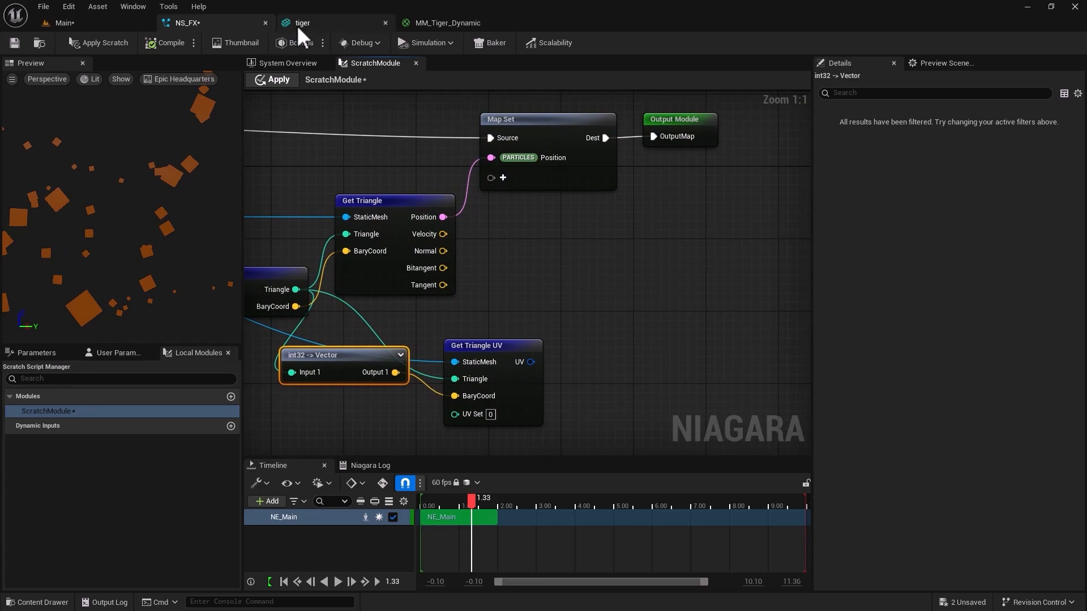
Add a DynamicMaterialParameter input to the scratch module's Map Set node, connect Get Triangle UV's UV output to it, and check MM_Tiger_Dynamic.
{"action": "left_click", "coordinate": [430, 24]}
{"action": "left_click", "coordinate": [229, 21]}
{"action": "left_click", "coordinate": [502, 178]}
{"action": "type", "text": "dynamicmater"}
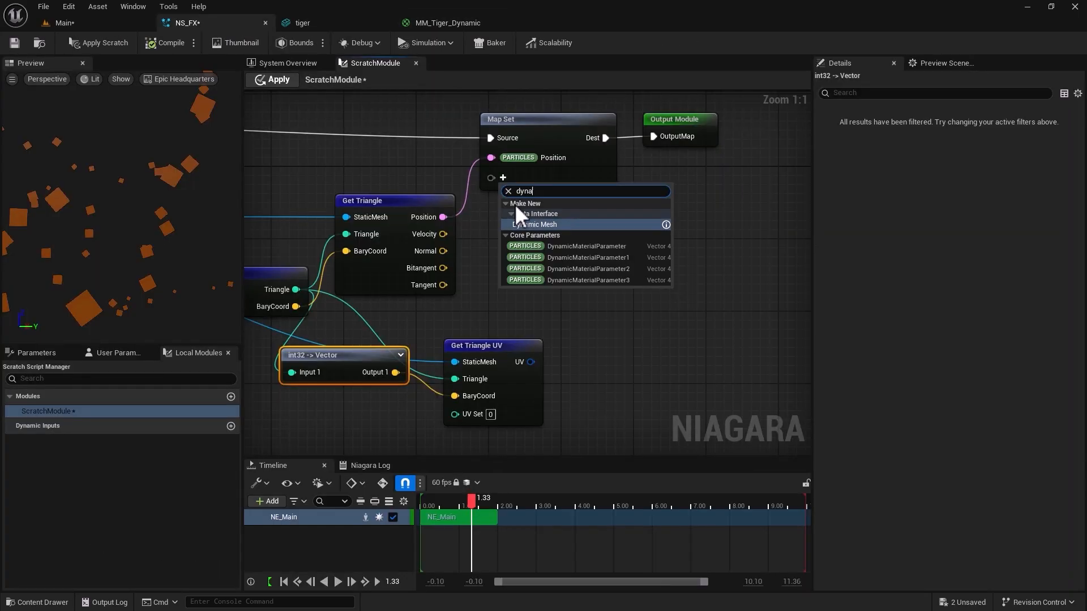
{"action": "left_click", "coordinate": [545, 216]}
{"action": "left_click_drag", "start_coordinate": [530, 362], "coordinate": [491, 180]}
{"action": "left_click", "coordinate": [466, 28]}
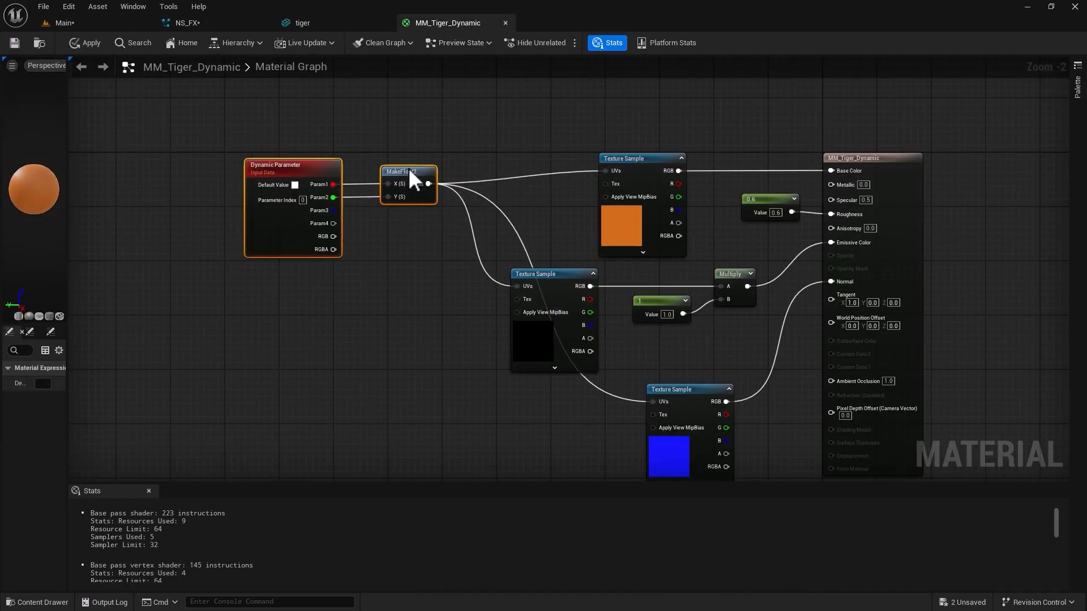
{"action": "left_click", "coordinate": [187, 23]}
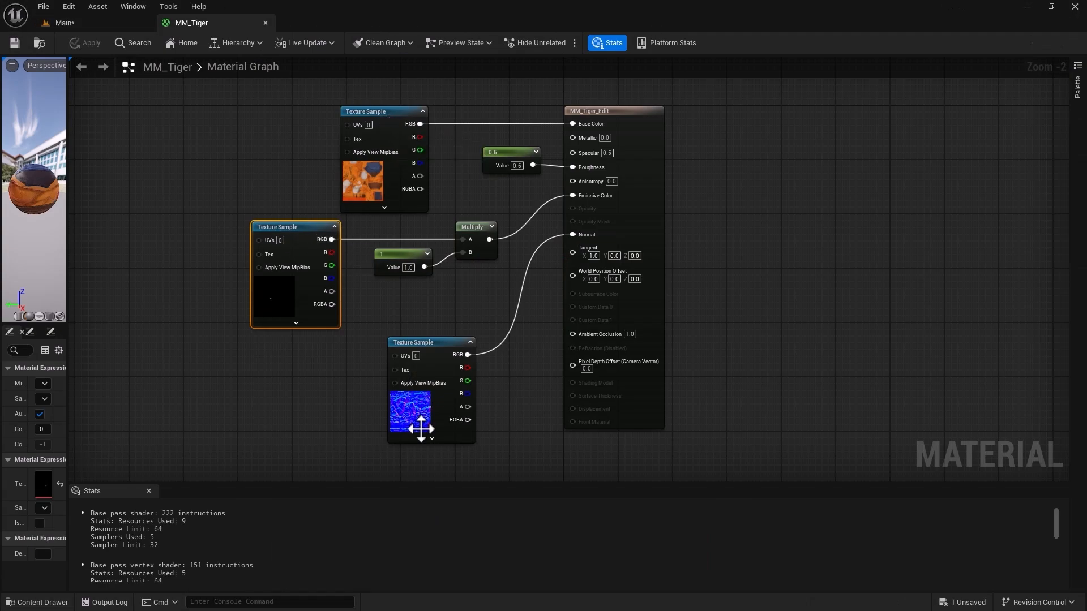
Create a folder named Niagara inside the Main project's Tiger content folder and open it.
{"action": "left_click", "coordinate": [97, 25]}
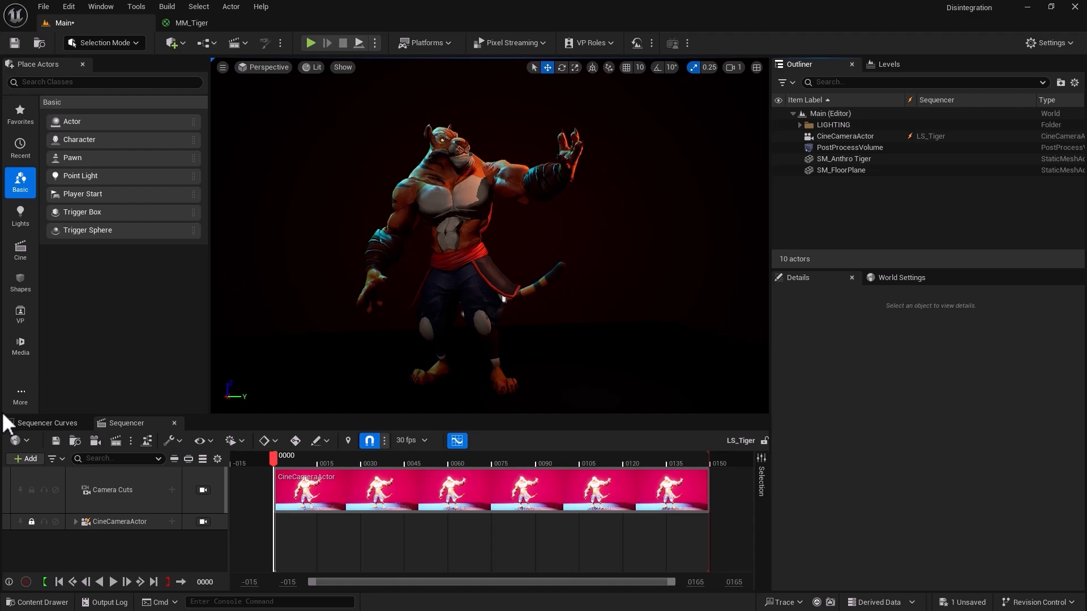
{"action": "left_click", "coordinate": [23, 603]}
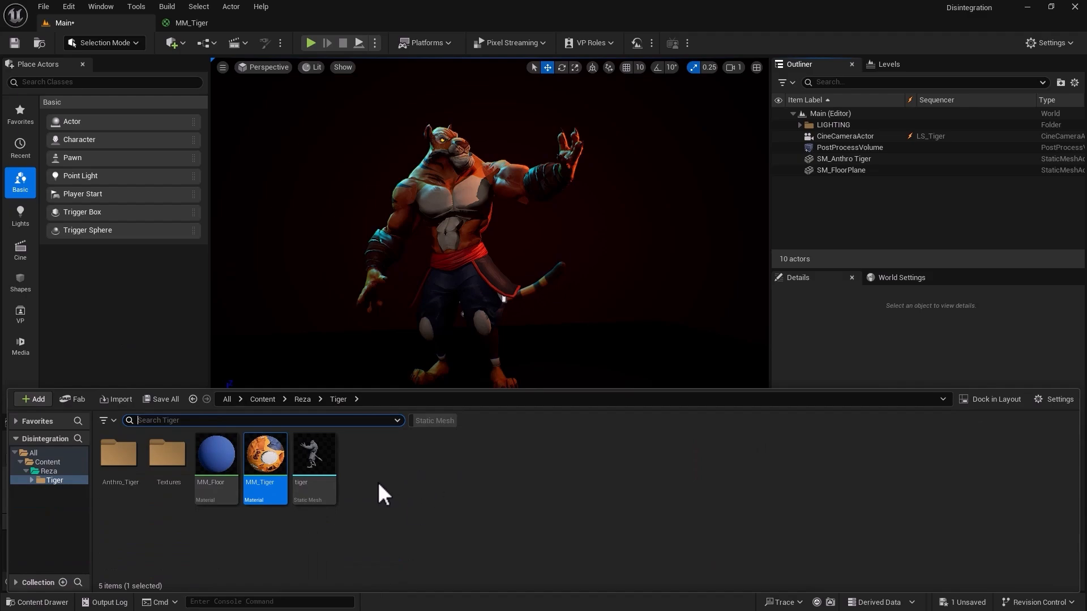
{"action": "right_click", "coordinate": [360, 479]}
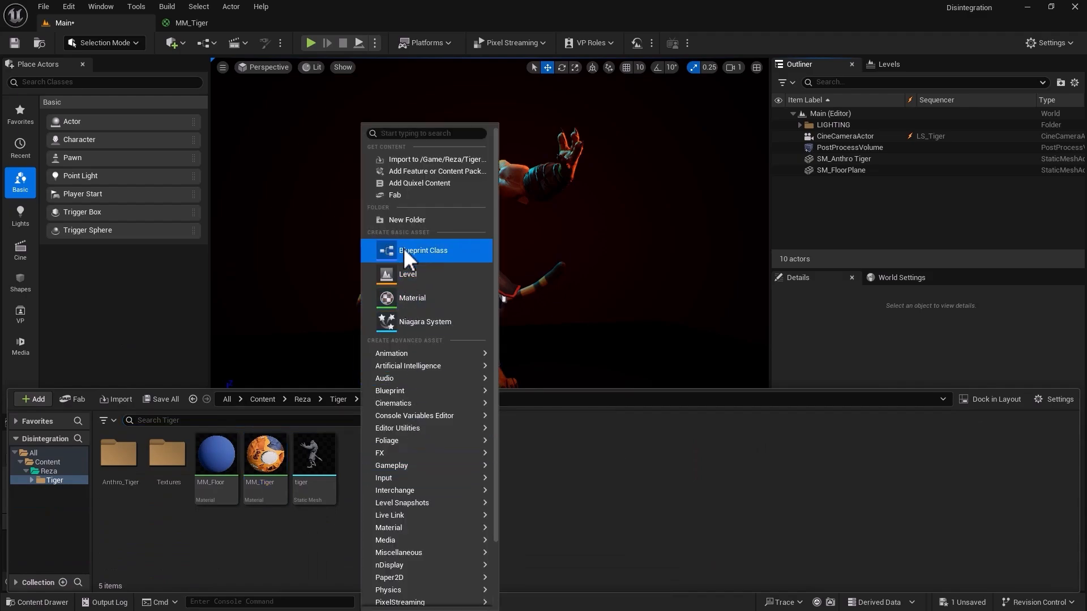
{"action": "left_click", "coordinate": [403, 220]}
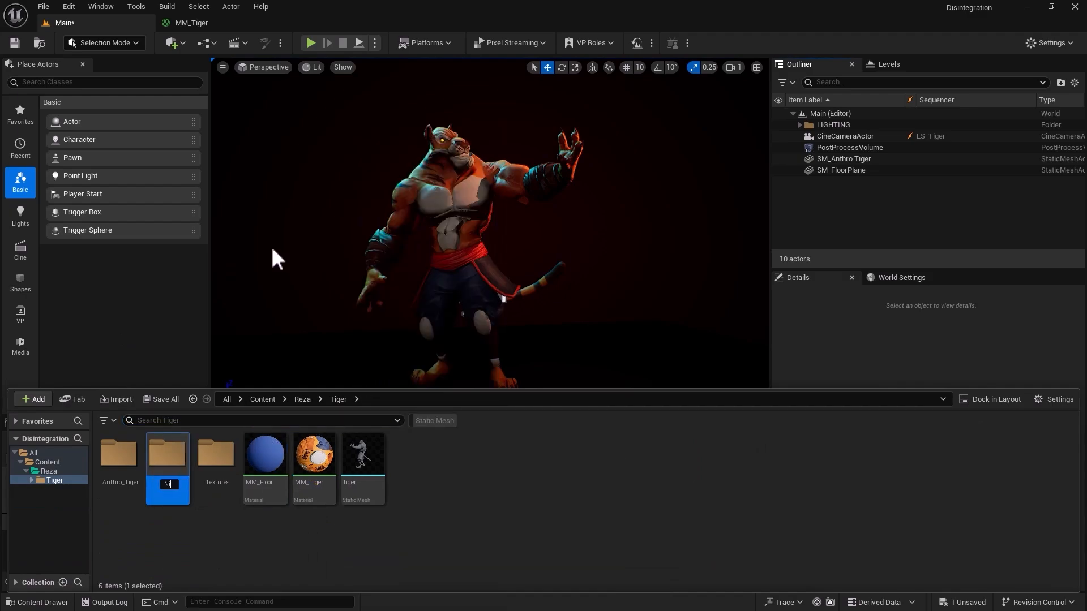
{"action": "key", "text": "Return"}
{"action": "double_click", "coordinate": [166, 450]}
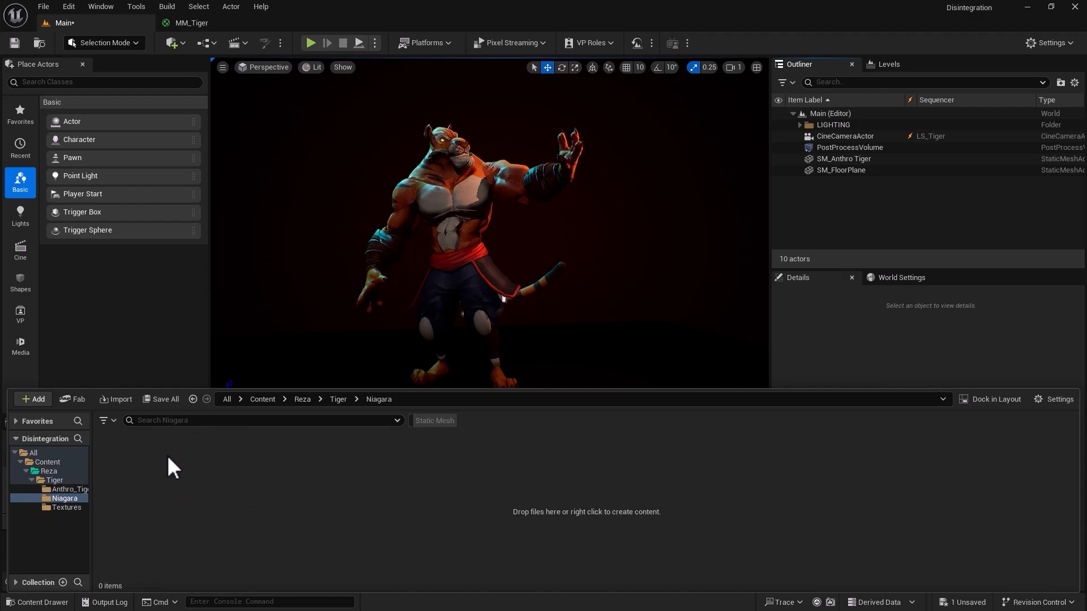
Create a Niagara System in the Niagara folder based on the Fountain emitter and name it NS_FX.
{"action": "right_click", "coordinate": [168, 455]}
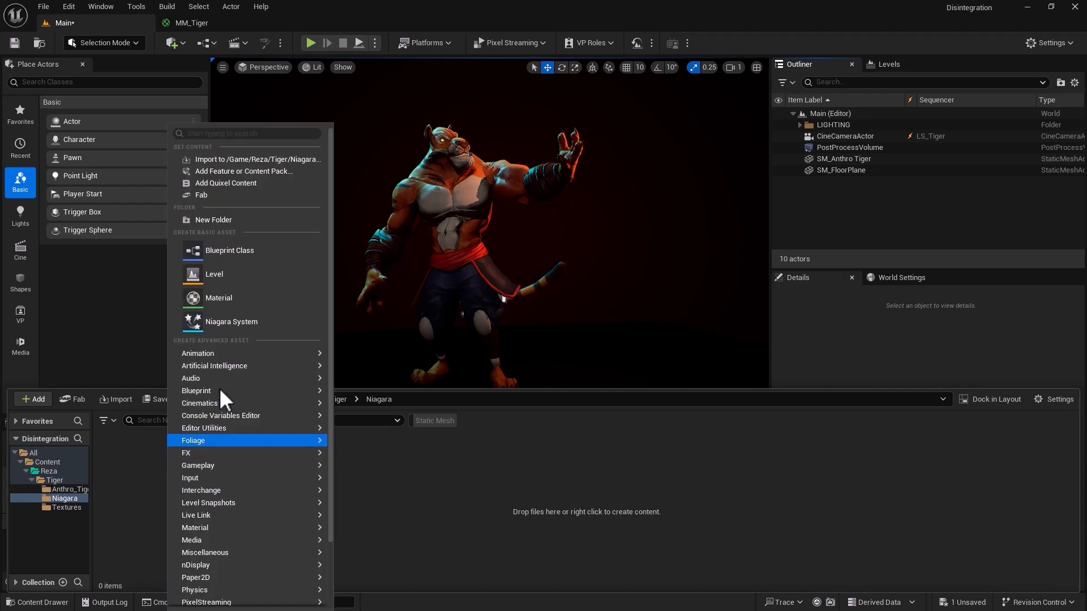
{"action": "left_click", "coordinate": [225, 326]}
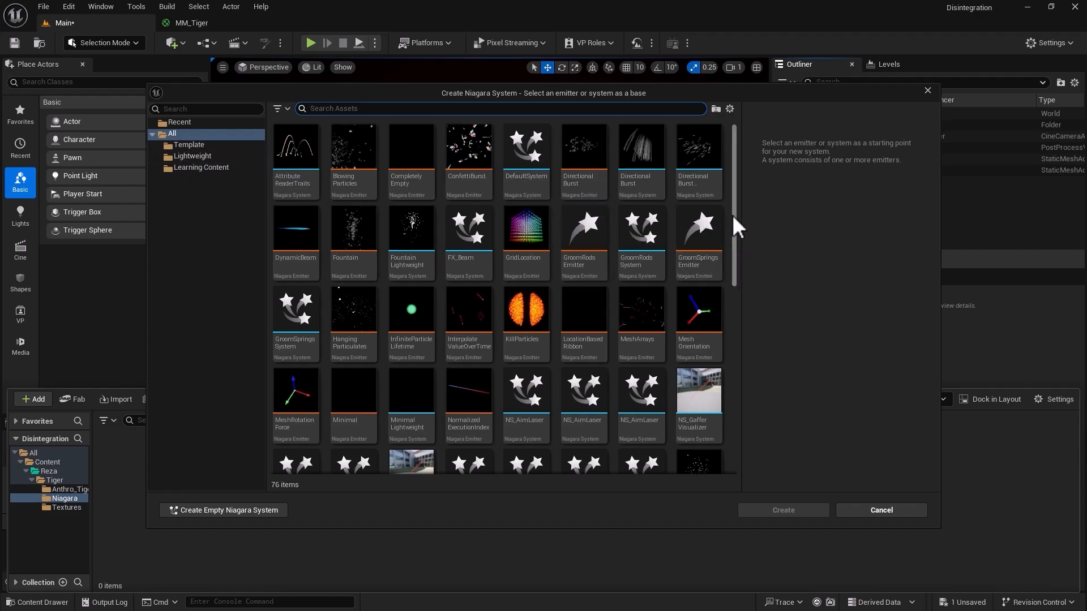
{"action": "mouse_move", "coordinate": [735, 213]}
{"action": "left_mouse_down"}
{"action": "mouse_move", "coordinate": [734, 361]}
{"action": "mouse_move", "coordinate": [720, 207]}
{"action": "left_mouse_up"}
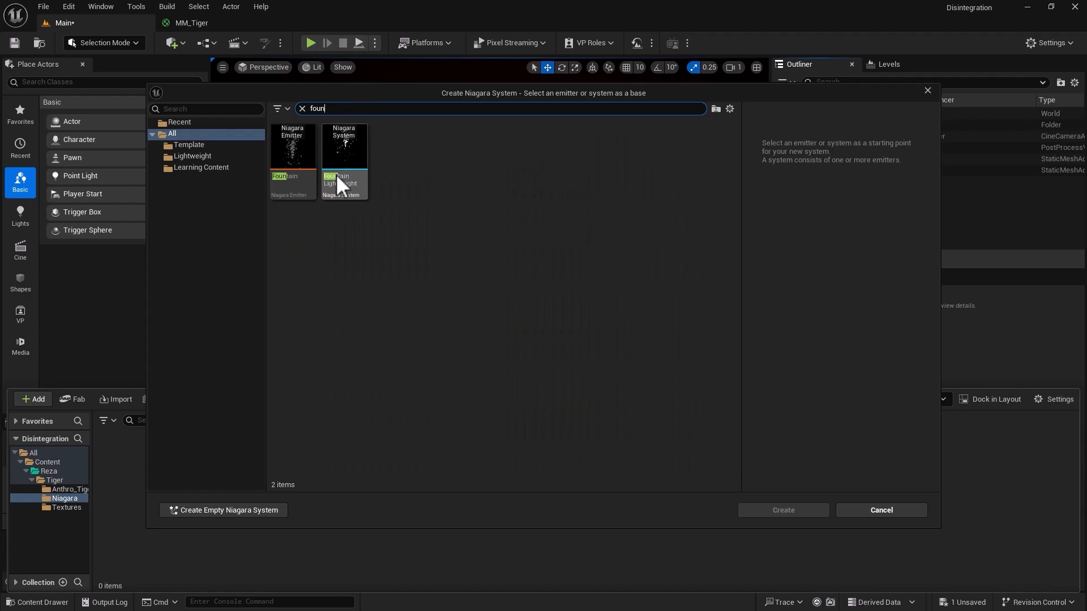
{"action": "left_click", "coordinate": [287, 155]}
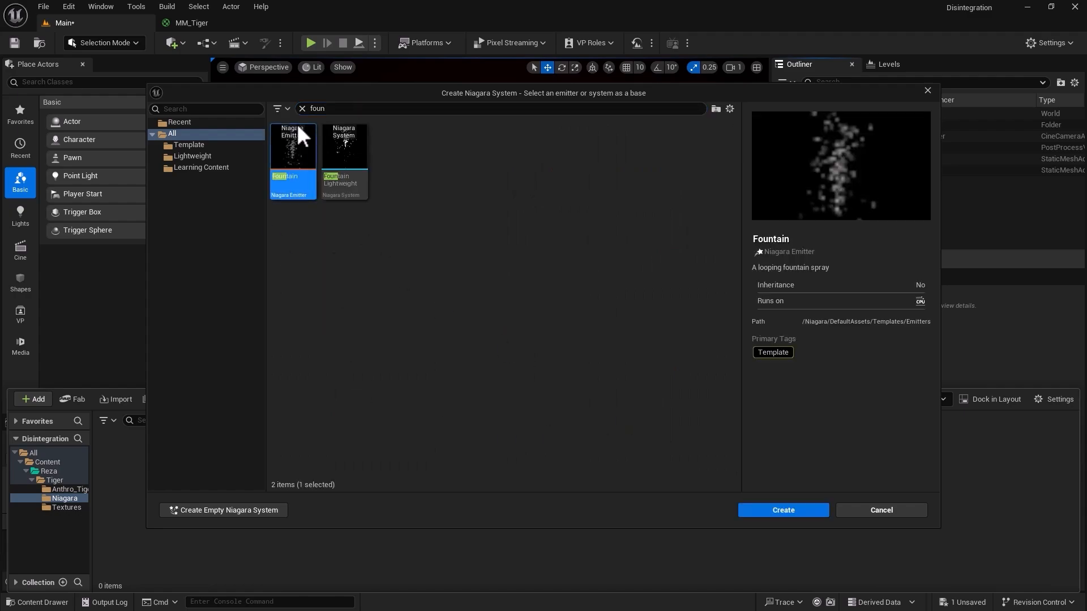
{"action": "left_click", "coordinate": [754, 510]}
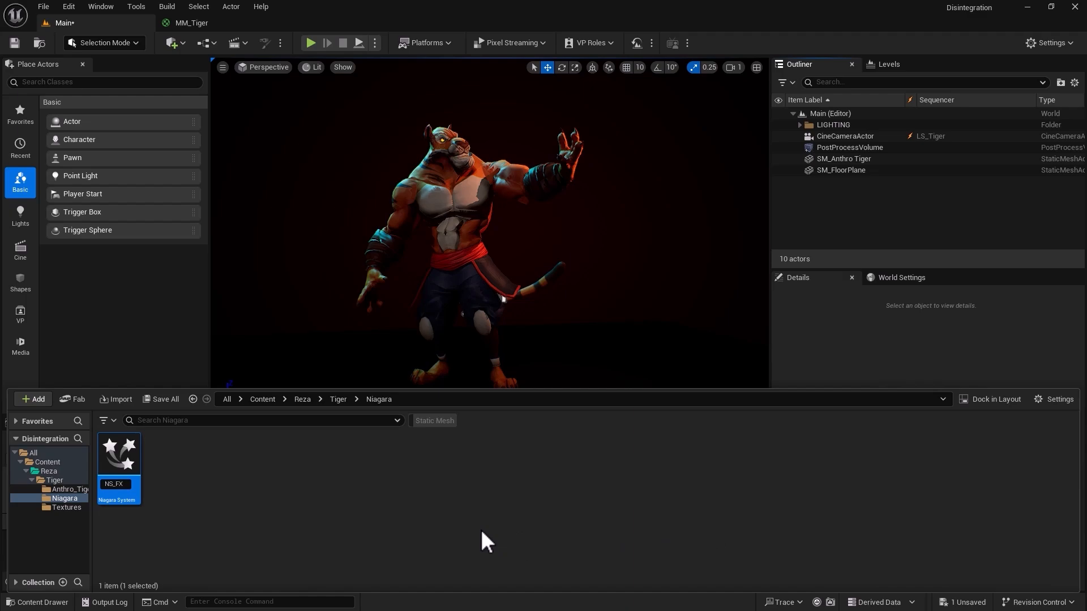
Open the NS_FX system for editing and pause its preview simulation.
{"action": "double_click", "coordinate": [128, 446]}
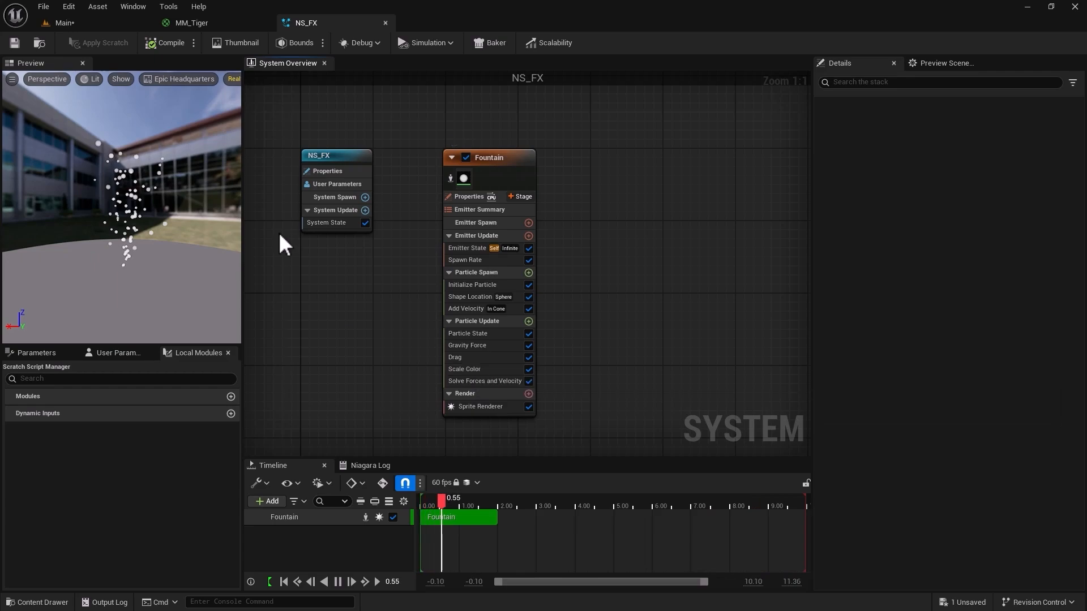
{"action": "left_click", "coordinate": [338, 581]}
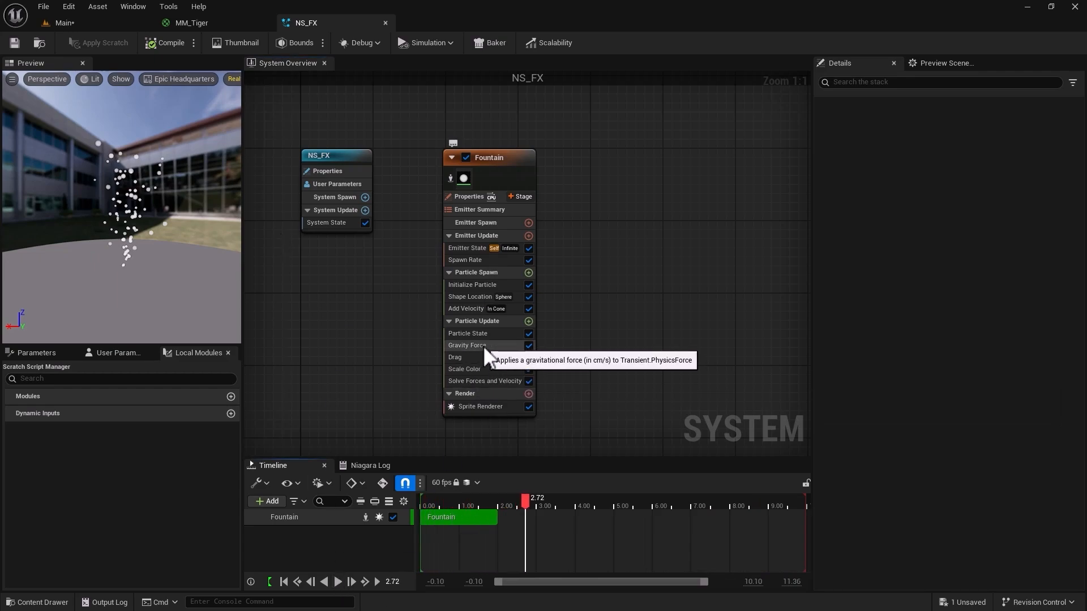
Set the Fountain emitter's Sim Target to GPUCompute Sim and its Calculate Bounds Mode to Fixed.
{"action": "left_click", "coordinate": [472, 260]}
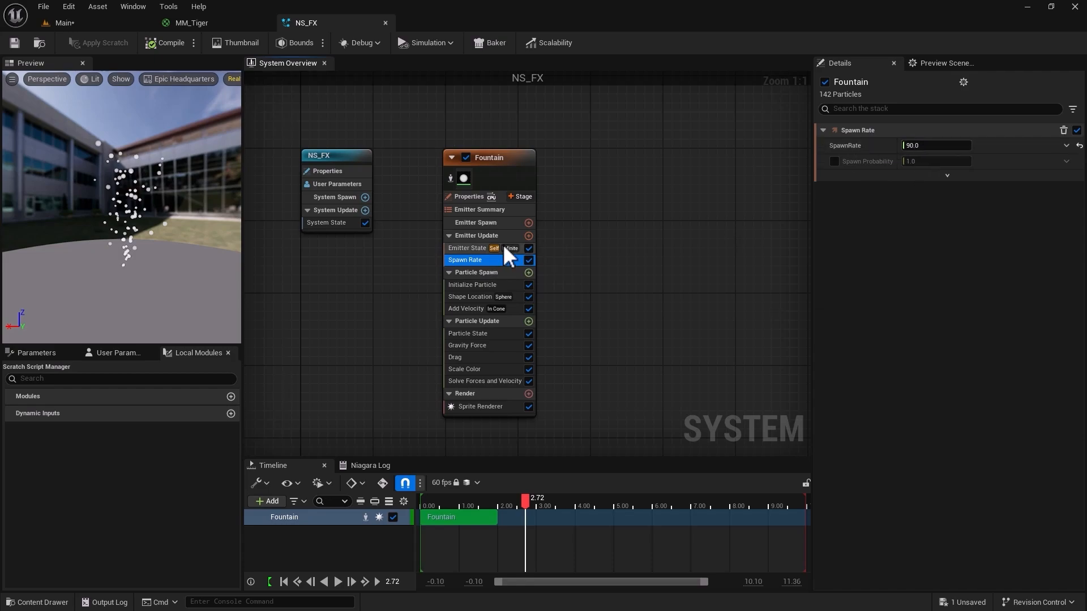
{"action": "left_click", "coordinate": [474, 214]}
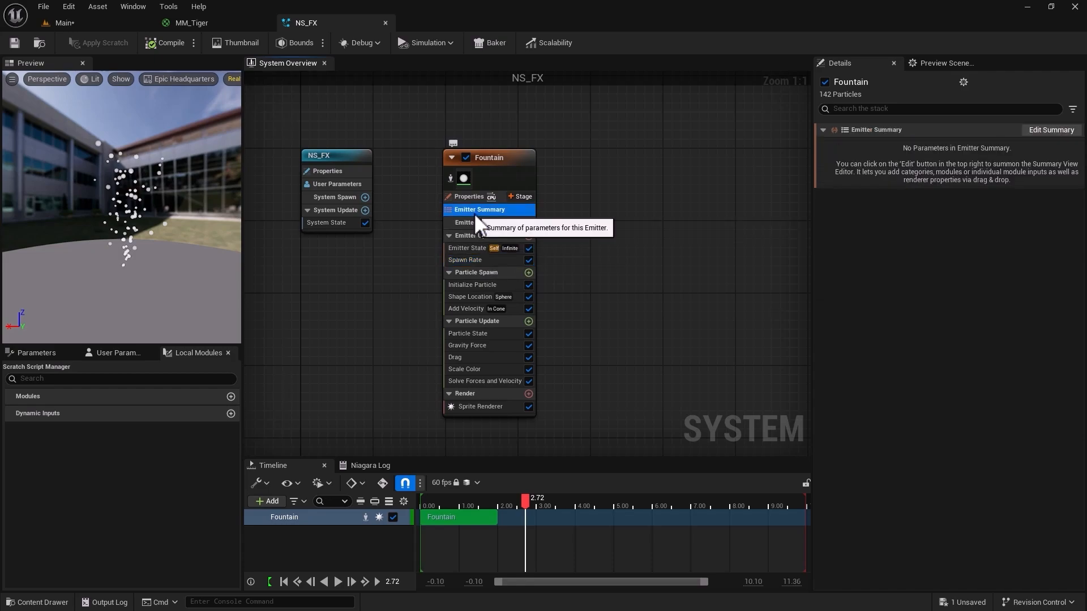
{"action": "left_click", "coordinate": [470, 197]}
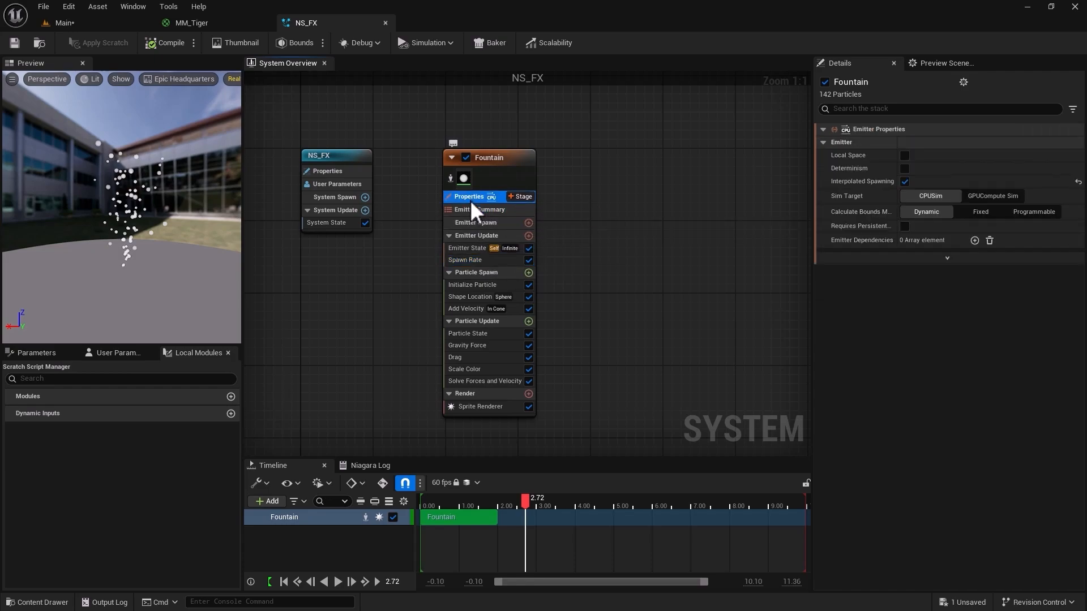
{"action": "left_click", "coordinate": [989, 195]}
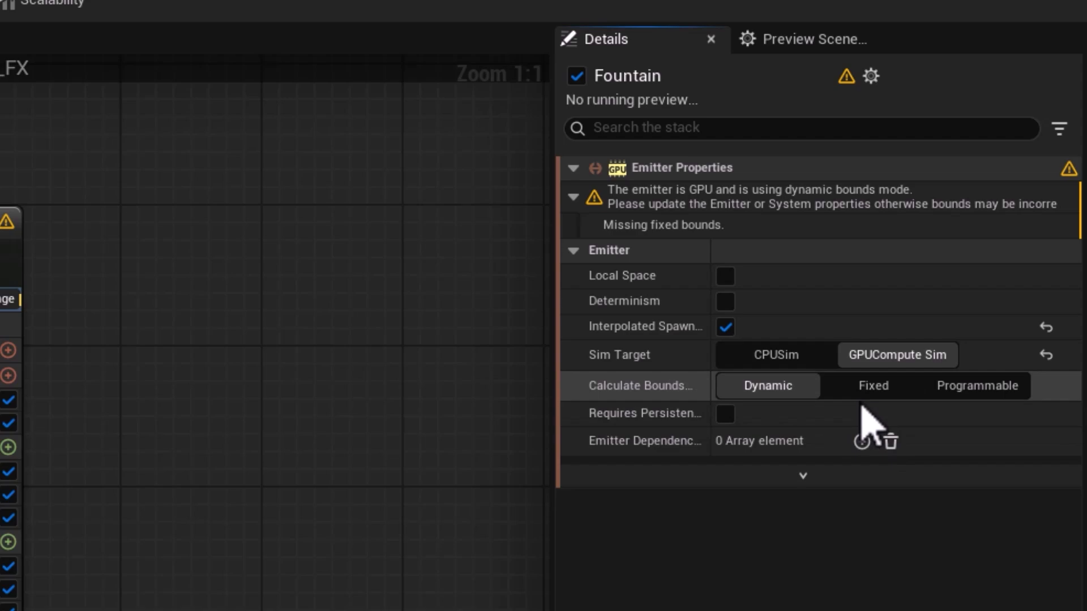
{"action": "left_click", "coordinate": [870, 389]}
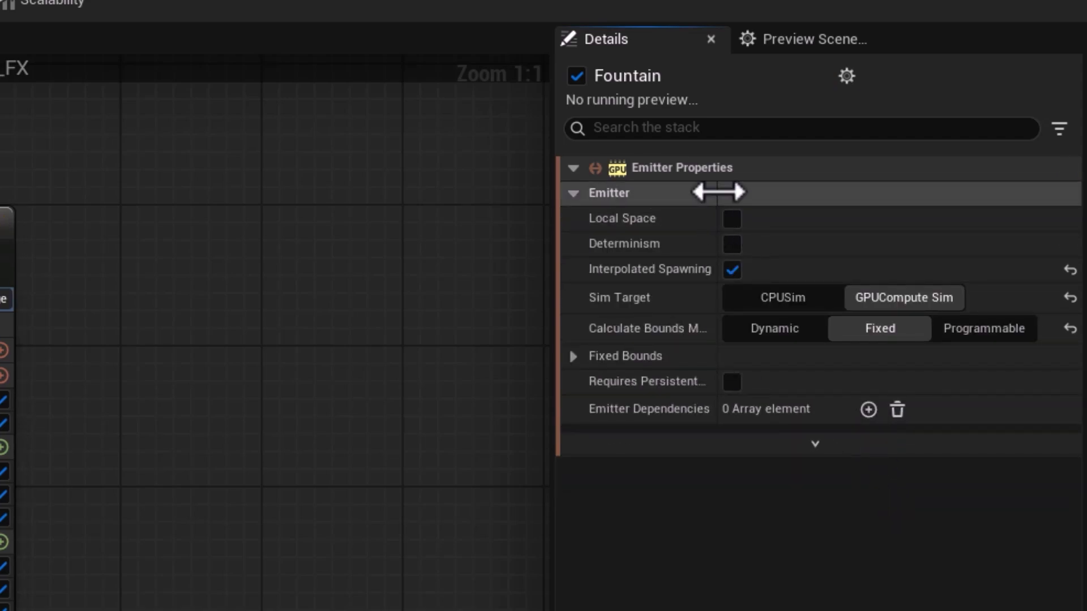
Set the Fountain emitter's Fixed Bounds Min to -1000 on all three axes.
{"action": "left_click", "coordinate": [588, 362]}
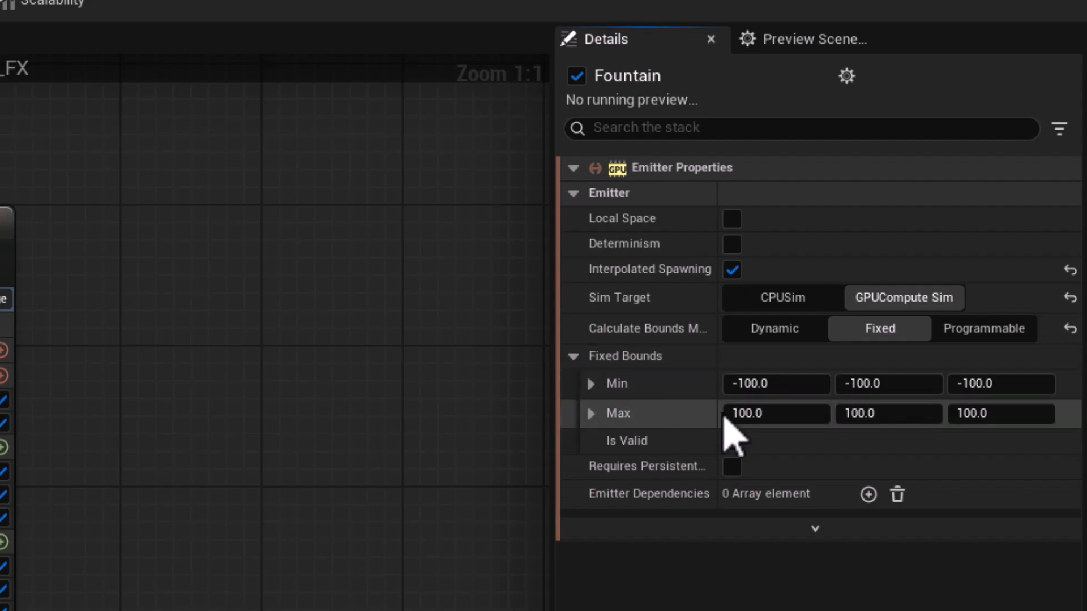
{"action": "left_click", "coordinate": [752, 384]}
{"action": "left_click", "coordinate": [746, 384]}
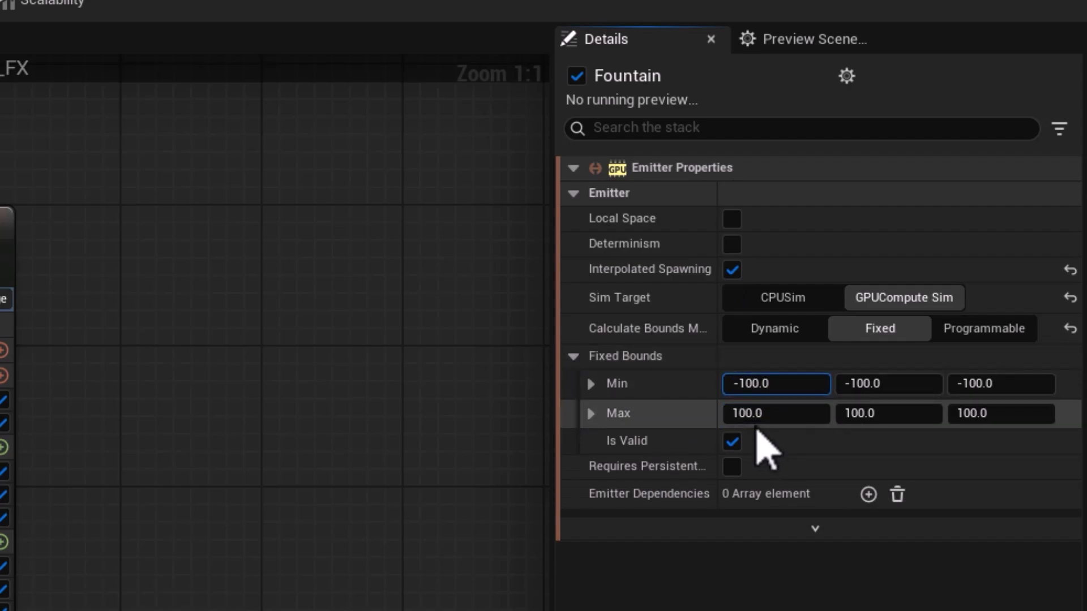
{"action": "type", "text": "0"}
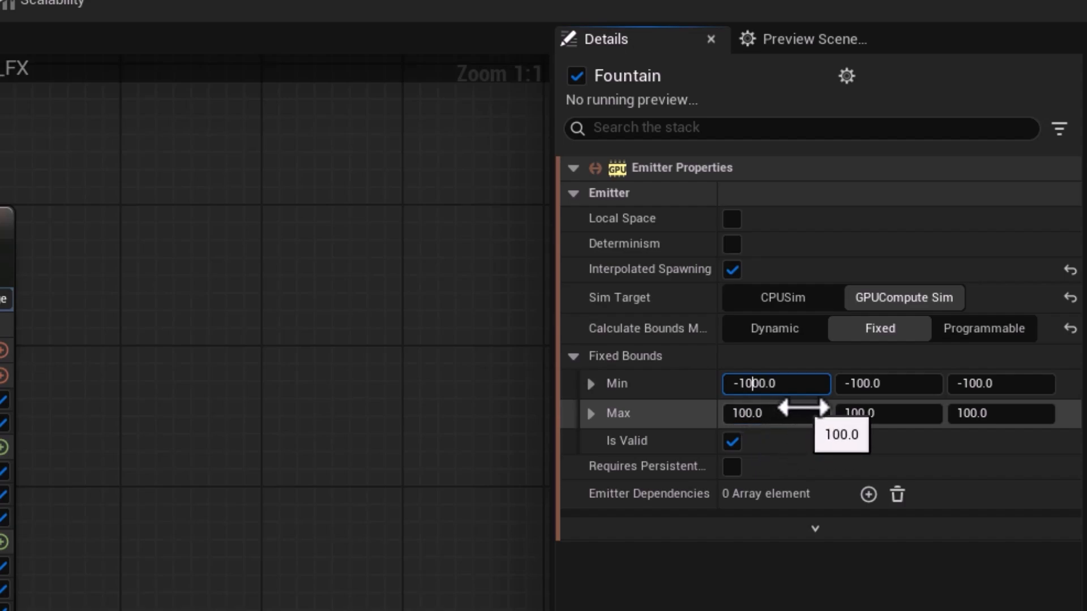
{"action": "key", "text": "Return"}
{"action": "left_click", "coordinate": [863, 385]}
{"action": "left_click", "coordinate": [862, 385]}
{"action": "type", "text": "0"}
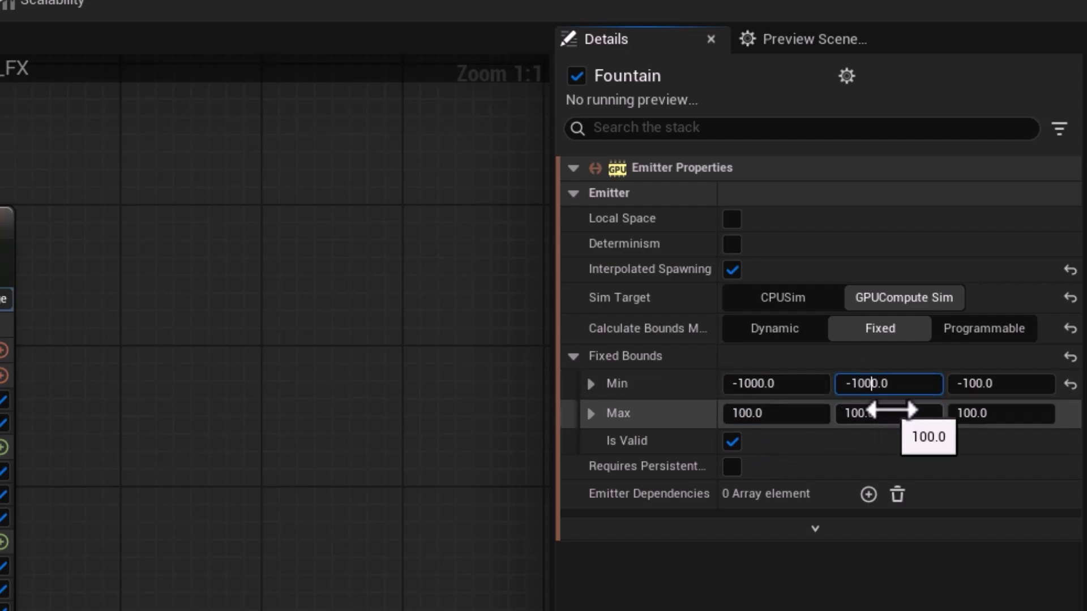
{"action": "left_click", "coordinate": [979, 385]}
{"action": "left_click", "coordinate": [978, 387]}
{"action": "type", "text": "0"}
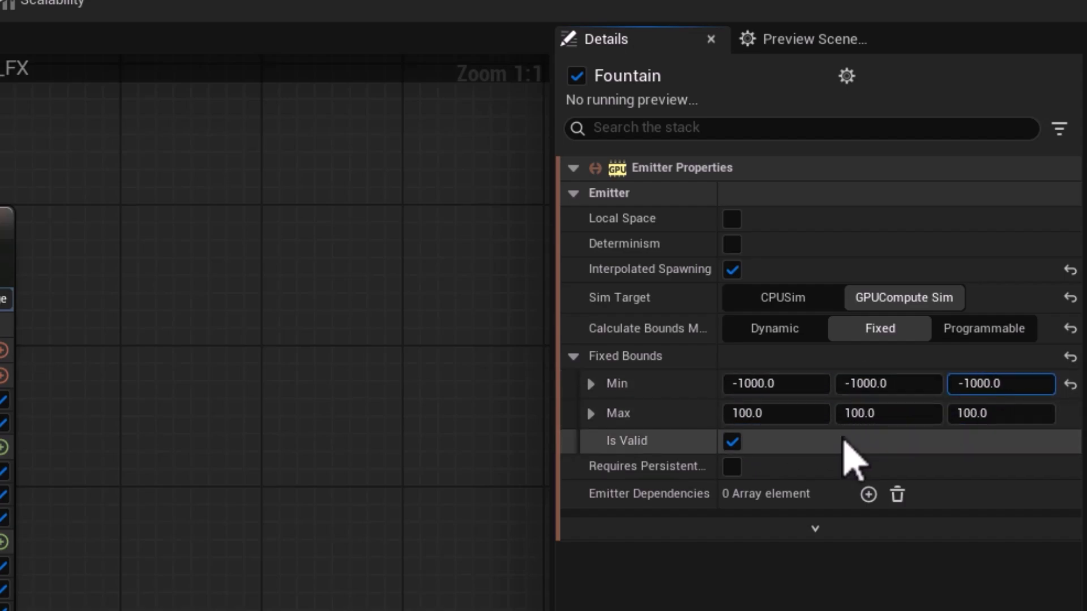
Set the Fountain emitter's Fixed Bounds Max to 1000 on all three axes.
{"action": "left_click", "coordinate": [742, 413]}
{"action": "type", "text": "0"}
{"action": "left_click", "coordinate": [860, 413]}
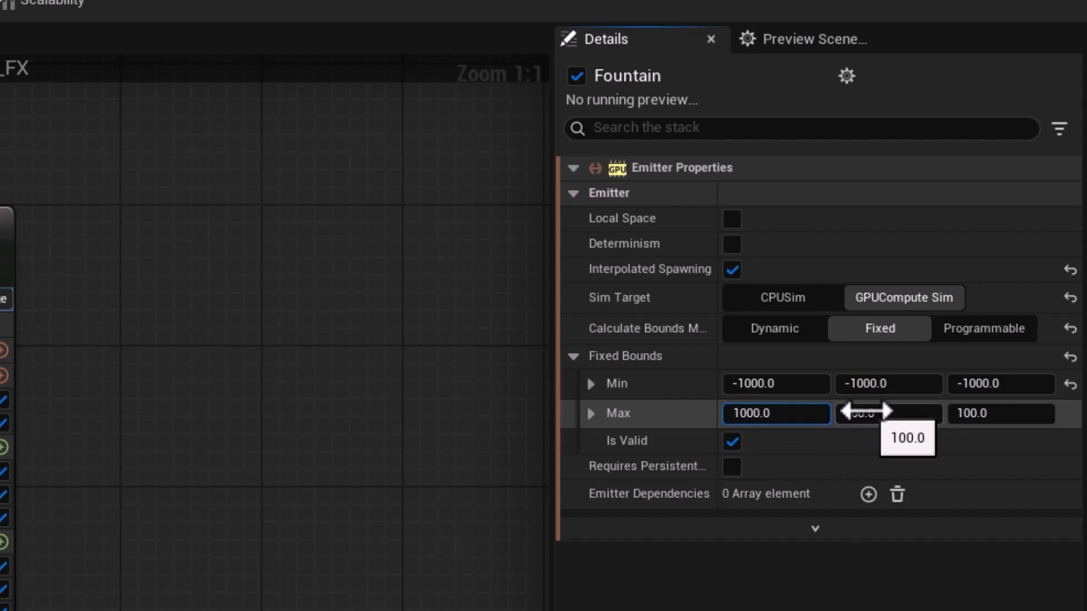
{"action": "type", "text": "0"}
{"action": "left_click", "coordinate": [972, 413]}
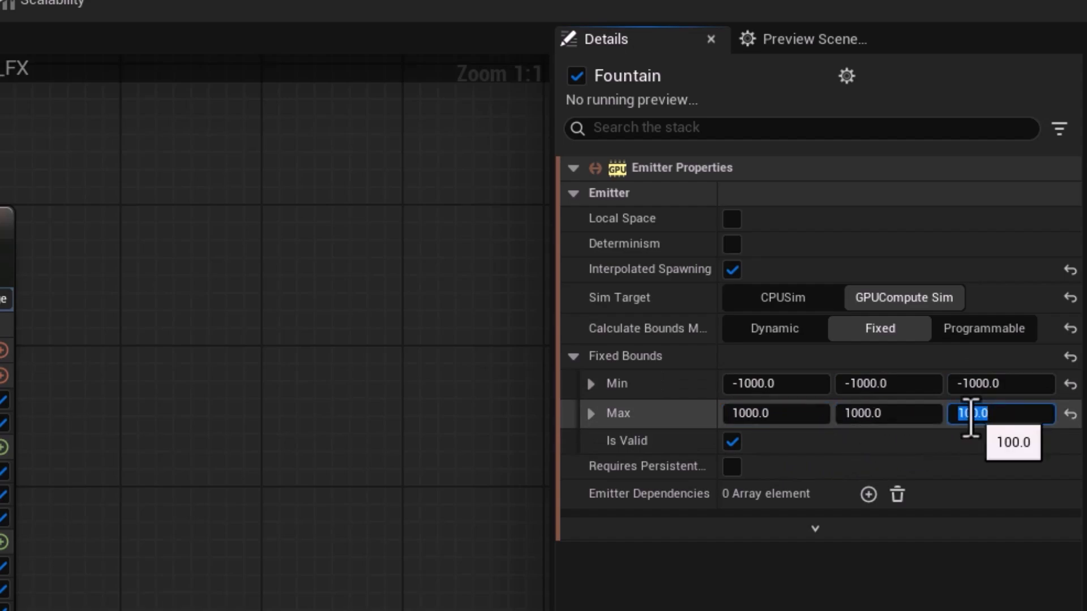
{"action": "left_click", "coordinate": [976, 415]}
{"action": "type", "text": "0"}
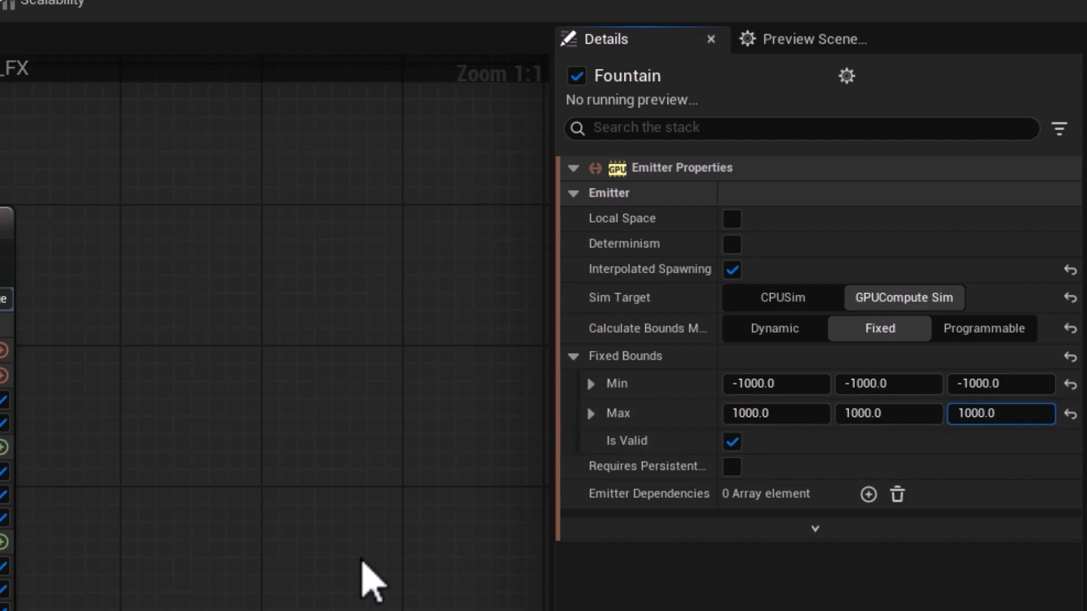
{"action": "left_click", "coordinate": [362, 561]}
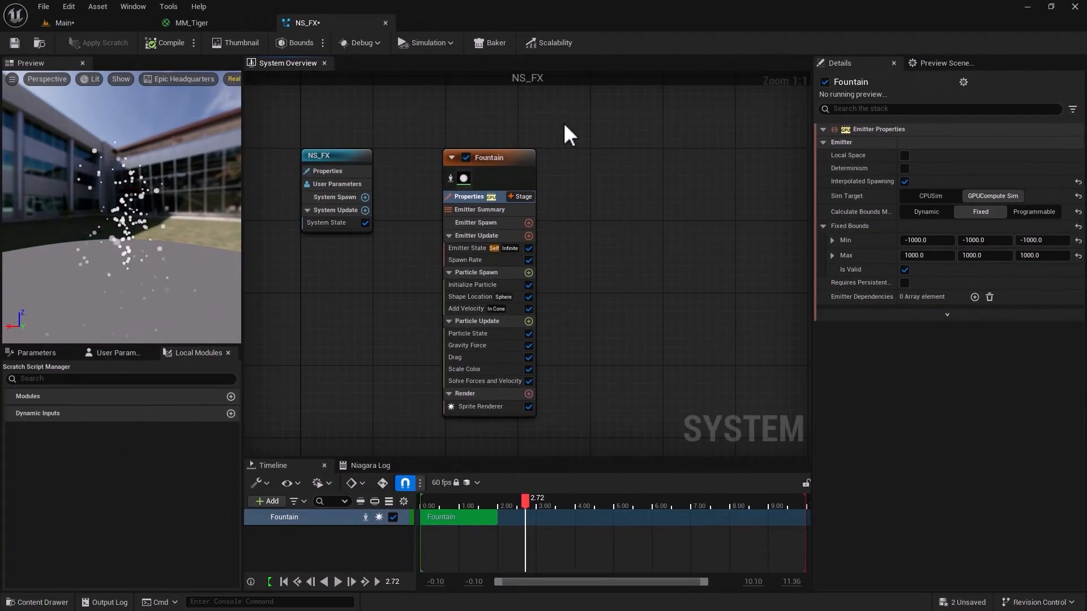
Examine the Spawn Rate, Initialize Particle and Shape Location settings, including the shape primitive options, and compare them with the tiger in the Main level.
{"action": "left_click", "coordinate": [477, 259]}
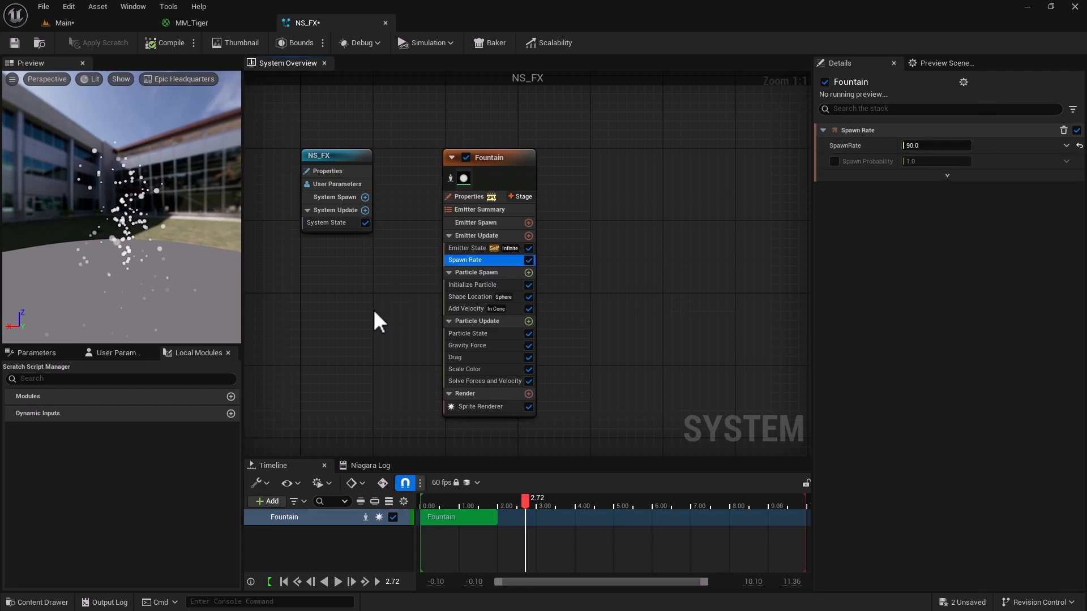
{"action": "left_click", "coordinate": [458, 285]}
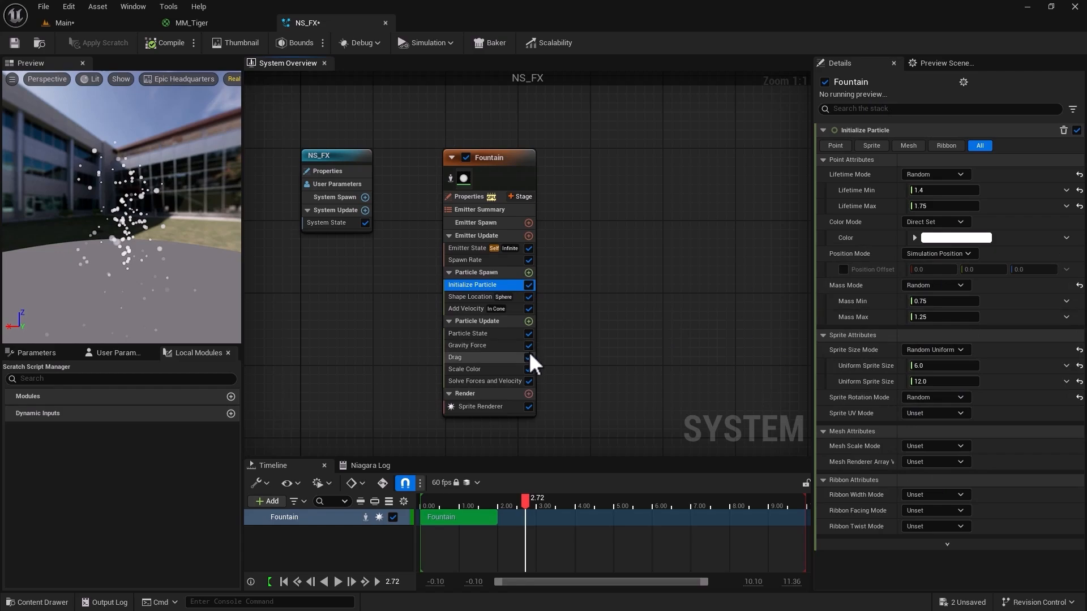
{"action": "left_click", "coordinate": [477, 301]}
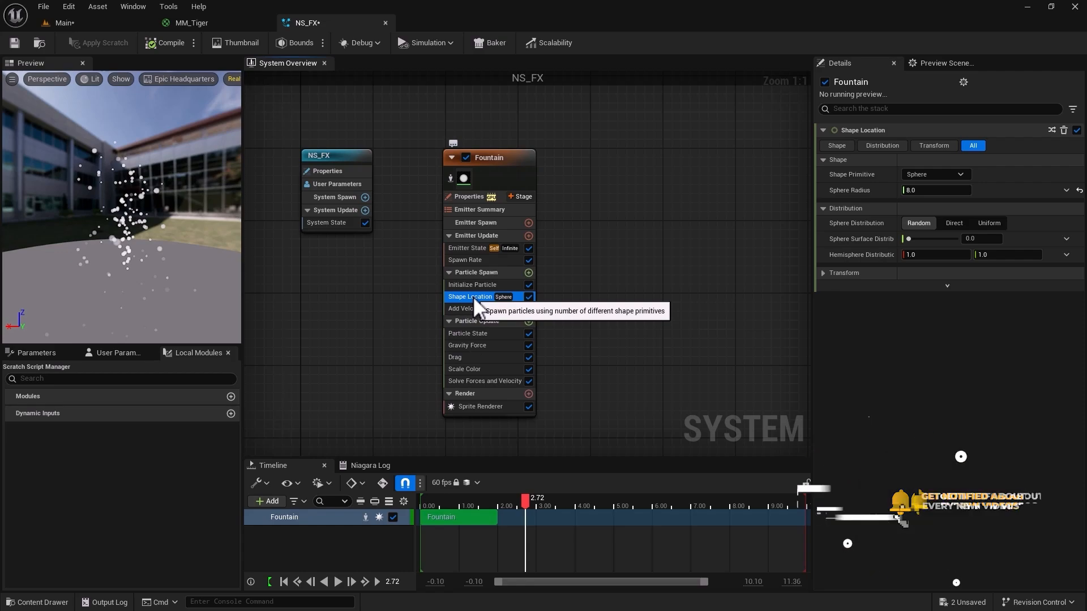
{"action": "left_click", "coordinate": [923, 176]}
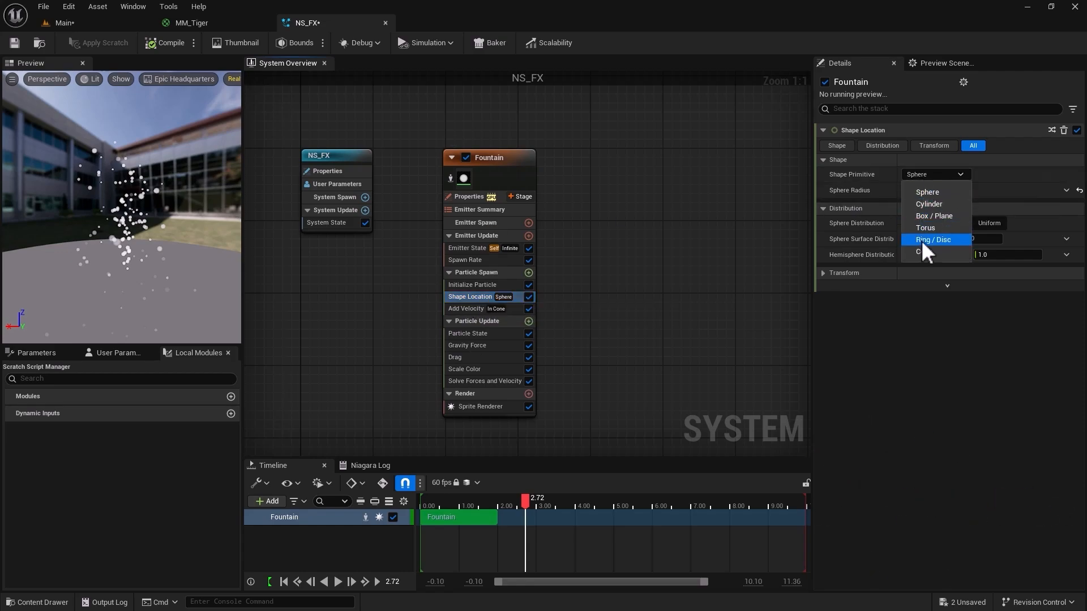
{"action": "left_click", "coordinate": [94, 23]}
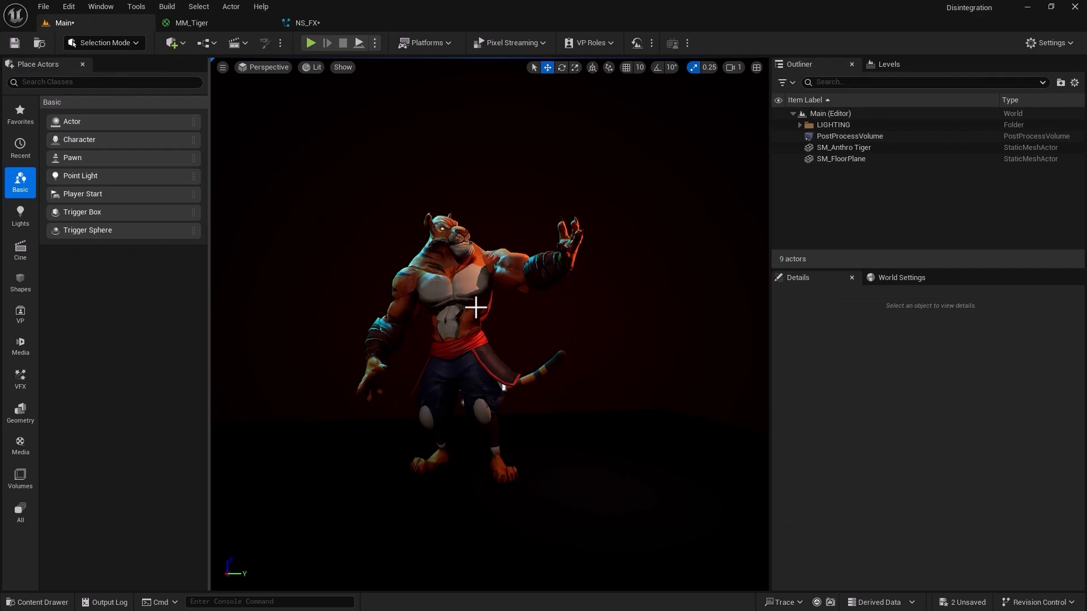
{"action": "left_click", "coordinate": [312, 23]}
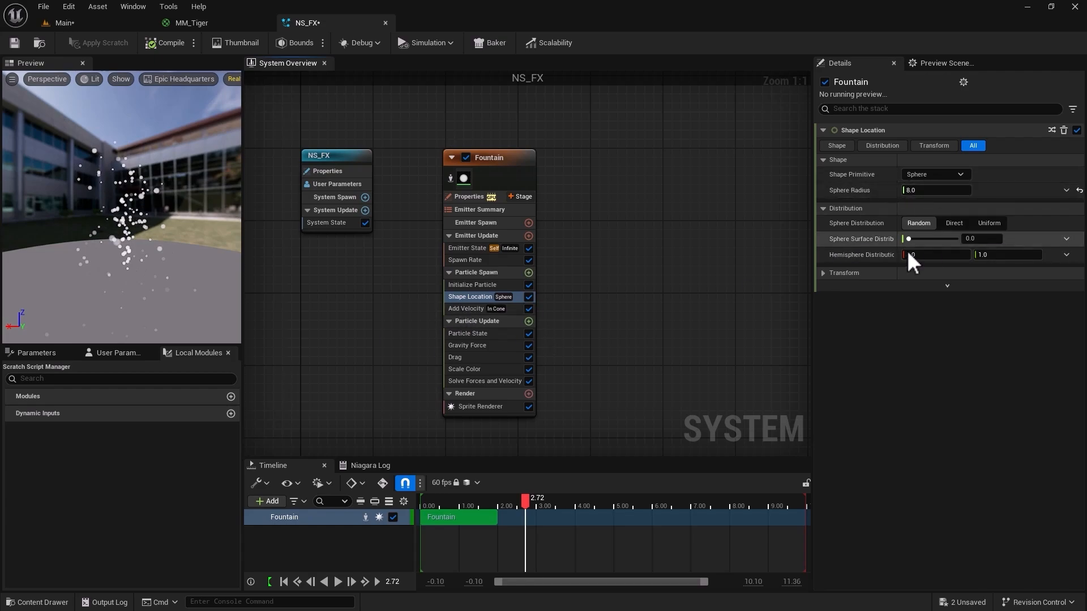
Delete the Shape Location module from the Fountain emitter's Particle Spawn group.
{"action": "left_click", "coordinate": [943, 174]}
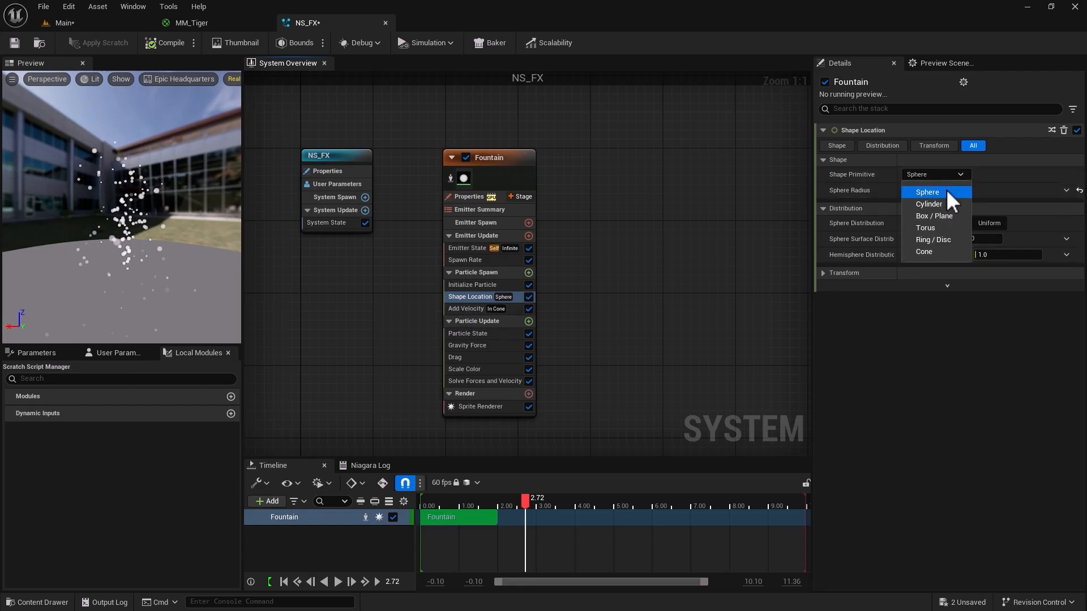
{"action": "left_click", "coordinate": [594, 321]}
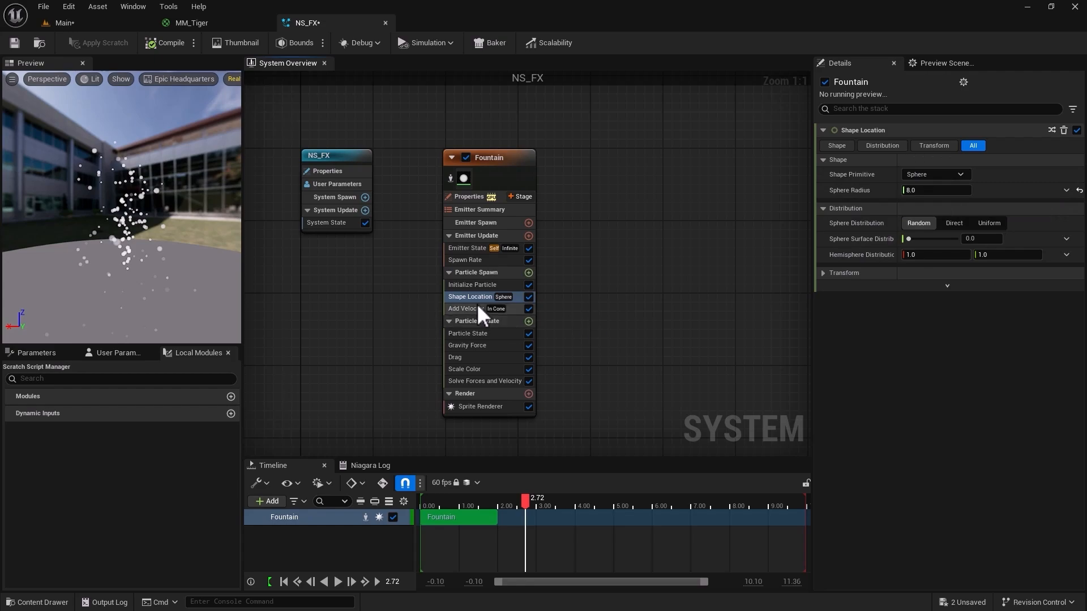
{"action": "key", "text": "Delete"}
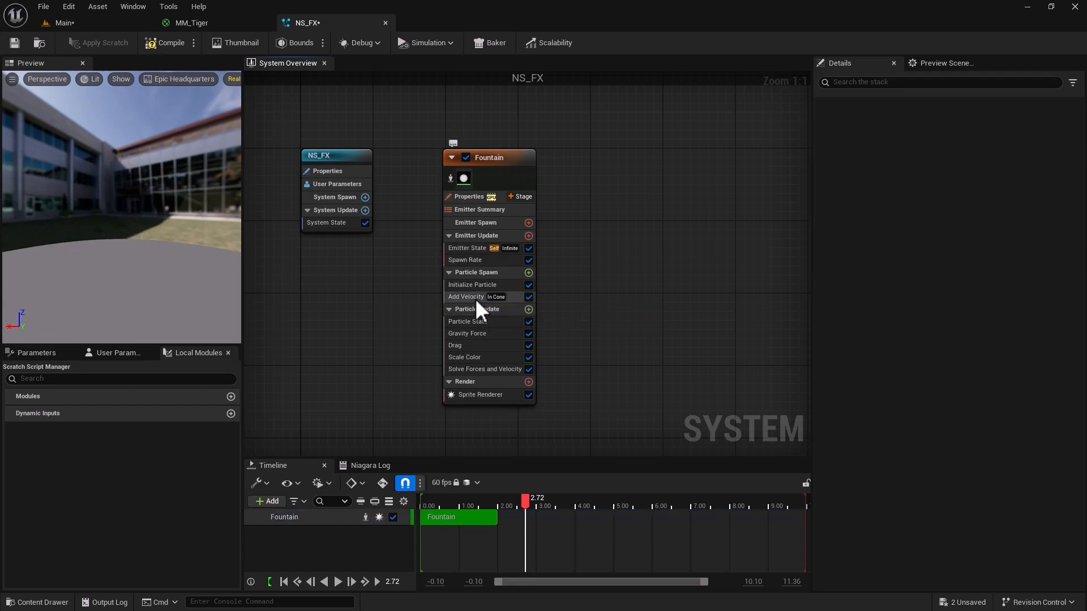
Set the Add Velocity module's Velocity Mode to Linear in the Fountain emitter's Particle Spawn group.
{"action": "left_click", "coordinate": [476, 300]}
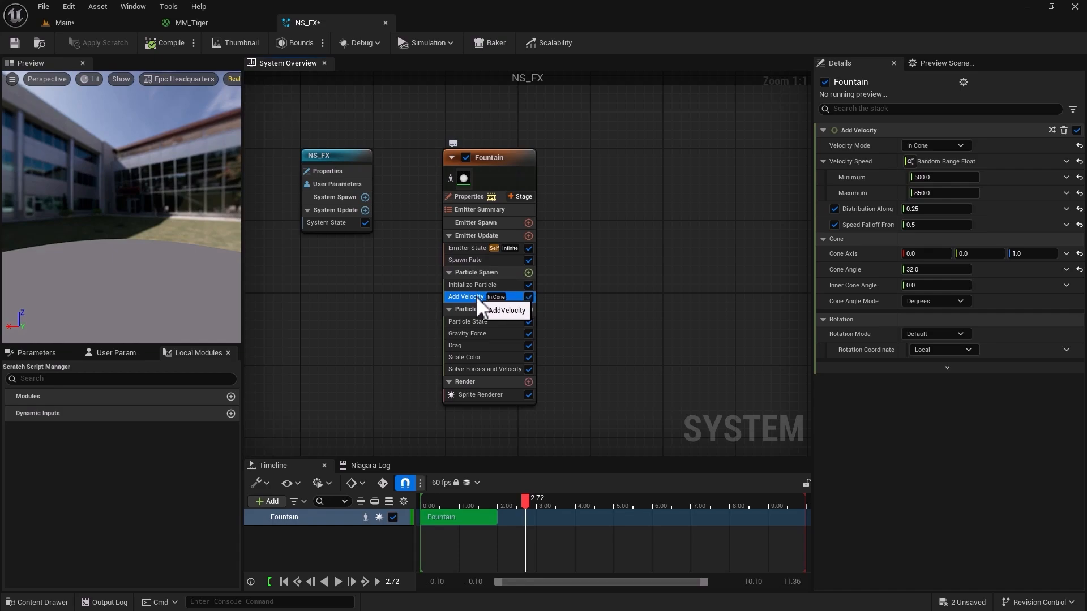
{"action": "left_click", "coordinate": [919, 145]}
{"action": "left_click", "coordinate": [923, 165]}
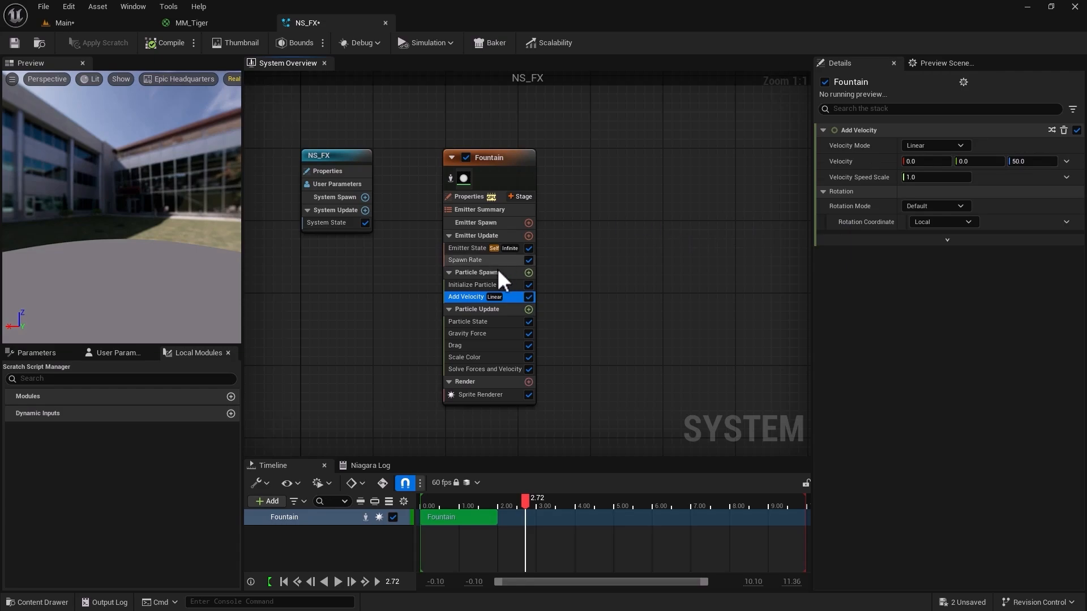
Disable the Gravity Force and Drag modules in the Fountain emitter's Particle Update group and delete its Scale Color module.
{"action": "left_click", "coordinate": [478, 323]}
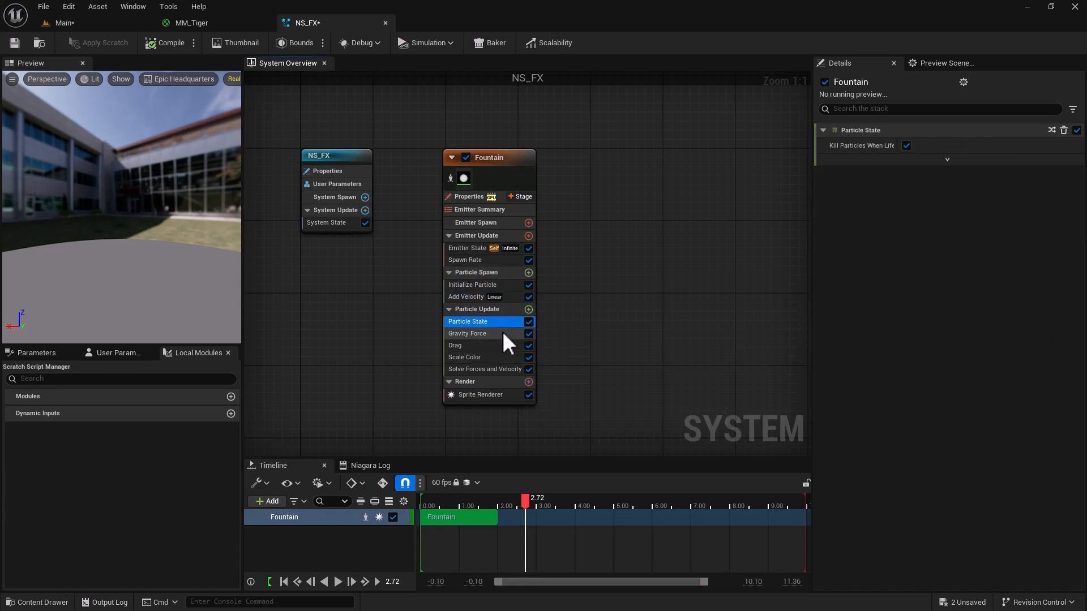
{"action": "left_click", "coordinate": [509, 332]}
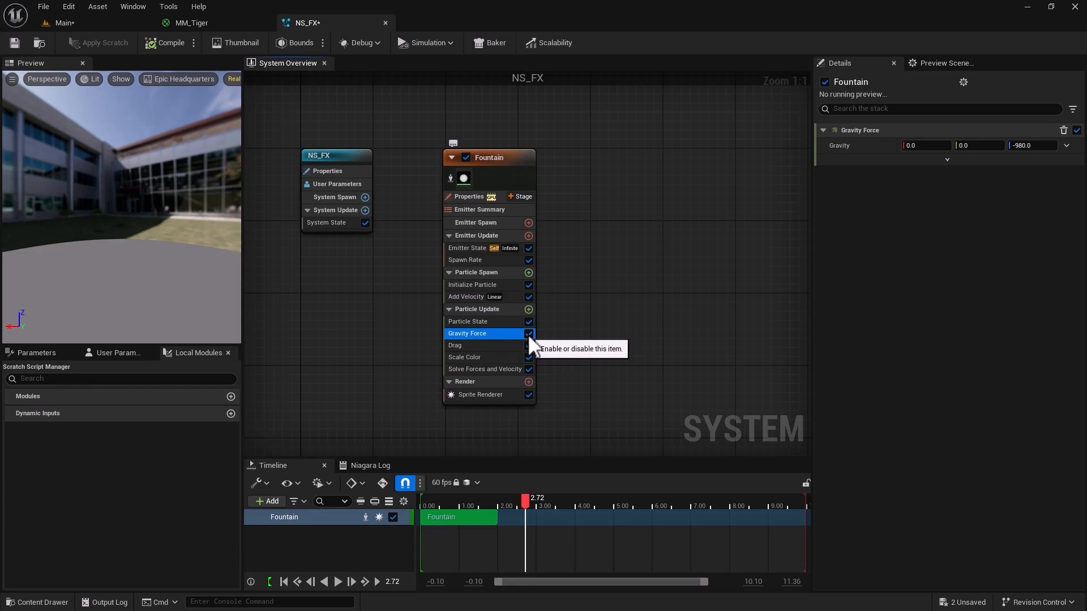
{"action": "left_click", "coordinate": [527, 334]}
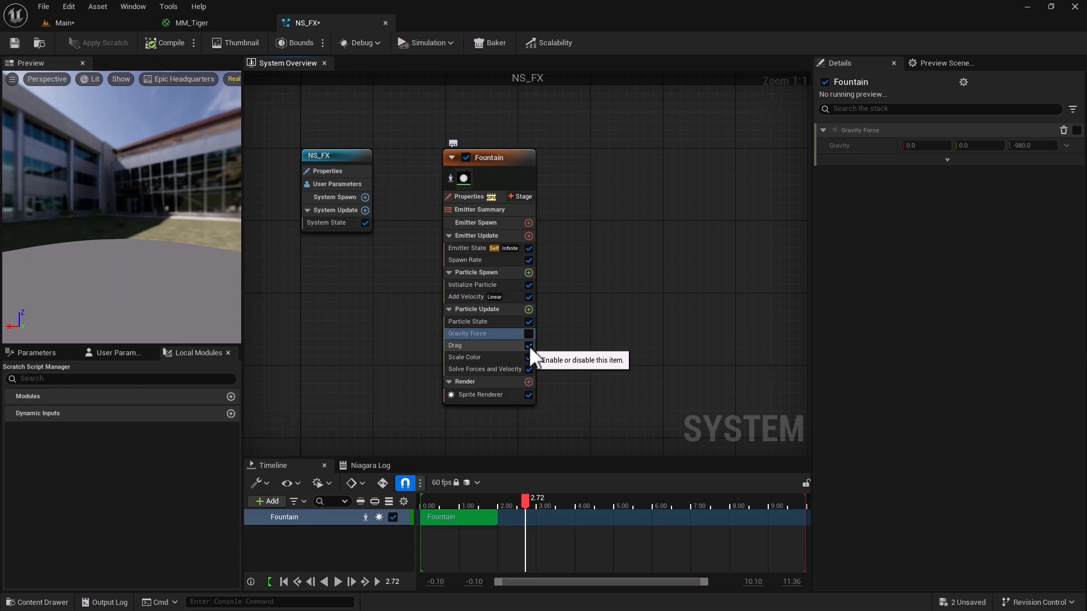
{"action": "left_click", "coordinate": [529, 345]}
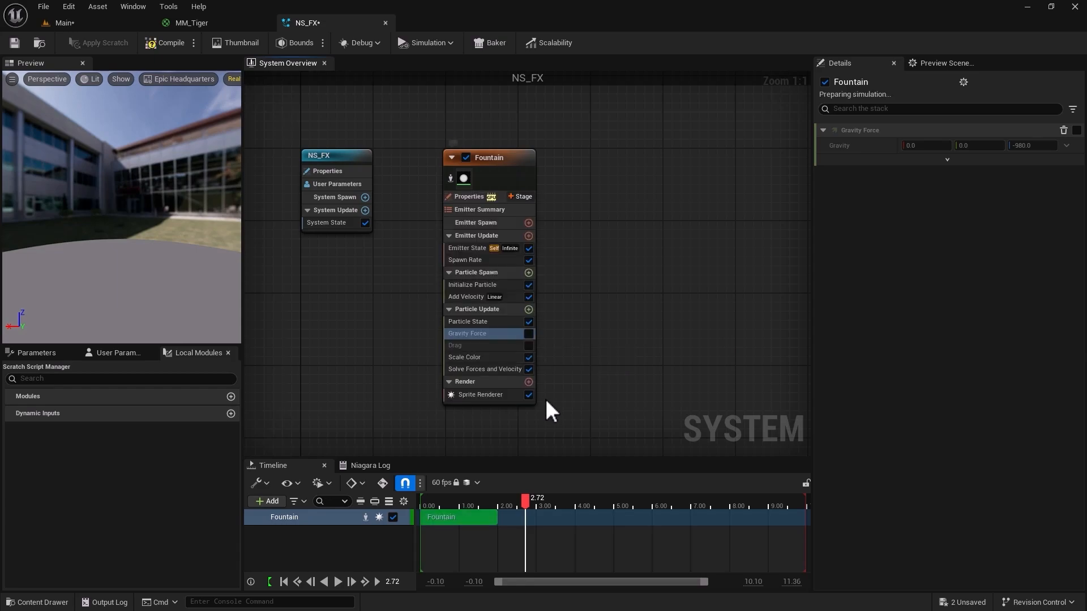
{"action": "left_click", "coordinate": [479, 359]}
{"action": "key", "text": "Delete"}
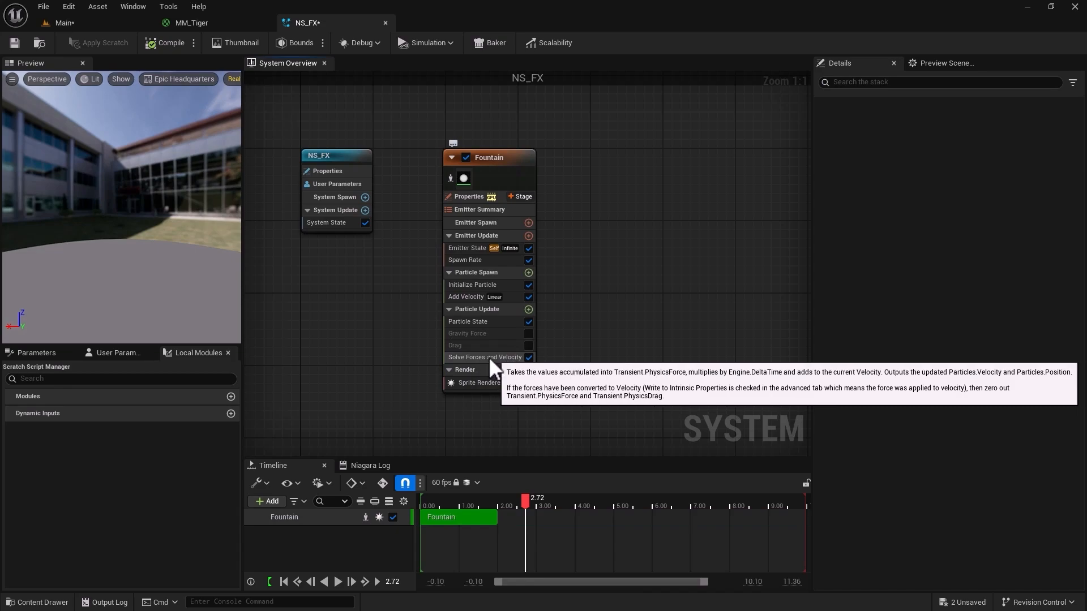
{"action": "left_click", "coordinate": [454, 358]}
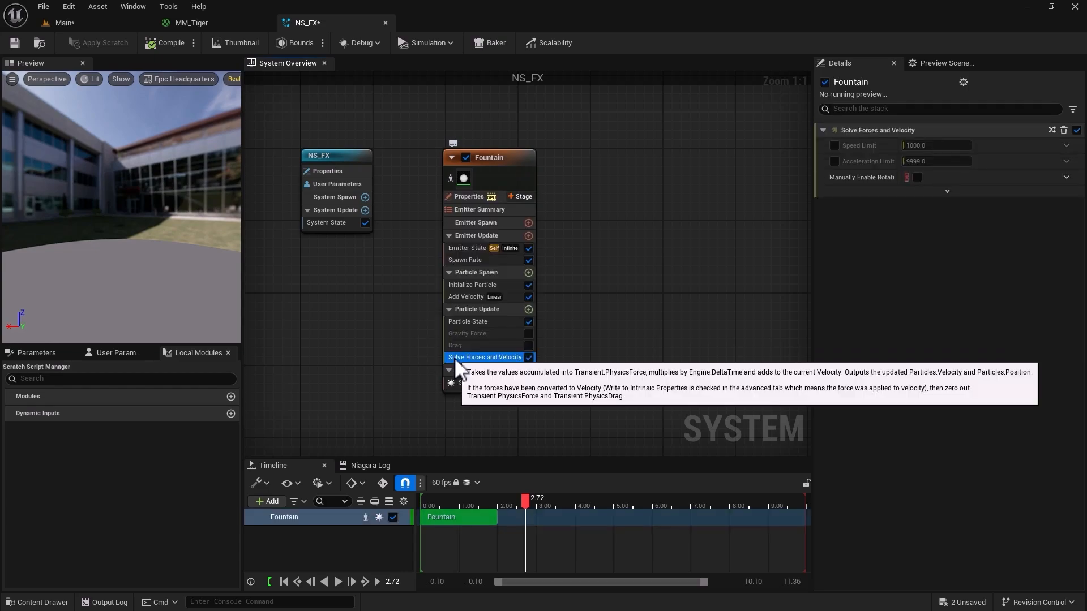
{"action": "left_click", "coordinate": [454, 348]}
{"action": "left_click", "coordinate": [454, 334]}
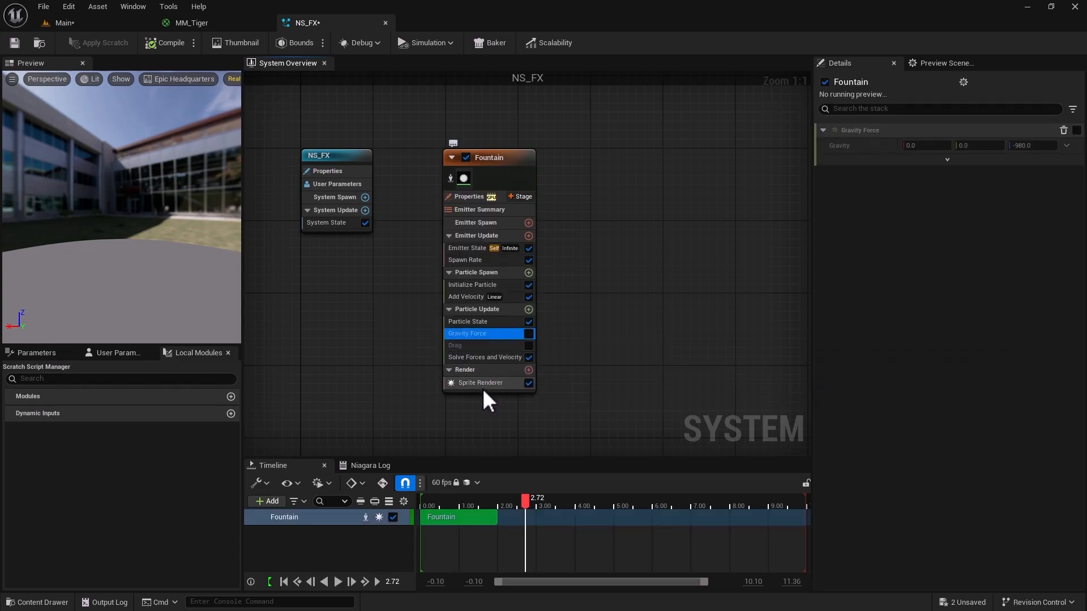
{"action": "left_click", "coordinate": [482, 384]}
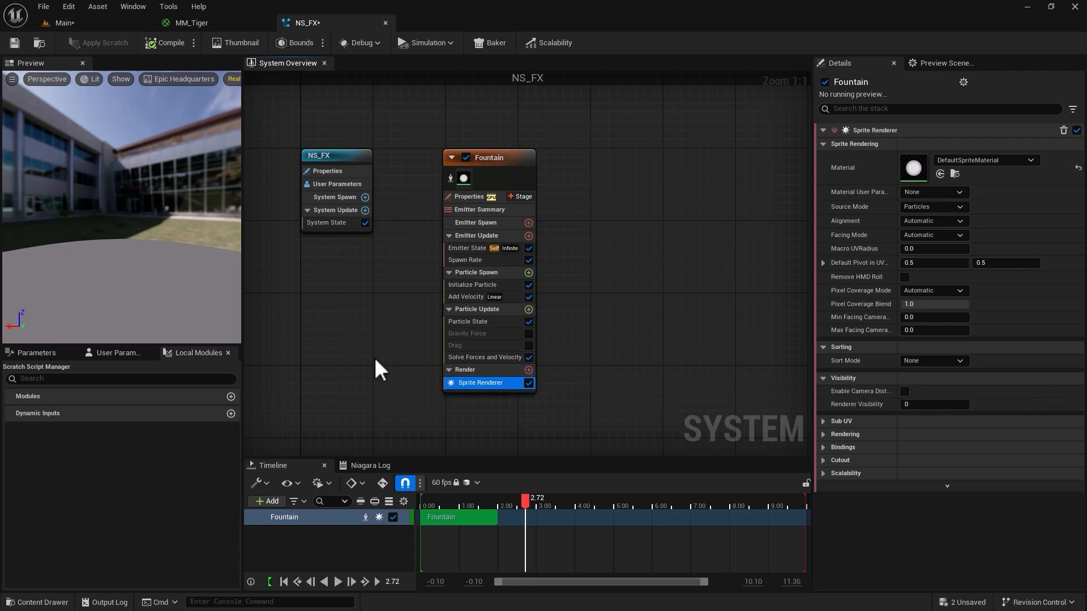
Rename the Fountain emitter as NE_Main.
{"action": "left_click", "coordinate": [489, 157]}
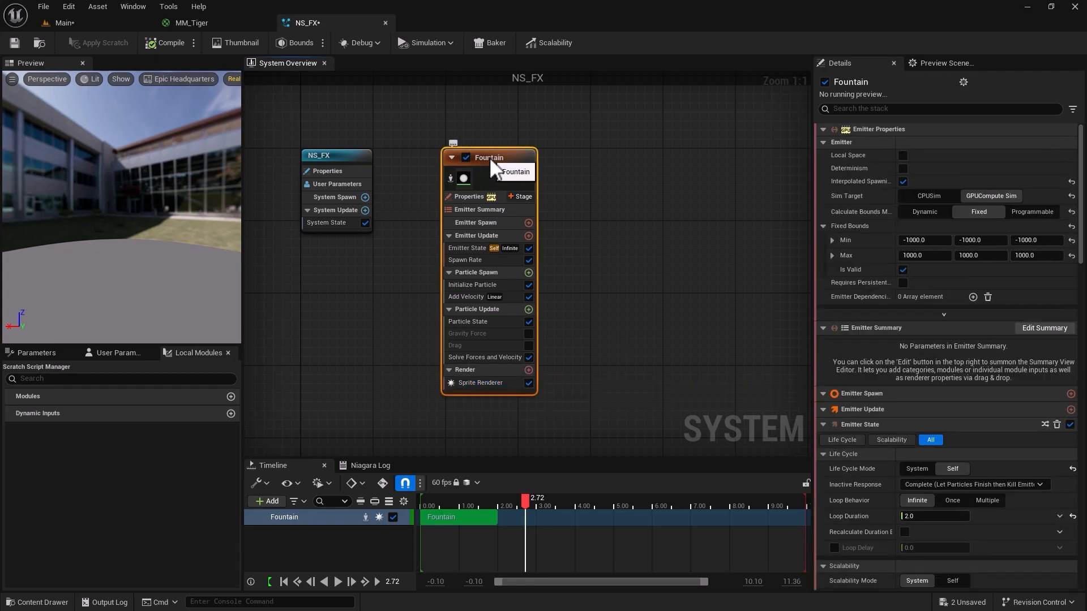
{"action": "double_click", "coordinate": [850, 83]}
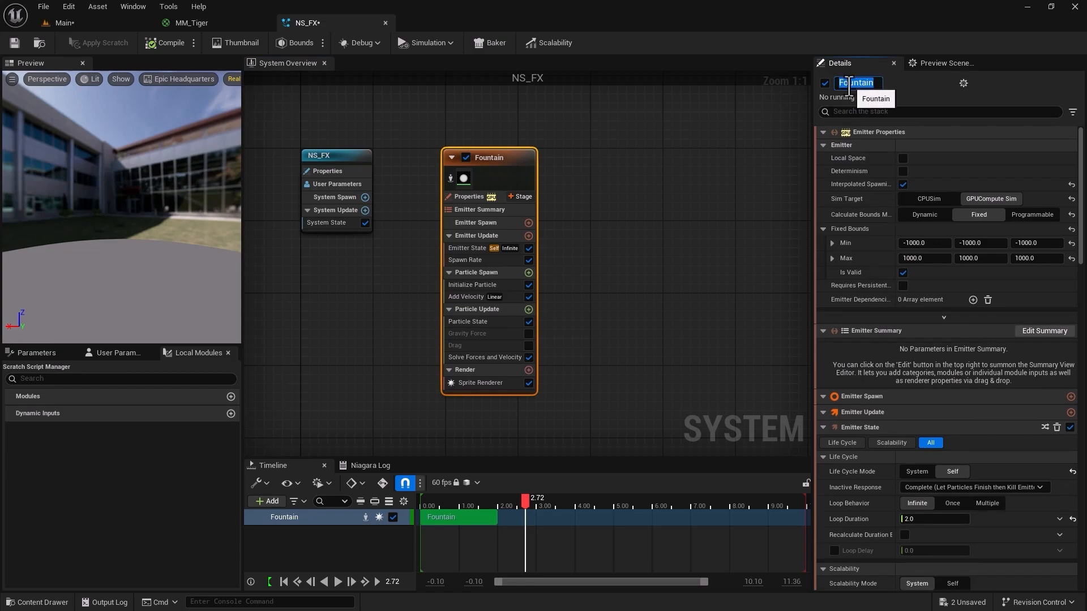
{"action": "type", "text": "NE_Main_Emitter"}
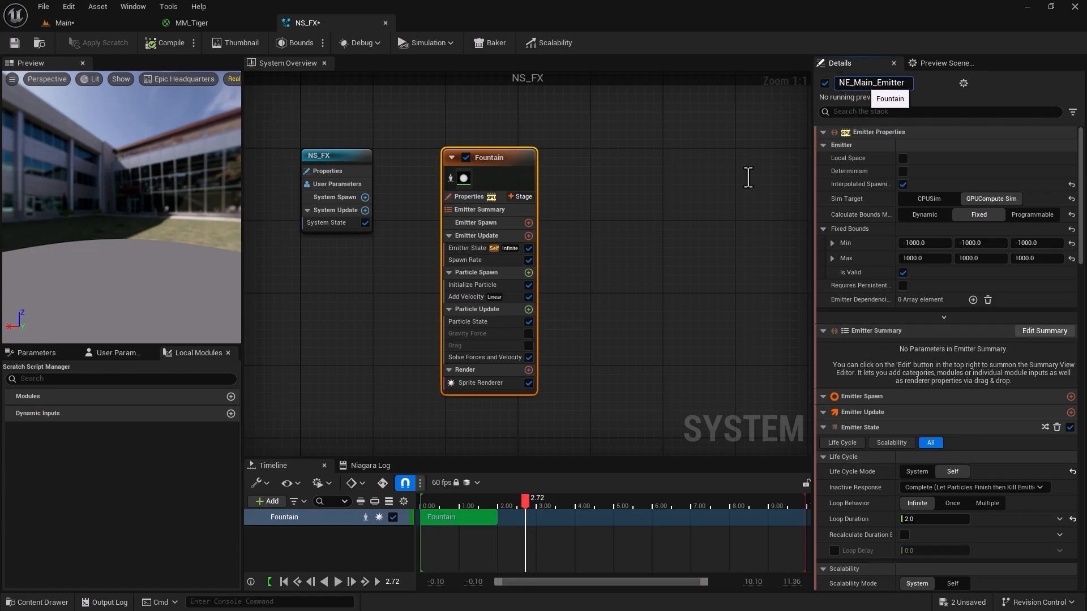
{"action": "key", "text": "BackSpace"}
{"action": "key", "text": "BackSpace"}
{"action": "key", "text": "BackSpace"}
{"action": "key", "text": "BackSpace"}
{"action": "key", "text": "BackSpace"}
{"action": "key", "text": "BackSpace"}
{"action": "key", "text": "BackSpace"}
{"action": "key", "text": "BackSpace"}
{"action": "key", "text": "Return"}
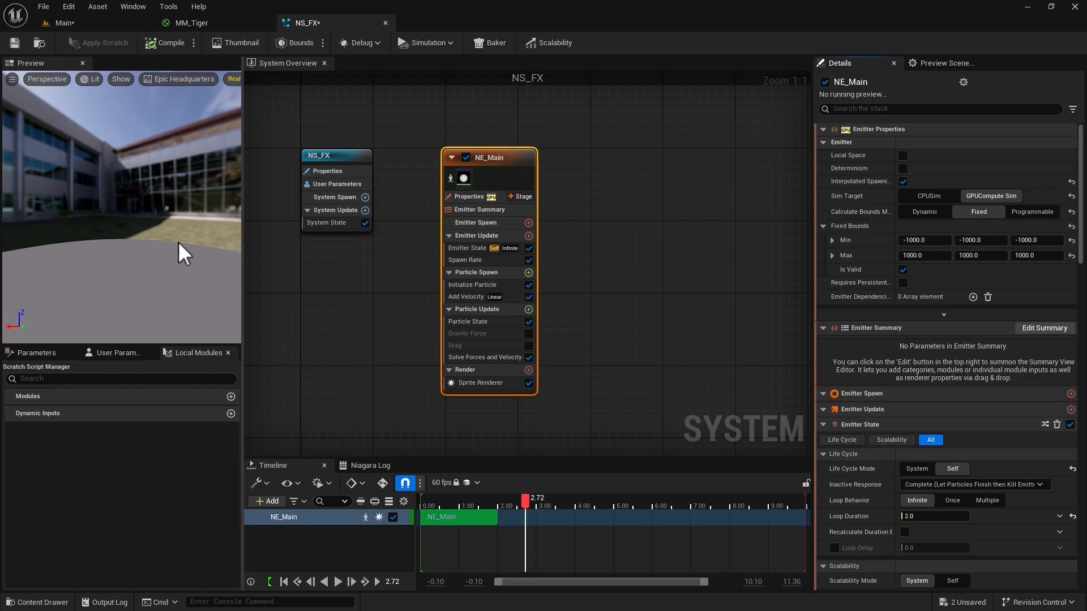
{"action": "left_click", "coordinate": [101, 23]}
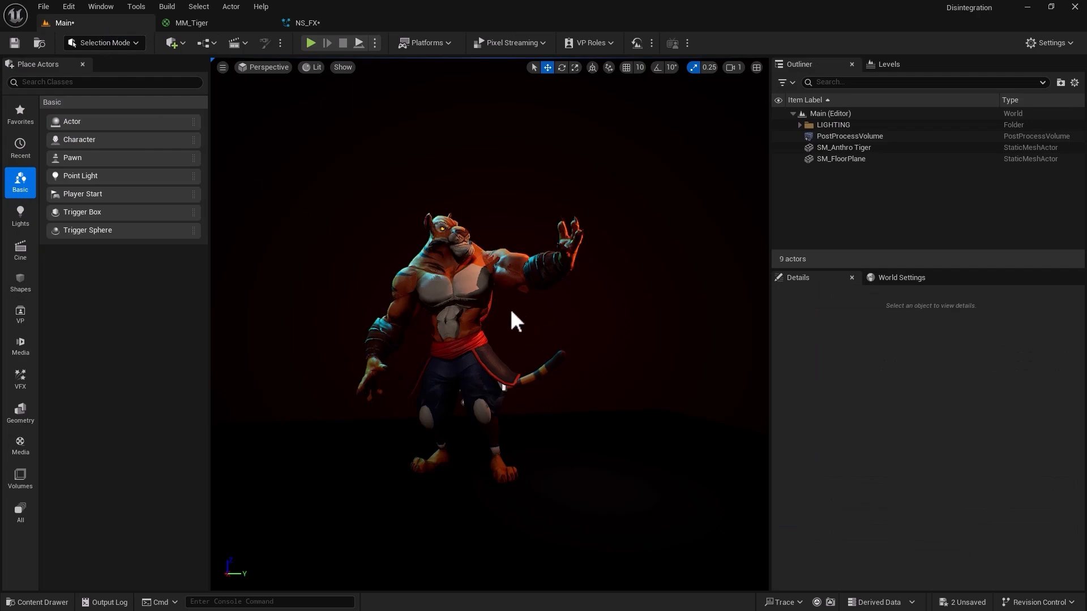
{"action": "left_click", "coordinate": [317, 22]}
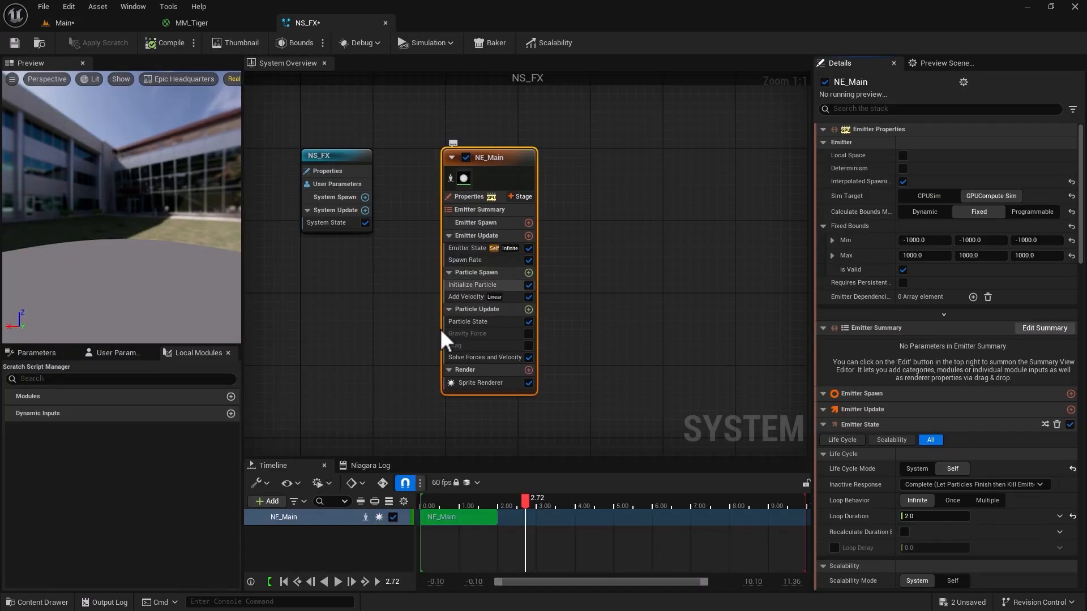
{"action": "left_click", "coordinate": [73, 24]}
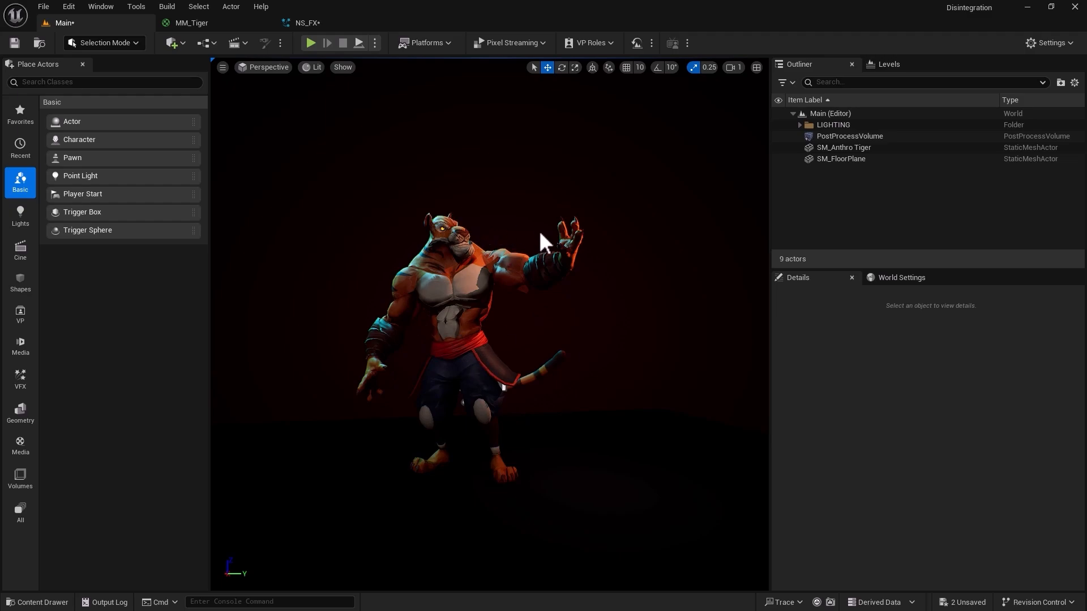
{"action": "left_click", "coordinate": [299, 23]}
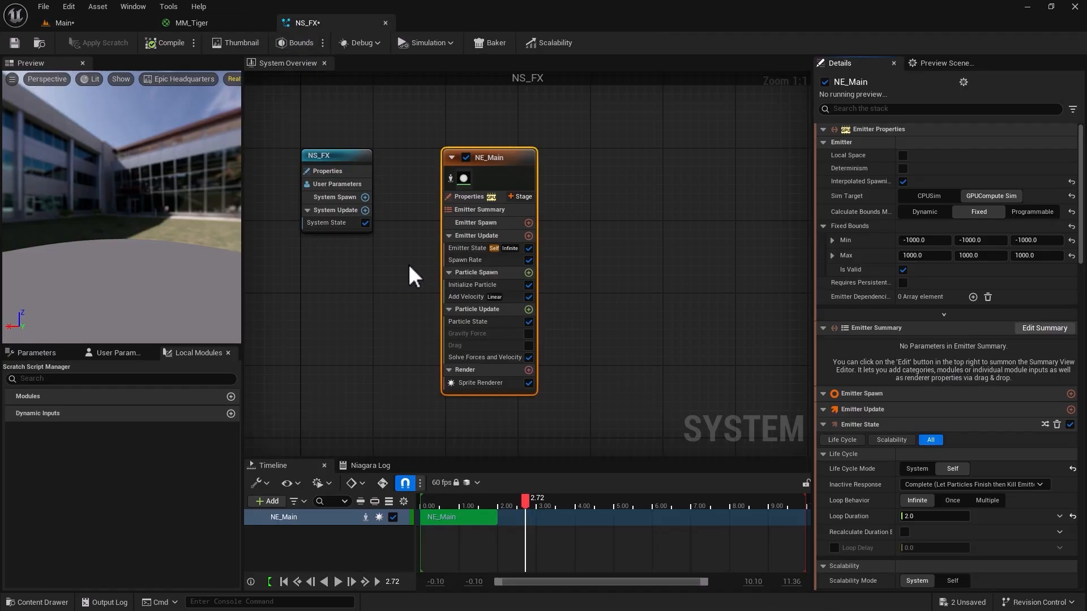
{"action": "left_click_drag", "start_coordinate": [496, 158], "coordinate": [466, 155]}
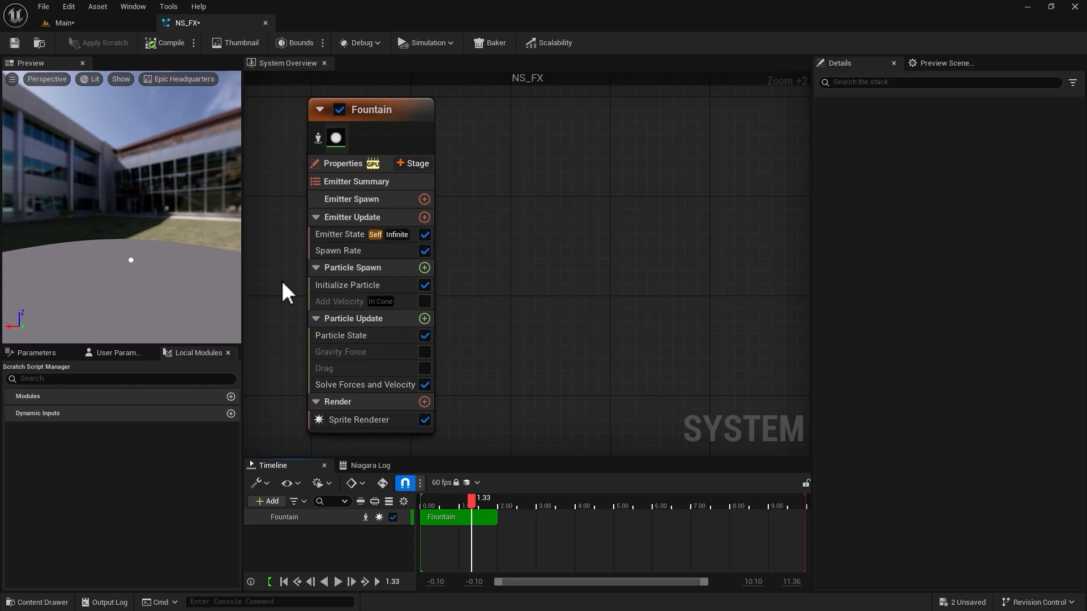
Examine the Particle Spawn module list and the Emitter State, Spawn Rate and Initialize Particle settings, and compare them with the tiger in the Main level.
{"action": "mouse_move", "coordinate": [338, 270]}
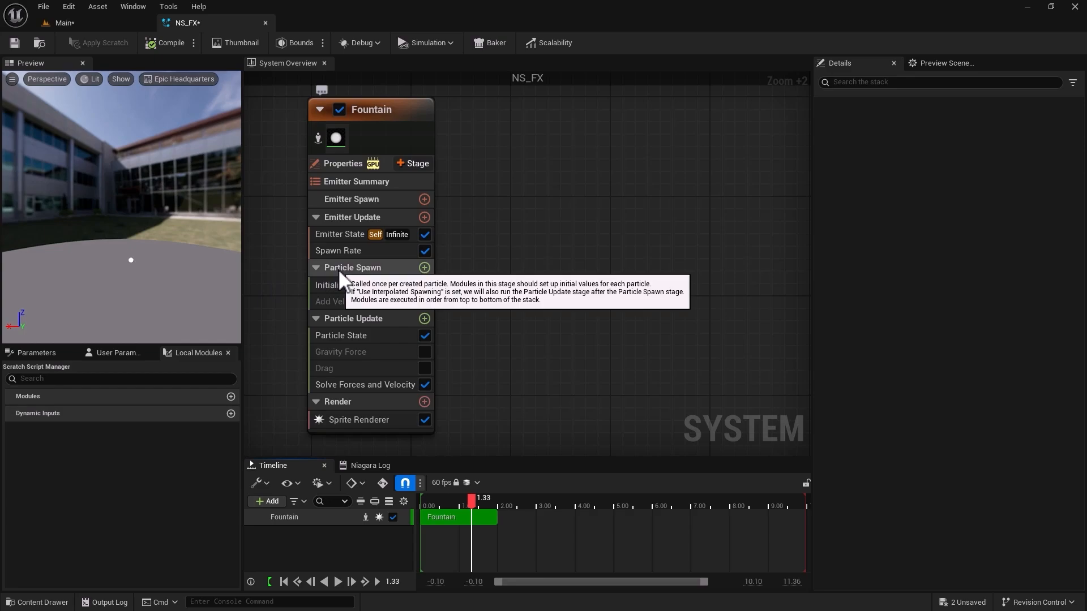
{"action": "mouse_move", "coordinate": [339, 318]}
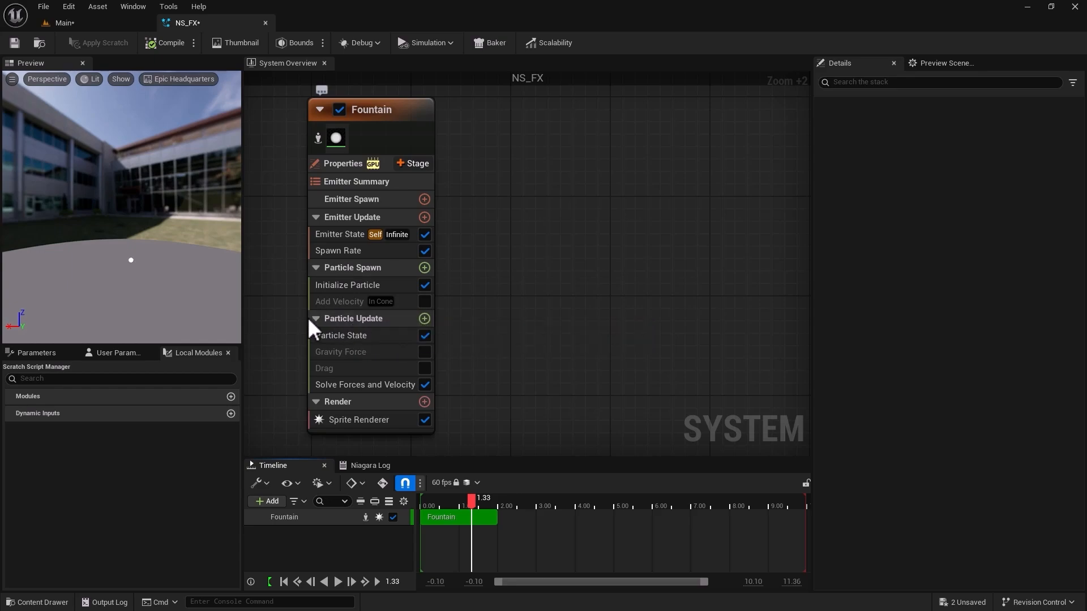
{"action": "left_click", "coordinate": [423, 268]}
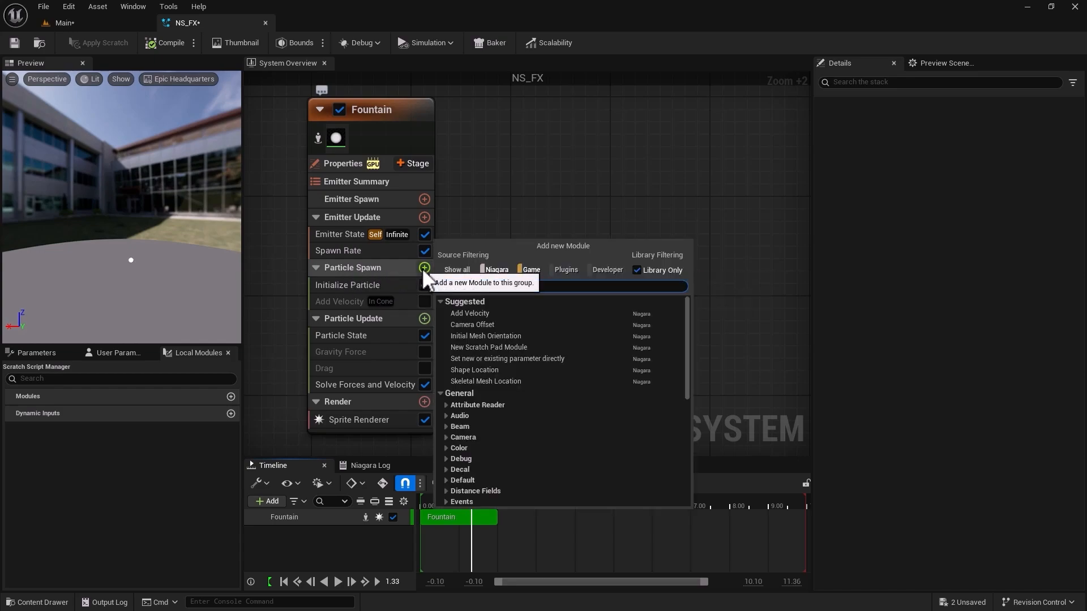
{"action": "left_click", "coordinate": [351, 284]}
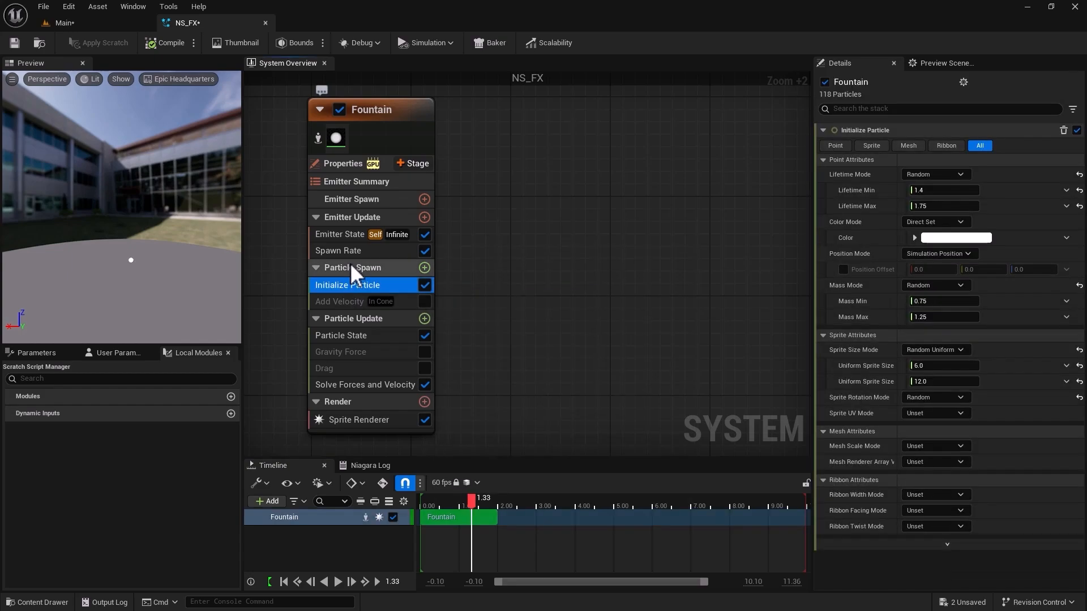
{"action": "left_click", "coordinate": [348, 252]}
{"action": "left_click", "coordinate": [346, 236]}
{"action": "left_click", "coordinate": [346, 250]}
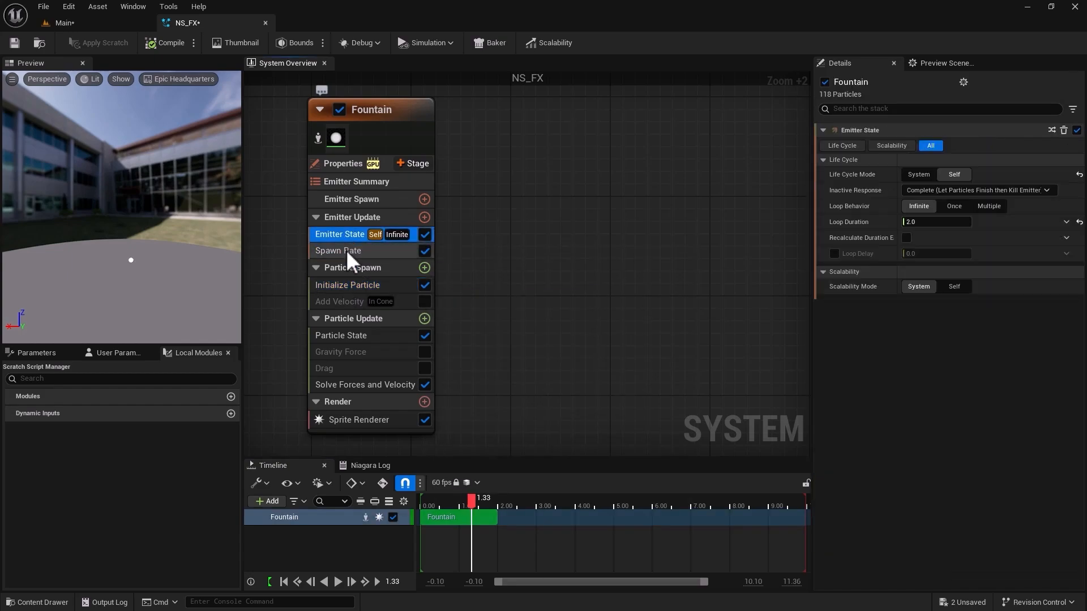
{"action": "left_click", "coordinate": [339, 284]}
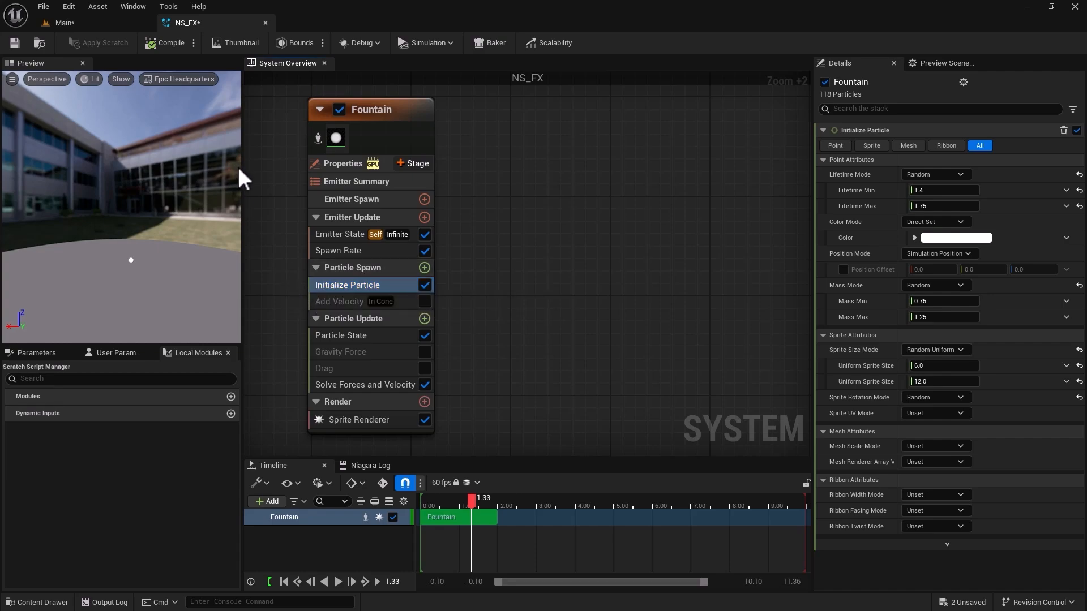
{"action": "left_click", "coordinate": [94, 22]}
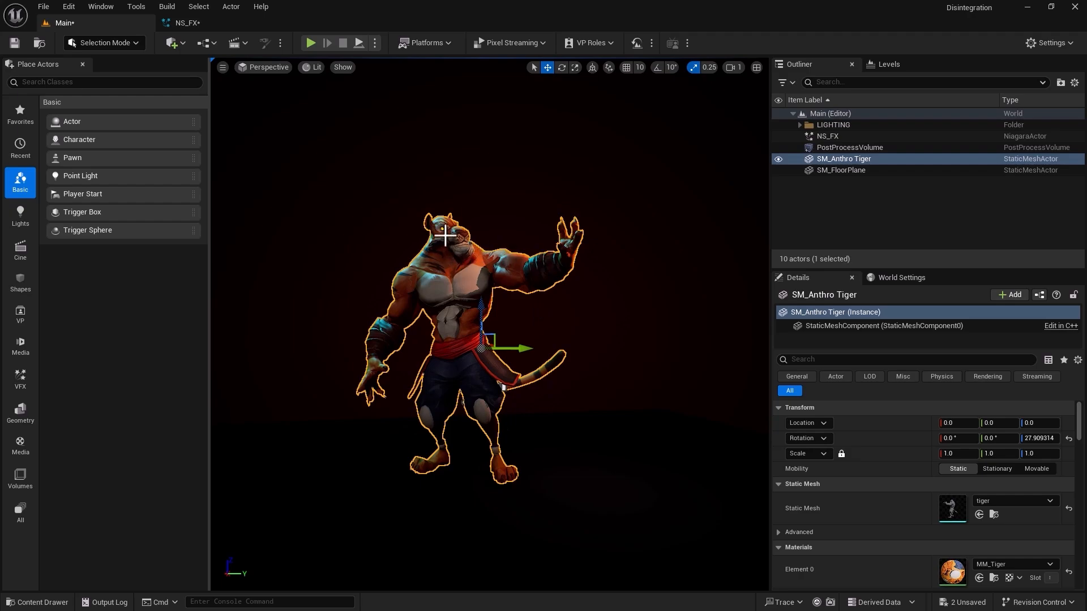
{"action": "left_click", "coordinate": [223, 22]}
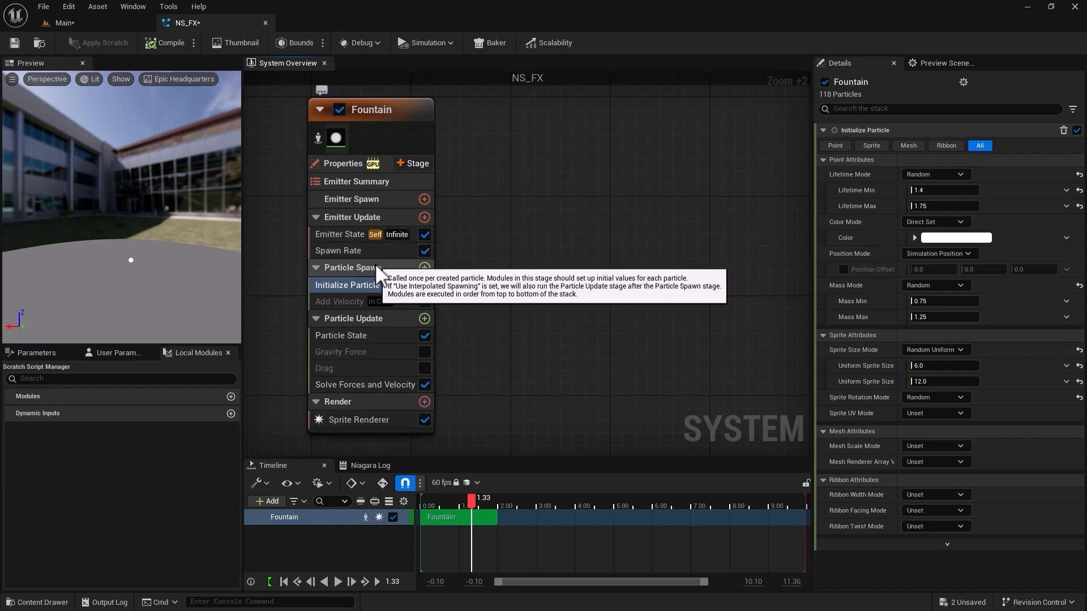
Add a new scratch pad module to the Fountain emitter's Particle Spawn group and select all the nodes in its graph.
{"action": "left_click", "coordinate": [424, 267]}
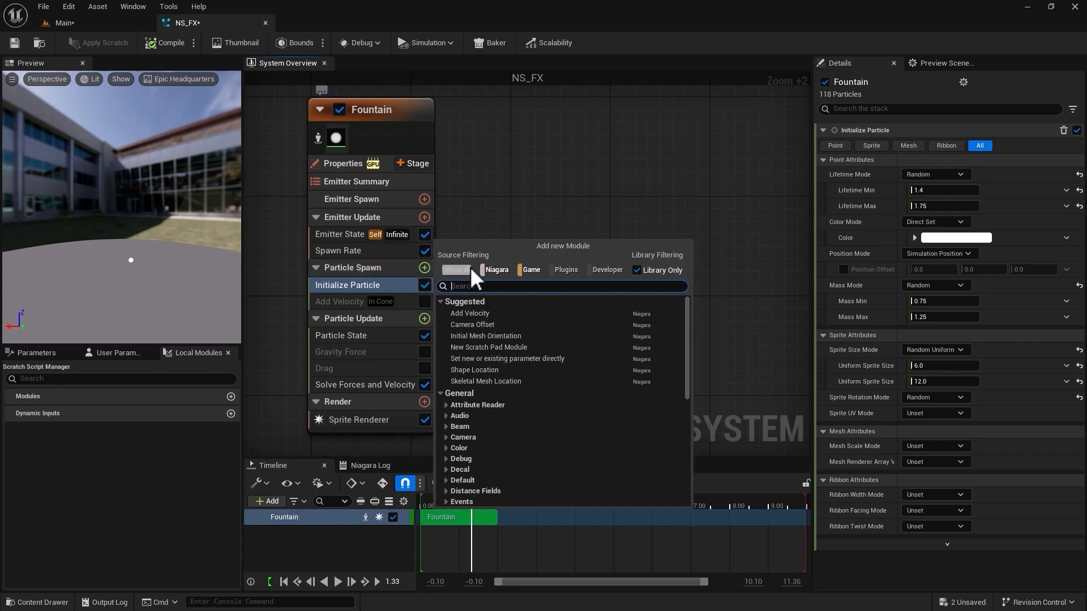
{"action": "left_click_drag", "start_coordinate": [686, 331], "coordinate": [688, 431]}
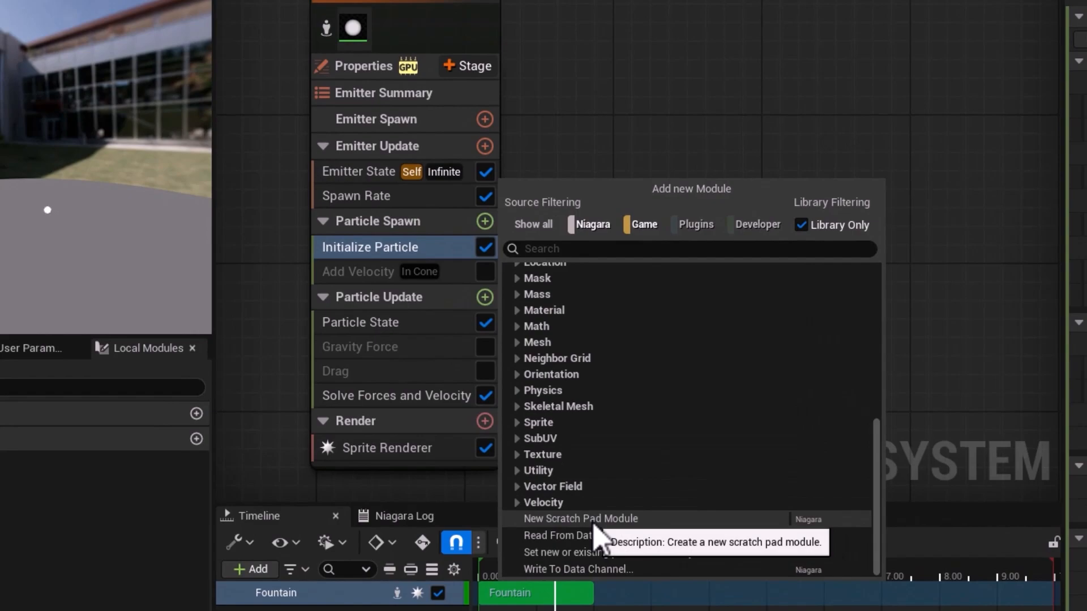
{"action": "left_click", "coordinate": [593, 525]}
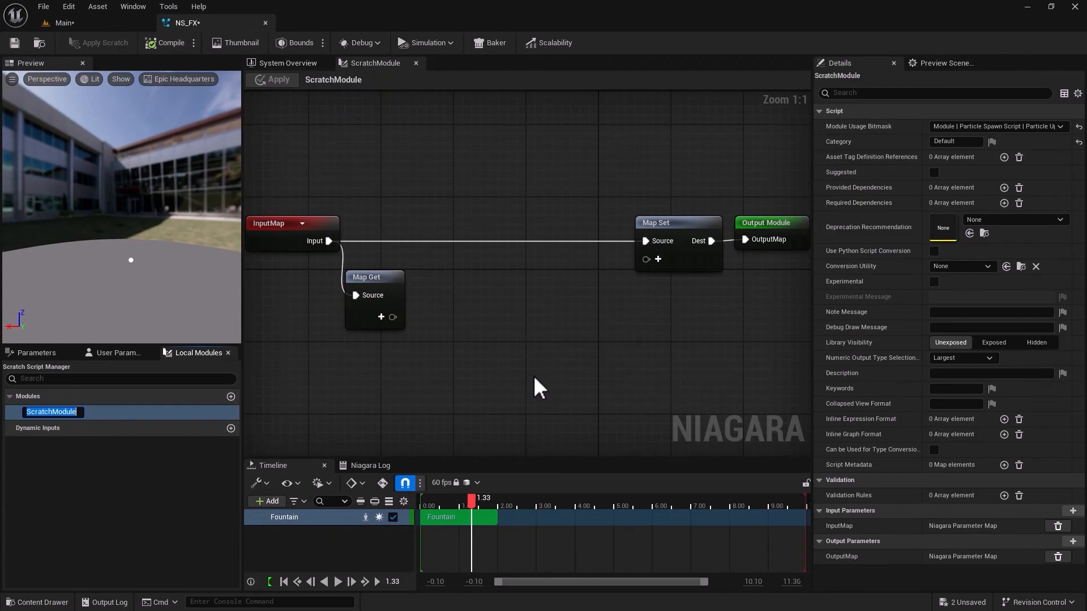
{"action": "right_click_drag", "start_coordinate": [475, 348], "coordinate": [482, 303]}
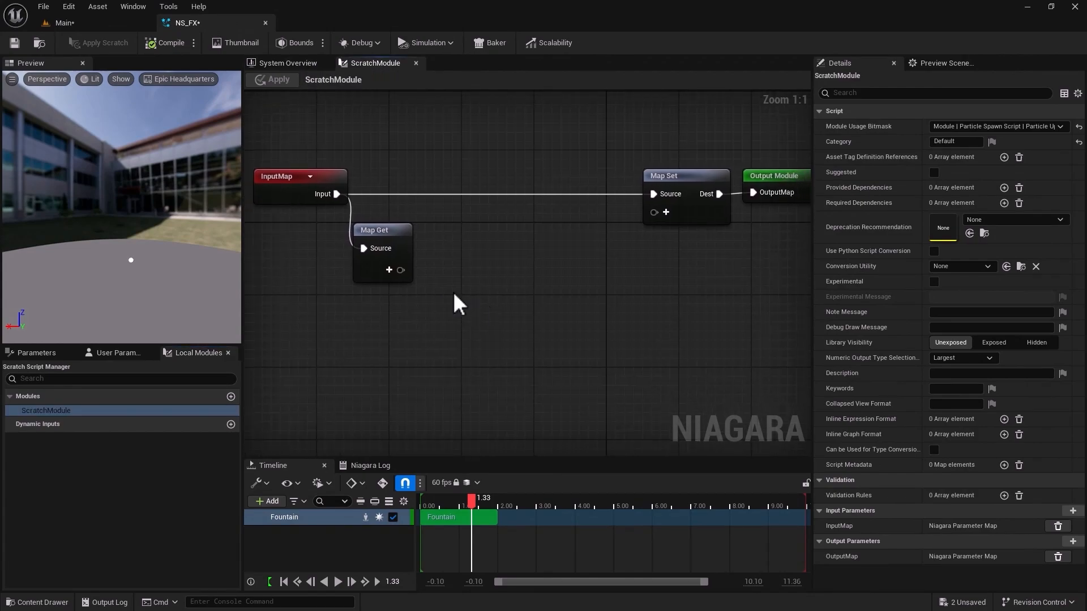
{"action": "left_click_drag", "start_coordinate": [273, 108], "coordinate": [785, 365]}
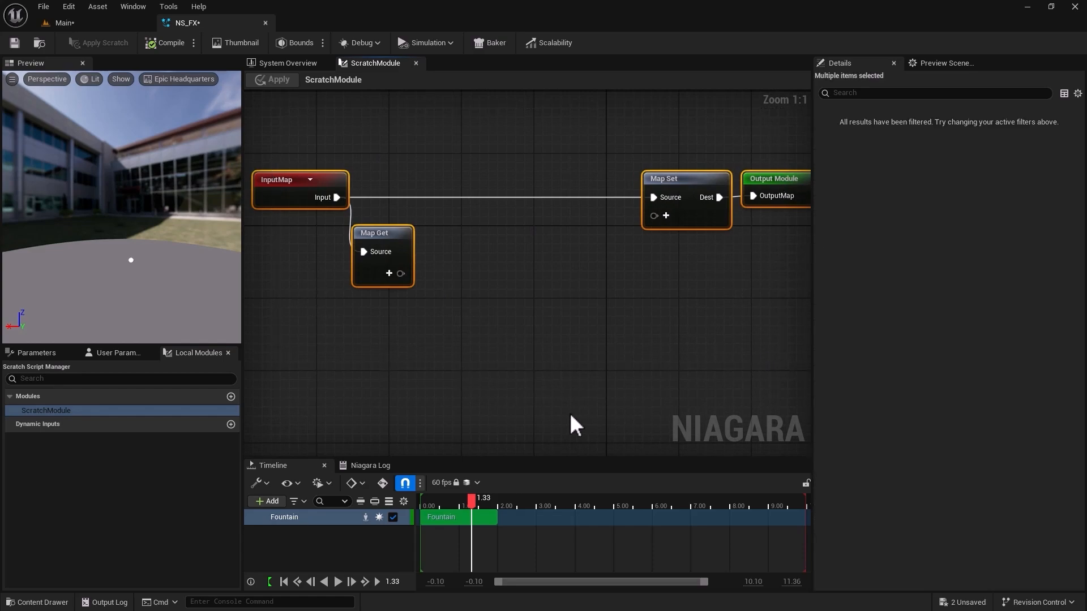
Examine the InputMap, Map Get, Map Set and Output Module nodes in the scratch module graph, keeping Map Set aligned with InputMap.
{"action": "left_click", "coordinate": [537, 403]}
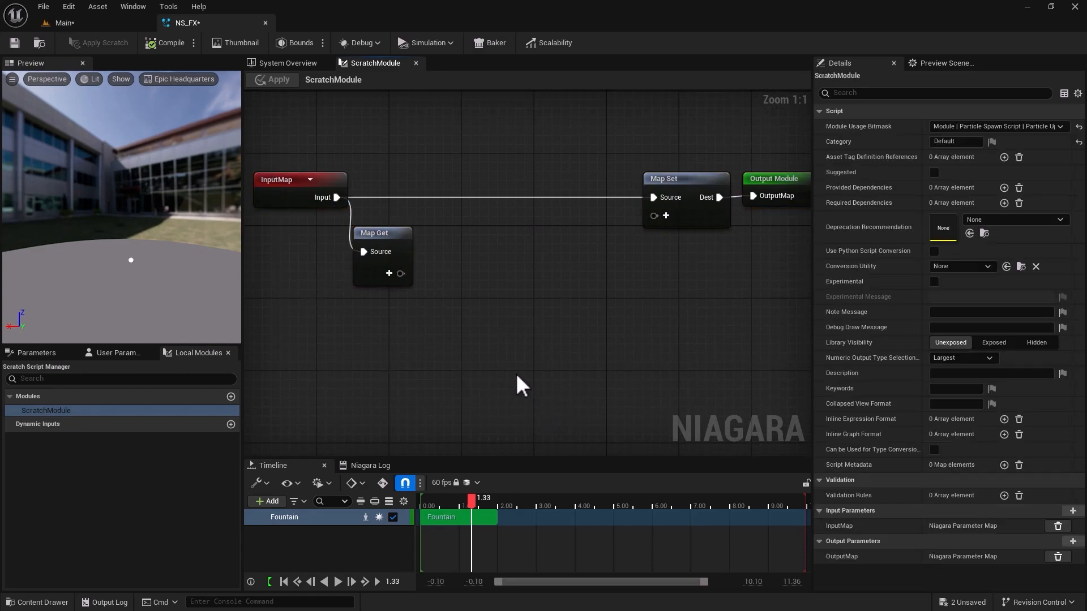
{"action": "left_click", "coordinate": [270, 182]}
{"action": "left_click", "coordinate": [787, 194]}
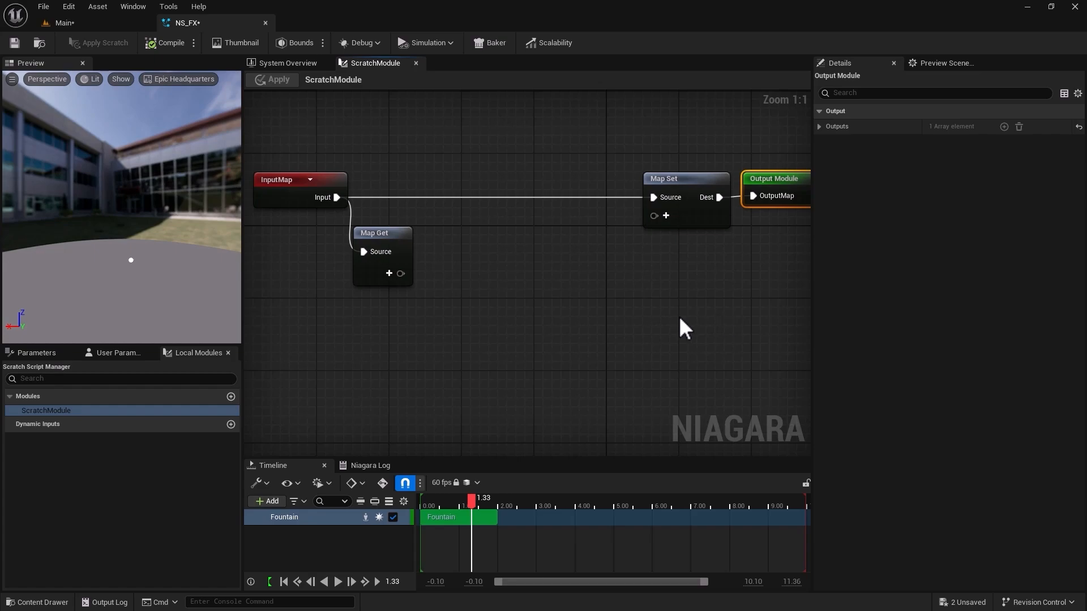
{"action": "left_click_drag", "start_coordinate": [378, 235], "coordinate": [380, 222]}
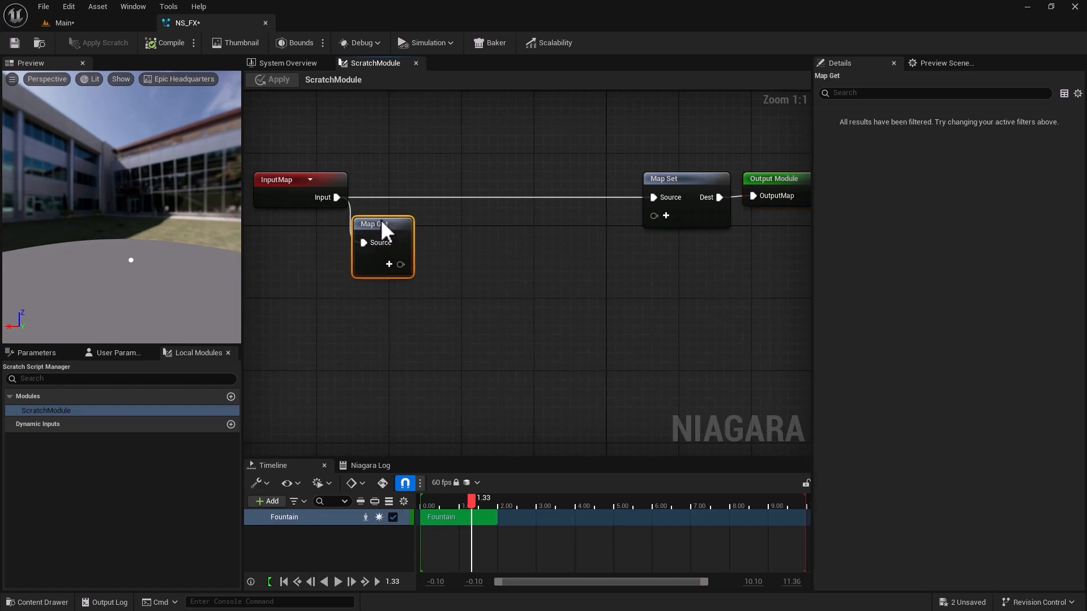
{"action": "left_click_drag", "start_coordinate": [691, 179], "coordinate": [684, 225]}
{"action": "left_click_drag", "start_coordinate": [399, 226], "coordinate": [389, 236]}
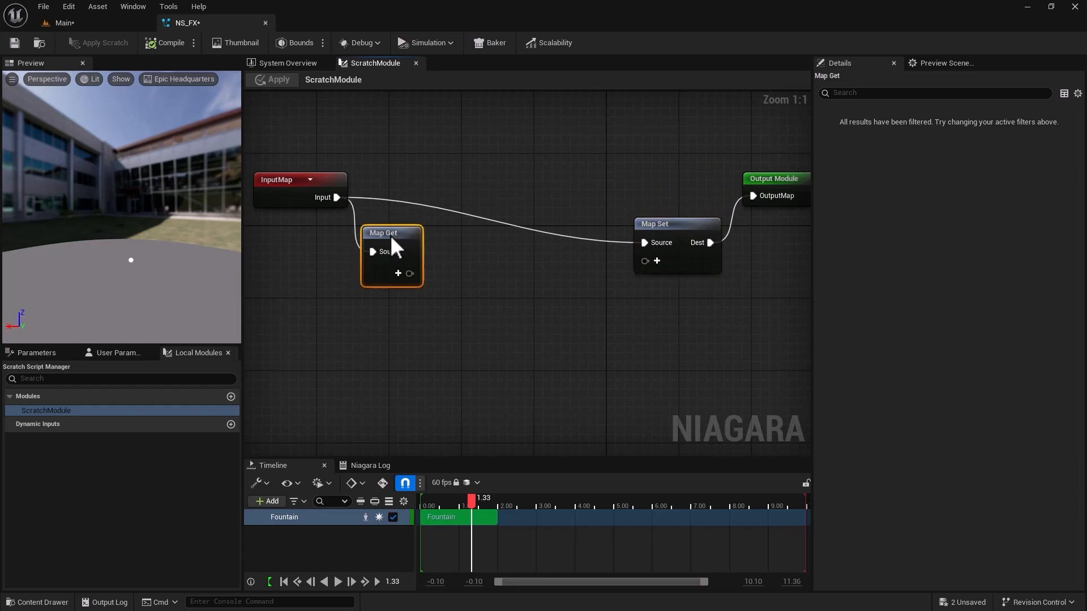
{"action": "left_click", "coordinate": [665, 234]}
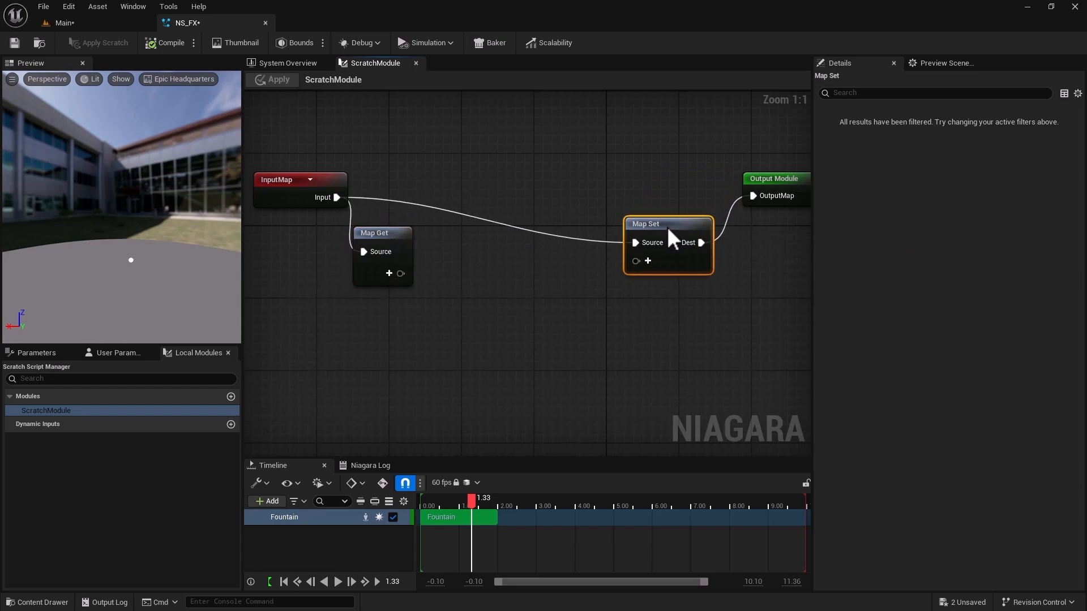
{"action": "left_click_drag", "start_coordinate": [629, 430], "coordinate": [420, 181]}
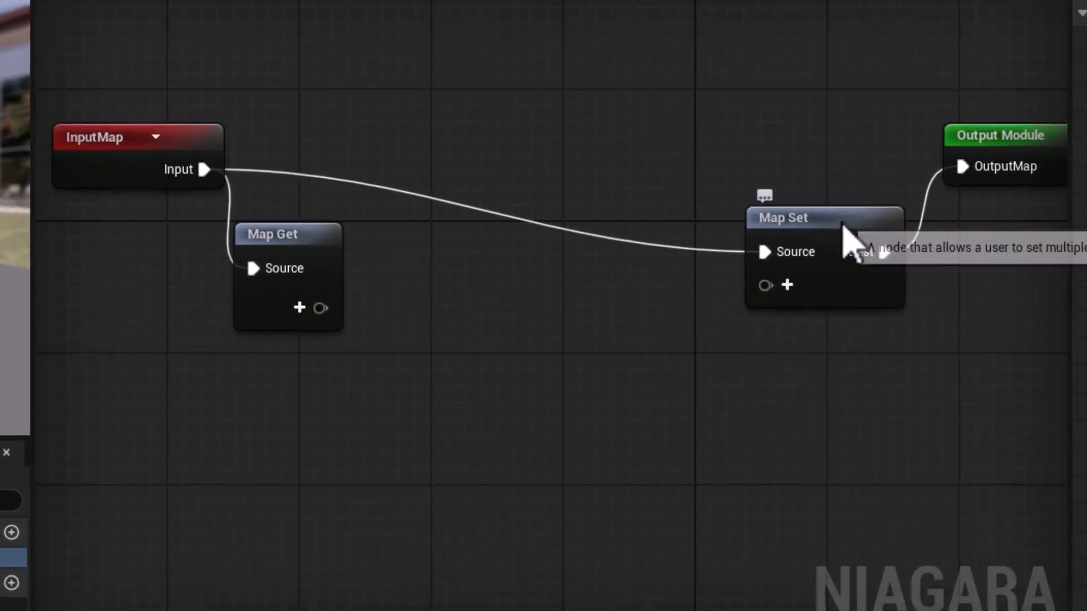
{"action": "left_click_drag", "start_coordinate": [849, 241], "coordinate": [847, 148]}
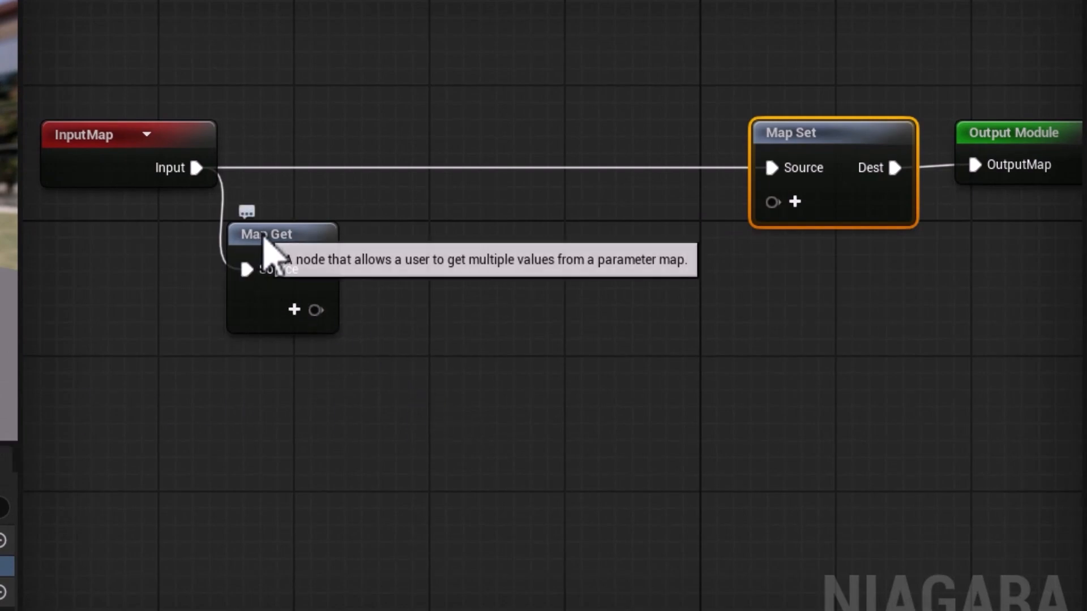
Add a Static Mesh data interface input to the Map Get node.
{"action": "mouse_move", "coordinate": [287, 271]}
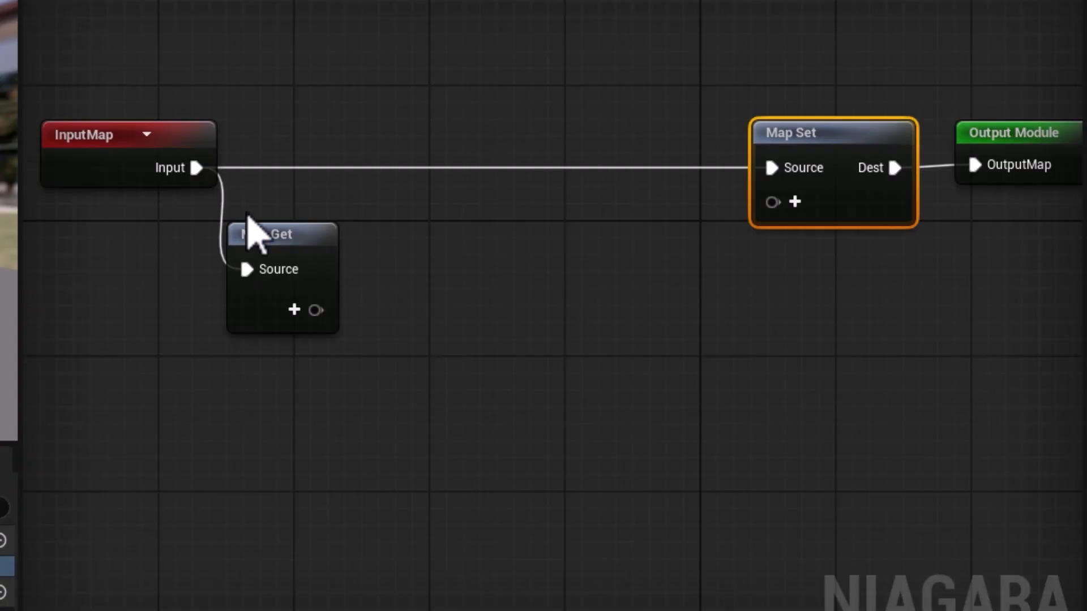
{"action": "left_click", "coordinate": [295, 309]}
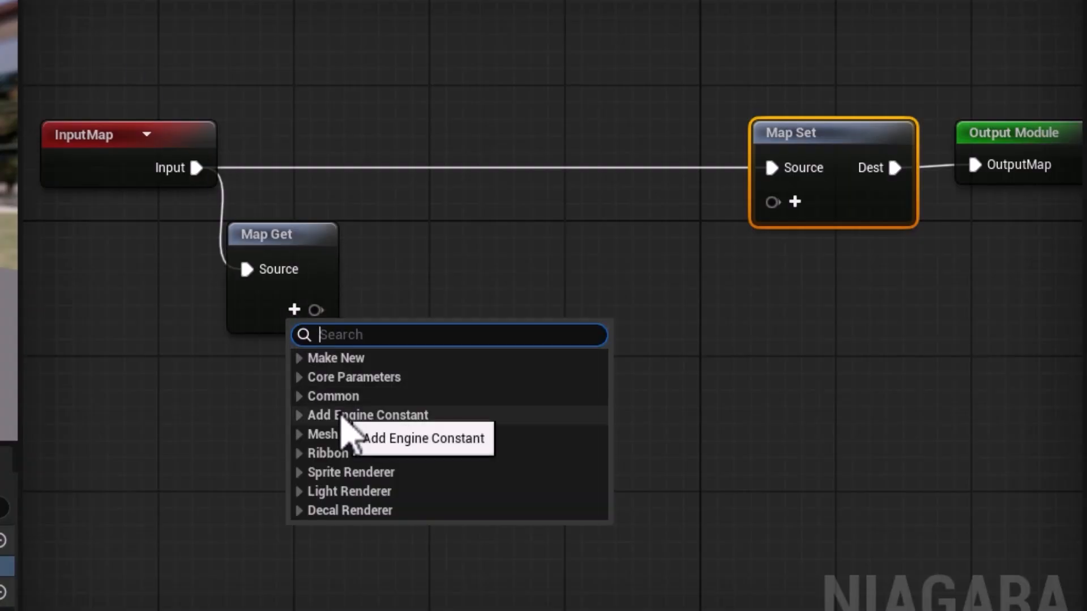
{"action": "type", "text": "static mesh"}
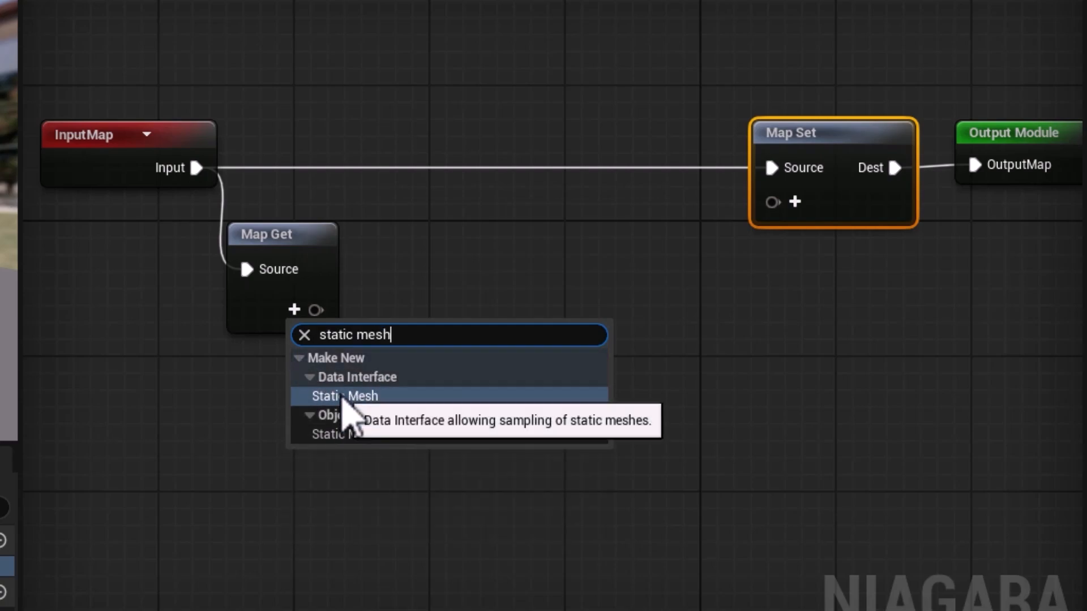
{"action": "left_click", "coordinate": [343, 396]}
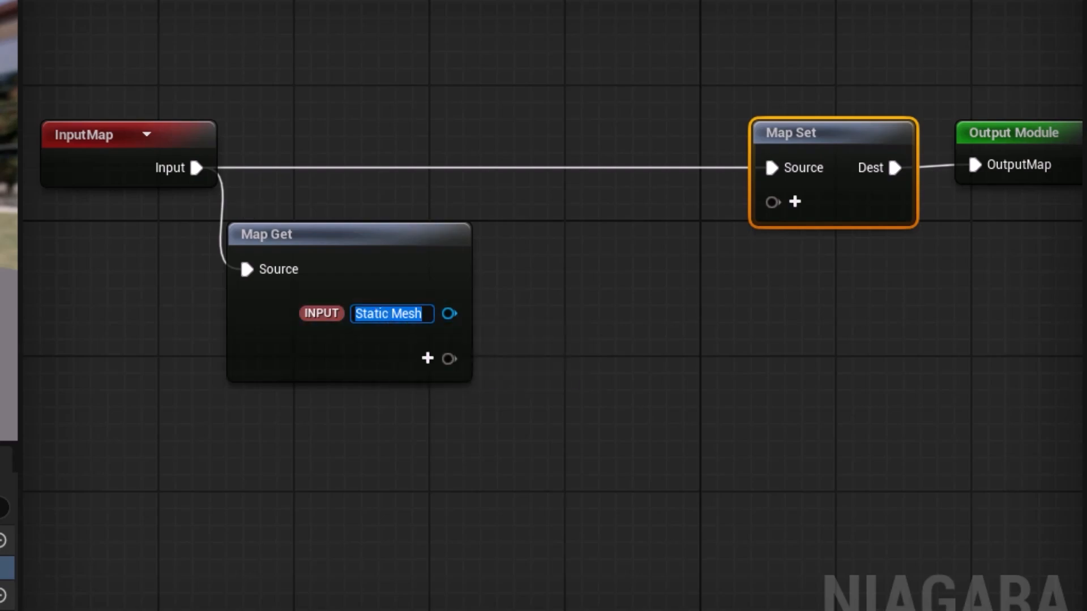
Review the Fountain emitter's Scratch Module entry, the tiger in the Main level, and the scratch graph's Map Get, Map Set and Output Module nodes.
{"action": "left_click", "coordinate": [282, 64]}
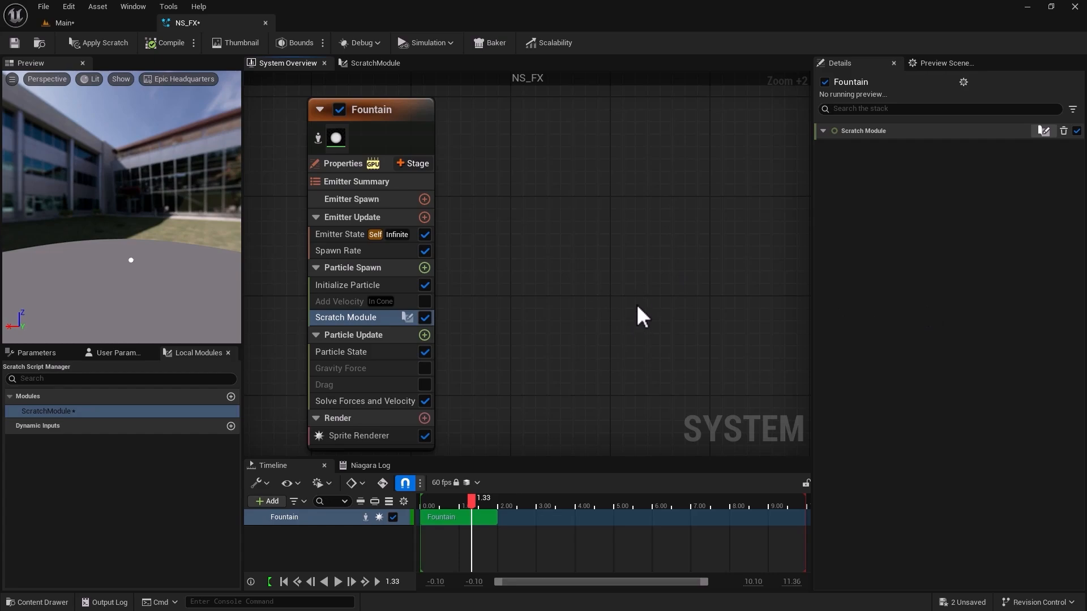
{"action": "left_click", "coordinate": [378, 65]}
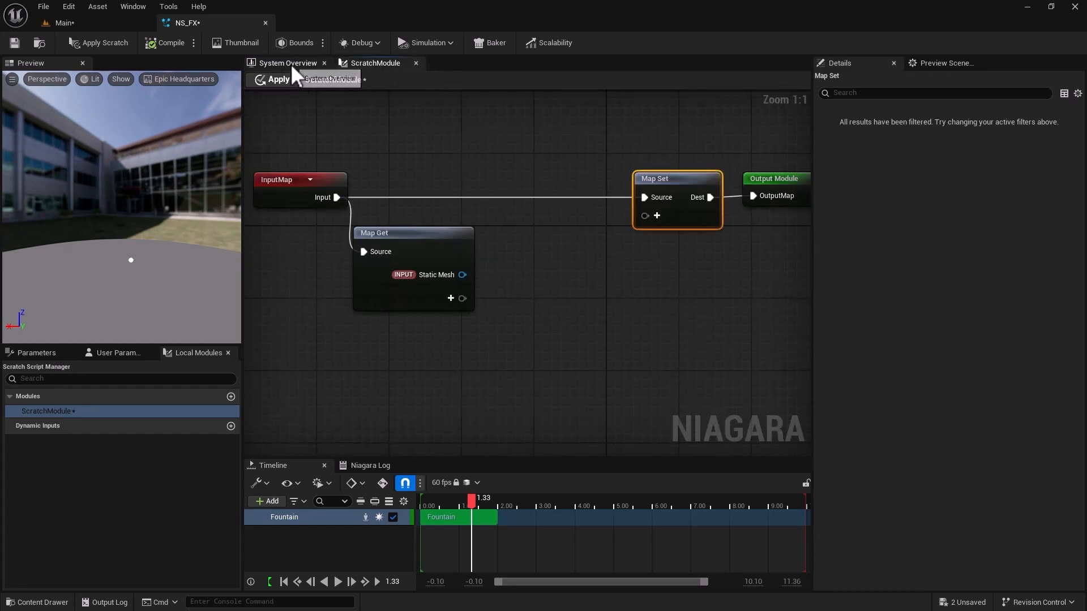
{"action": "left_click", "coordinate": [291, 63]}
{"action": "left_click", "coordinate": [368, 63]}
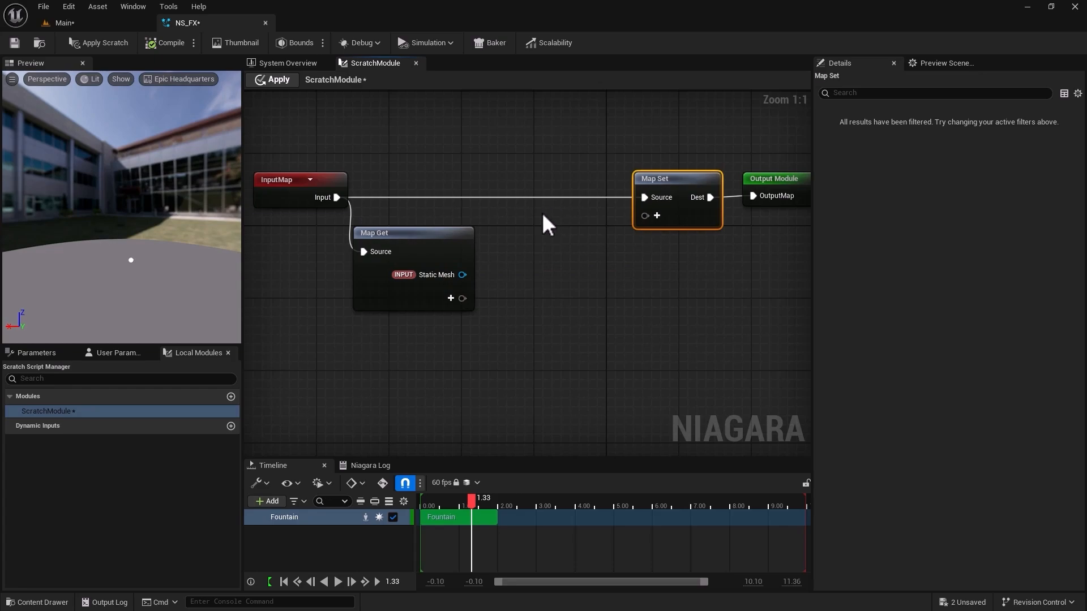
{"action": "left_click", "coordinate": [111, 26]}
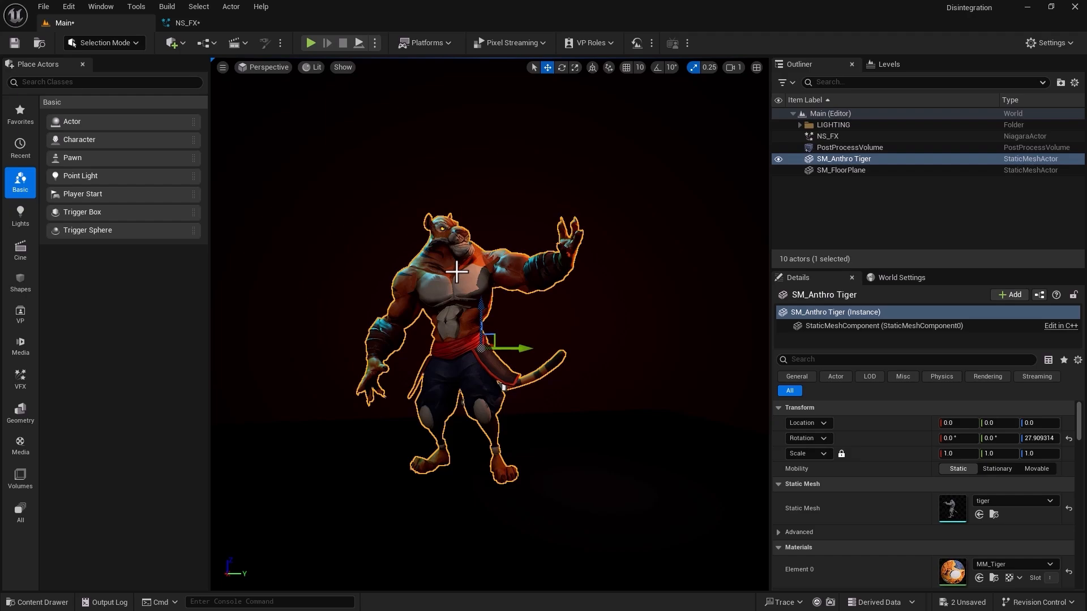
{"action": "left_click", "coordinate": [230, 21]}
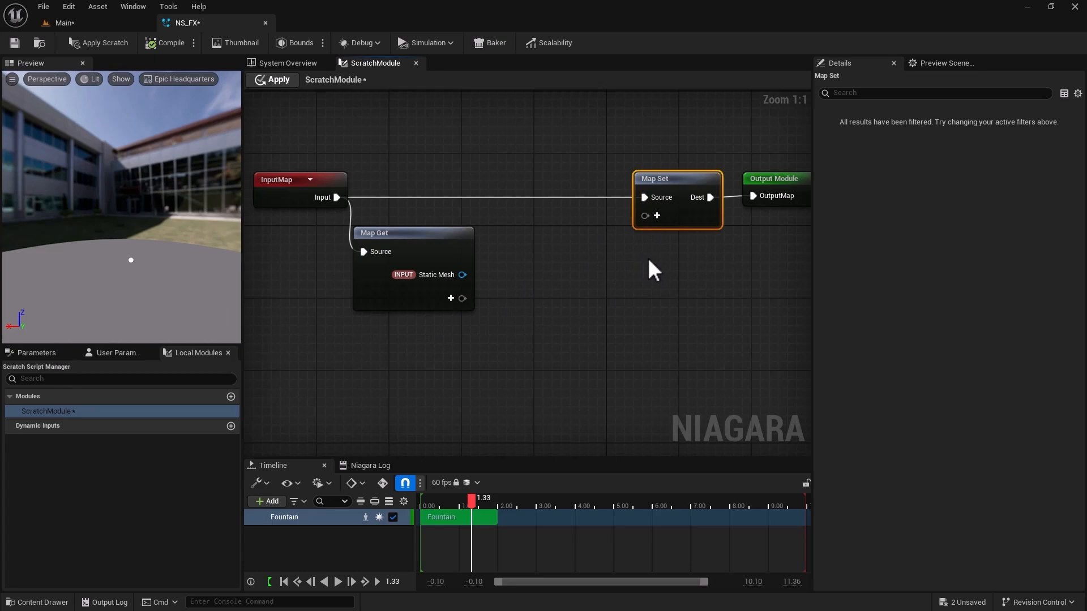
{"action": "left_click", "coordinate": [412, 233]}
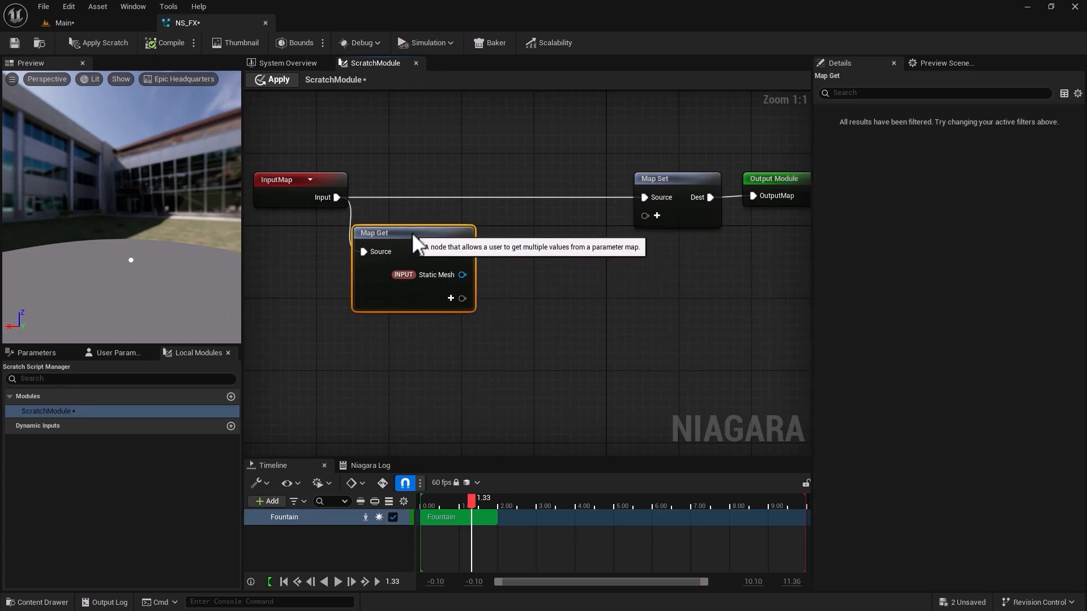
{"action": "left_click", "coordinate": [661, 187]}
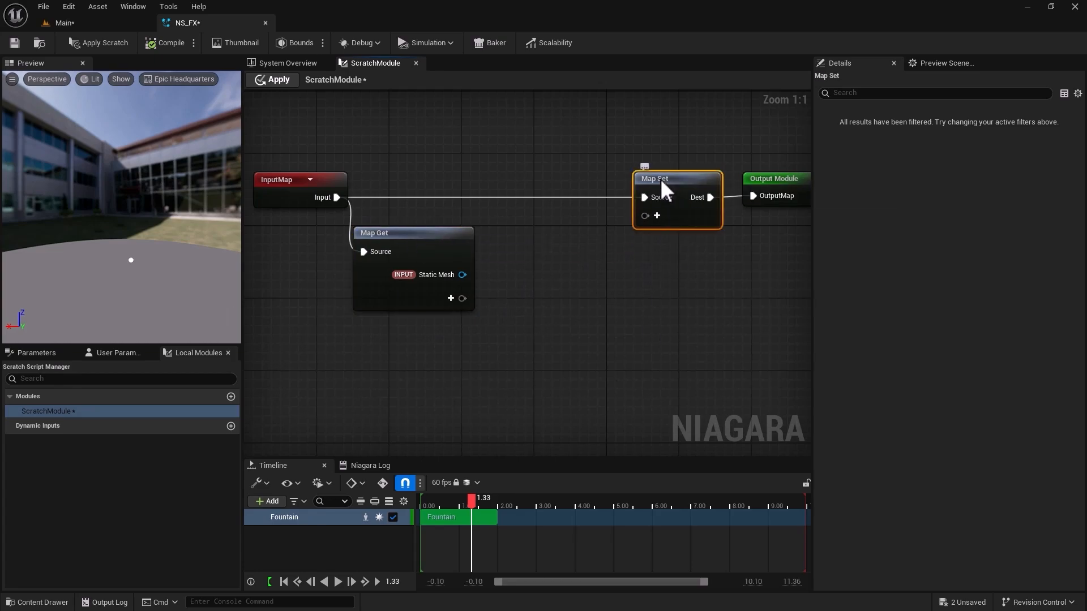
{"action": "left_click", "coordinate": [772, 180]}
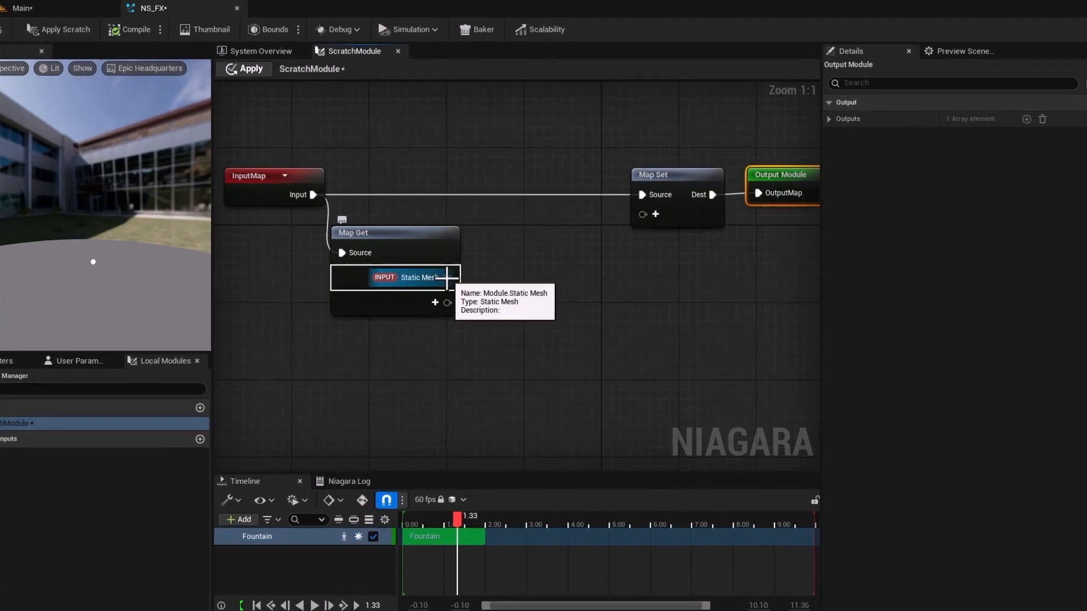
Add a Get Triangle node fed by Map Get's Static Mesh output and place it beside Map Get.
{"action": "left_click_drag", "start_coordinate": [462, 275], "coordinate": [525, 326]}
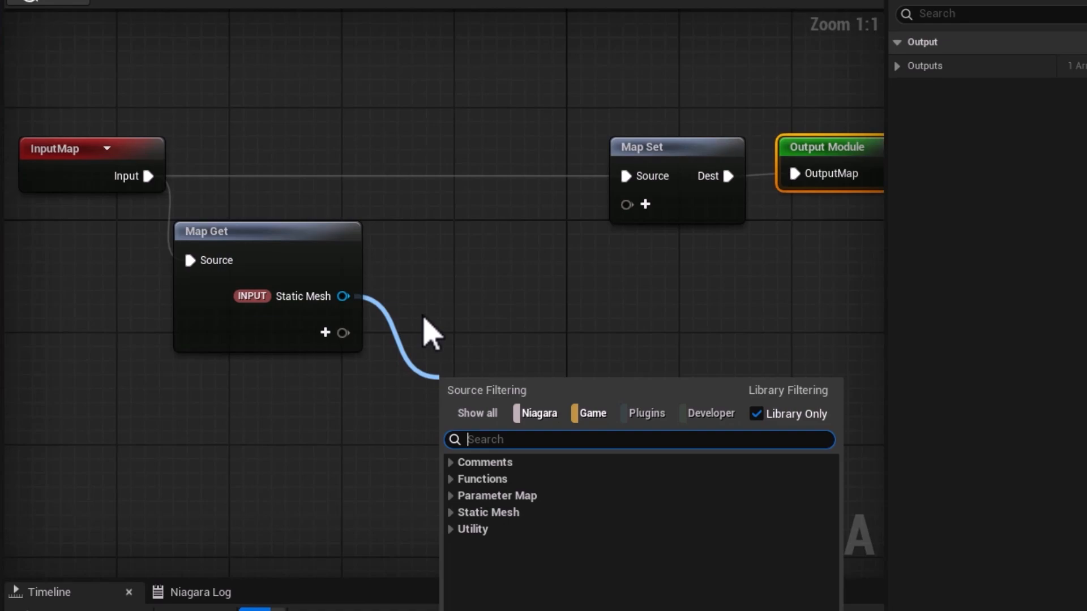
{"action": "type", "text": "gett"}
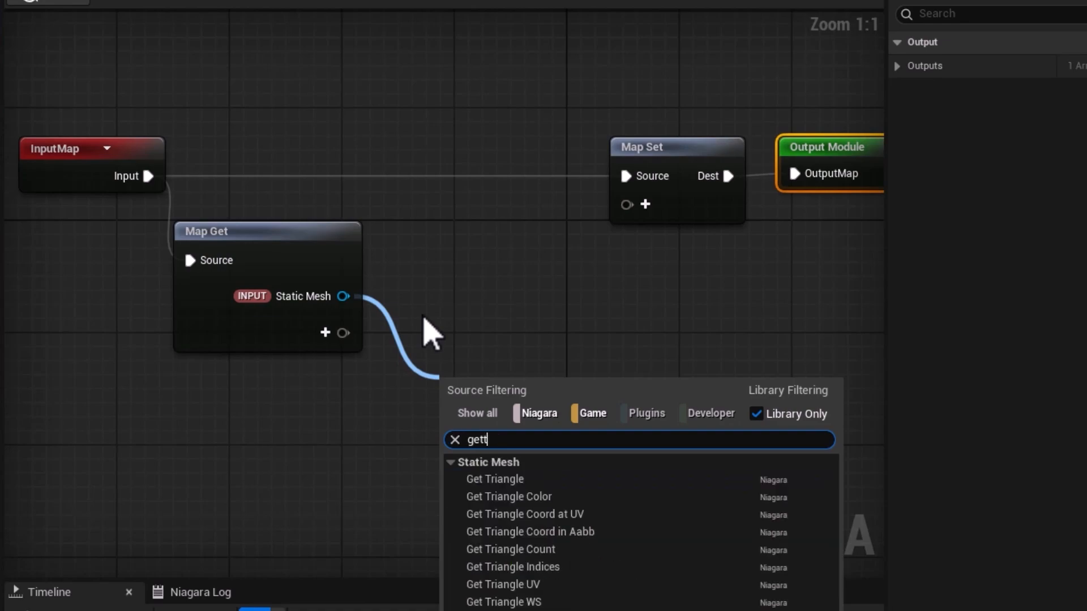
{"action": "type", "text": "ri"}
{"action": "key", "text": "Return"}
{"action": "left_click_drag", "start_coordinate": [513, 386], "coordinate": [512, 280]}
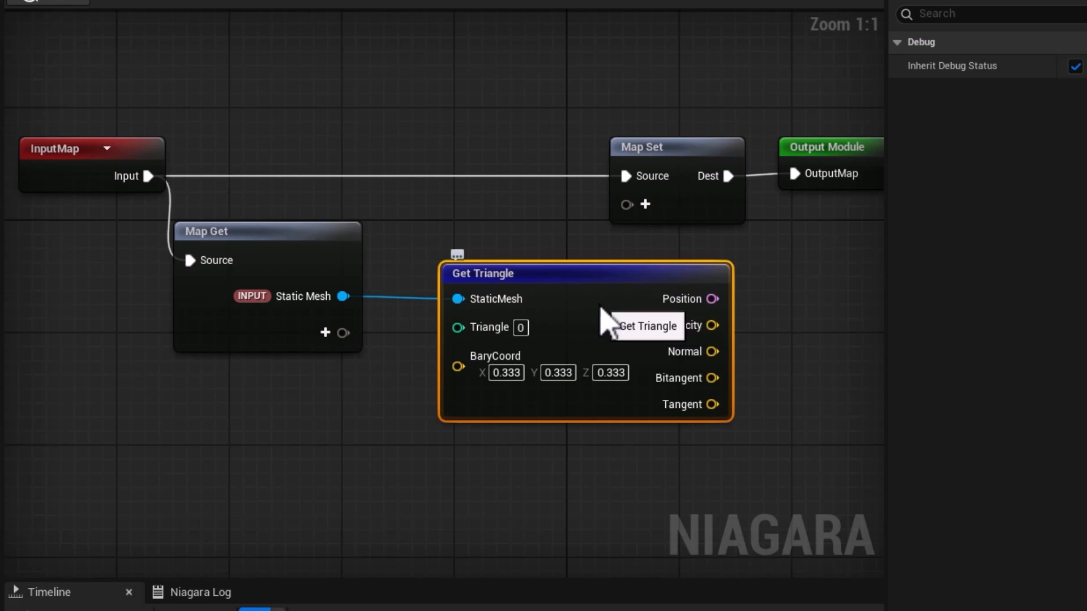
Move the Map Set and Output Module nodes together further right to make room beyond the Get Triangle node.
{"action": "right_click_drag", "start_coordinate": [633, 478], "coordinate": [349, 501]}
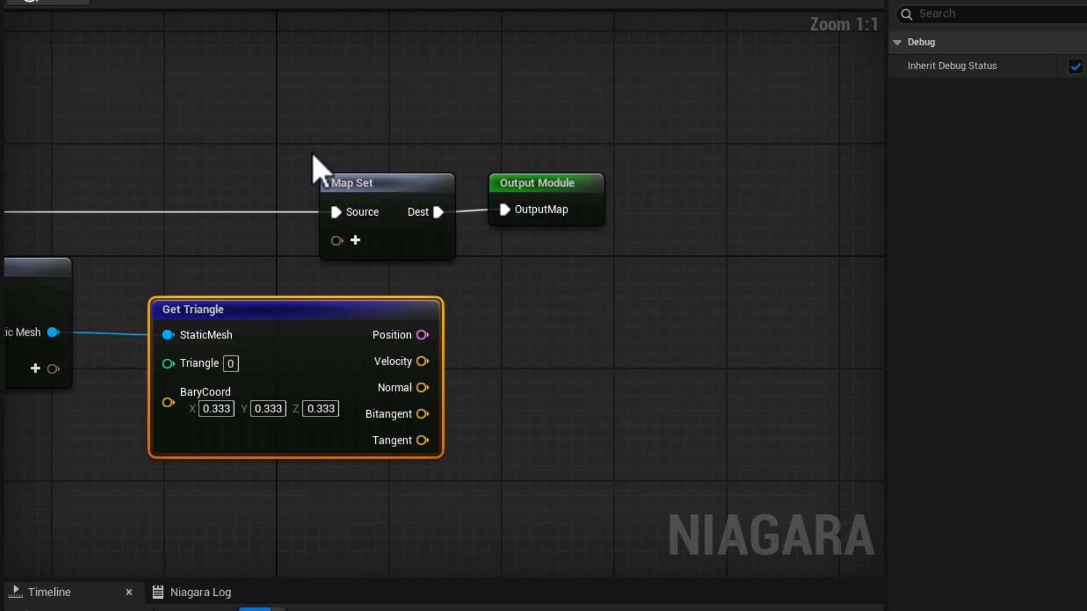
{"action": "left_click_drag", "start_coordinate": [276, 122], "coordinate": [657, 286]}
{"action": "left_click_drag", "start_coordinate": [376, 186], "coordinate": [714, 188]}
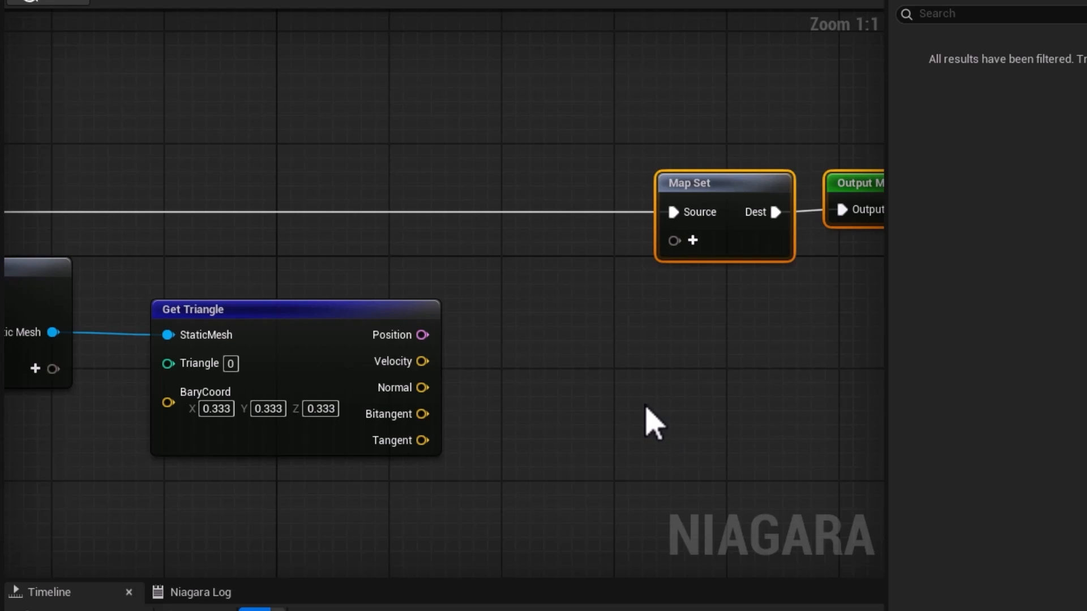
{"action": "mouse_move", "coordinate": [214, 312]}
{"action": "left_mouse_down"}
{"action": "mouse_move", "coordinate": [214, 281]}
{"action": "mouse_move", "coordinate": [209, 318]}
{"action": "mouse_move", "coordinate": [223, 323]}
{"action": "left_mouse_up"}
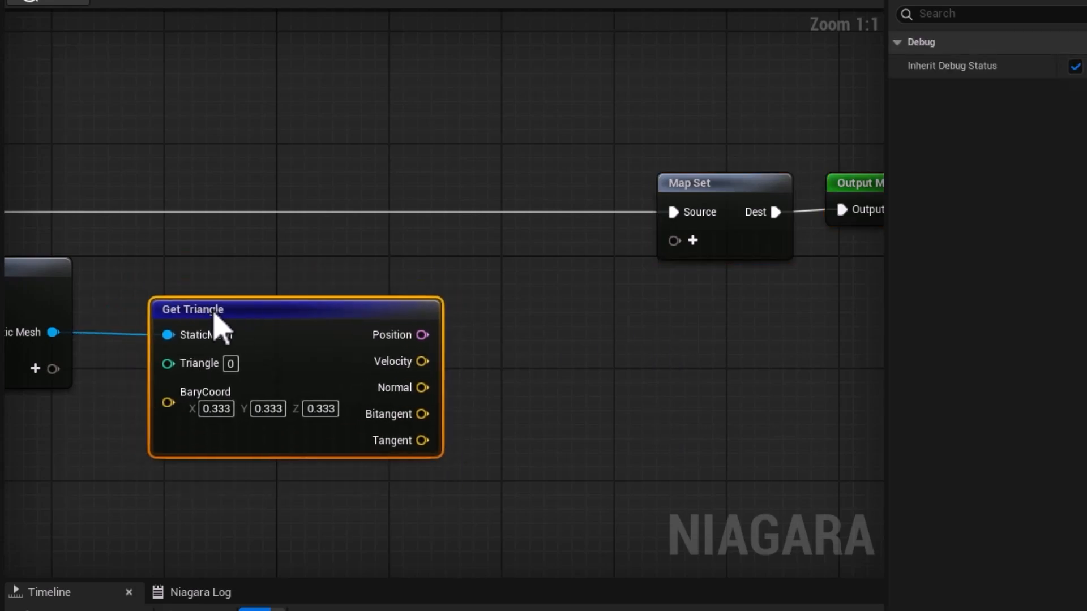
Add the Particles Position parameter to Map Set and connect Get Triangle's Position output to it.
{"action": "left_click", "coordinate": [732, 196]}
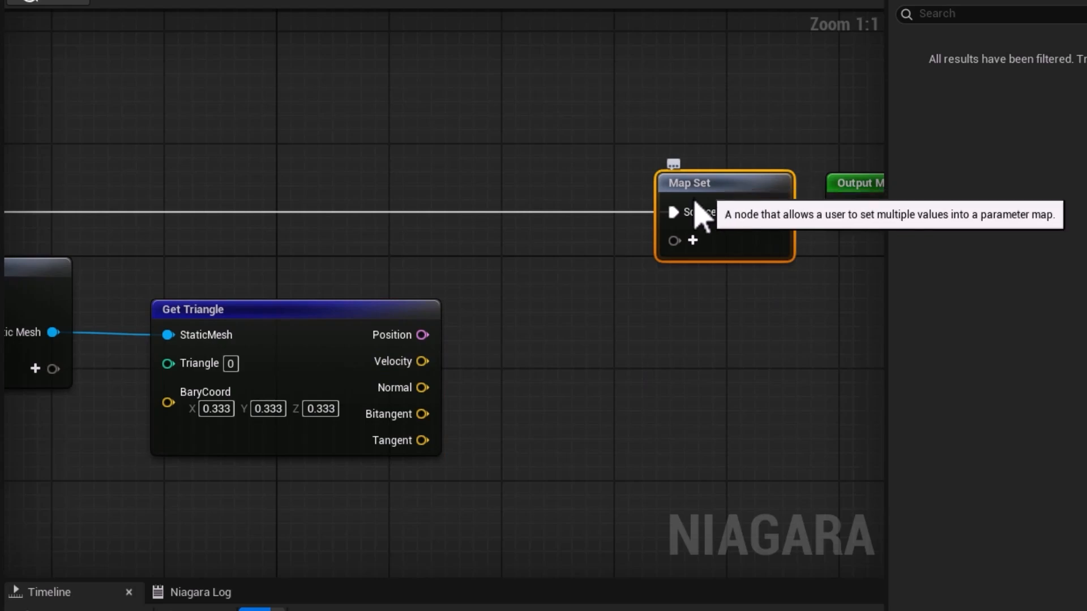
{"action": "left_click", "coordinate": [692, 240]}
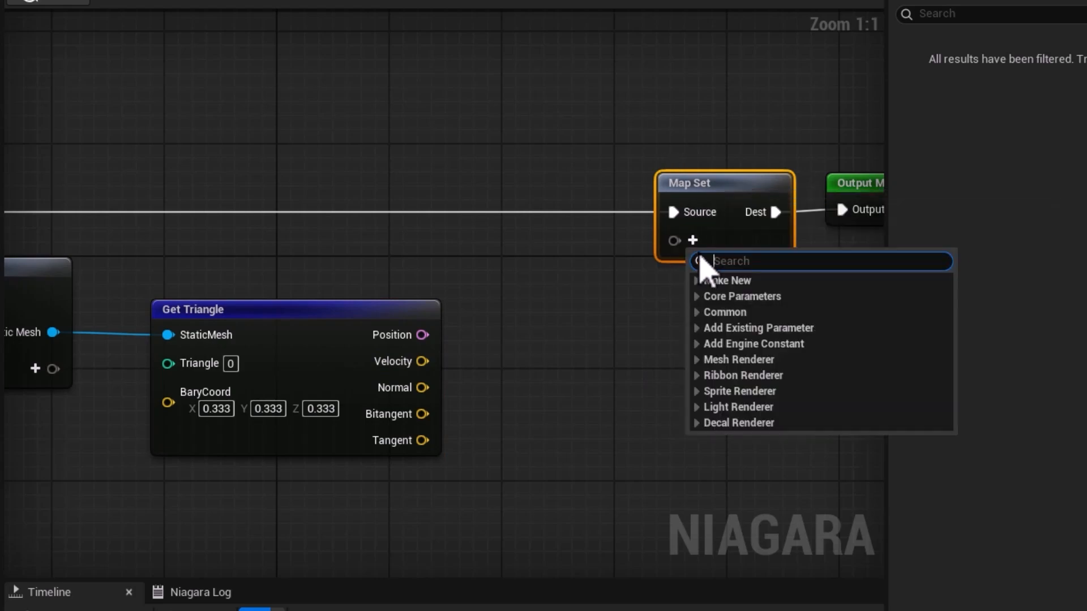
{"action": "type", "text": "position"}
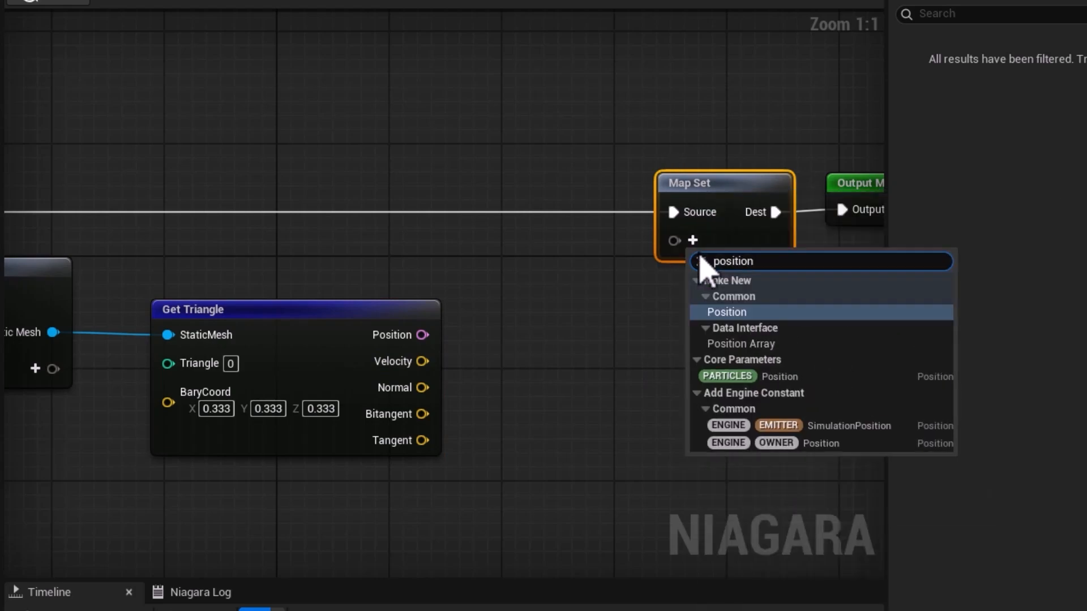
{"action": "left_click", "coordinate": [775, 378]}
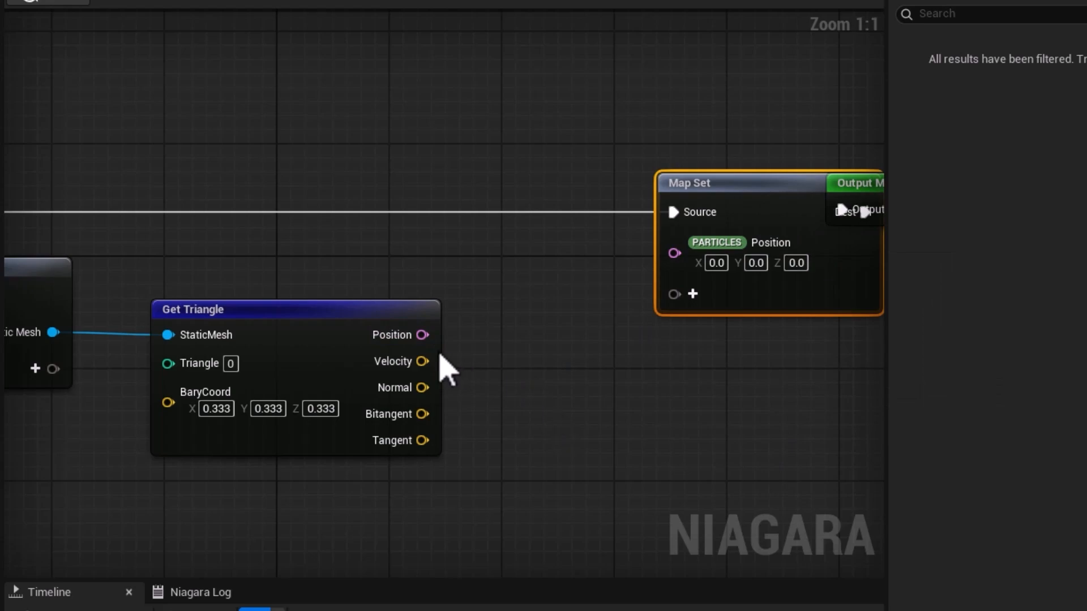
{"action": "left_click_drag", "start_coordinate": [421, 334], "coordinate": [673, 253]}
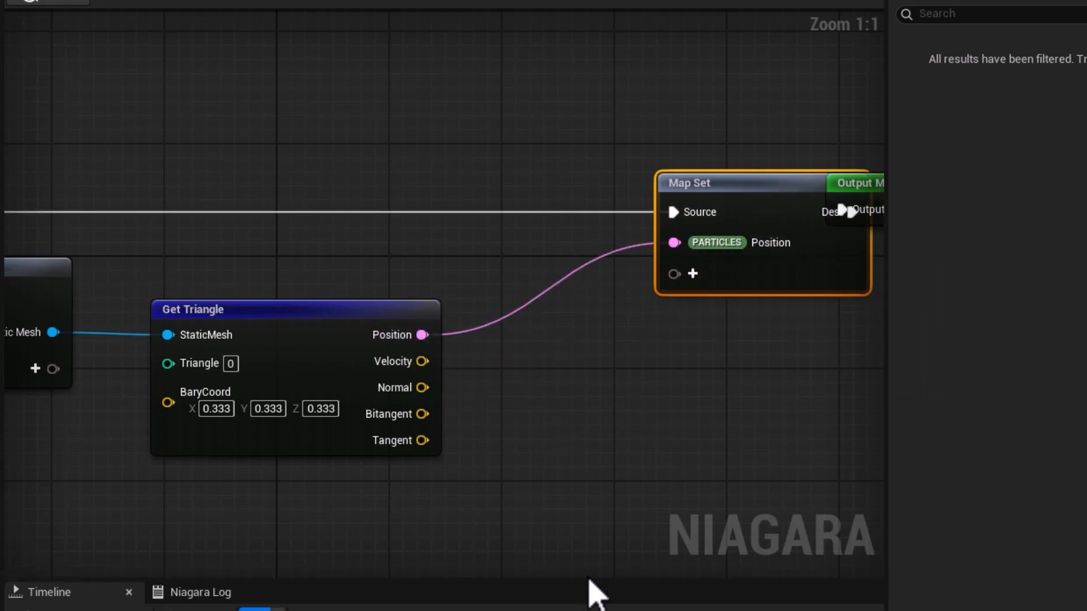
{"action": "scroll", "coordinate": [576, 536], "scroll_direction": "down", "scroll_amount": 2}
{"action": "right_click_drag", "start_coordinate": [541, 531], "coordinate": [618, 477]}
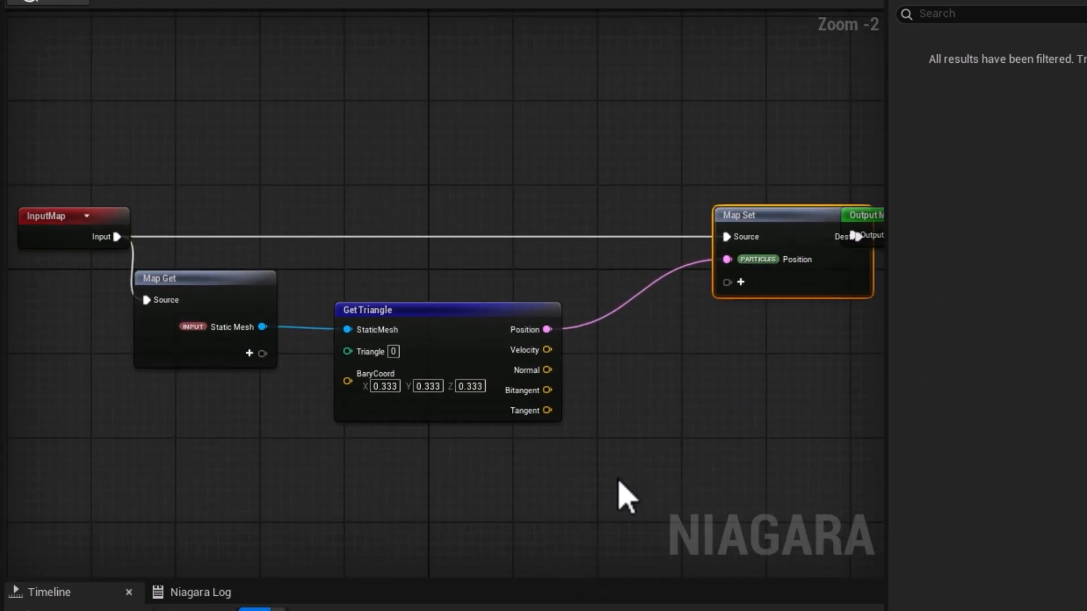
{"action": "left_click", "coordinate": [214, 303]}
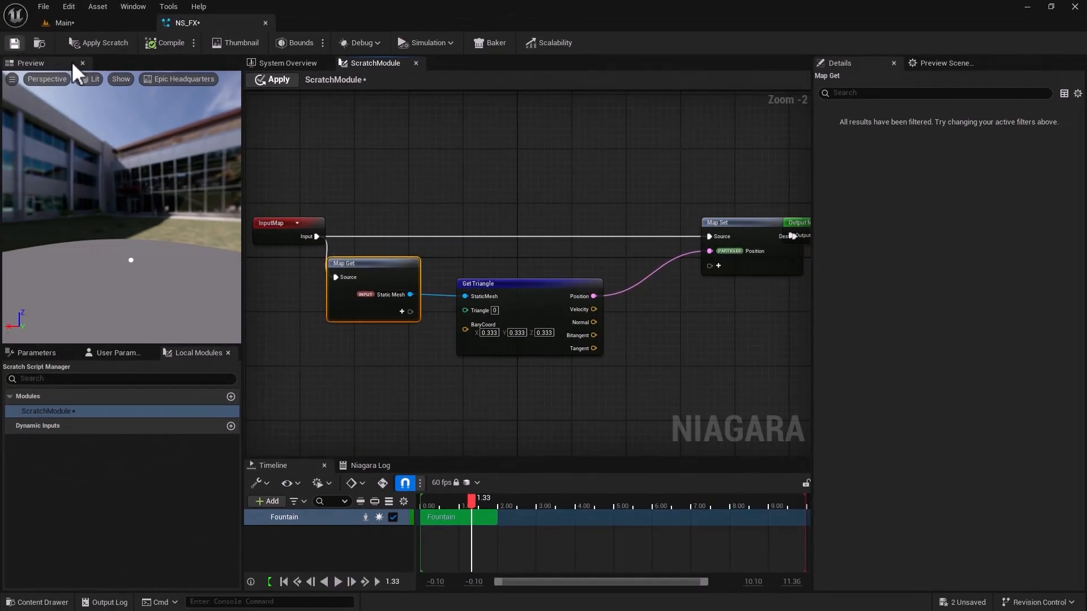
Place another instance of the NS_FX Niagara system in the Main level and reset its location to the default.
{"action": "left_click", "coordinate": [87, 26]}
{"action": "left_click", "coordinate": [34, 602]}
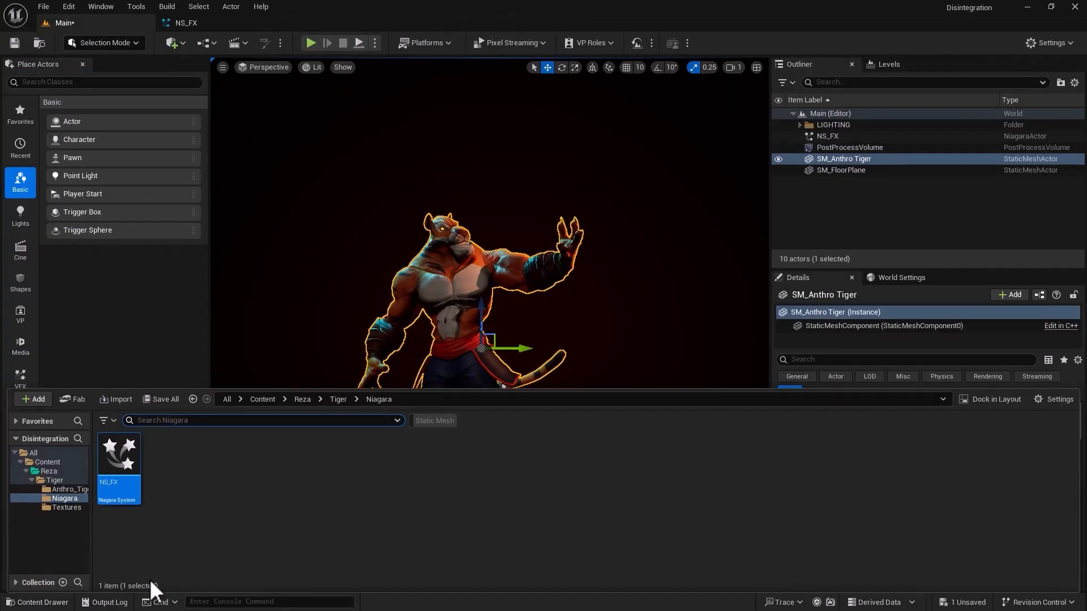
{"action": "left_click_drag", "start_coordinate": [116, 453], "coordinate": [353, 334]}
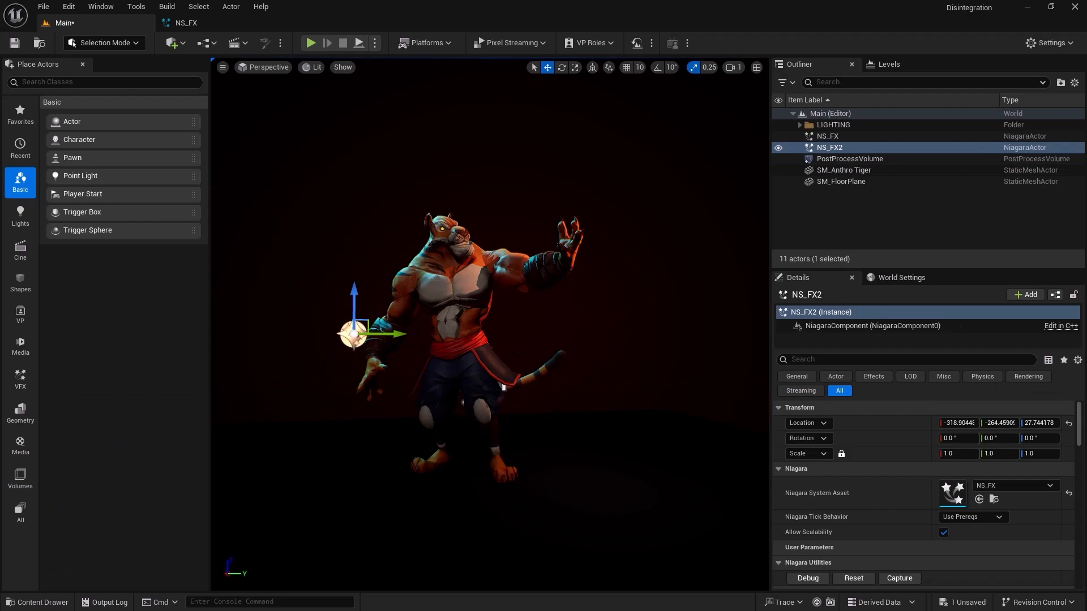
{"action": "left_click", "coordinate": [1068, 423]}
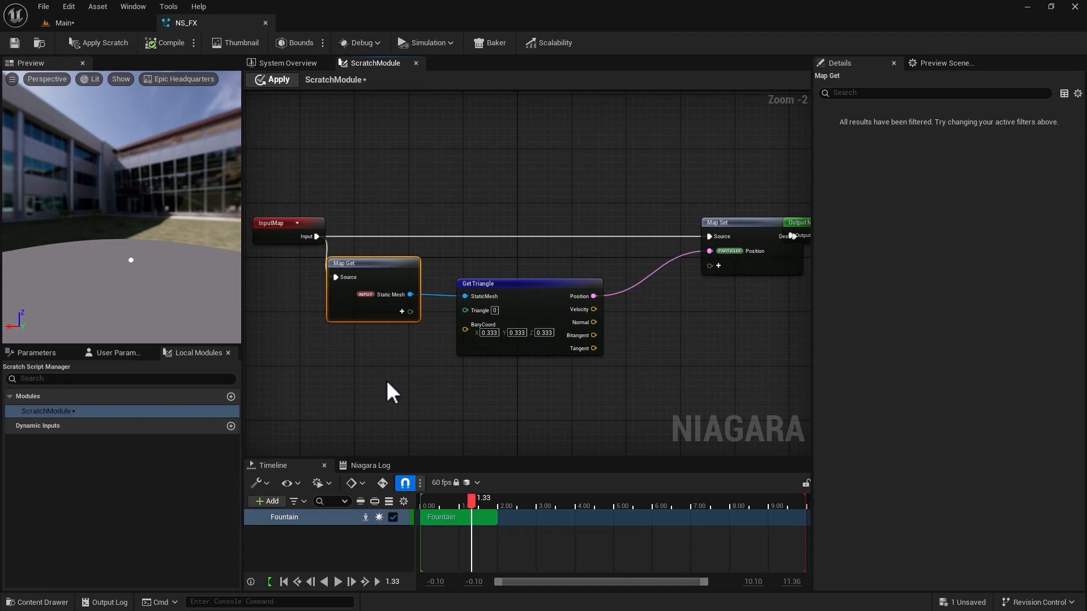
Check the Scratch Module entry in the Fountain emitter's Particle Spawn stack and compare it with the module's node graph.
{"action": "left_click", "coordinate": [508, 284]}
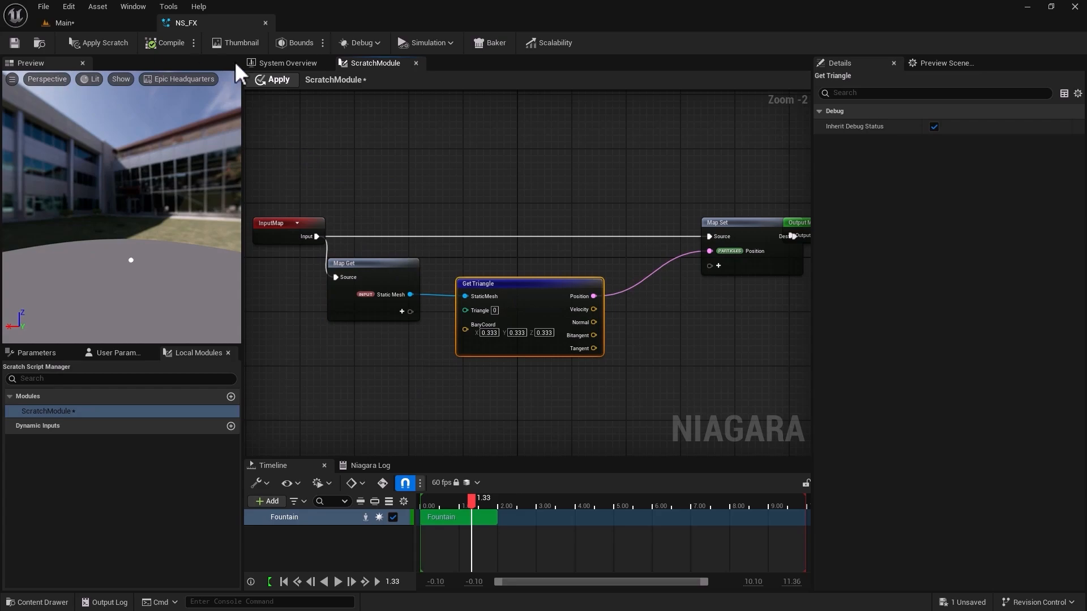
{"action": "left_click", "coordinate": [280, 63]}
{"action": "left_click", "coordinate": [343, 317]}
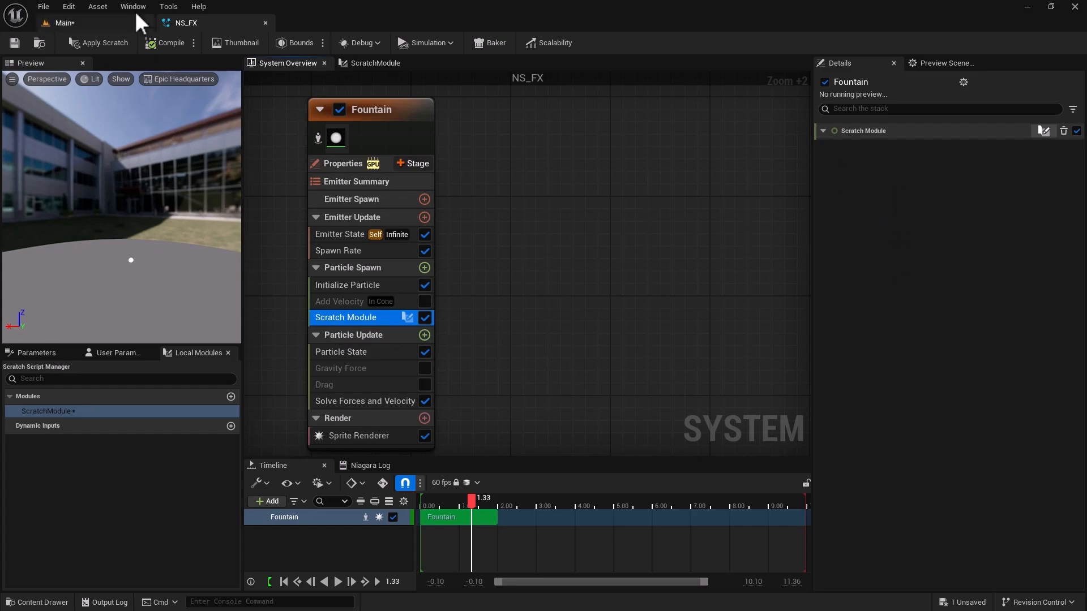
{"action": "left_click", "coordinate": [373, 63]}
{"action": "scroll", "coordinate": [504, 368], "scroll_direction": "down", "scroll_amount": 2}
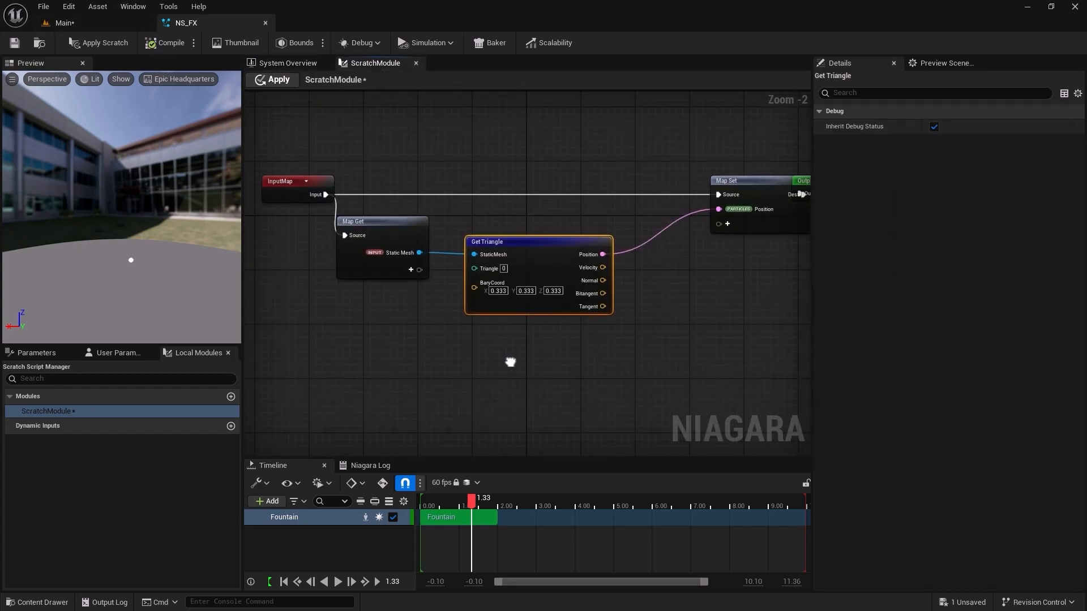
{"action": "left_click", "coordinate": [722, 234]}
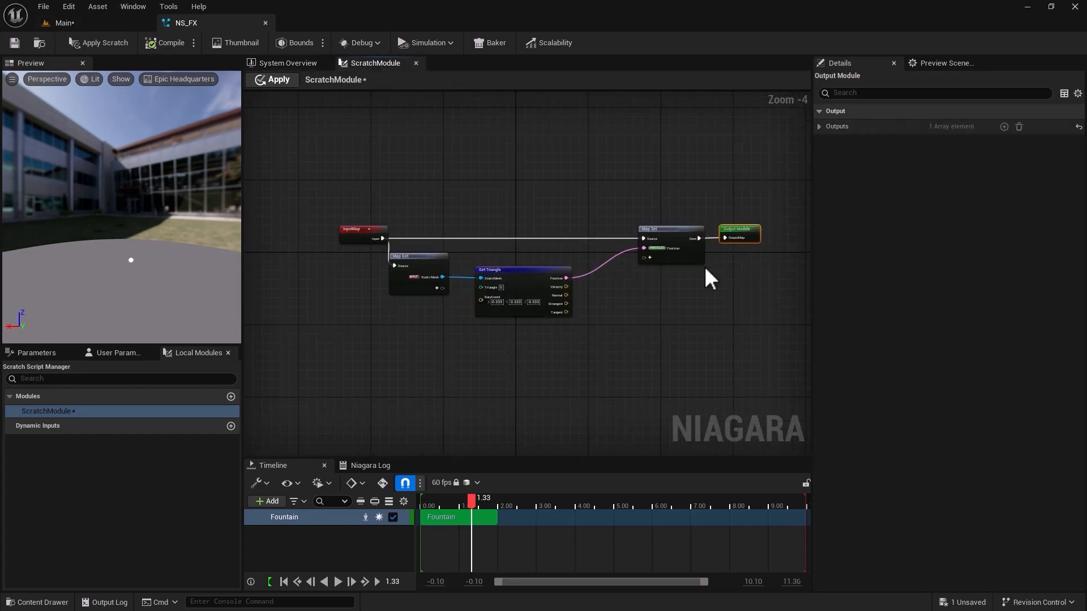
Move Get Triangle further right and add a Random Triangle node below, fed by Map Get's Static Mesh output.
{"action": "scroll", "coordinate": [504, 339], "scroll_direction": "up", "scroll_amount": 3}
{"action": "right_click_drag", "start_coordinate": [477, 214], "coordinate": [518, 274]}
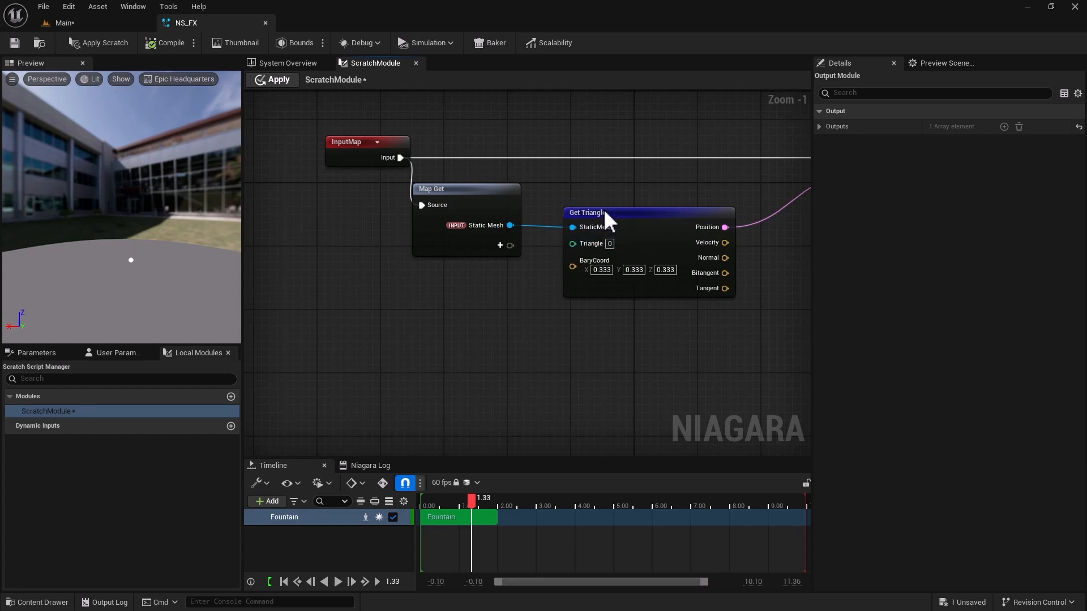
{"action": "left_click_drag", "start_coordinate": [604, 212], "coordinate": [700, 210]}
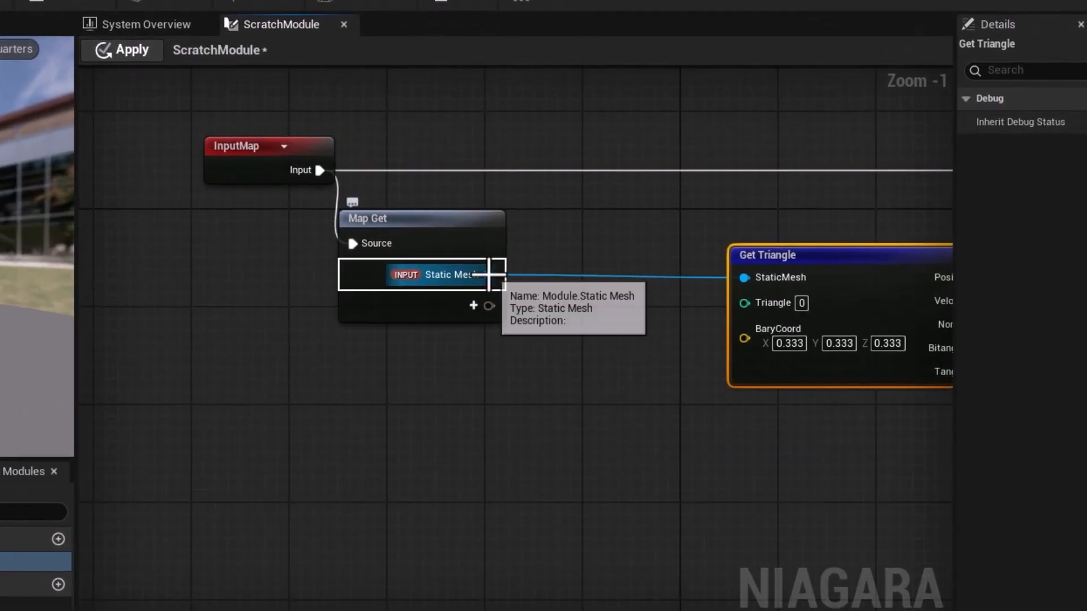
{"action": "left_click_drag", "start_coordinate": [510, 225], "coordinate": [511, 228]}
{"action": "left_click_drag", "start_coordinate": [490, 278], "coordinate": [567, 477]}
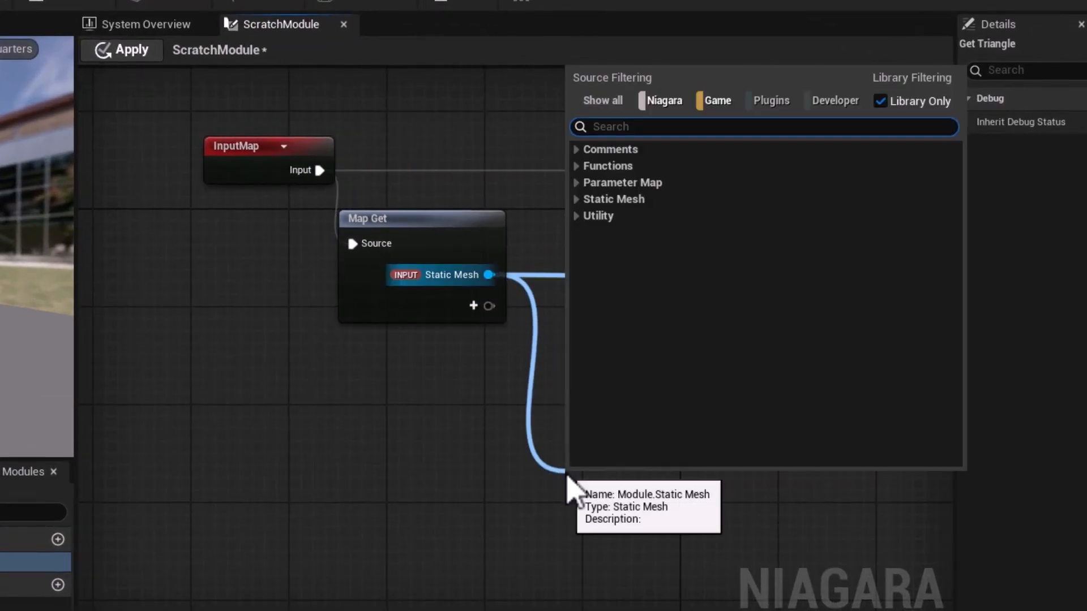
{"action": "type", "text": "random"}
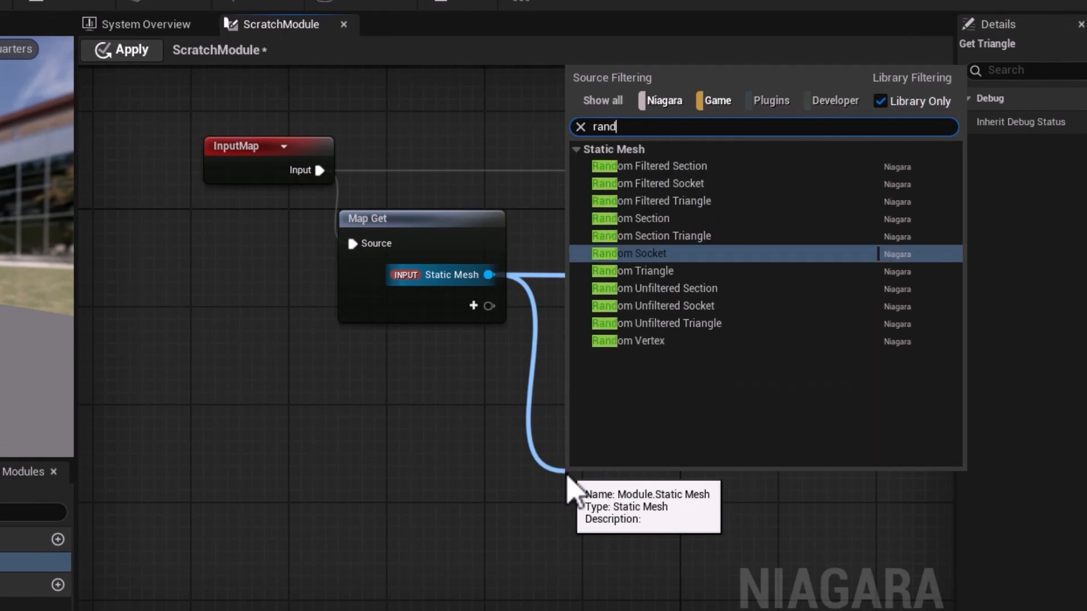
{"action": "left_click", "coordinate": [651, 270]}
{"action": "left_click_drag", "start_coordinate": [627, 486], "coordinate": [602, 391]}
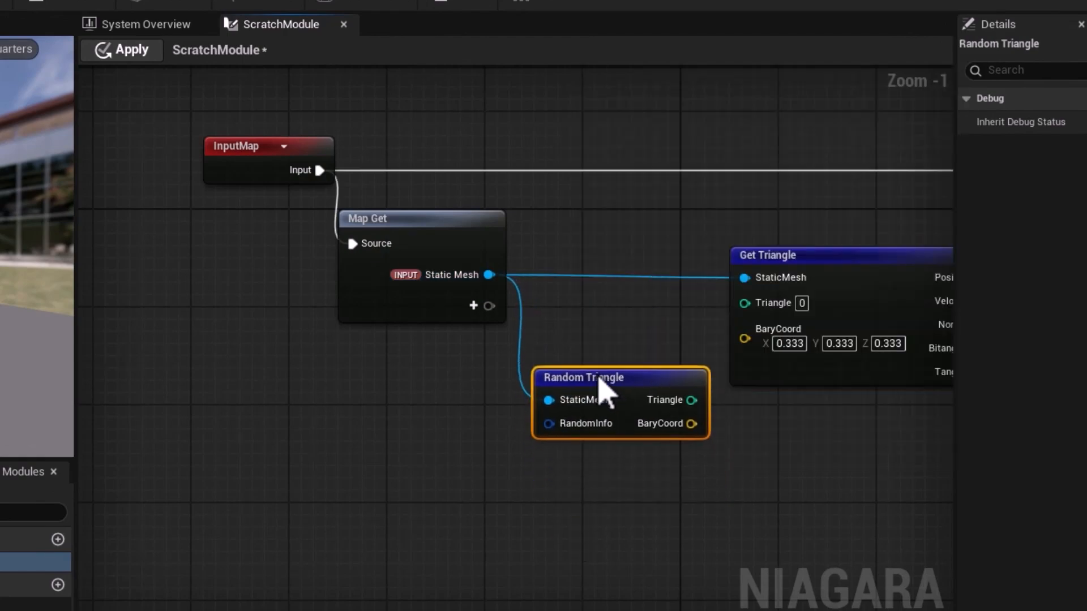
Connect Random Triangle's Triangle and BaryCoord outputs to the matching Get Triangle inputs and apply the scratch module.
{"action": "scroll", "coordinate": [589, 492], "scroll_direction": "up", "scroll_amount": 1}
{"action": "right_click_drag", "start_coordinate": [578, 502], "coordinate": [400, 566]}
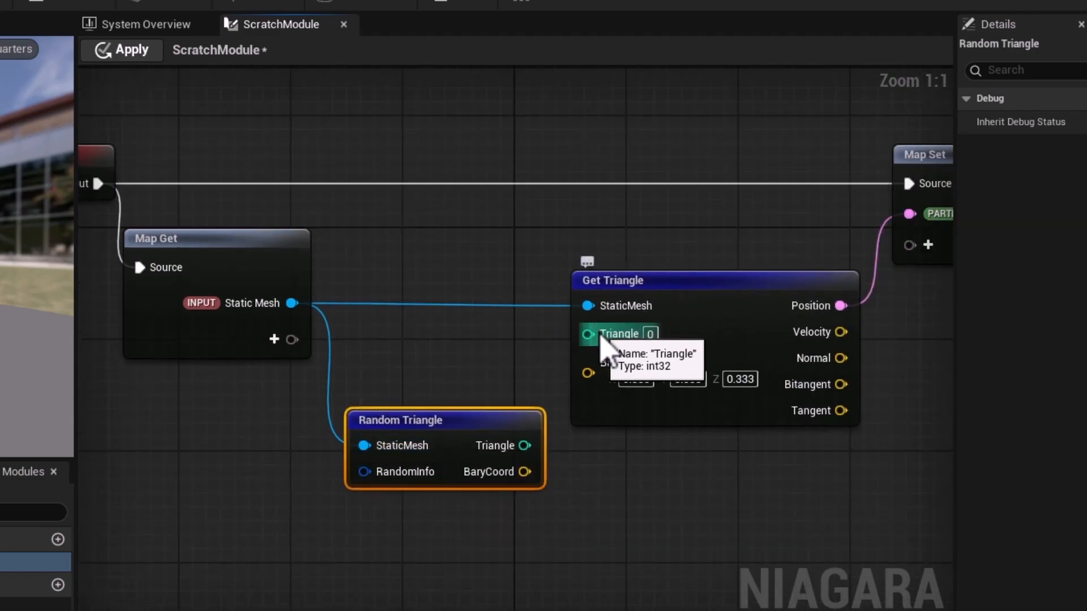
{"action": "left_click_drag", "start_coordinate": [525, 445], "coordinate": [587, 335]}
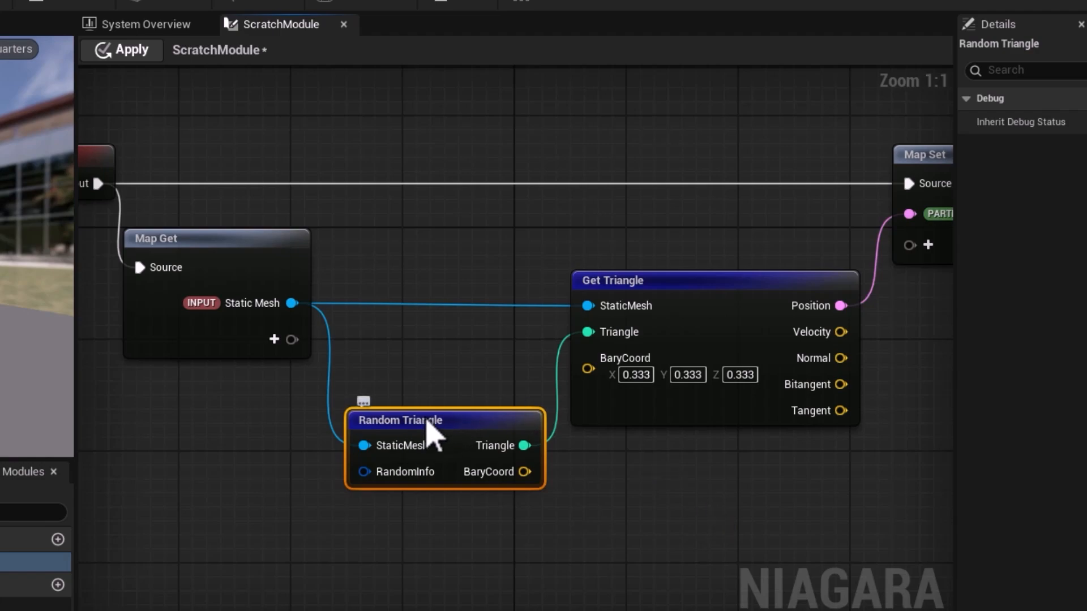
{"action": "left_click_drag", "start_coordinate": [428, 433], "coordinate": [415, 420]}
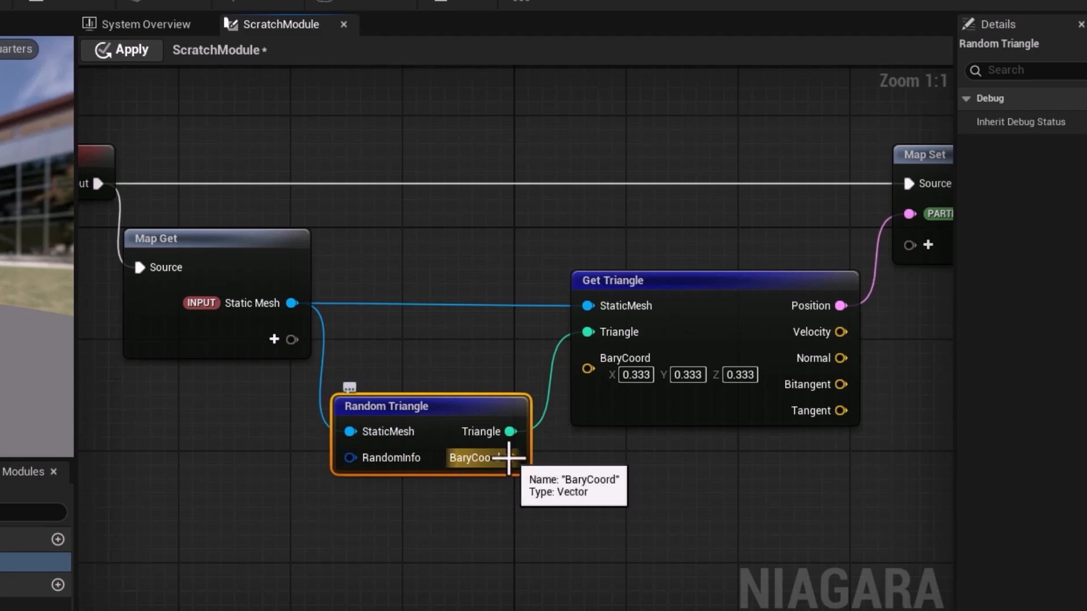
{"action": "left_click_drag", "start_coordinate": [511, 457], "coordinate": [589, 368]}
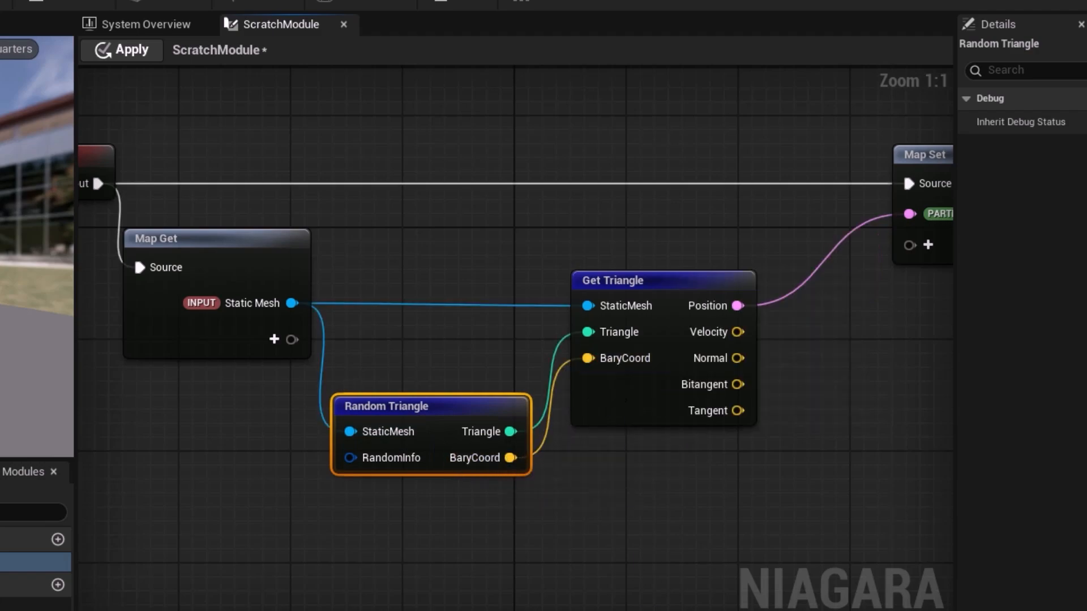
{"action": "left_click", "coordinate": [126, 56]}
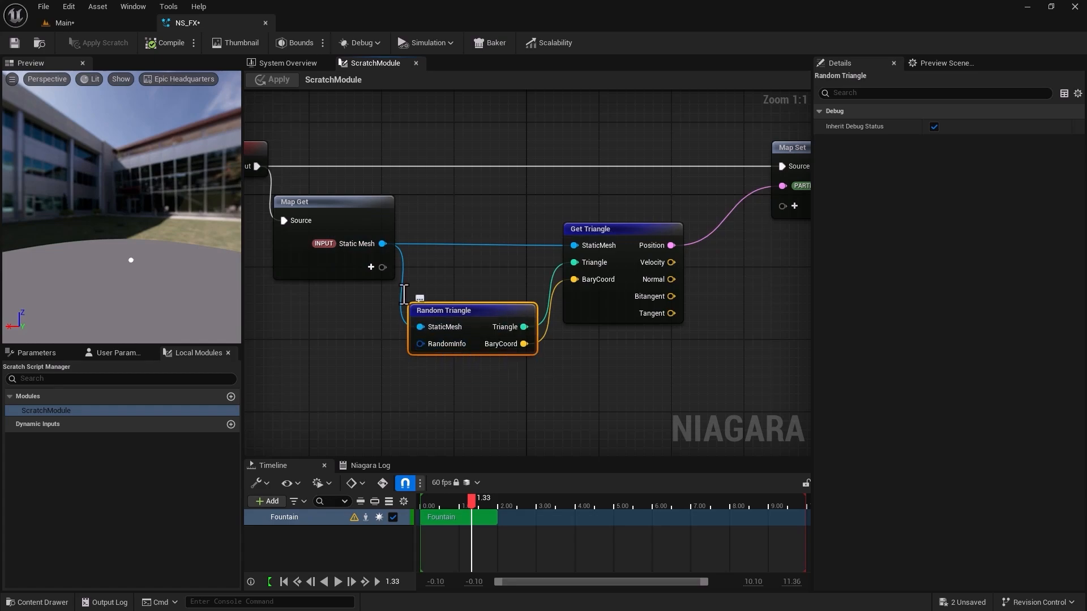
Add a new int32 input named Tri Count to the Map Get node.
{"action": "left_click", "coordinate": [372, 267]}
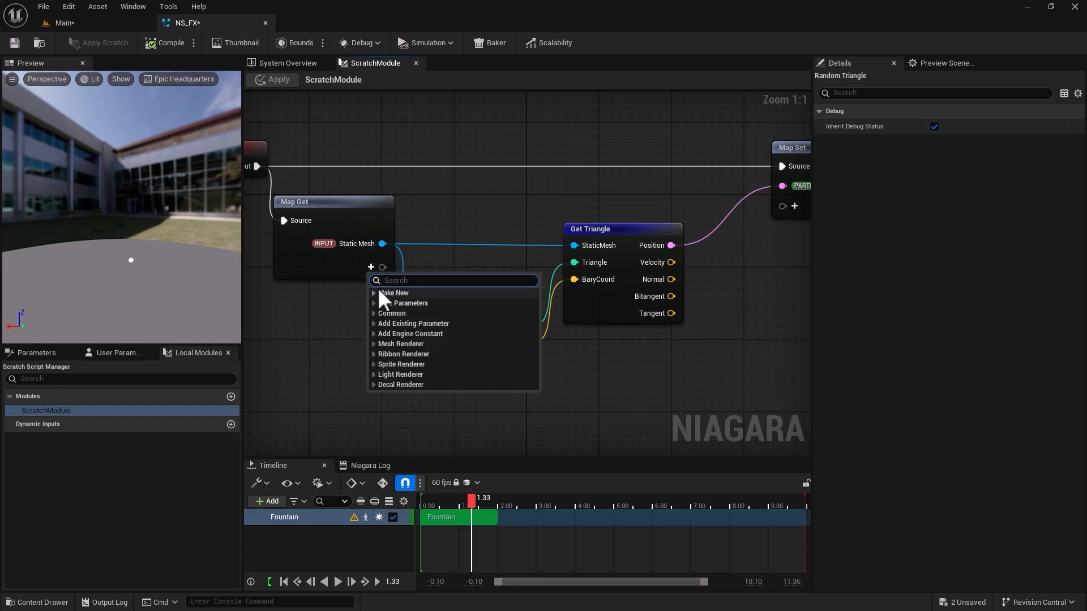
{"action": "type", "text": "int"}
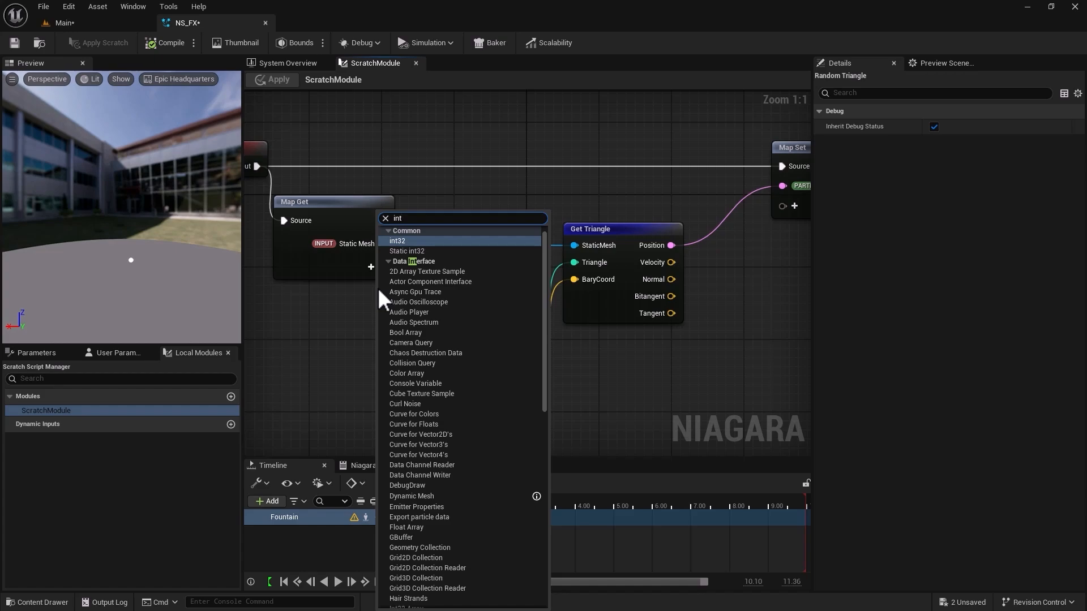
{"action": "type", "text": "32"}
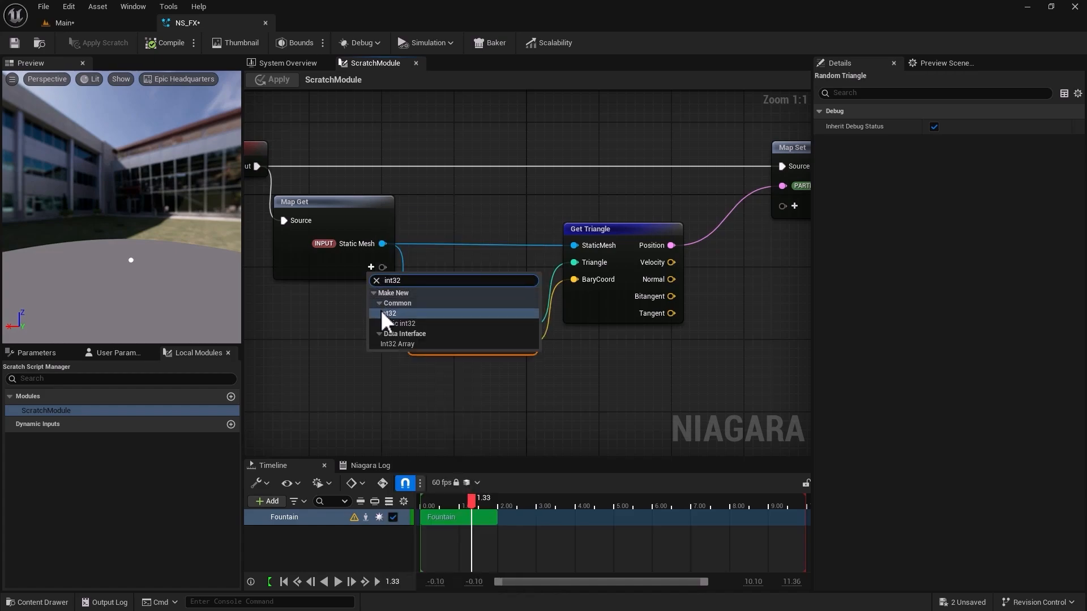
{"action": "left_click", "coordinate": [381, 312]}
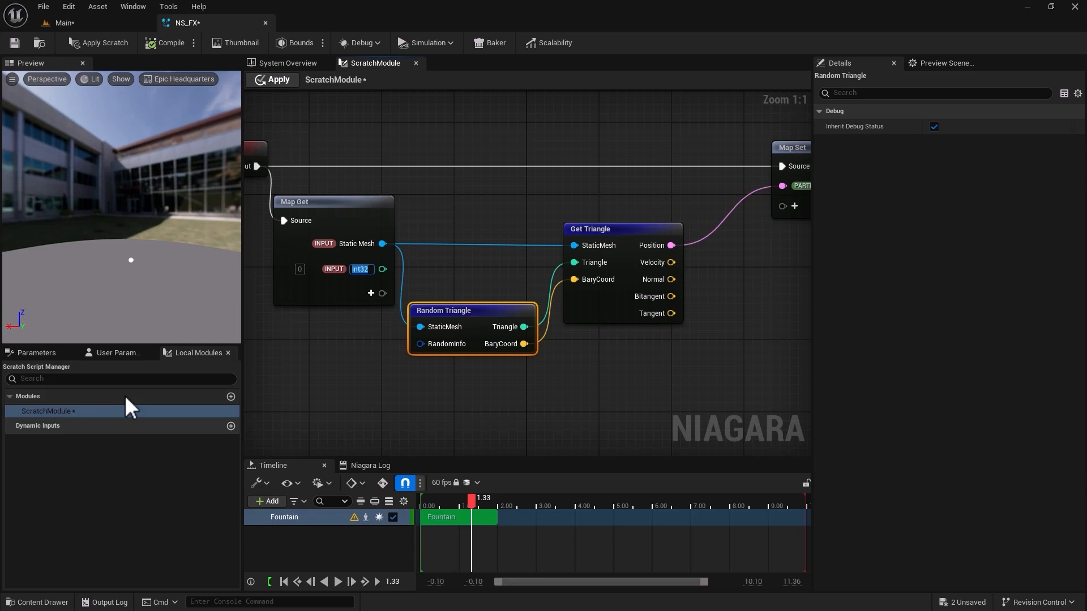
{"action": "type", "text": "Tri Count"}
{"action": "key", "text": "Return"}
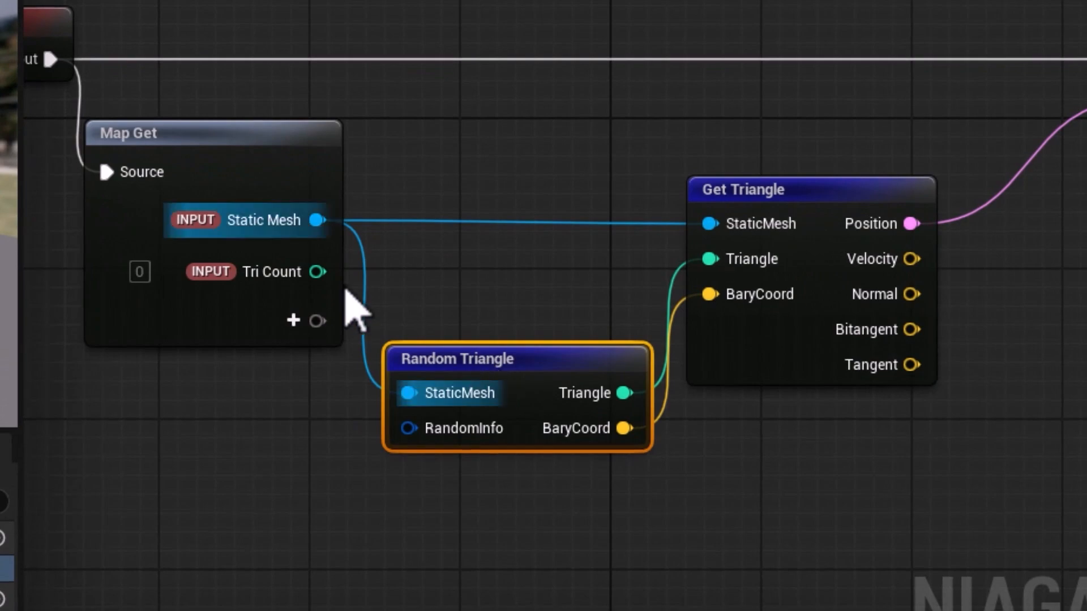
Connect Tri Count to Random Triangle's RandomInfo through an int32-to-Niagara Rand Info conversion and place the conversion node below Random Triangle.
{"action": "left_click_drag", "start_coordinate": [318, 271], "coordinate": [408, 429]}
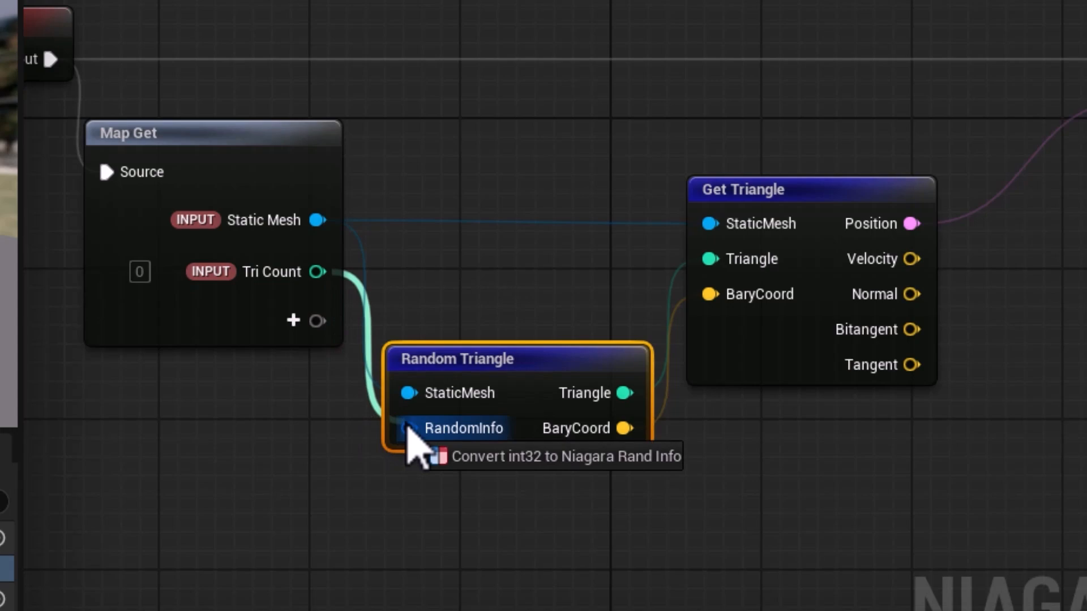
{"action": "mouse_move", "coordinate": [407, 428]}
{"action": "left_mouse_down"}
{"action": "mouse_move", "coordinate": [394, 433]}
{"action": "mouse_move", "coordinate": [408, 431]}
{"action": "left_mouse_up"}
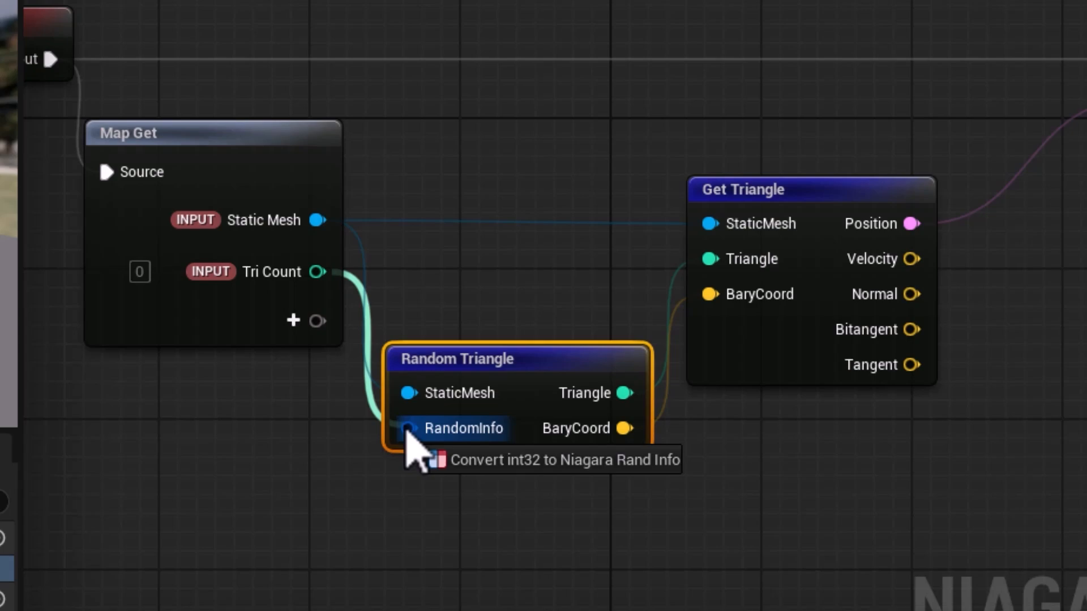
{"action": "left_click_drag", "start_coordinate": [407, 431], "coordinate": [404, 432]}
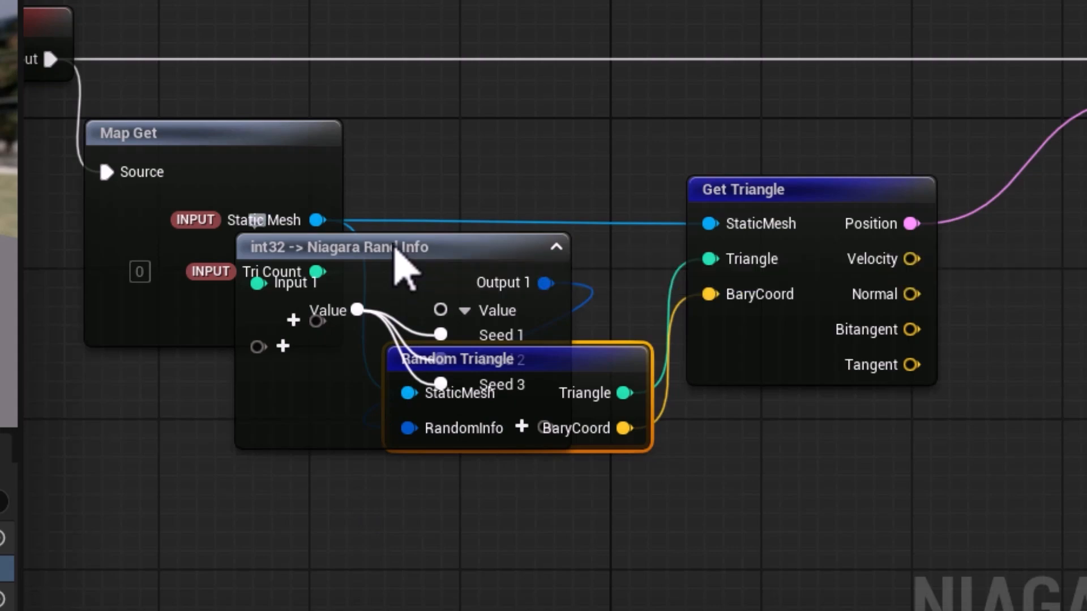
{"action": "left_click_drag", "start_coordinate": [396, 249], "coordinate": [310, 505]}
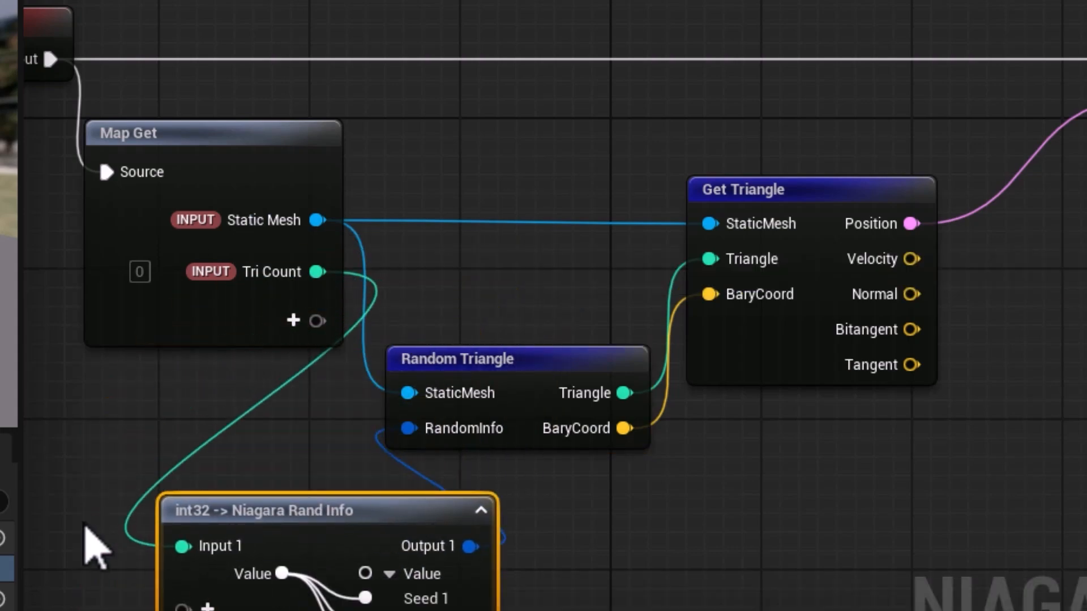
{"action": "right_click_drag", "start_coordinate": [85, 604], "coordinate": [132, 378]}
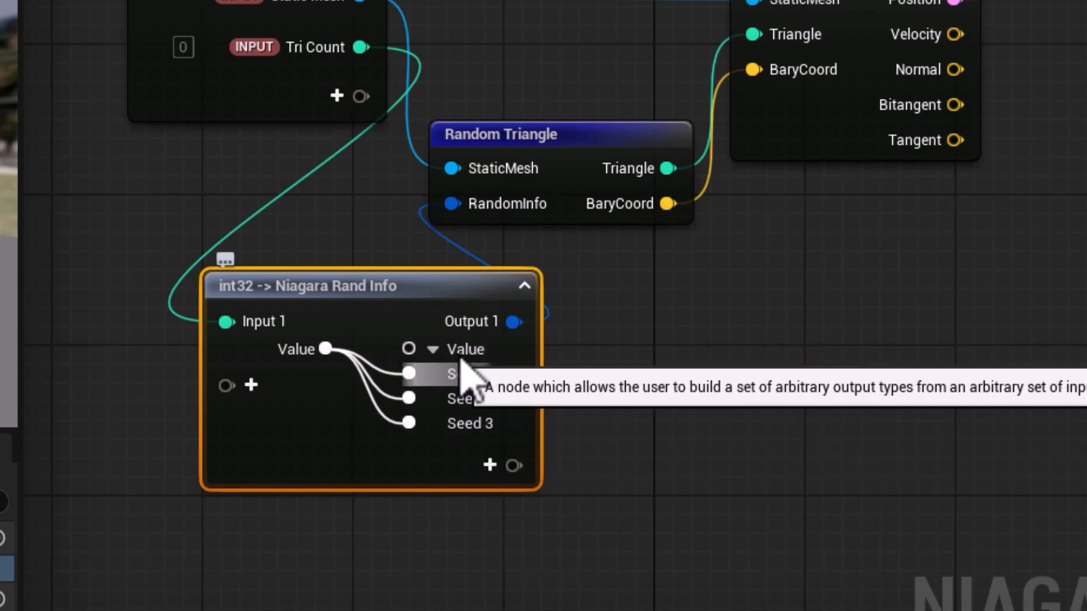
Collapse the conversion node, space it out with Random Triangle and Get Triangle, and apply the scratch module changes.
{"action": "left_click", "coordinate": [523, 286]}
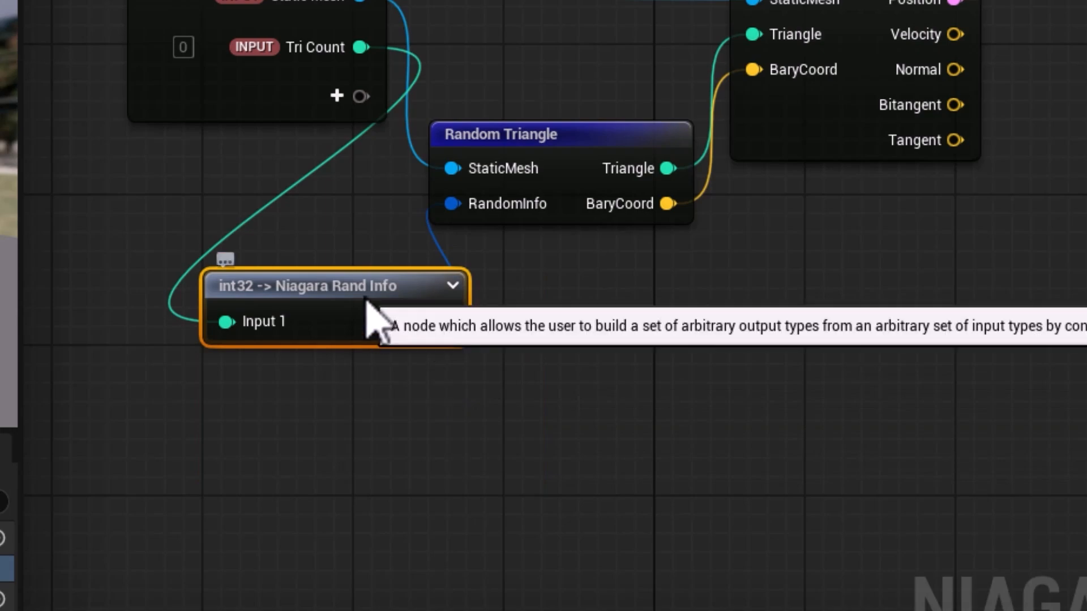
{"action": "left_click_drag", "start_coordinate": [365, 298], "coordinate": [374, 268]}
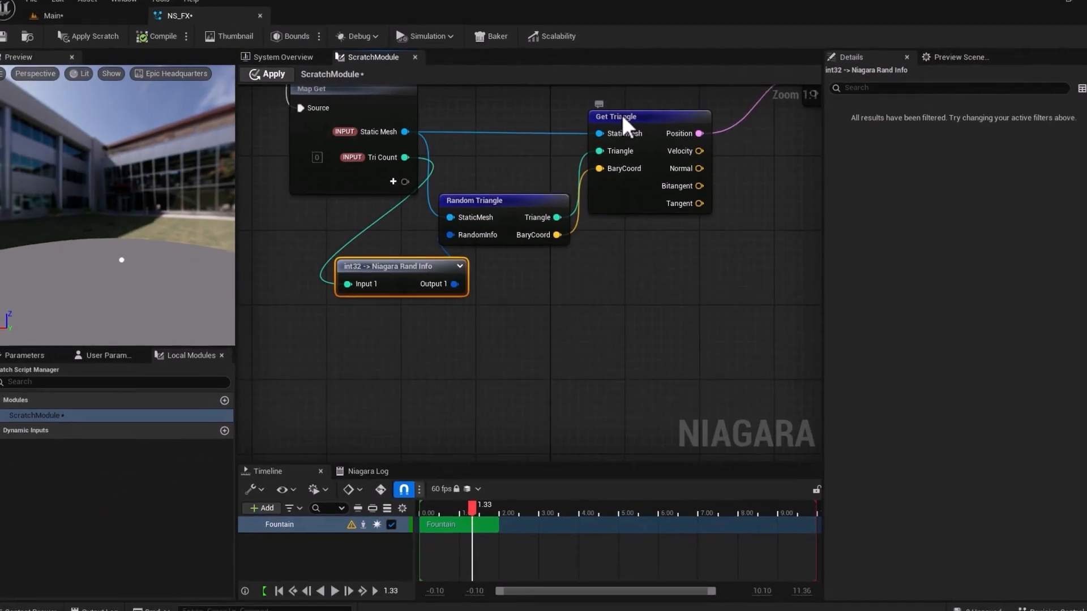
{"action": "left_click_drag", "start_coordinate": [754, 3], "coordinate": [852, 5]}
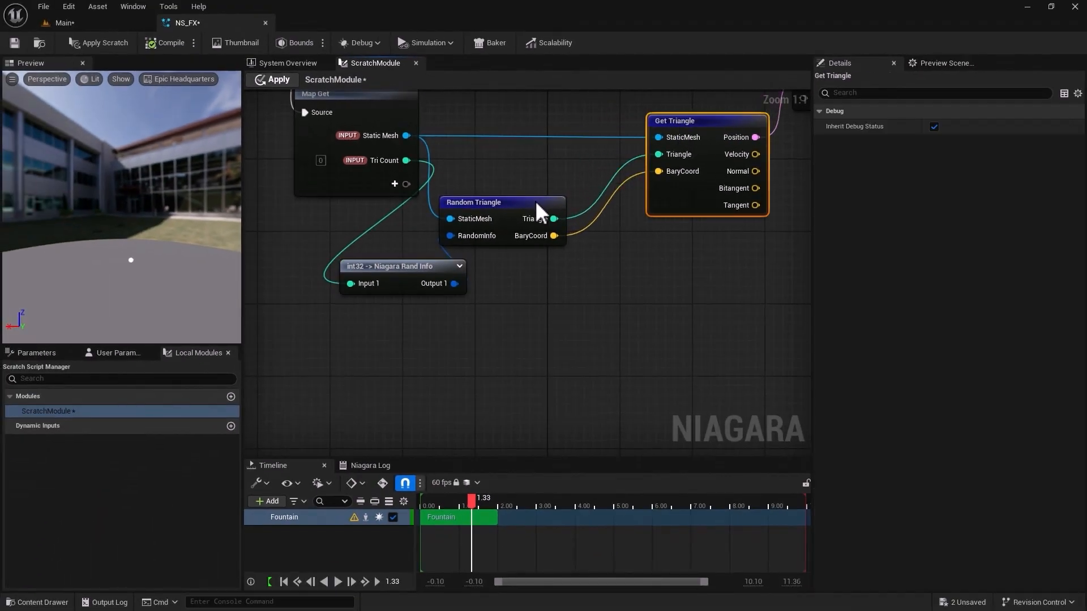
{"action": "left_click_drag", "start_coordinate": [537, 202], "coordinate": [590, 193]}
{"action": "left_click_drag", "start_coordinate": [411, 270], "coordinate": [429, 229]}
{"action": "right_click_drag", "start_coordinate": [597, 316], "coordinate": [504, 384]}
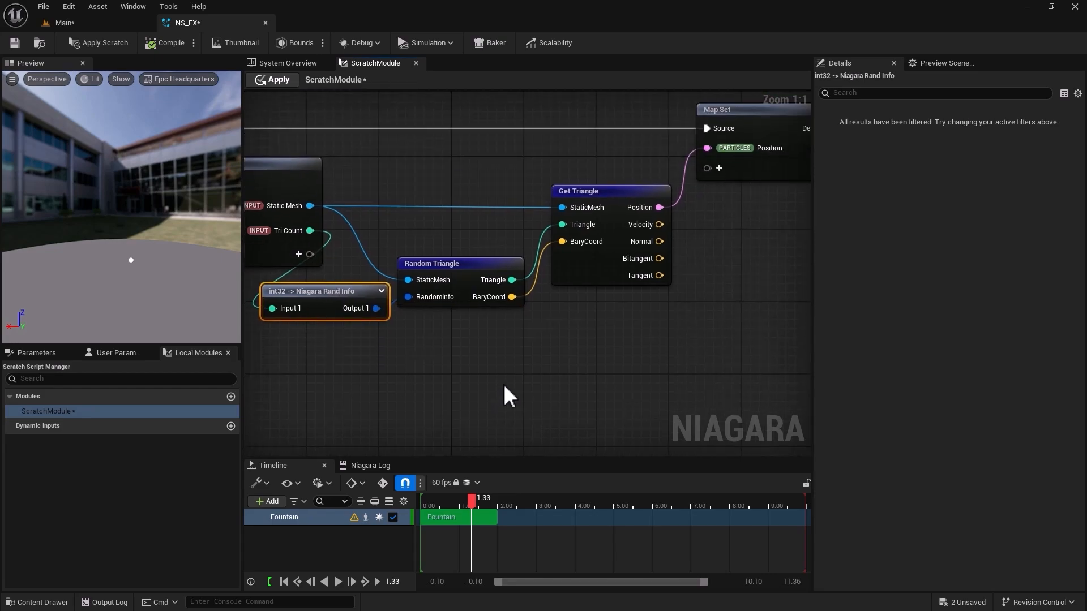
{"action": "scroll", "coordinate": [503, 384], "scroll_direction": "down", "scroll_amount": 2}
{"action": "left_click", "coordinate": [278, 79]}
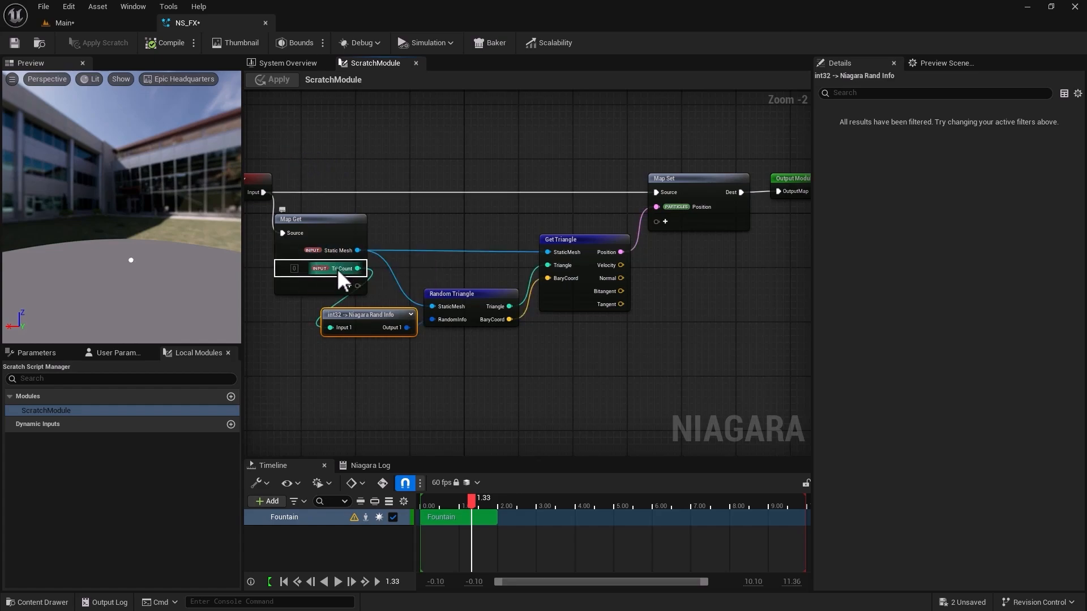
Review the Scratch Module's Static Mesh and Tri Count inputs in the emitter stack against the Map Get inputs in its graph.
{"action": "left_click", "coordinate": [289, 63]}
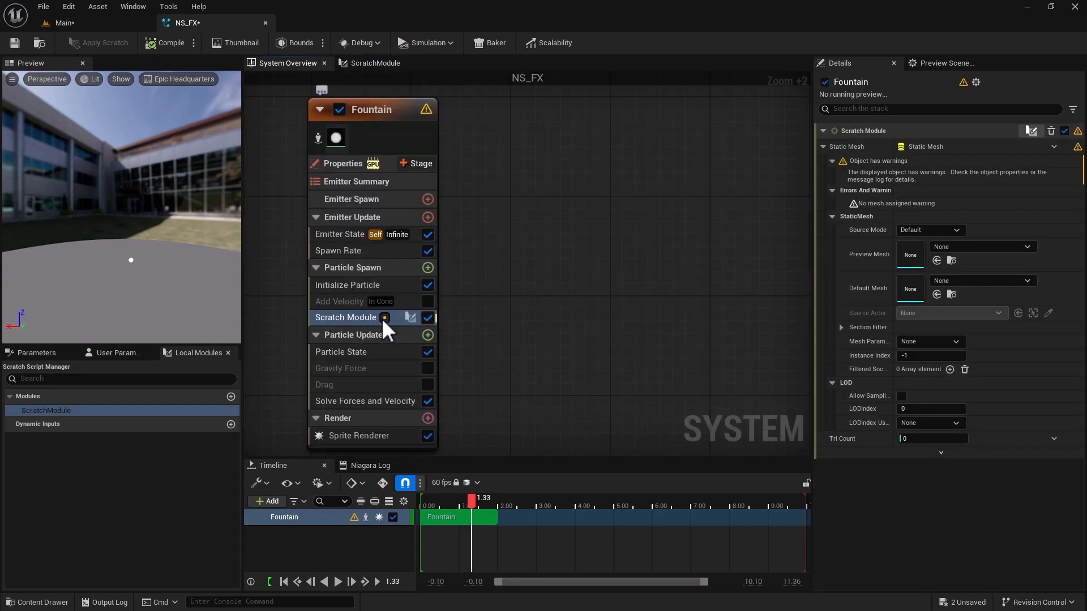
{"action": "mouse_move", "coordinate": [383, 318]}
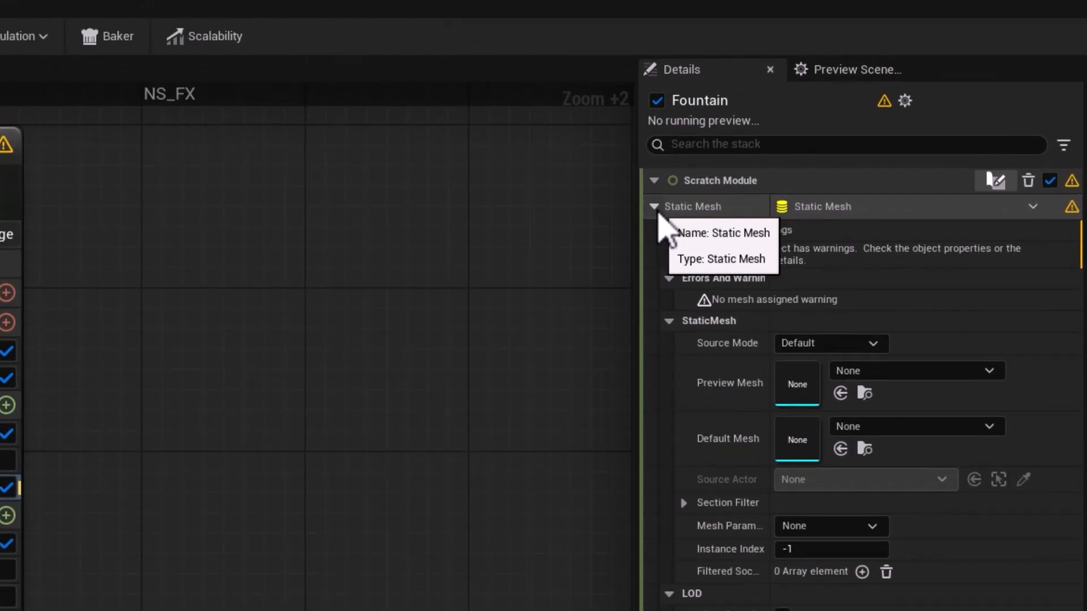
{"action": "left_click", "coordinate": [824, 147]}
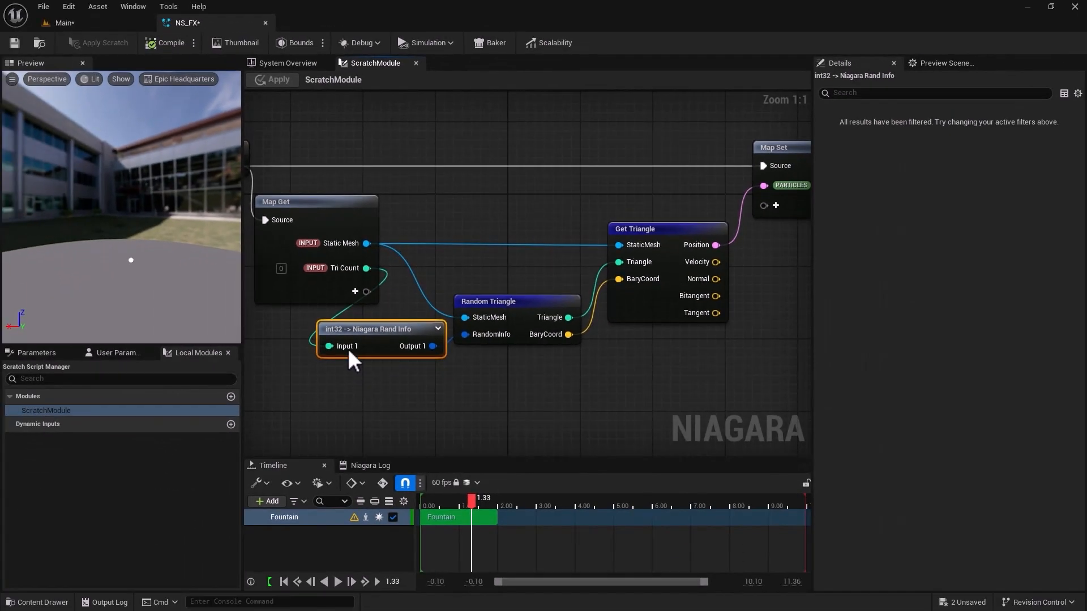
{"action": "left_click", "coordinate": [304, 66]}
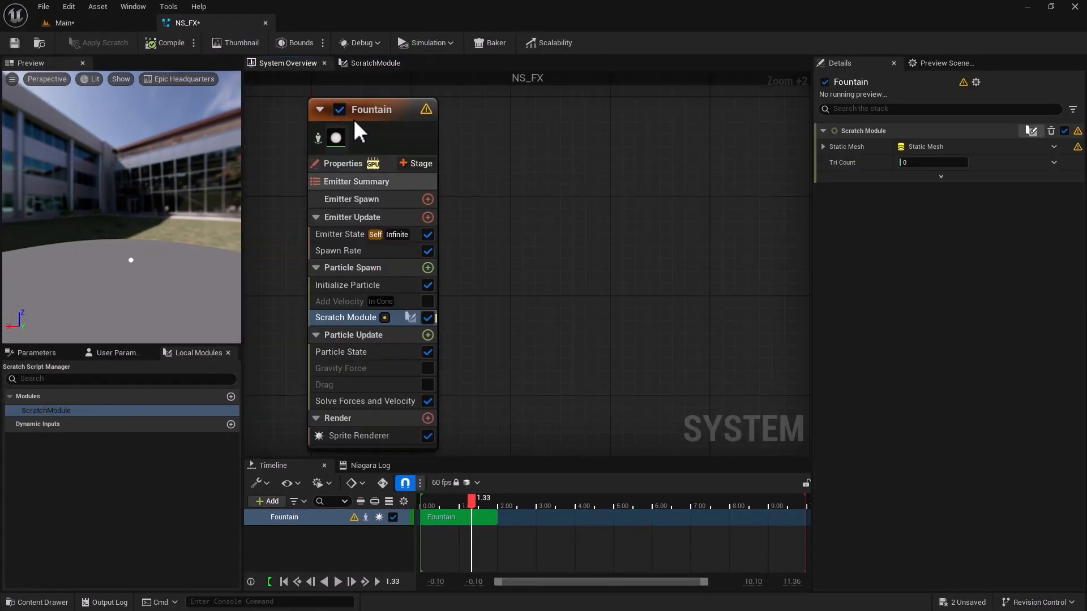
{"action": "left_click", "coordinate": [352, 63]}
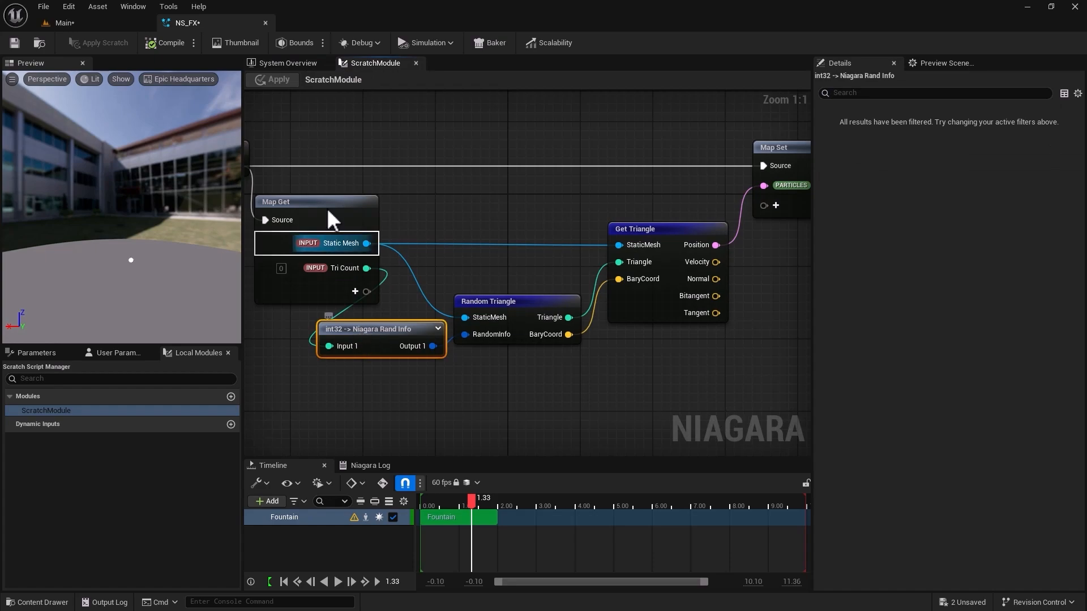
{"action": "left_click", "coordinate": [308, 64]}
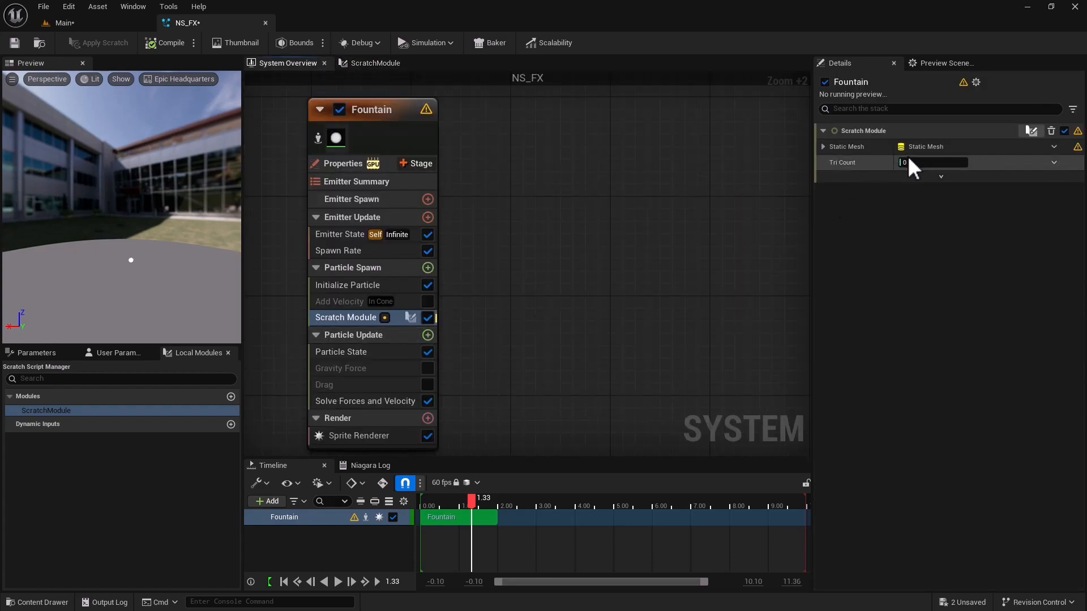
Compare the Map Get inputs in the scratch graph with the emitter stack and expand the Scratch Module's Static Mesh settings.
{"action": "left_click", "coordinate": [362, 64]}
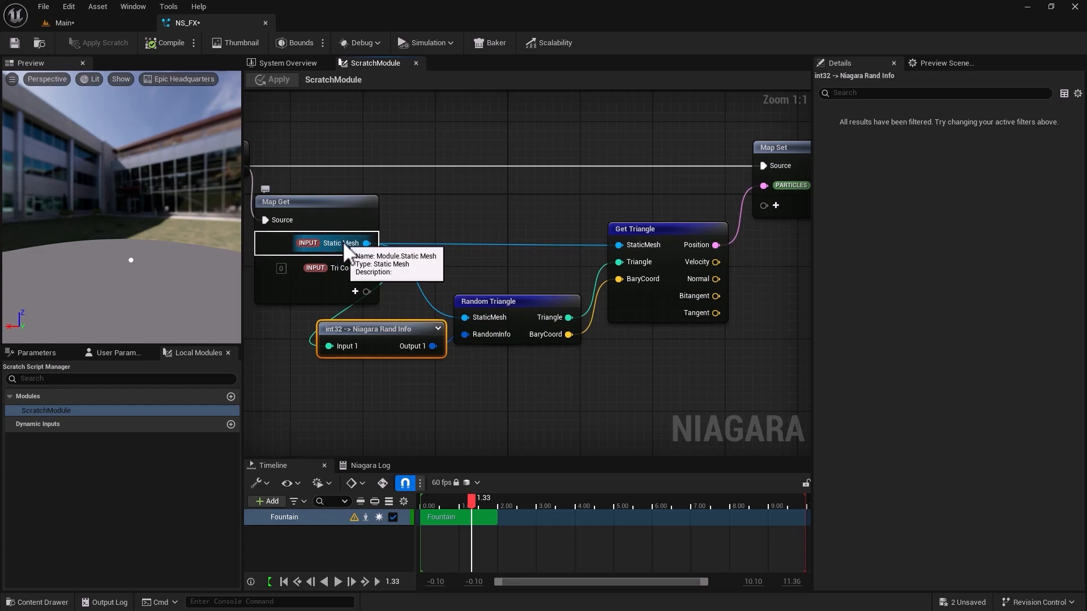
{"action": "left_click", "coordinate": [287, 63]}
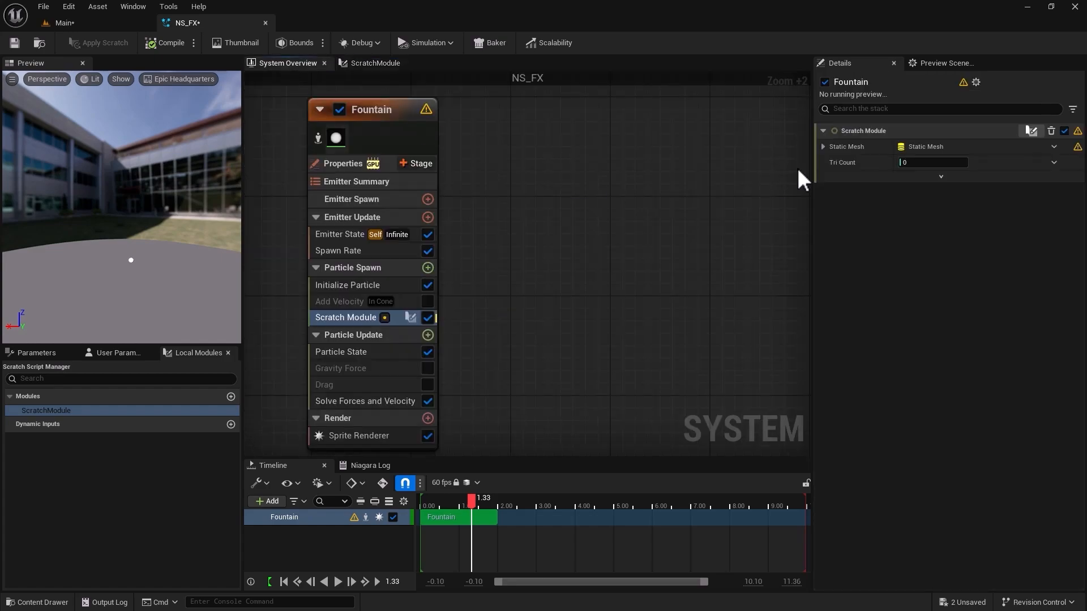
{"action": "left_click", "coordinate": [824, 147]}
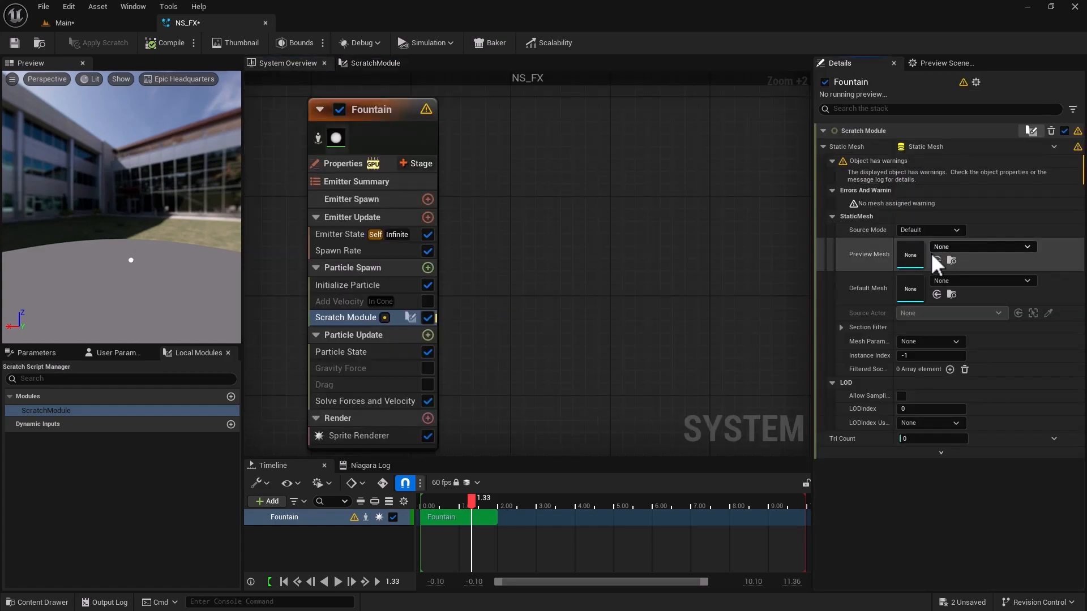
Shift Random Triangle, Get Triangle, Map Set and Output Module away from Map Get and place the int32-to-Niagara Rand Info node in the gap.
{"action": "left_click", "coordinate": [375, 63]}
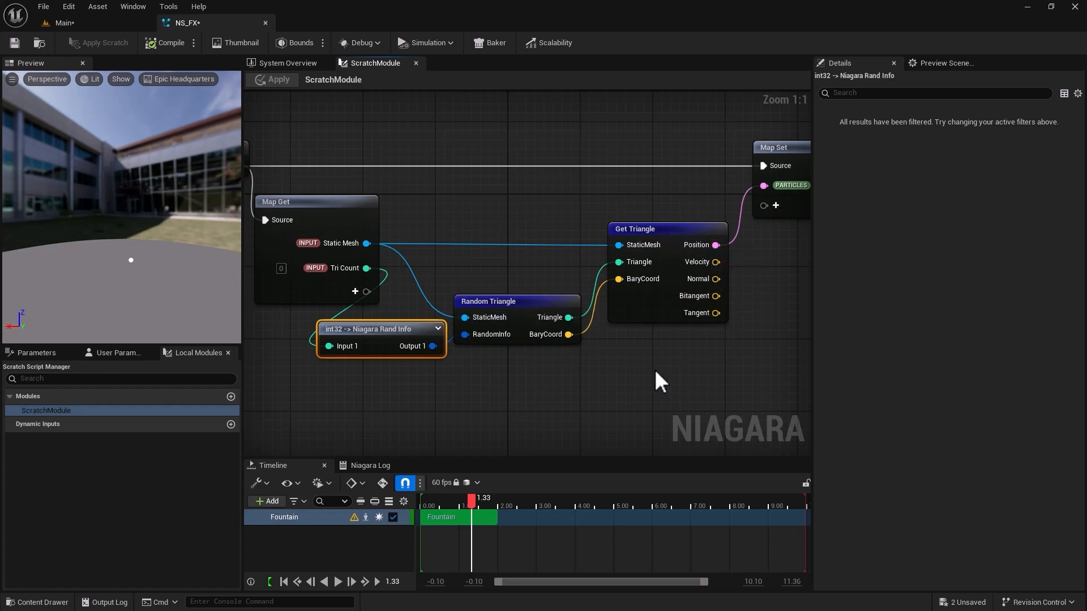
{"action": "scroll", "coordinate": [654, 369], "scroll_direction": "down", "scroll_amount": 3}
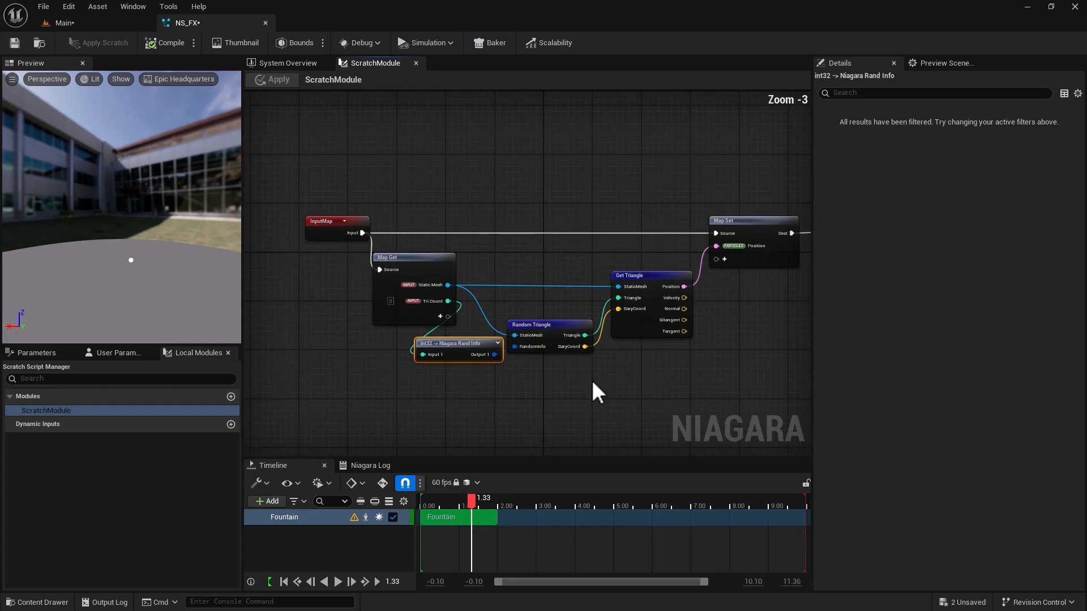
{"action": "right_click_drag", "start_coordinate": [577, 403], "coordinate": [502, 335]}
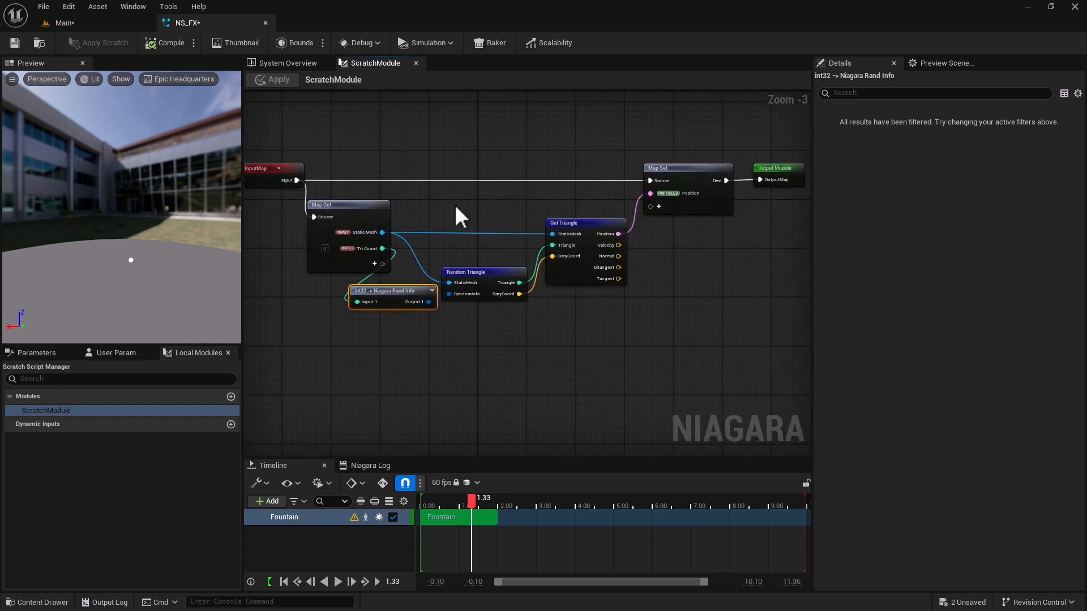
{"action": "left_click_drag", "start_coordinate": [478, 130], "coordinate": [770, 346]}
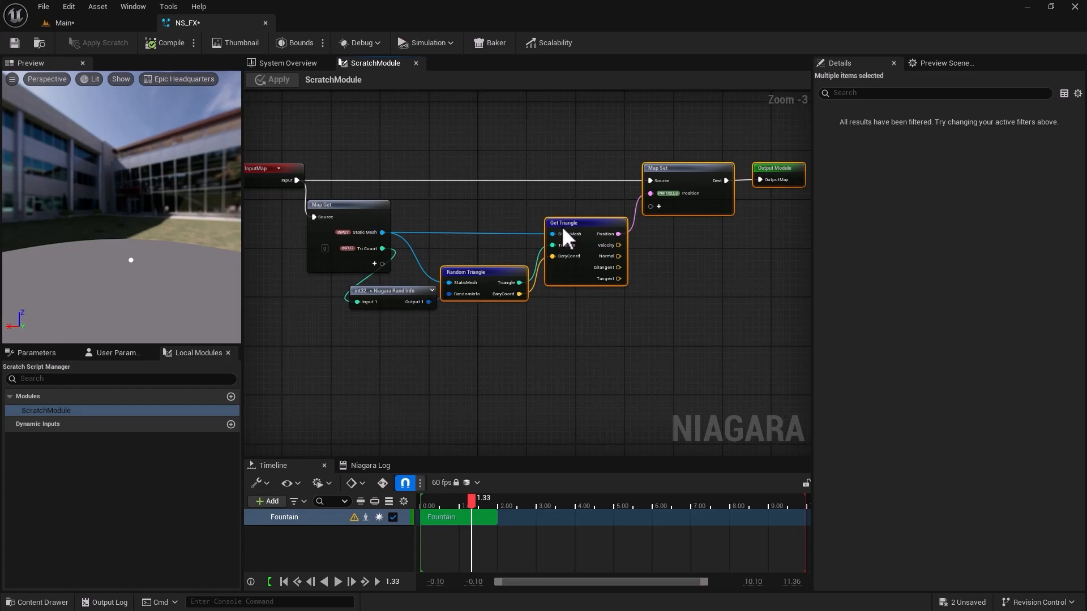
{"action": "left_click_drag", "start_coordinate": [587, 231], "coordinate": [662, 229]}
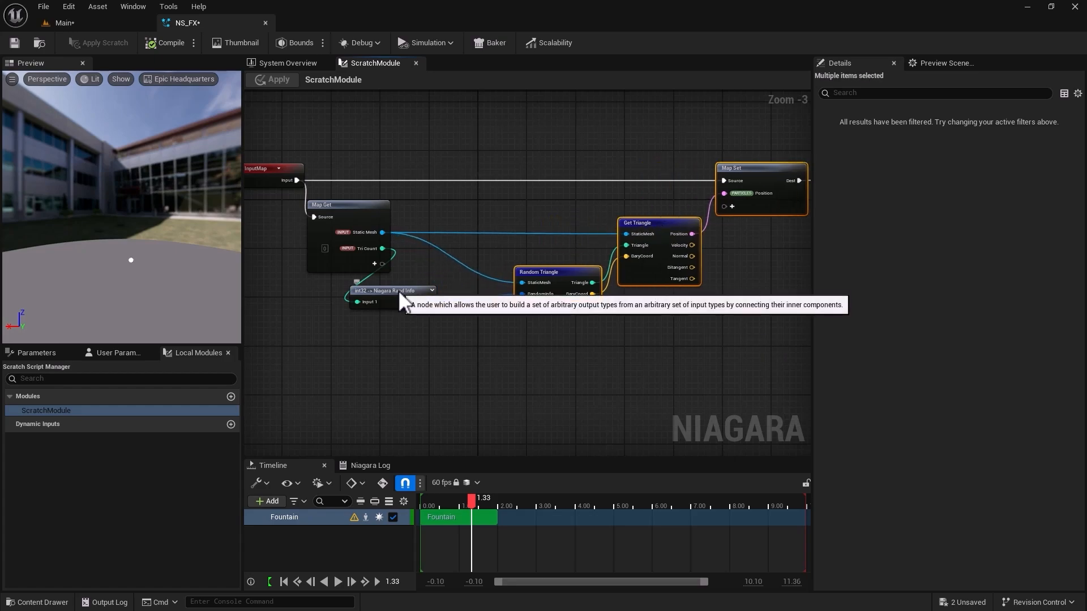
{"action": "left_click_drag", "start_coordinate": [398, 289], "coordinate": [457, 241]}
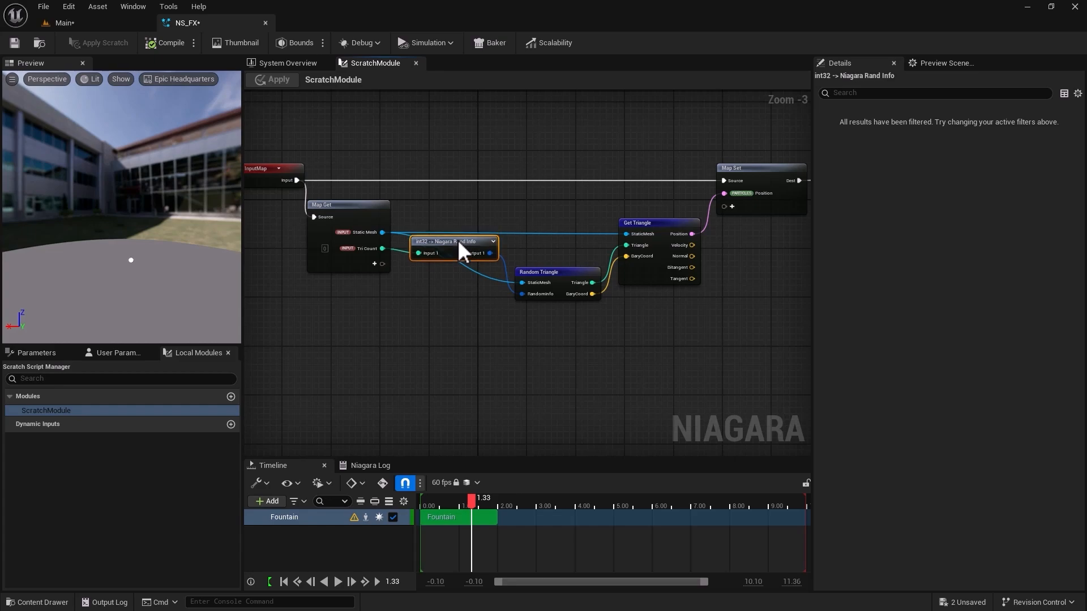
{"action": "left_click", "coordinate": [467, 366]}
{"action": "scroll", "coordinate": [466, 366], "scroll_direction": "up", "scroll_amount": 3}
{"action": "scroll", "coordinate": [467, 365], "scroll_direction": "down", "scroll_amount": 4}
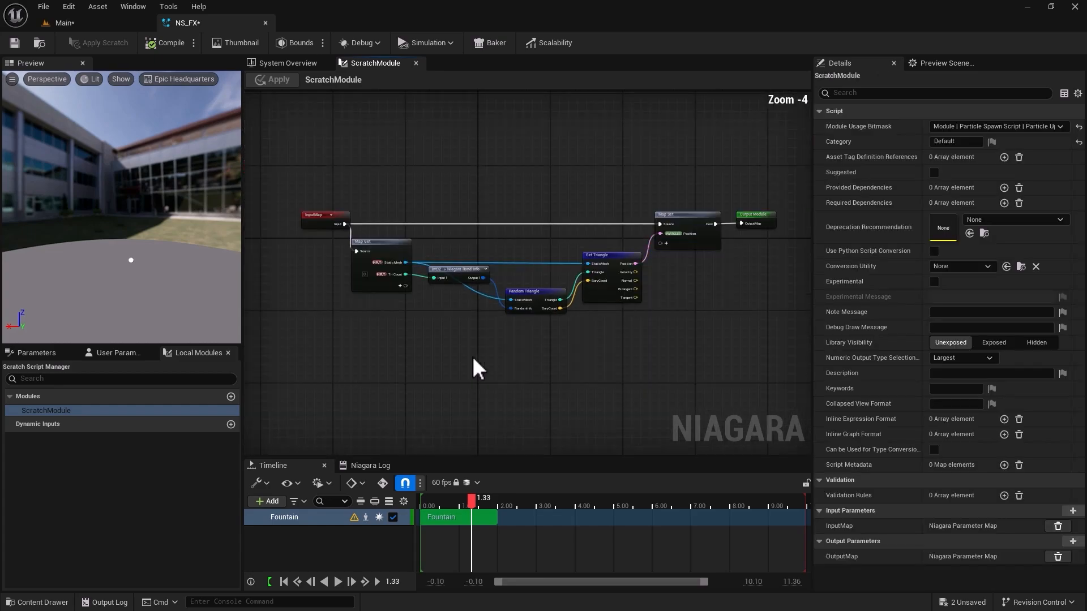
{"action": "scroll", "coordinate": [476, 358], "scroll_direction": "up", "scroll_amount": 1}
{"action": "scroll", "coordinate": [476, 357], "scroll_direction": "down", "scroll_amount": 1}
Assign the tiger static mesh from the Tiger folder as the Scratch Module's Preview Mesh and Default Mesh, and save NS_FX.
{"action": "left_click", "coordinate": [266, 63]}
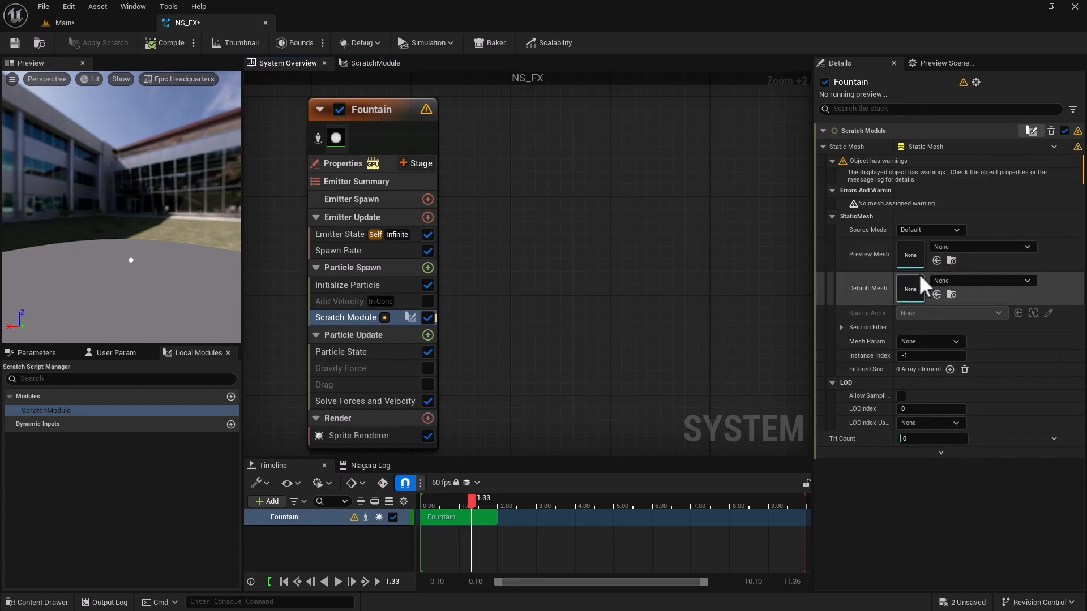
{"action": "left_click", "coordinate": [90, 23]}
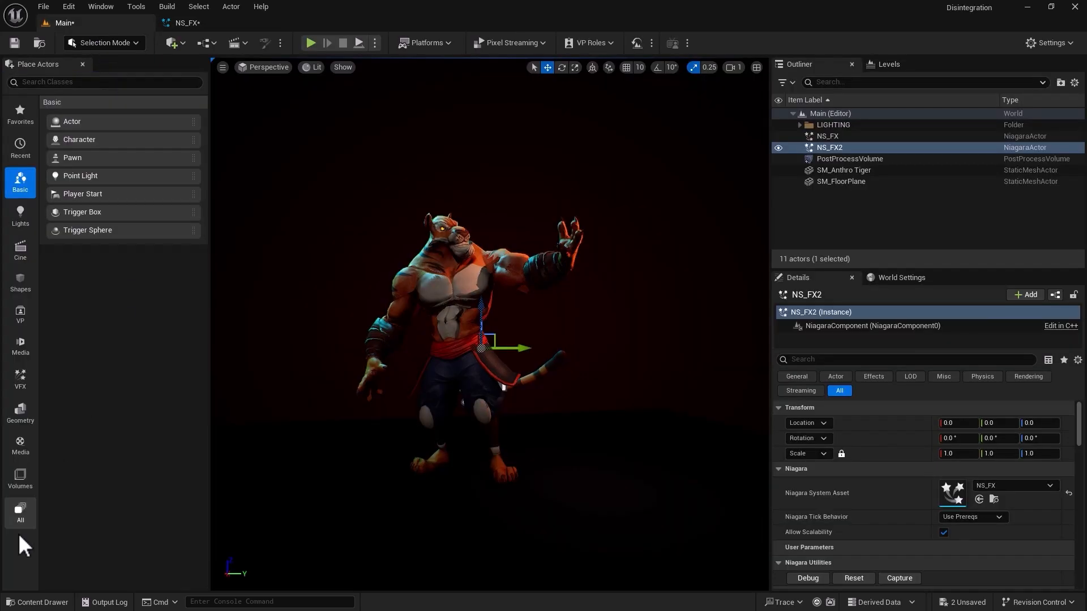
{"action": "left_click", "coordinate": [28, 602]}
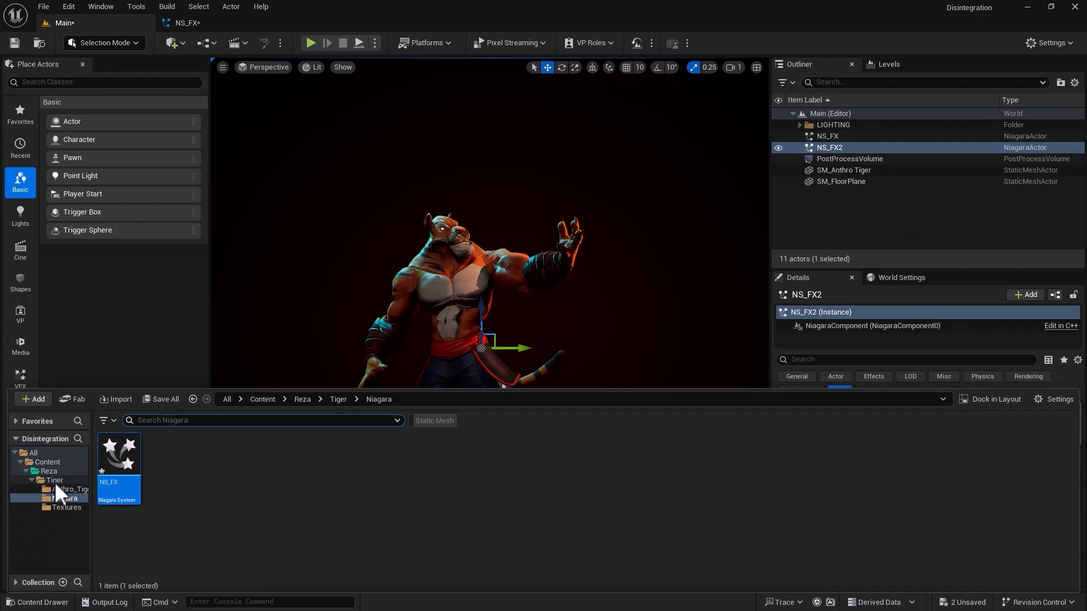
{"action": "left_click", "coordinate": [55, 480]}
{"action": "left_click", "coordinate": [369, 496]}
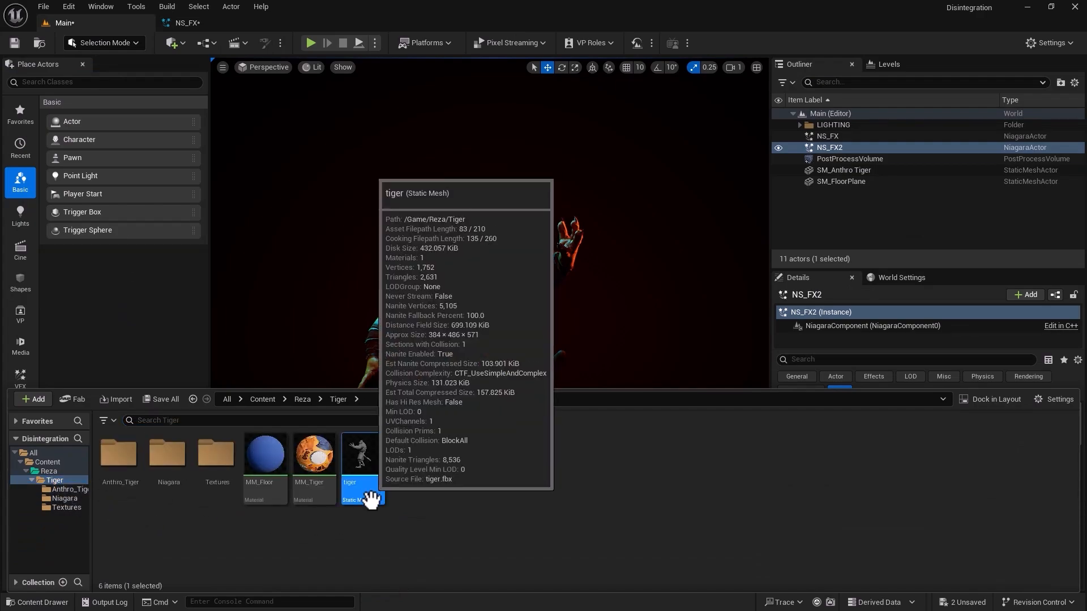
{"action": "left_click", "coordinate": [186, 24]}
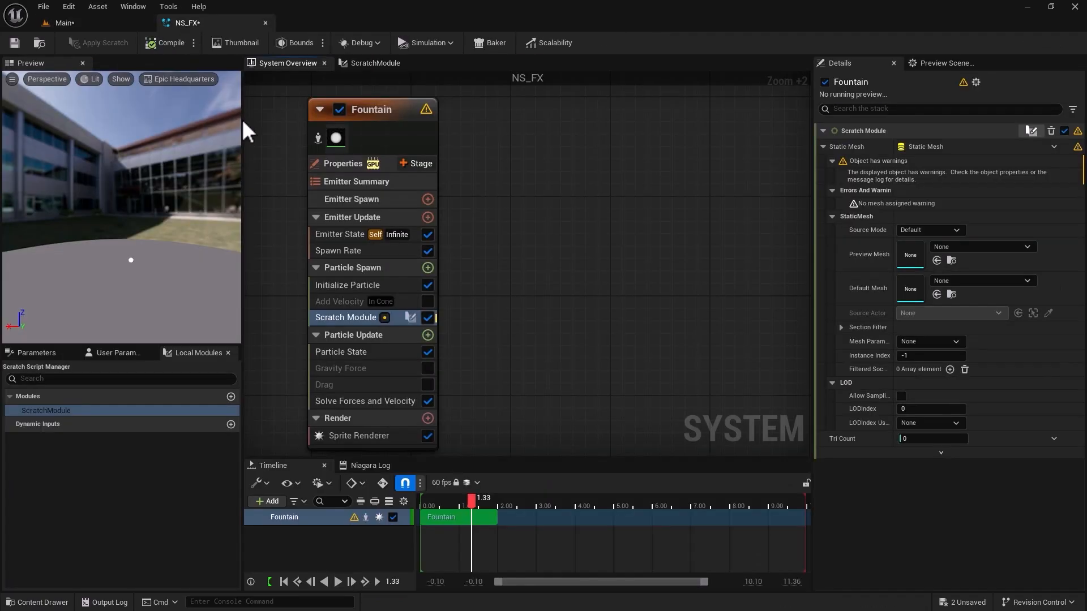
{"action": "mouse_move", "coordinate": [383, 317]}
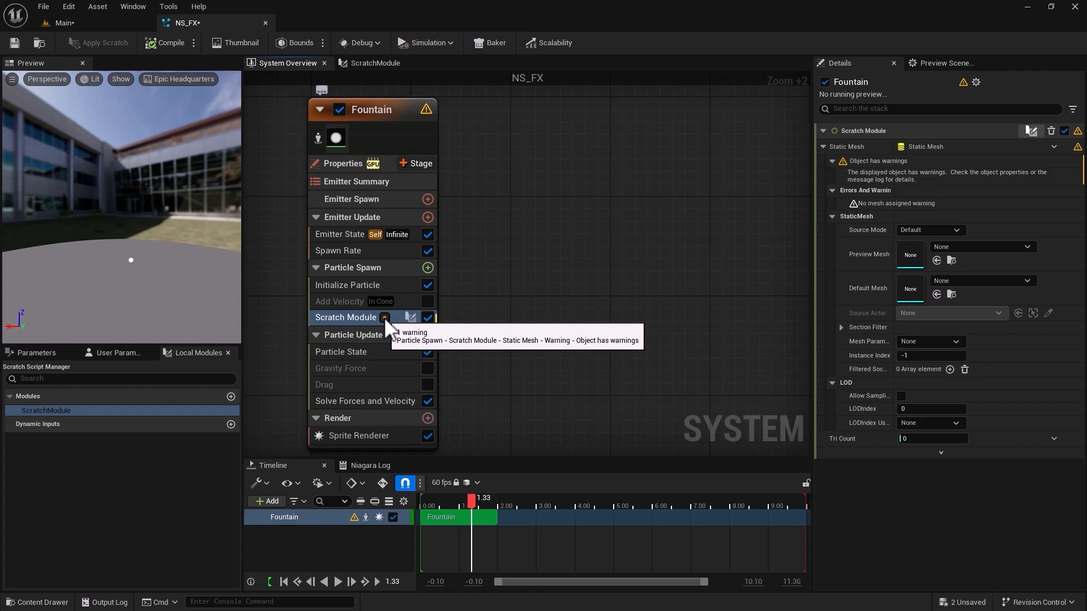
{"action": "left_click", "coordinate": [936, 260]}
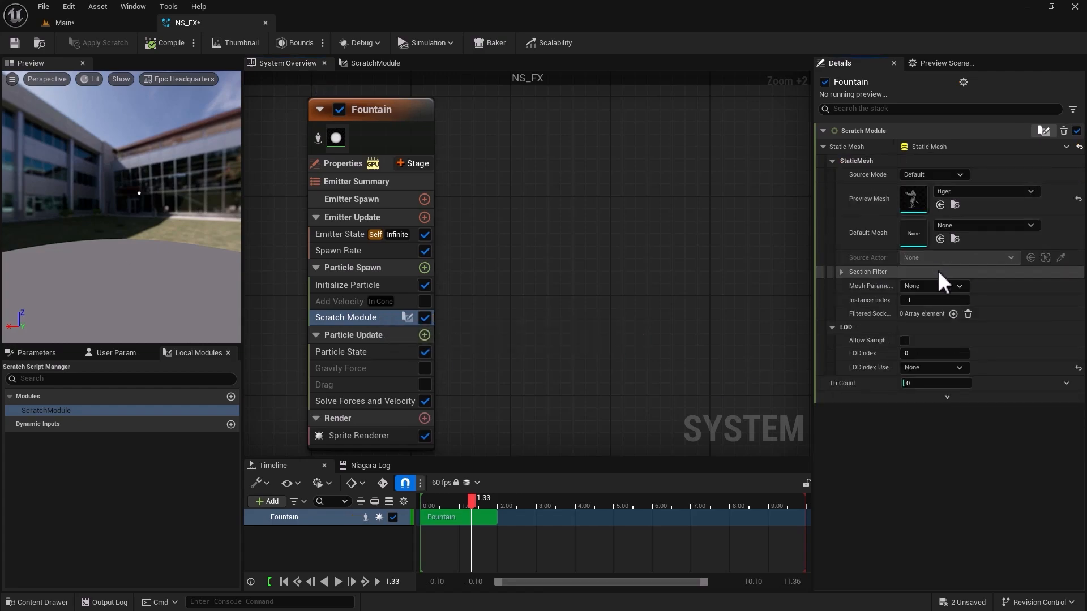
{"action": "left_click", "coordinate": [939, 238]}
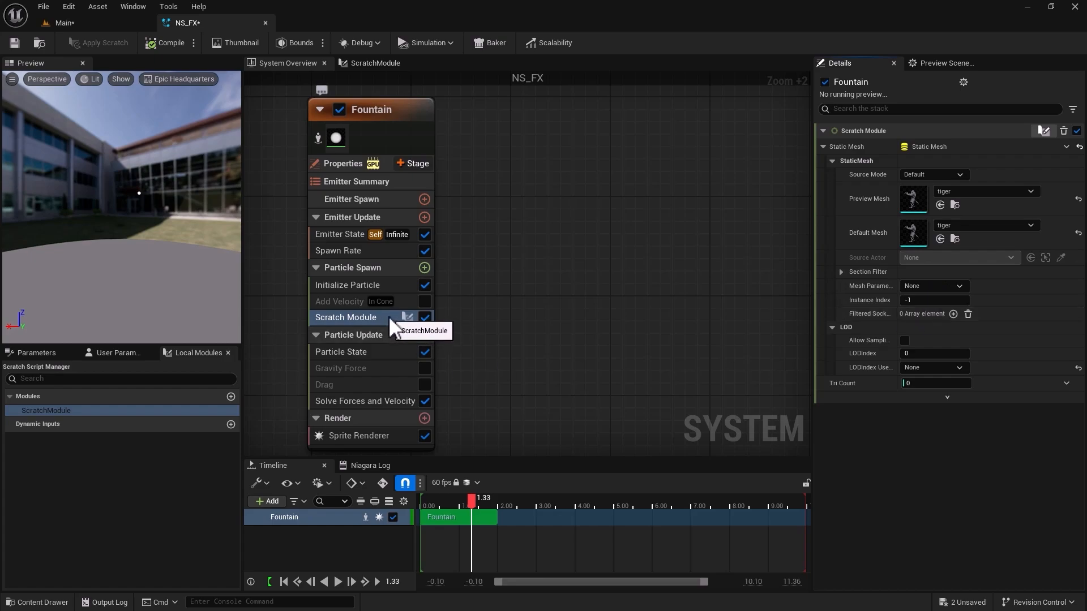
{"action": "left_click", "coordinate": [14, 43]}
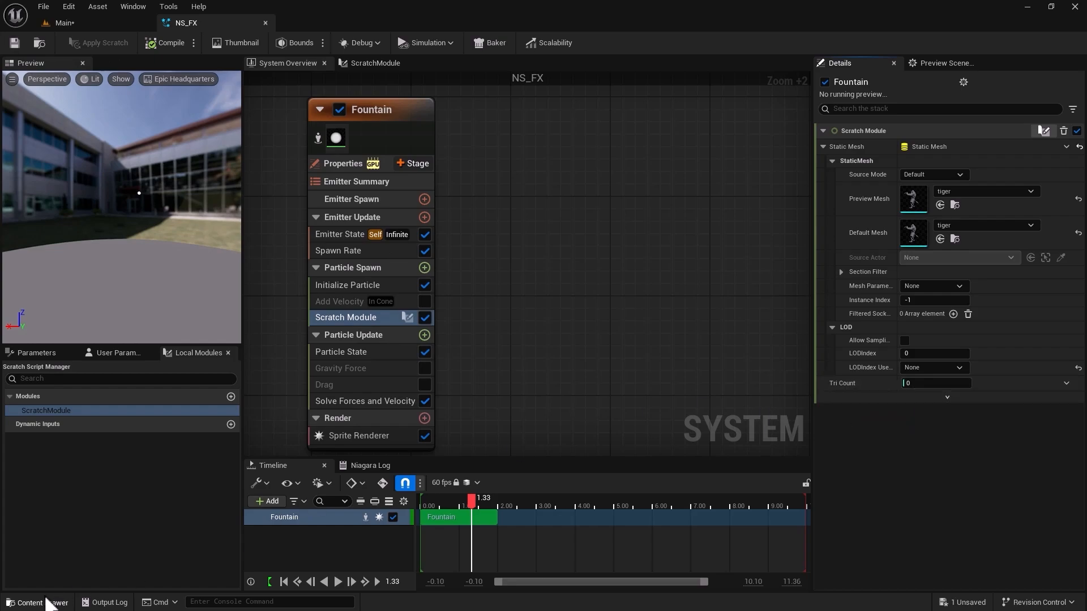
Open the tiger static mesh asset and read its Nanite triangle count.
{"action": "left_click", "coordinate": [42, 602]}
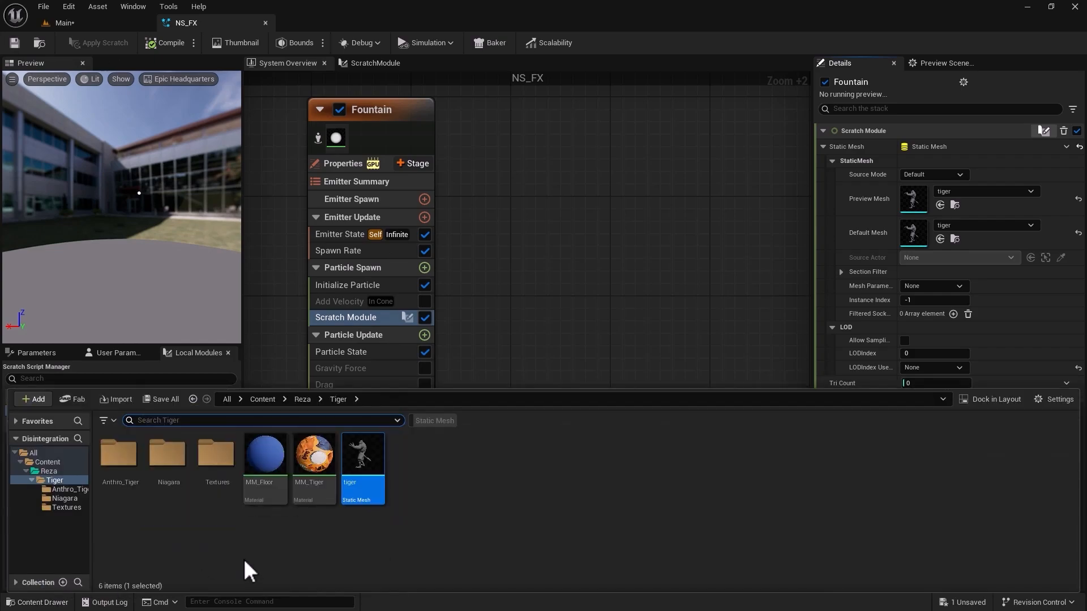
{"action": "double_click", "coordinate": [360, 465]}
{"action": "scroll", "coordinate": [256, 354], "scroll_direction": "down", "scroll_amount": 5}
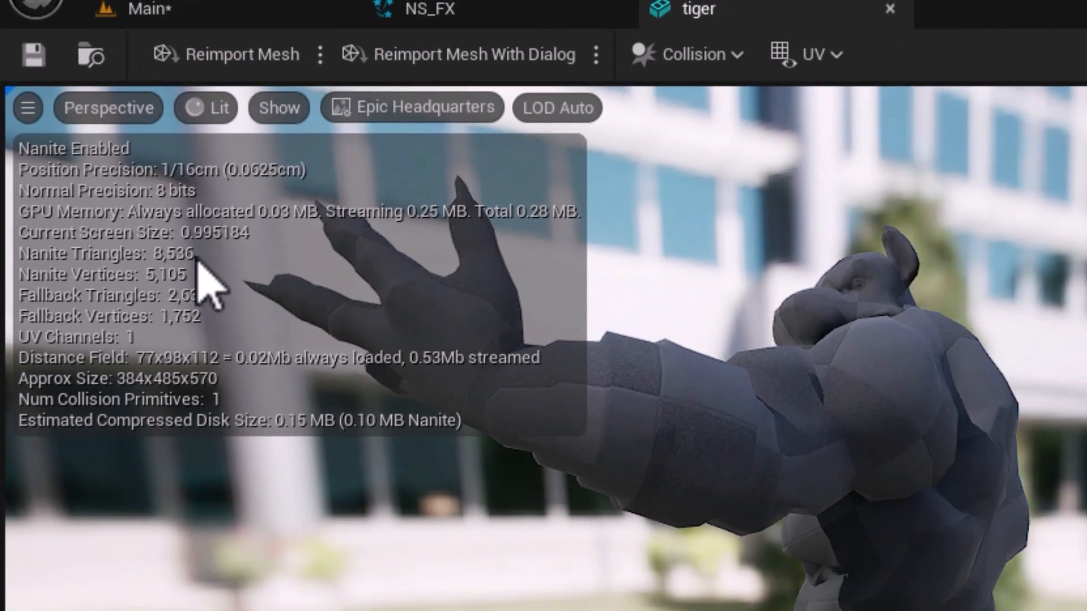
Drive the Scratch Module's Tri Count in NS_FX with a Random Range Int dynamic input and set its Maximum to 8536.
{"action": "left_click", "coordinate": [431, 9]}
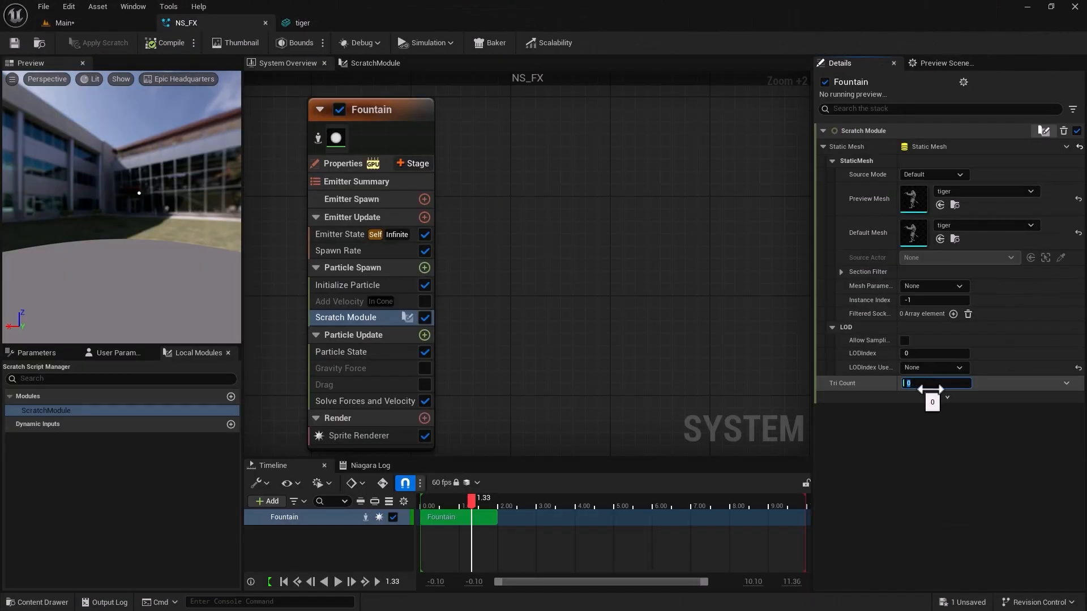
{"action": "left_click", "coordinate": [1067, 383]}
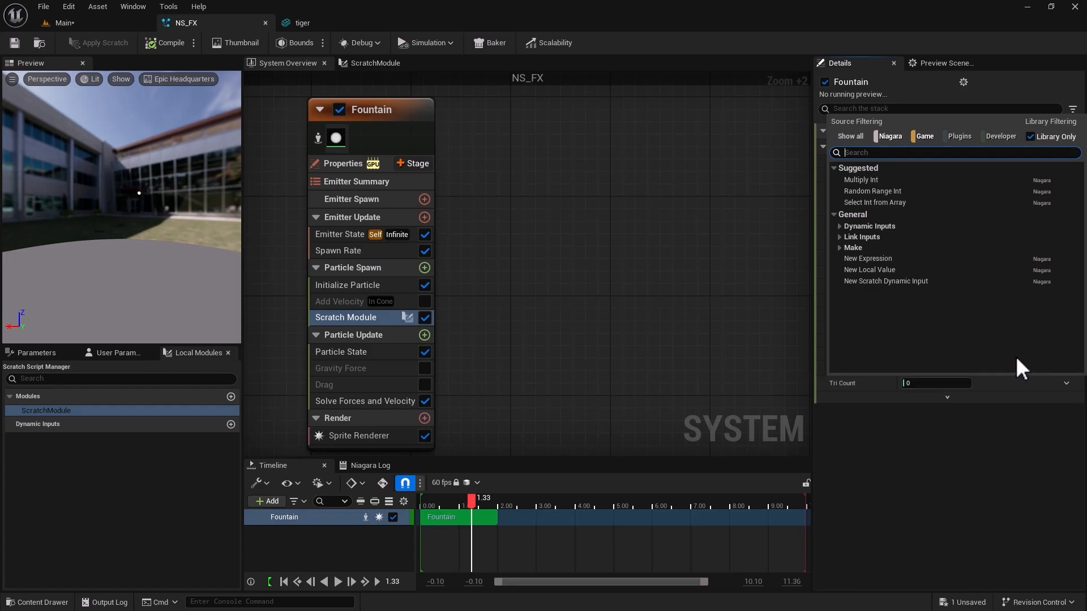
{"action": "type", "text": "random"}
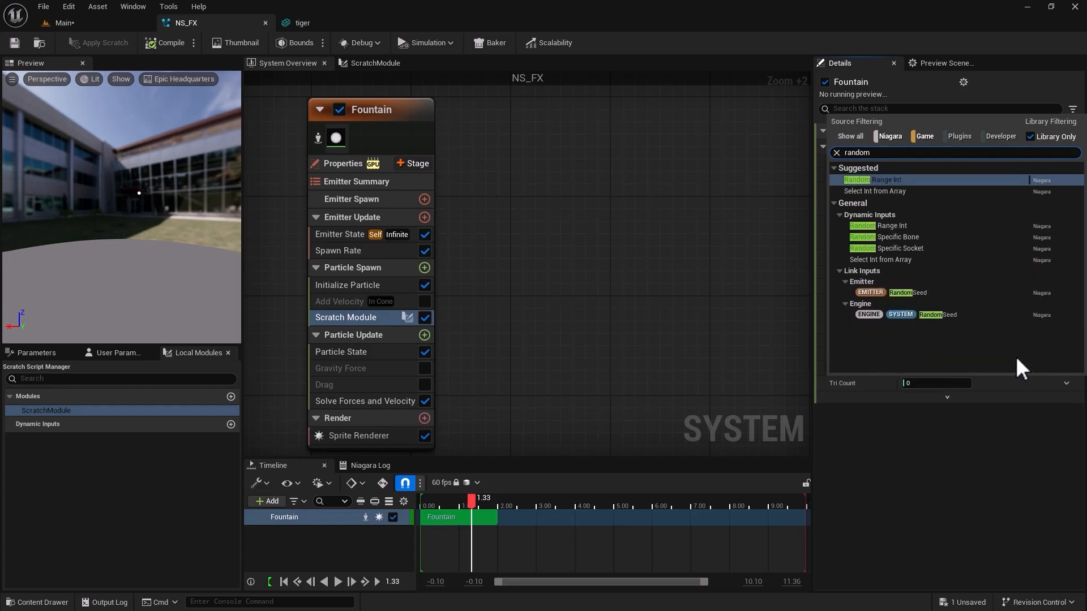
{"action": "left_click", "coordinate": [914, 227]}
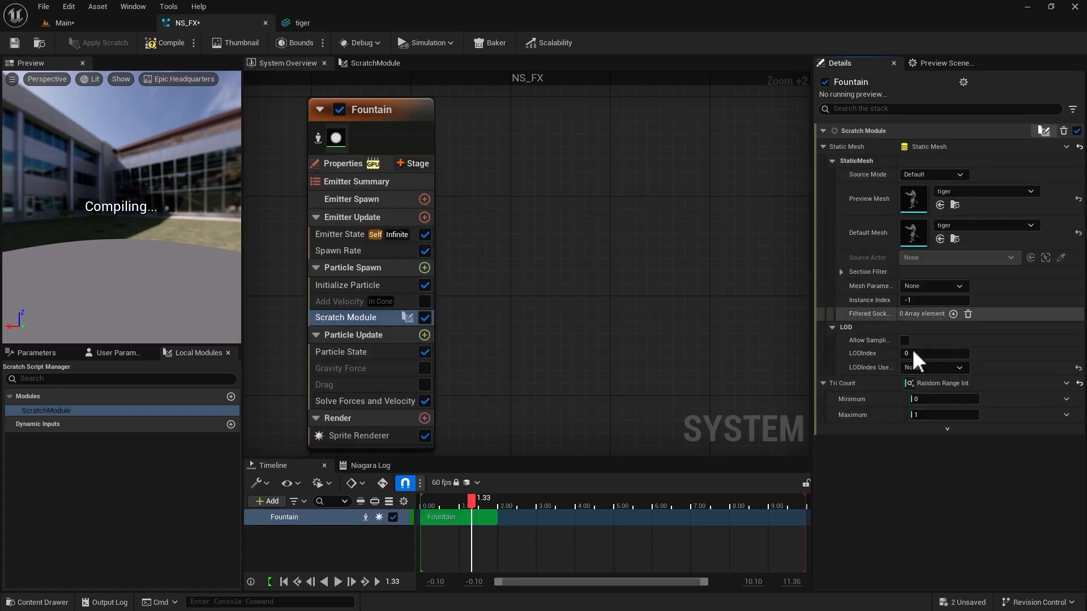
{"action": "left_click", "coordinate": [926, 415]}
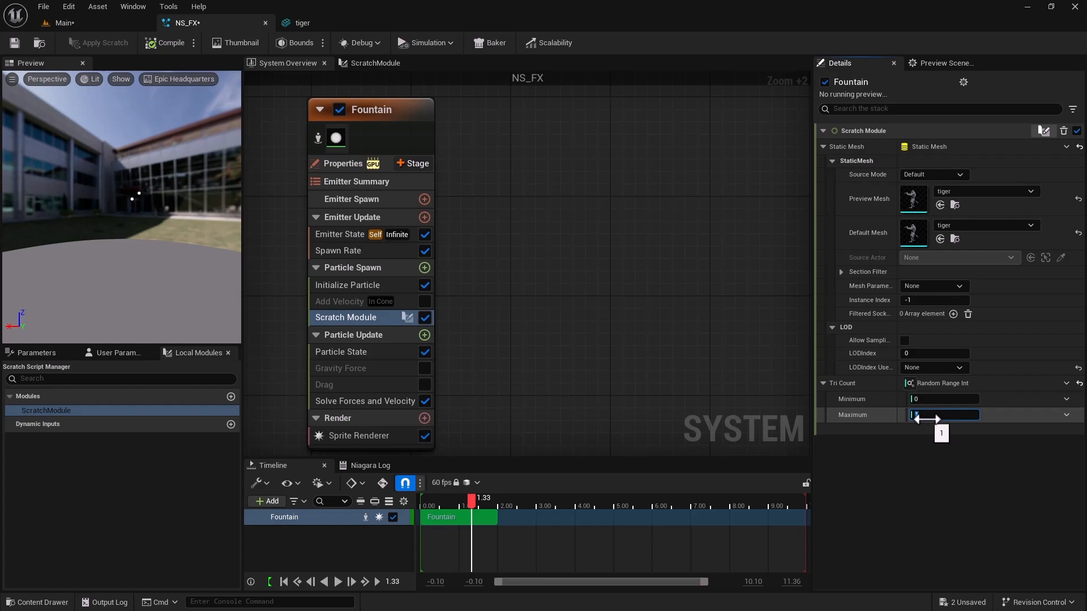
{"action": "type", "text": "8536"}
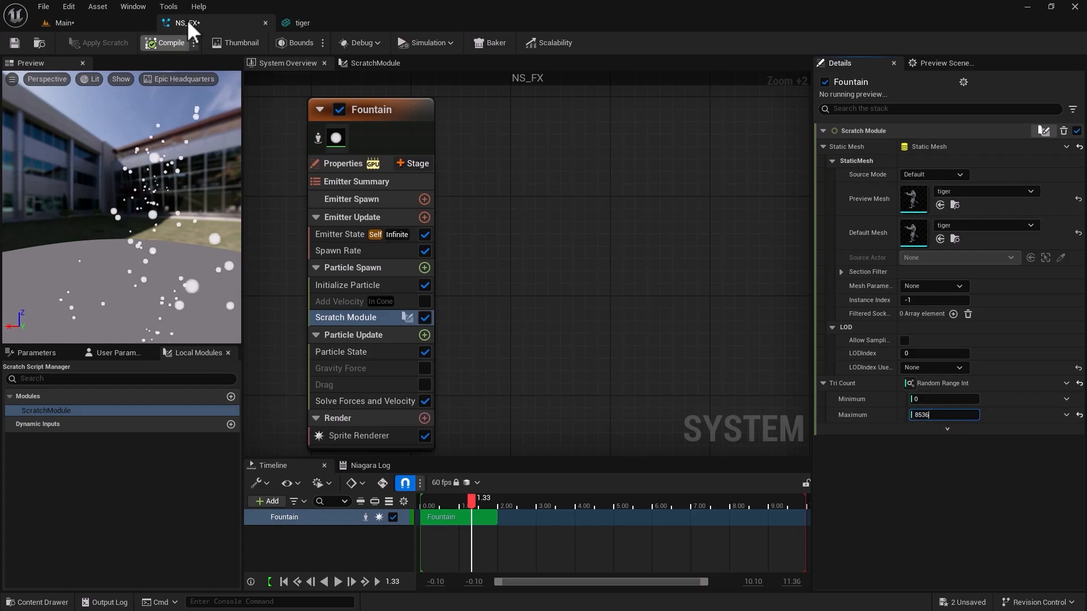
Recheck the tiger mesh's Nanite triangle count and set the Tri Count random range's Maximum to 8535.
{"action": "left_click", "coordinate": [295, 20]}
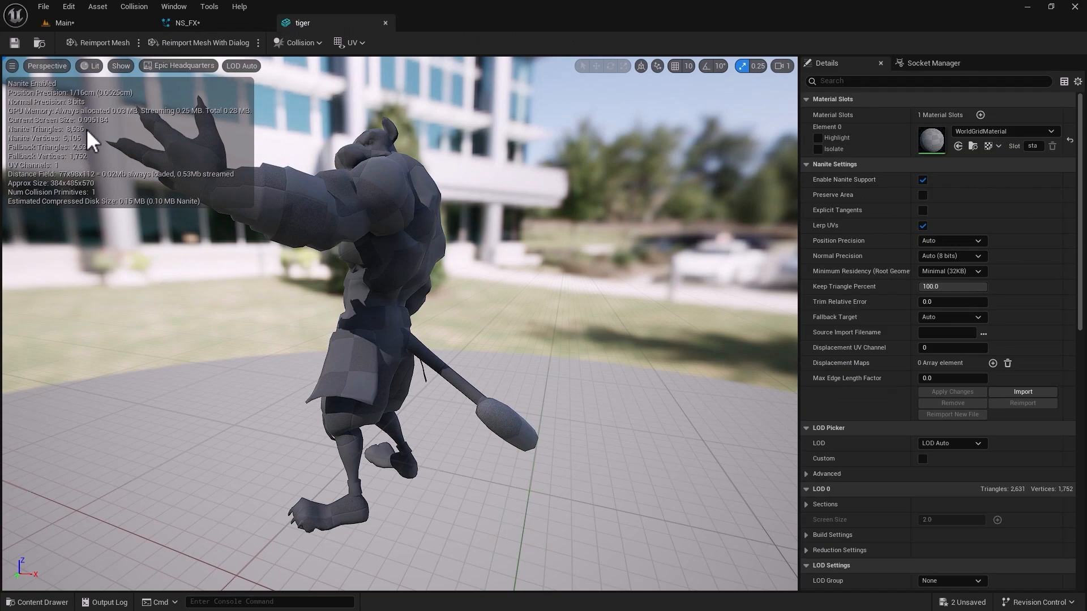
{"action": "left_click", "coordinate": [211, 20]}
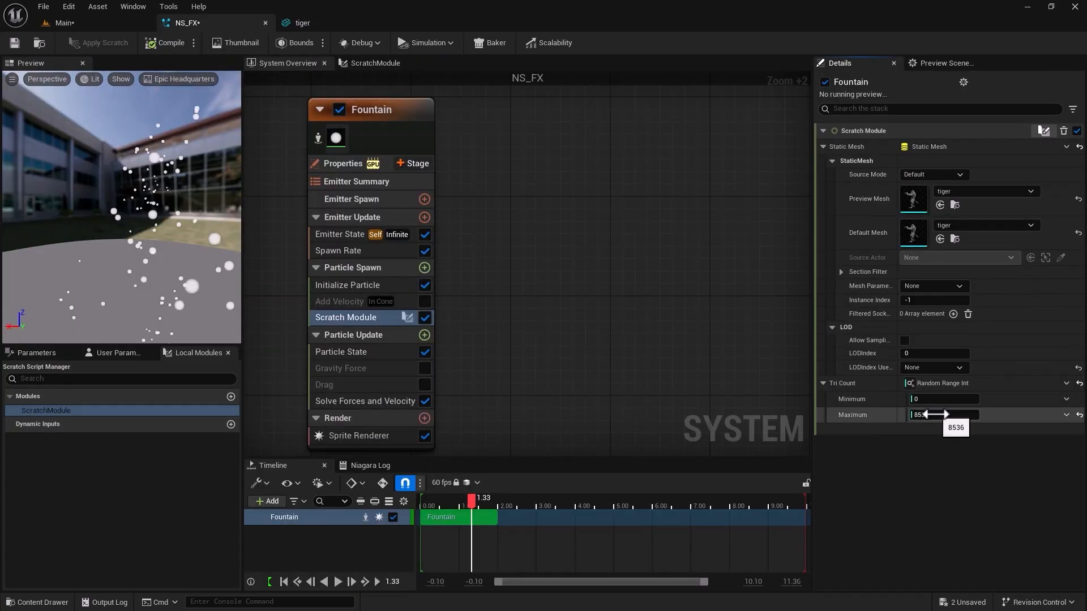
{"action": "left_click", "coordinate": [935, 415]}
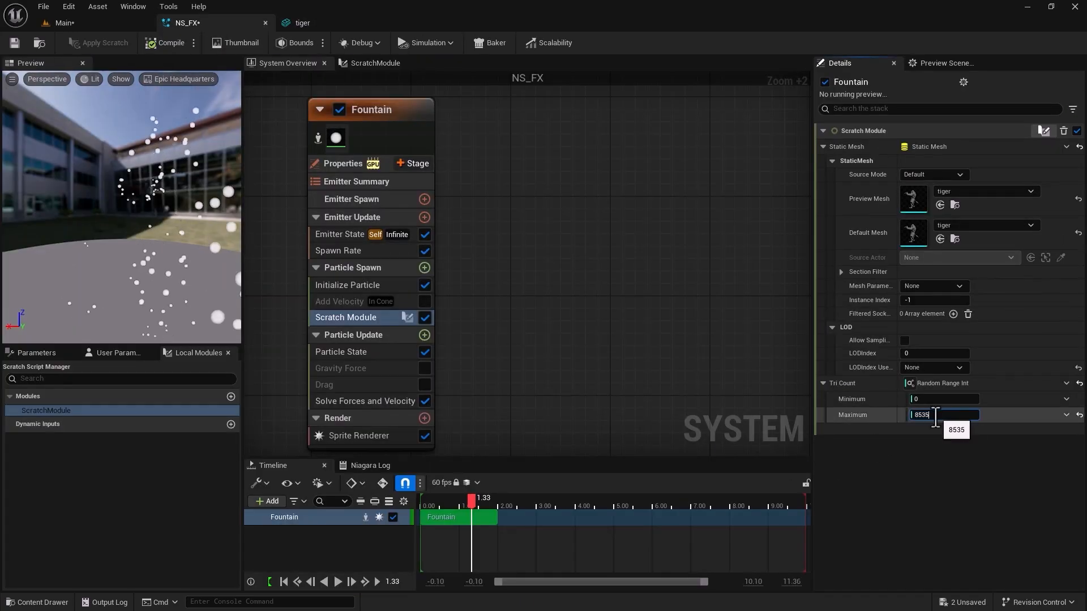
{"action": "type", "text": "5"}
{"action": "key", "text": "Return"}
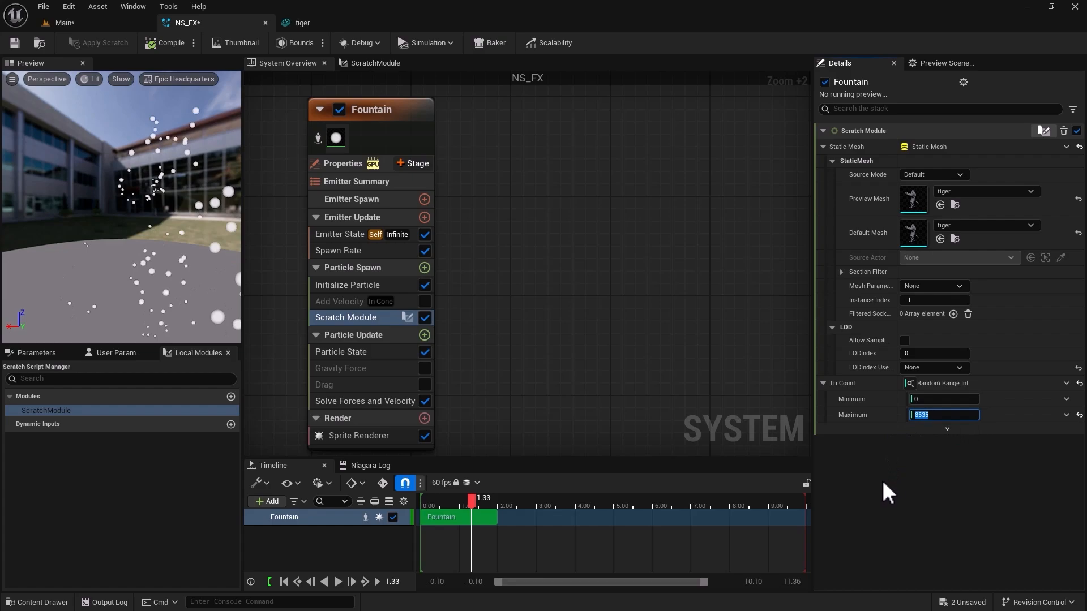
Hide the environment in the NS_FX preview scene and darken its Environment Color to a value of 0.03125.
{"action": "left_click_drag", "start_coordinate": [128, 298], "coordinate": [85, 287]}
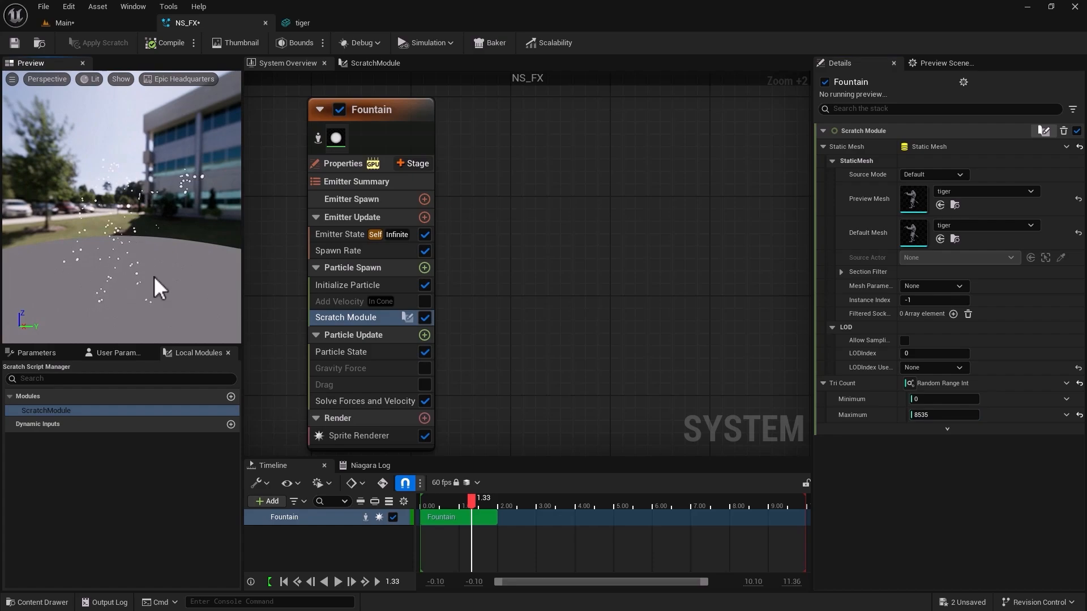
{"action": "left_click", "coordinate": [931, 63]}
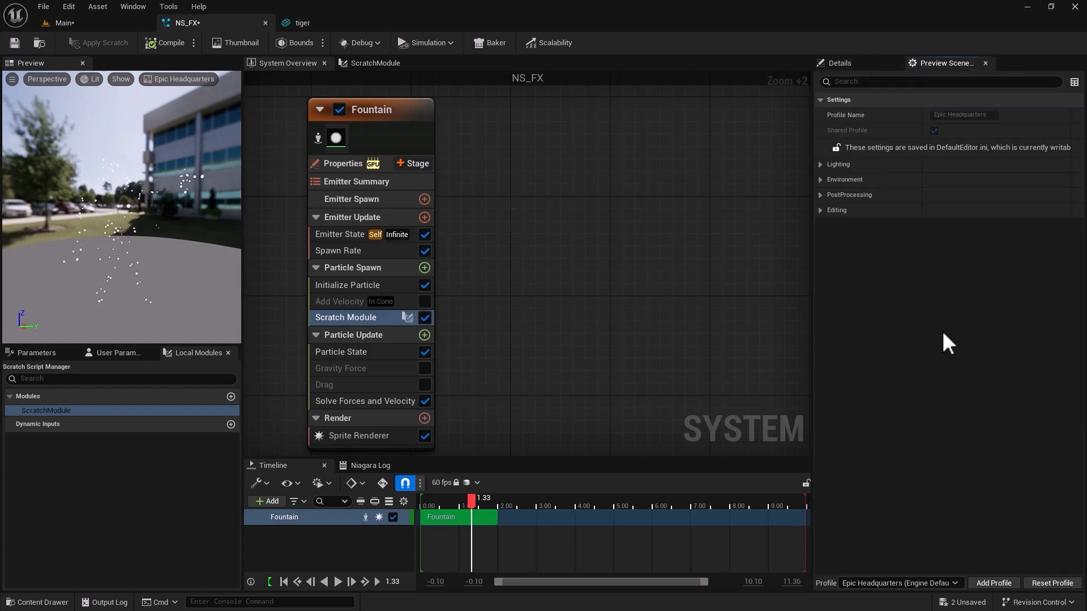
{"action": "left_click", "coordinate": [821, 180]}
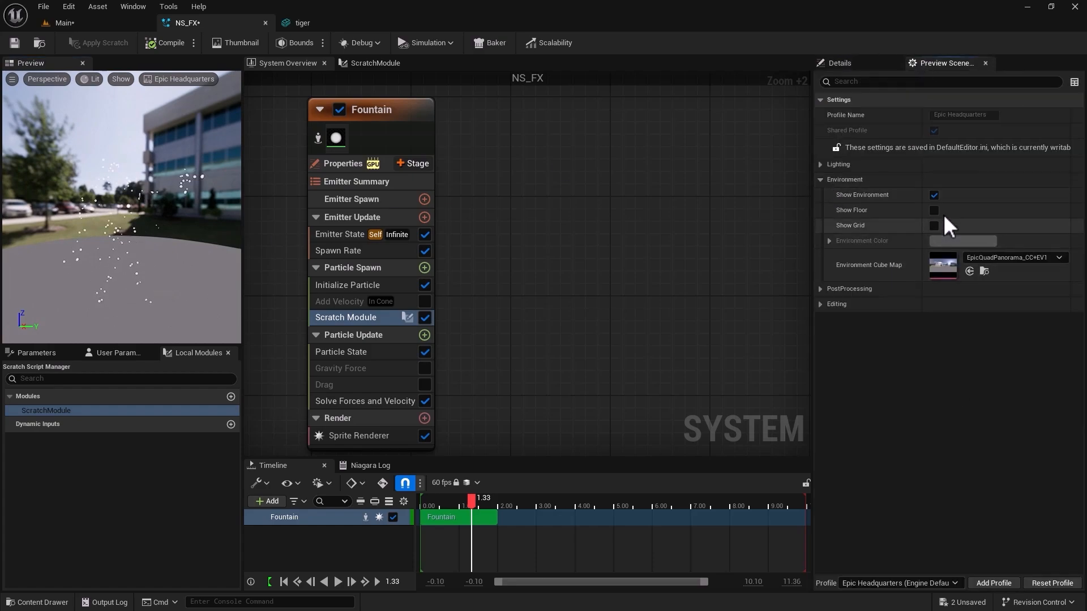
{"action": "left_click", "coordinate": [934, 195]}
{"action": "left_click", "coordinate": [945, 241]}
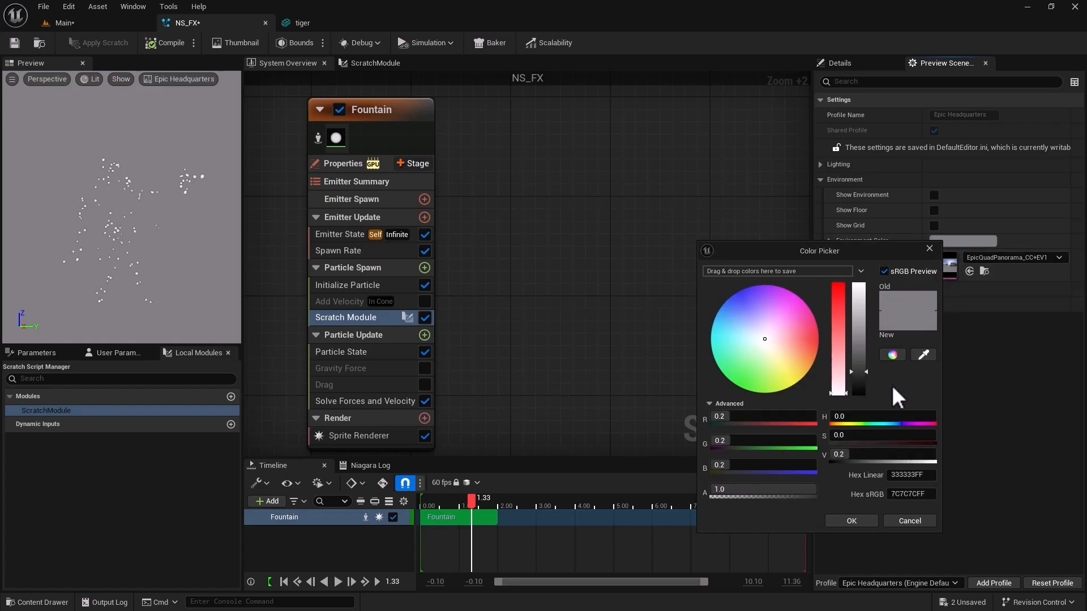
{"action": "left_click_drag", "start_coordinate": [868, 372], "coordinate": [868, 389]}
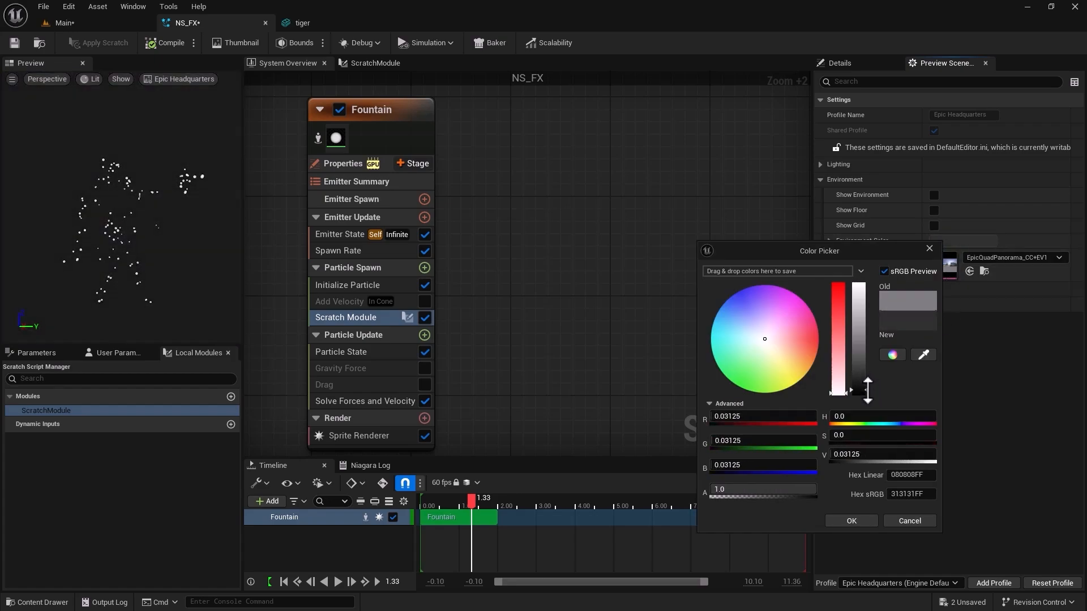
{"action": "left_click", "coordinate": [851, 521]}
{"action": "left_click_drag", "start_coordinate": [126, 274], "coordinate": [105, 275]}
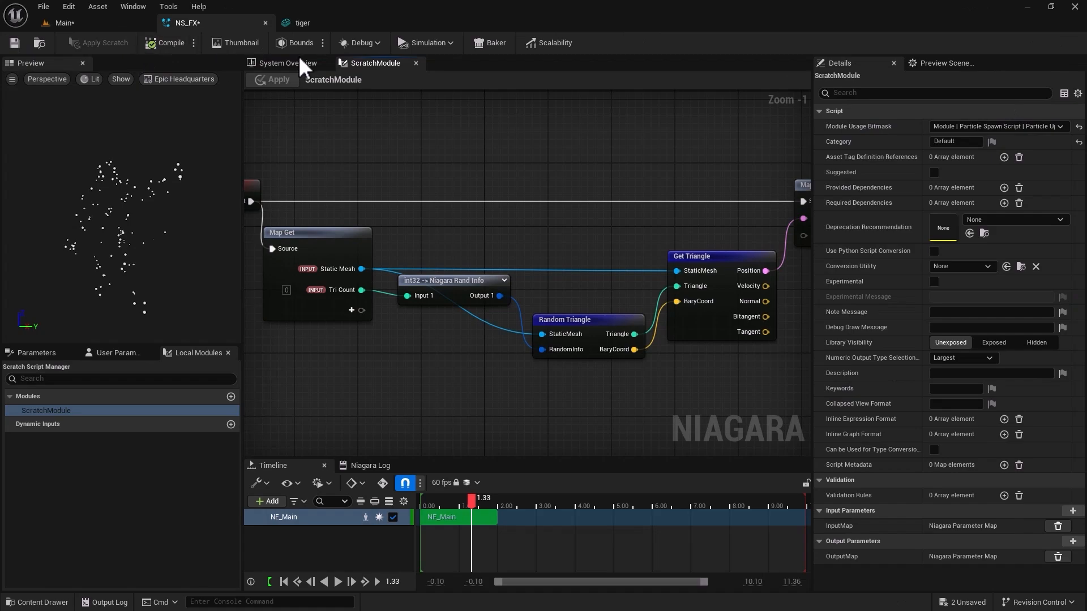
{"action": "left_click", "coordinate": [107, 20]}
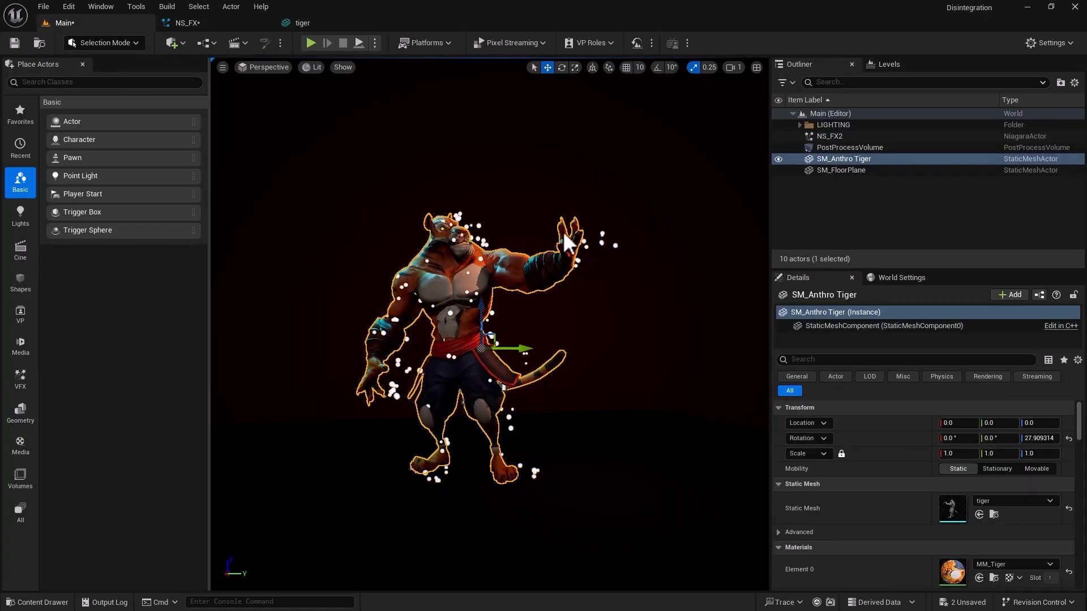
{"action": "left_click", "coordinate": [204, 22]}
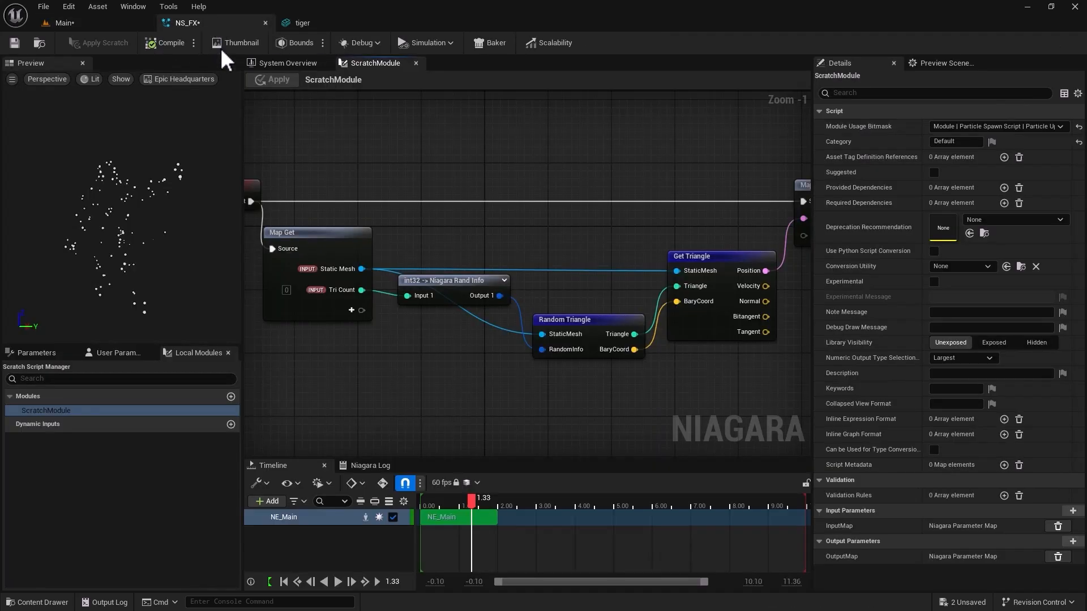
{"action": "left_click", "coordinate": [280, 65]}
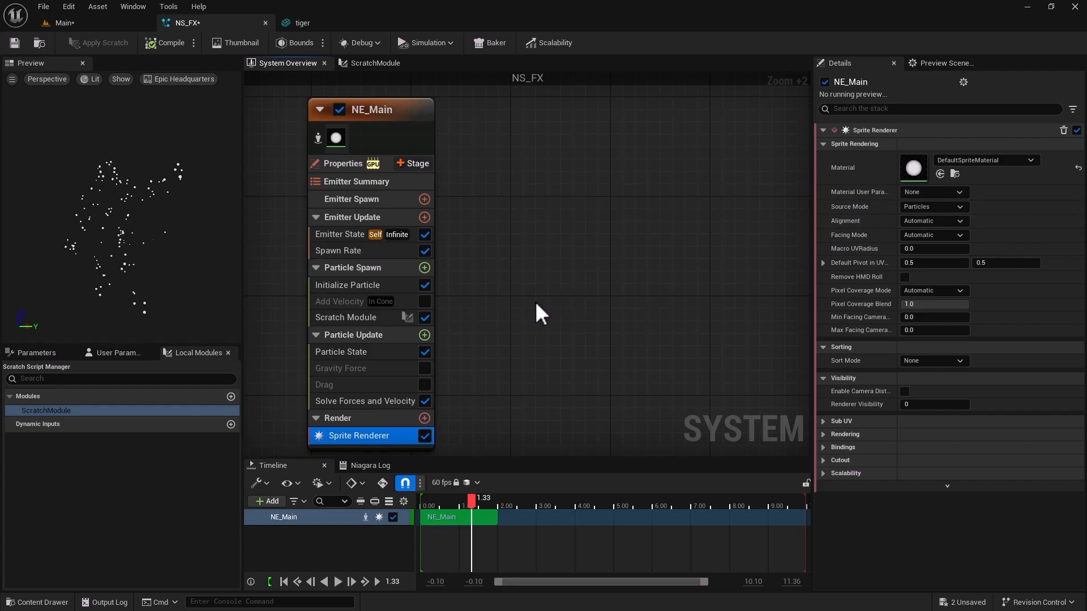
{"action": "left_click", "coordinate": [375, 63]}
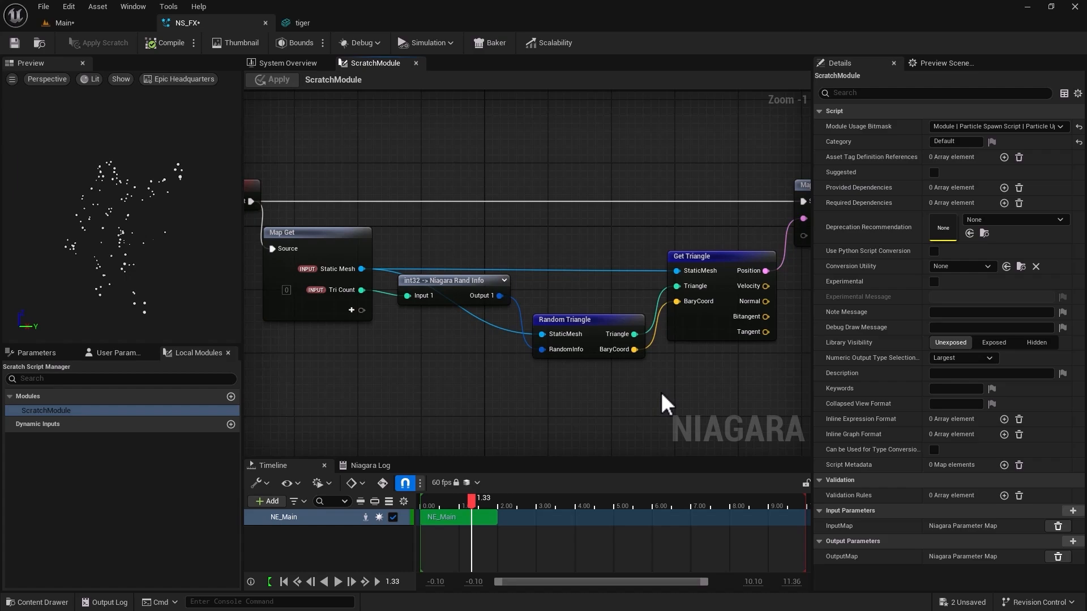
Duplicate the MM_Tiger material in the Tiger folder and name the copy MM_Tiger_Dynamic.
{"action": "left_click", "coordinate": [117, 24]}
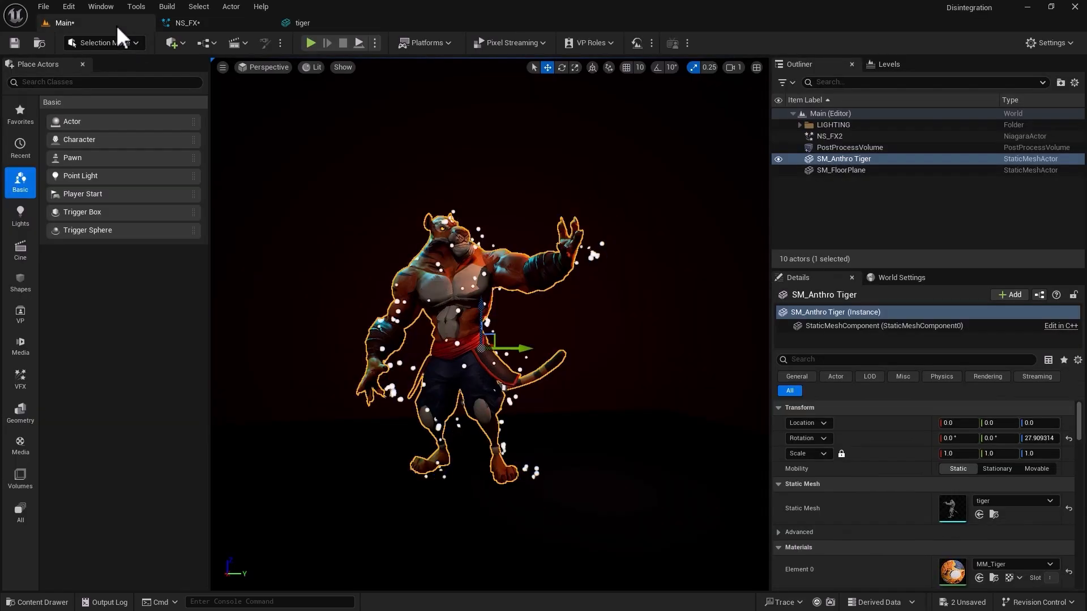
{"action": "left_click", "coordinate": [44, 603]}
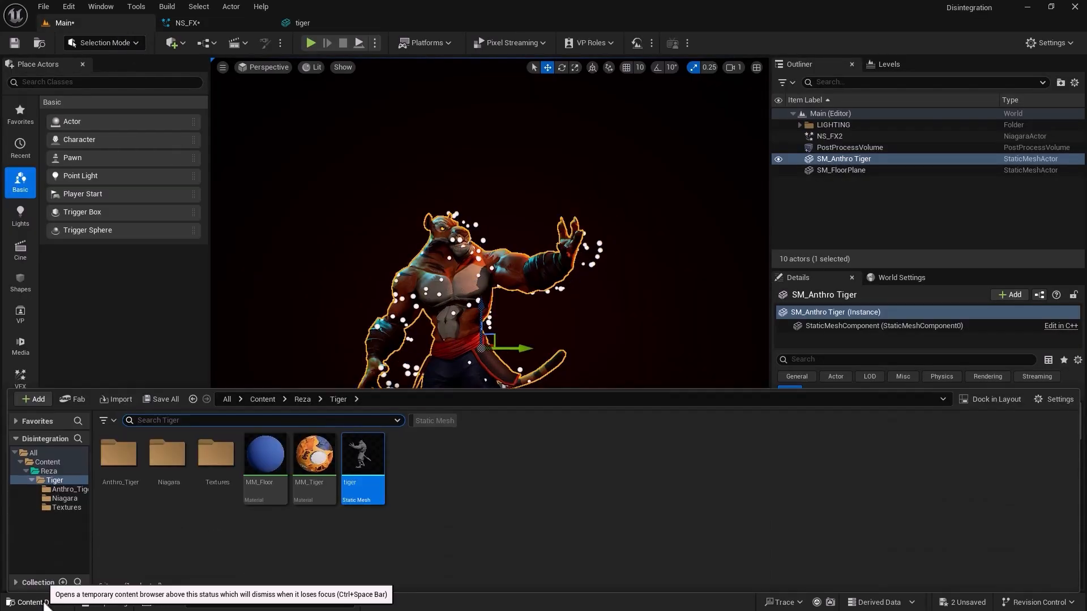
{"action": "left_click", "coordinate": [311, 465]}
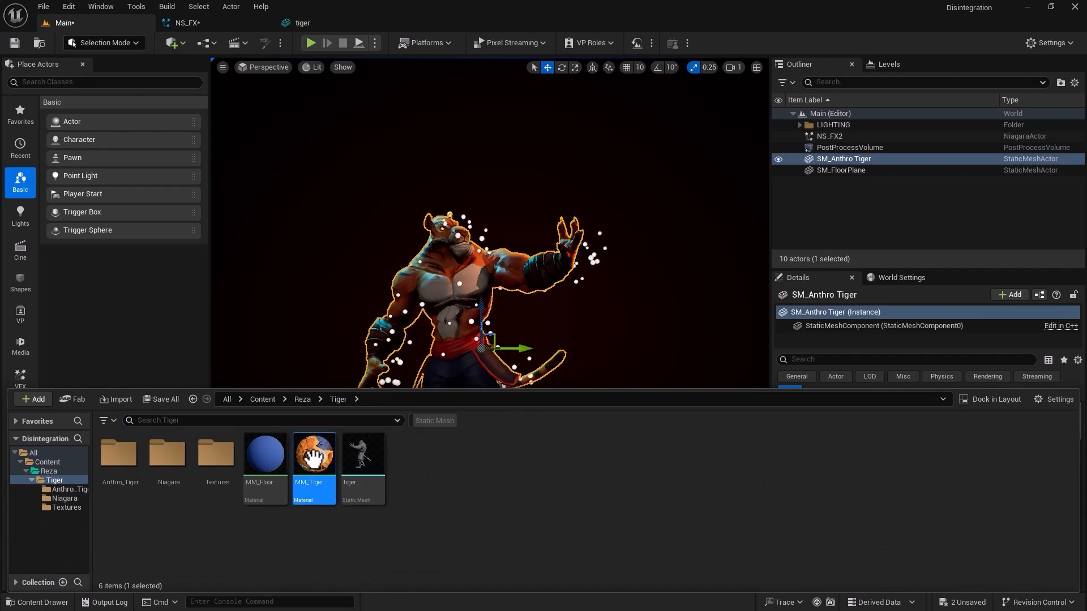
{"action": "right_click", "coordinate": [317, 462]}
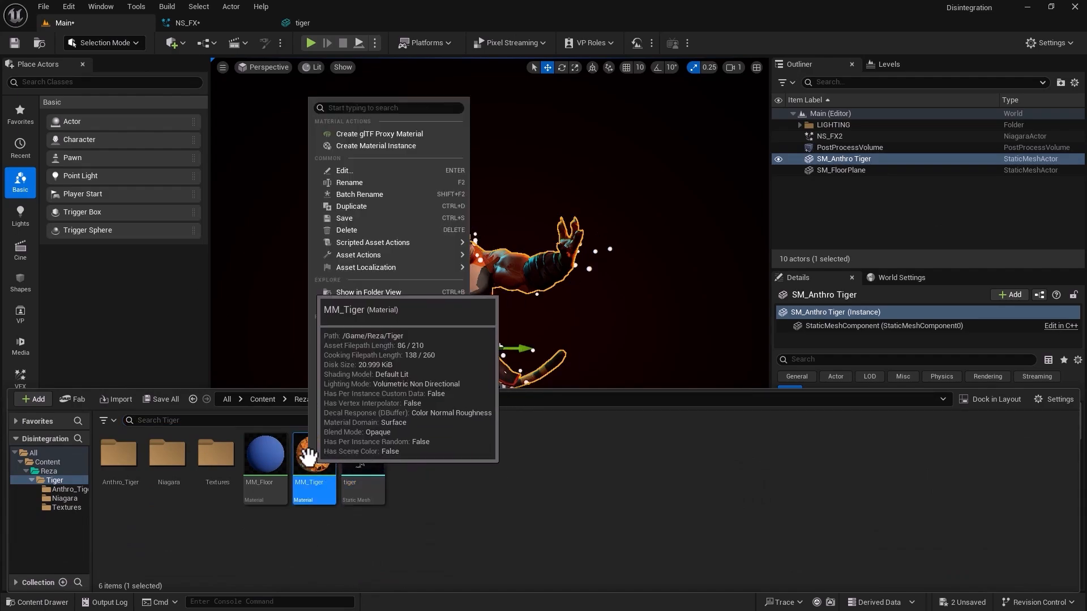
{"action": "left_click", "coordinate": [373, 206]}
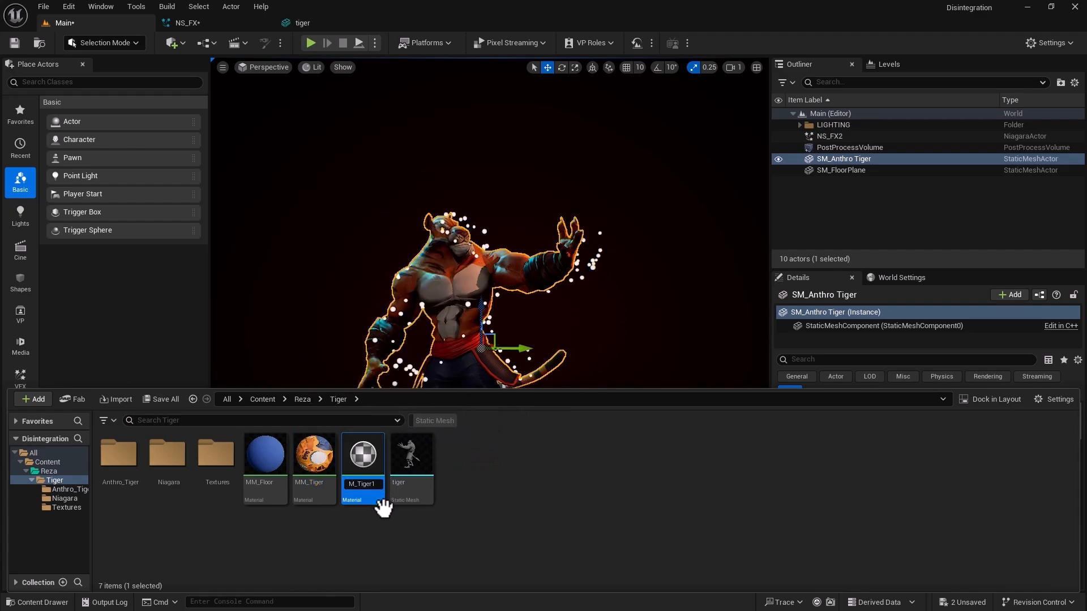
{"action": "key", "text": "BackSpace"}
{"action": "key", "text": "BackSpace"}
{"action": "key", "text": "BackSpace"}
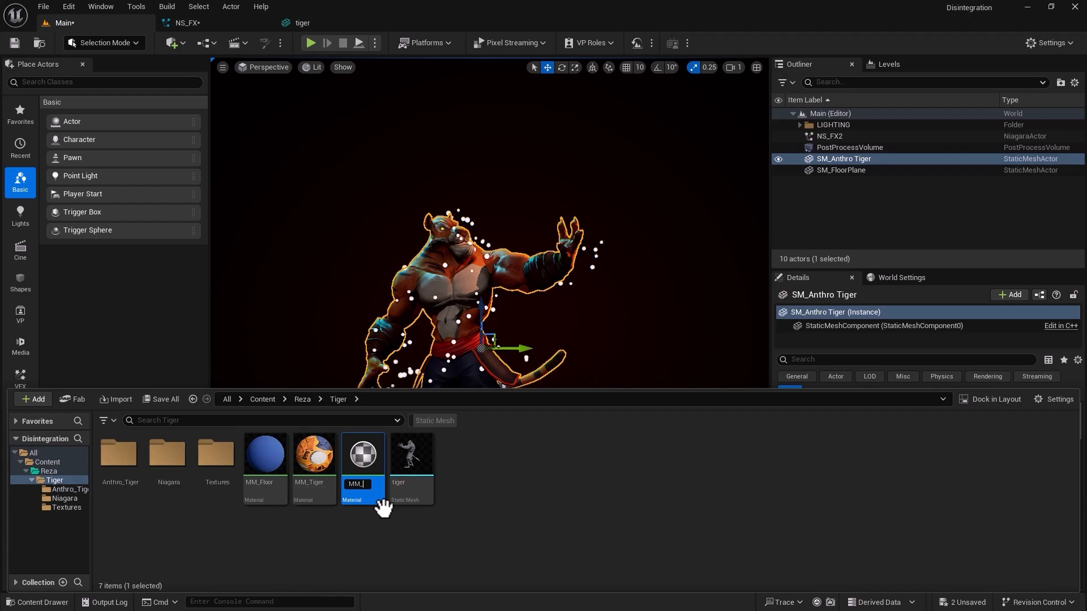
{"action": "type", "text": "er"}
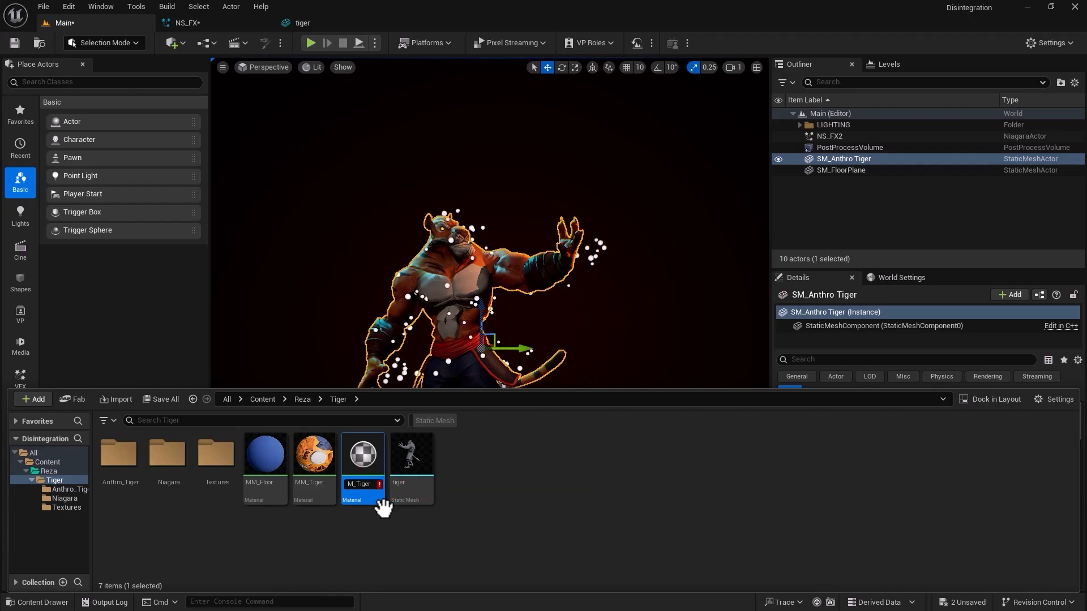
{"action": "type", "text": "_Dynamic"}
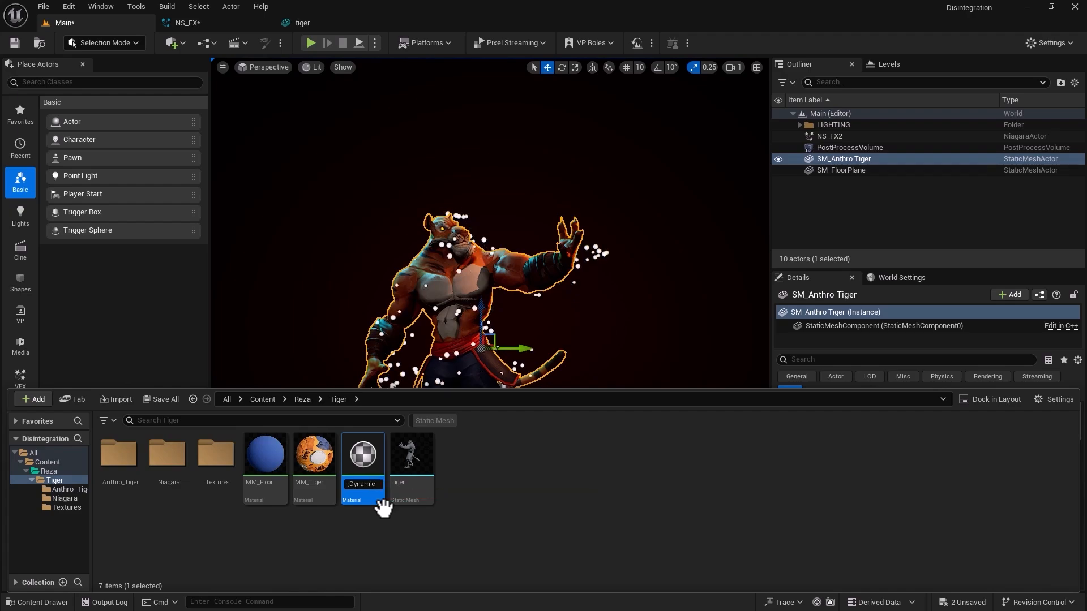
{"action": "key", "text": "Return"}
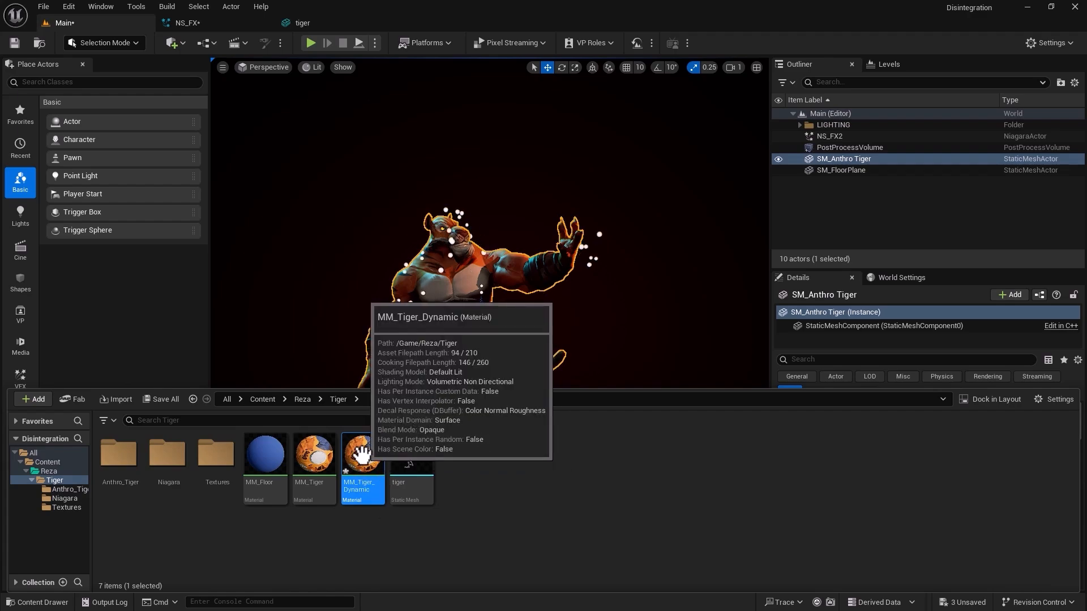
Assign the MM_Tiger_Dynamic material from the Tiger folder to the Sprite Renderer of the NE_Main emitter in NS_FX.
{"action": "left_click", "coordinate": [208, 24]}
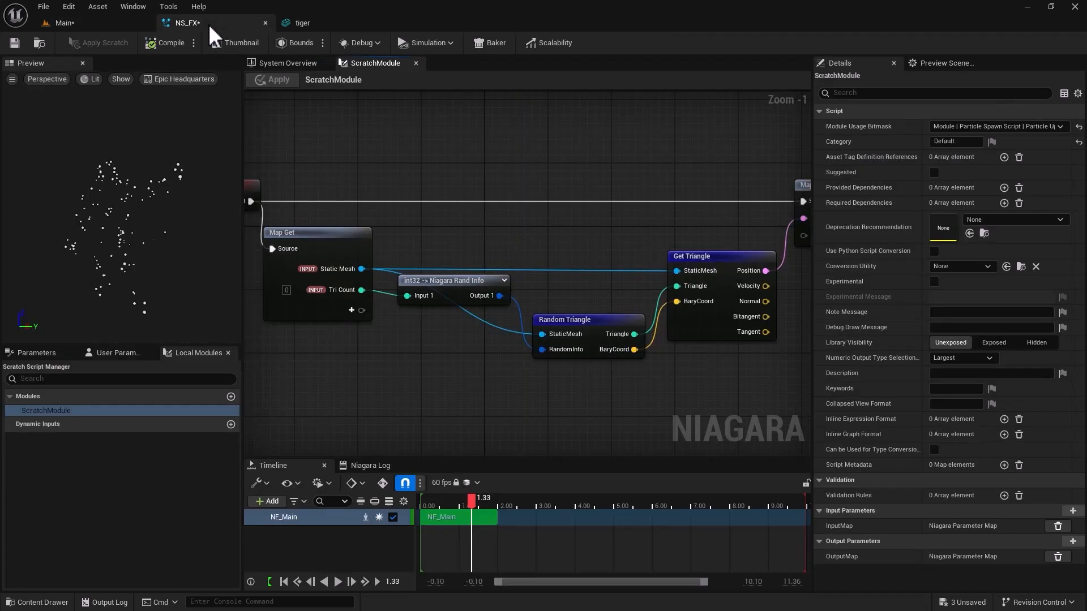
{"action": "left_click", "coordinate": [292, 63]}
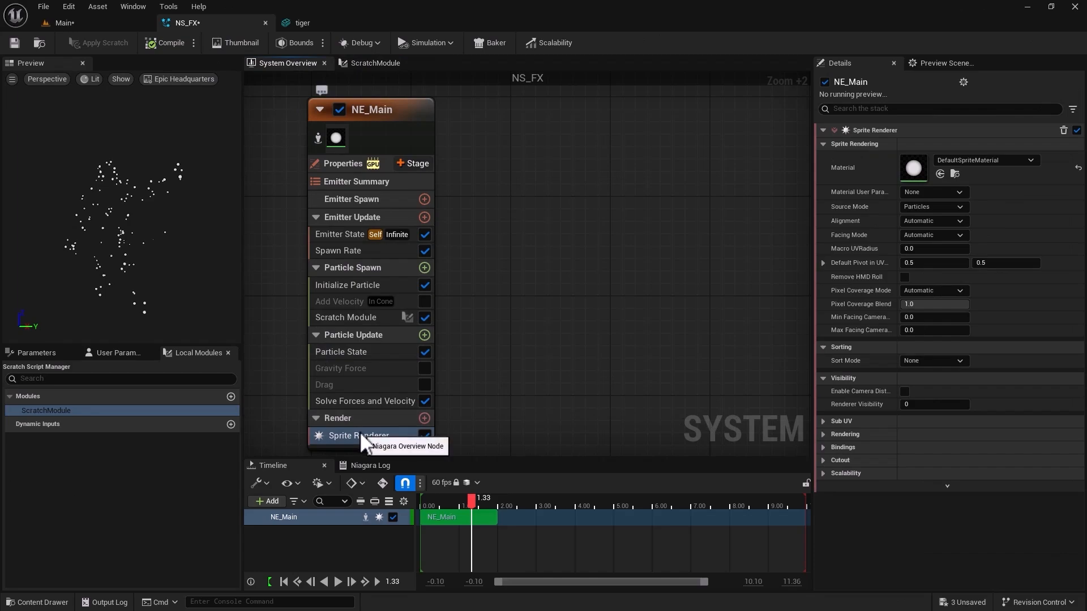
{"action": "left_click", "coordinate": [125, 22]}
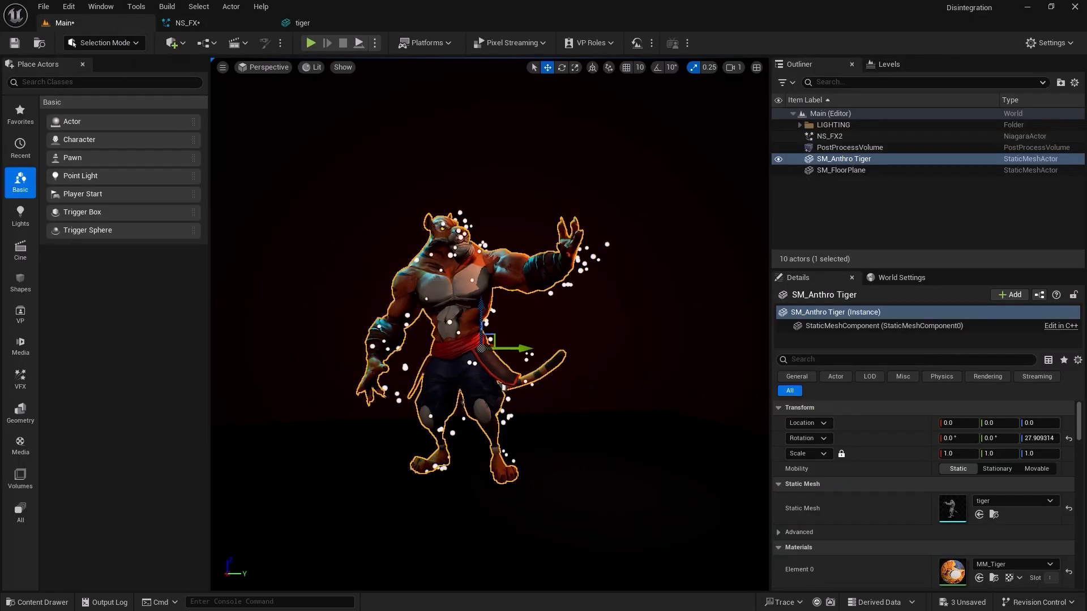
{"action": "left_click", "coordinate": [38, 602]}
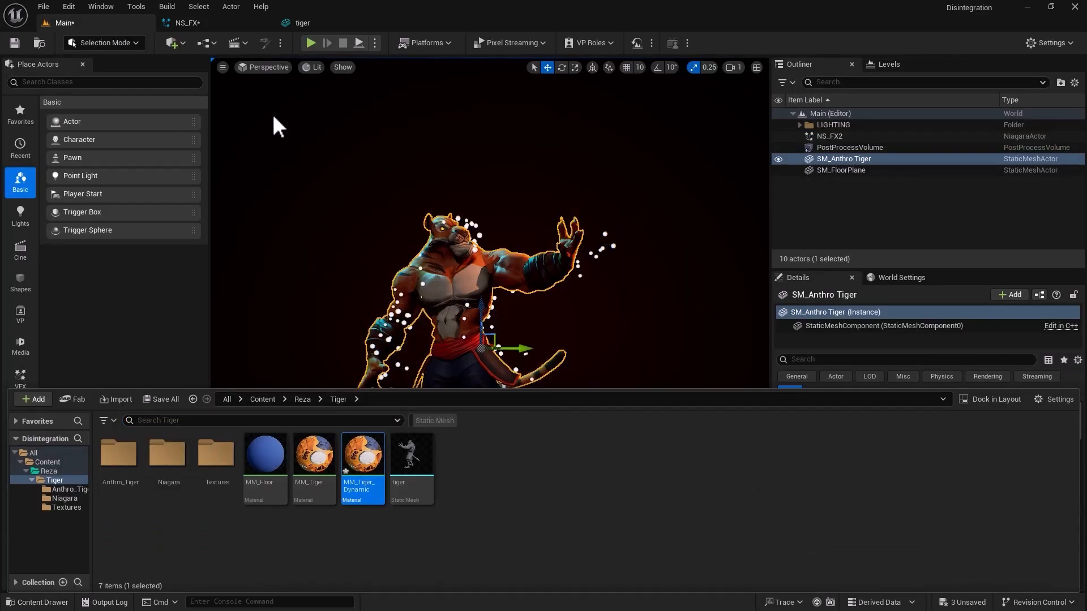
{"action": "left_click", "coordinate": [216, 26]}
{"action": "left_click", "coordinate": [385, 437]}
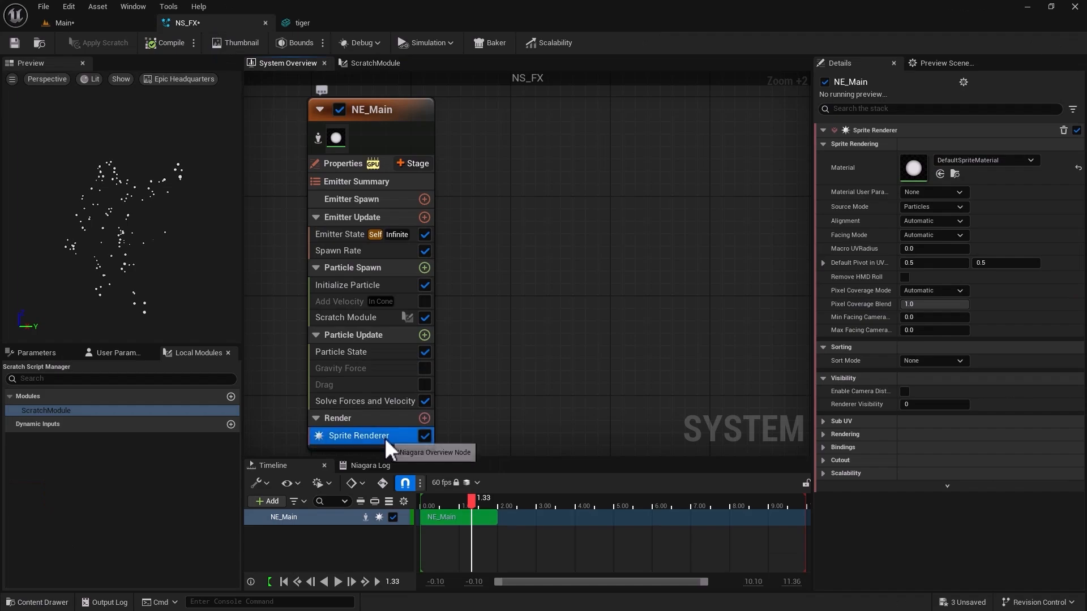
{"action": "left_click", "coordinate": [939, 174]}
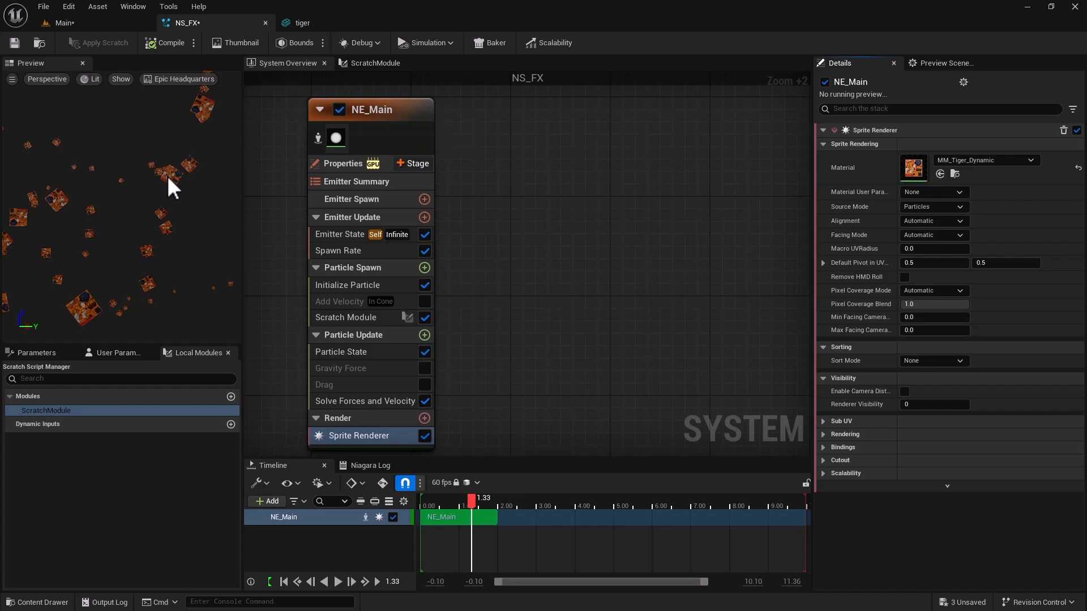
Open the MM_Tiger_Dynamic material and add a Dynamic Parameter node in free space ahead of the texture samples.
{"action": "left_click", "coordinate": [110, 25]}
{"action": "left_click", "coordinate": [35, 601]}
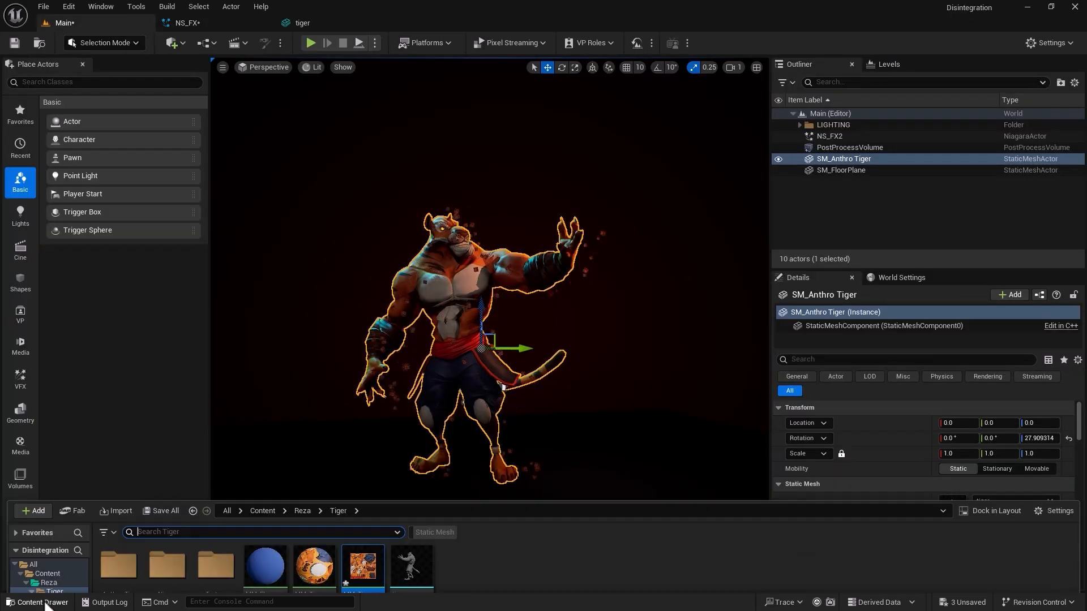
{"action": "double_click", "coordinate": [362, 487]}
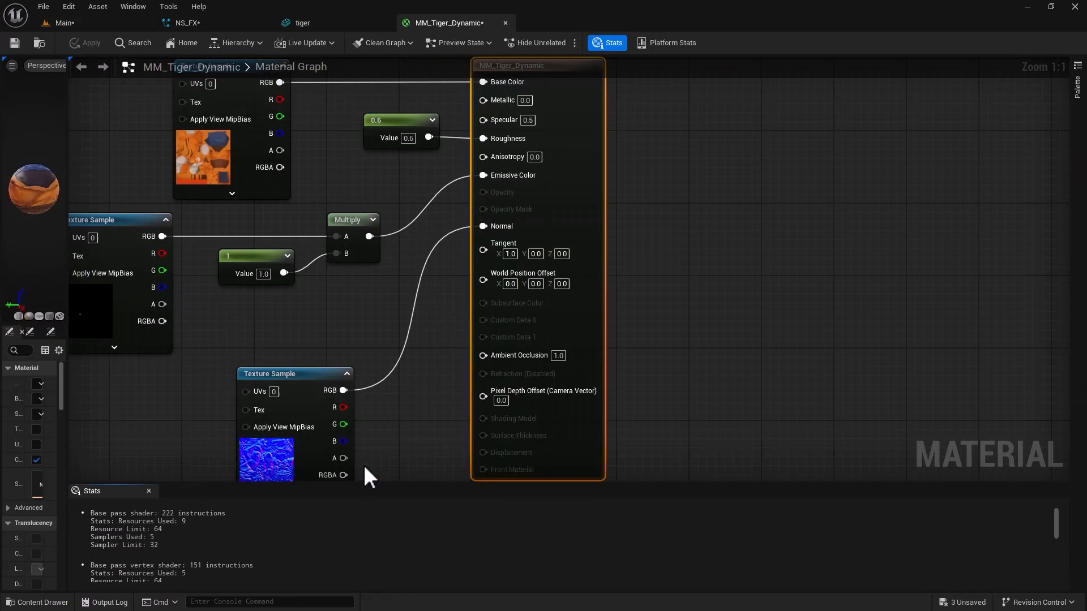
{"action": "scroll", "coordinate": [164, 433], "scroll_direction": "down", "scroll_amount": 2}
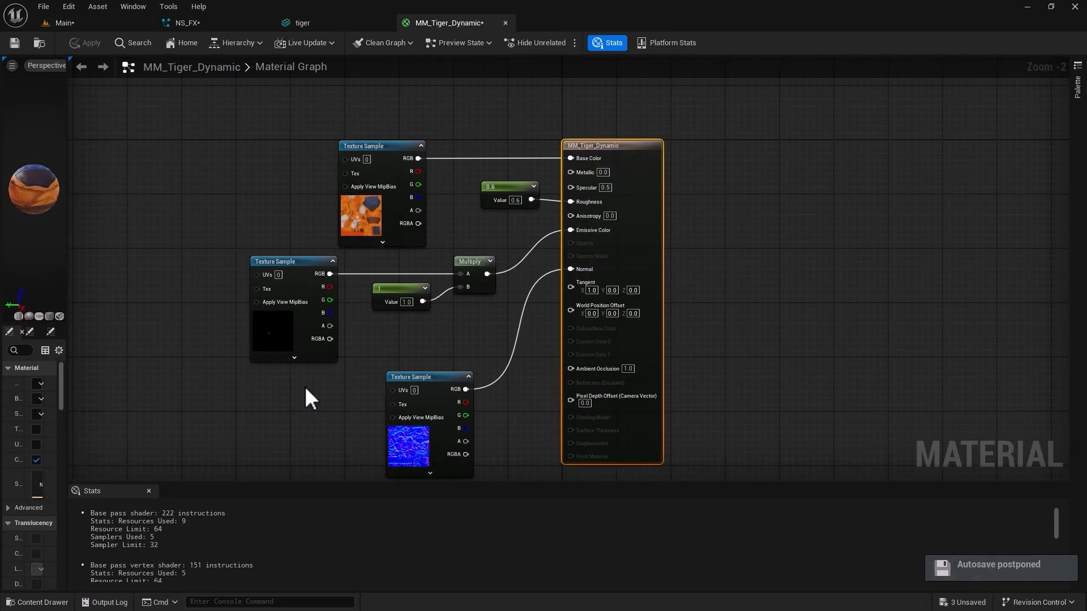
{"action": "right_click_drag", "start_coordinate": [243, 420], "coordinate": [502, 433]}
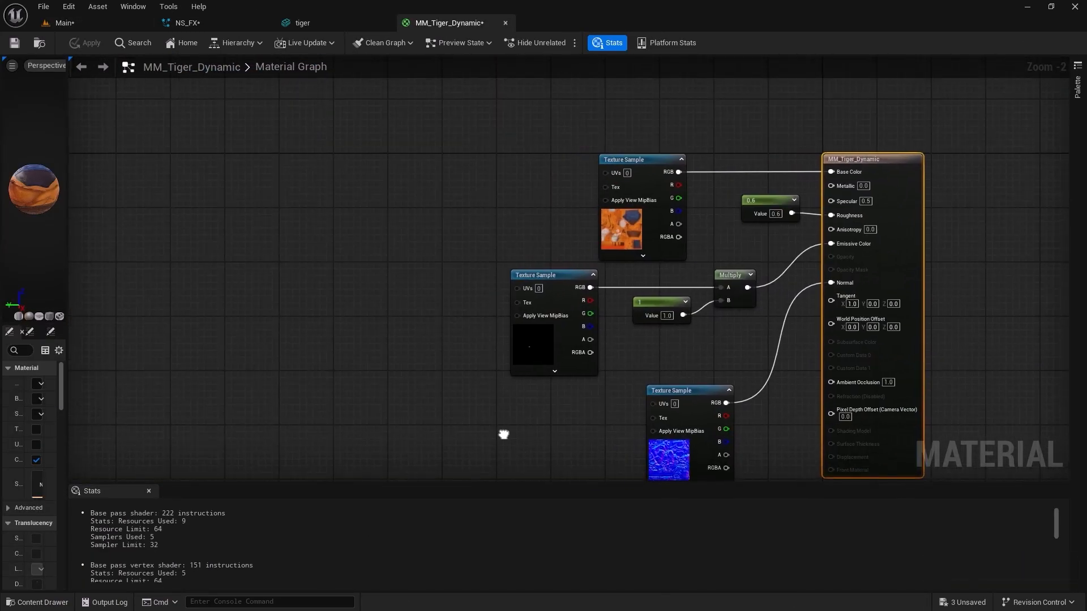
{"action": "left_click", "coordinate": [350, 194]}
{"action": "right_click", "coordinate": [350, 193]}
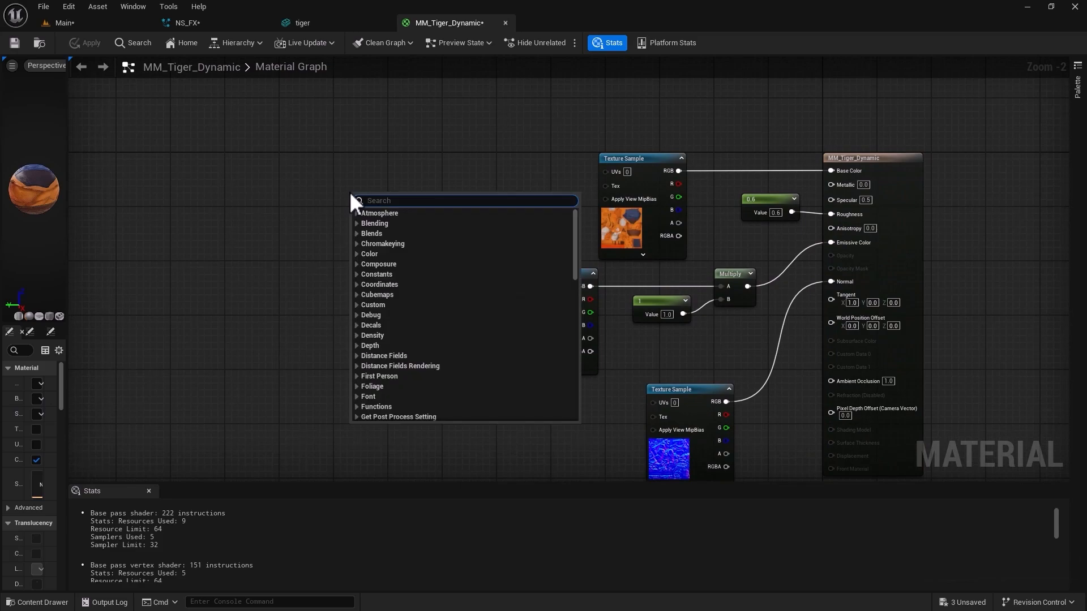
{"action": "type", "text": "dynamic"}
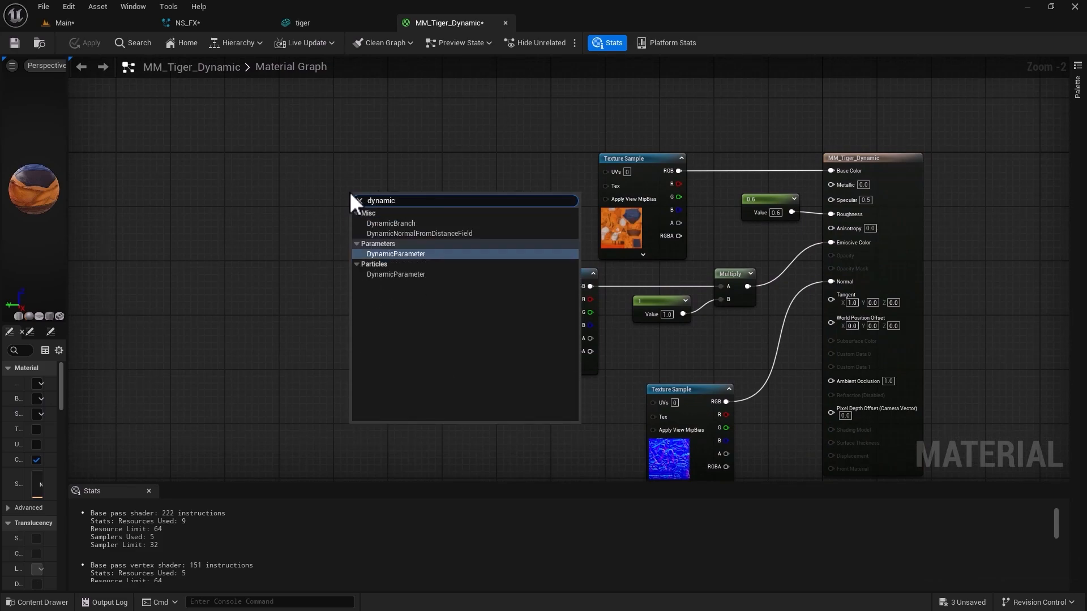
{"action": "left_click", "coordinate": [379, 254]}
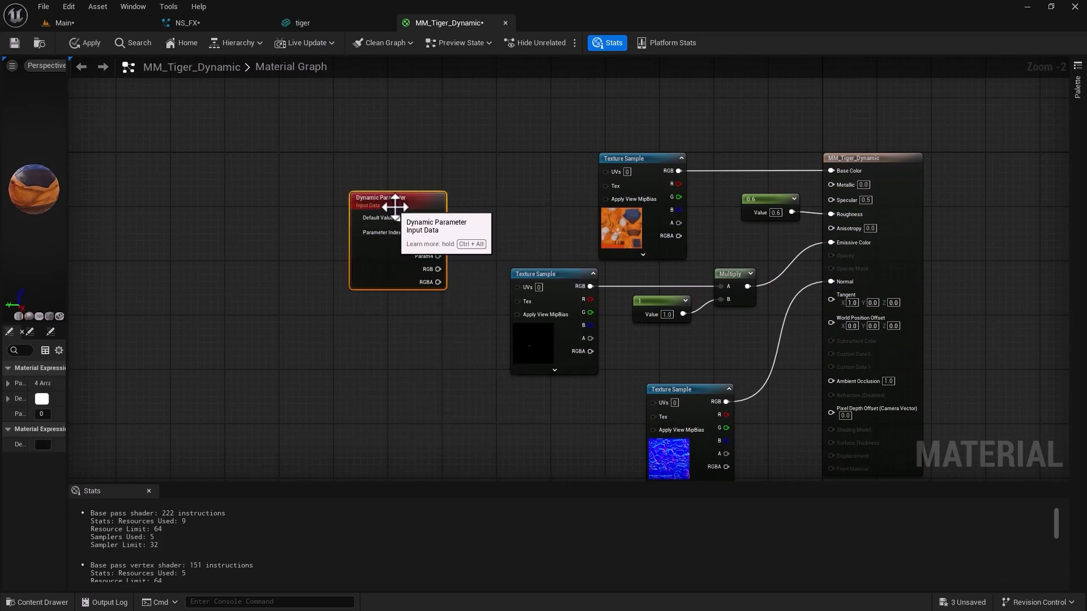
{"action": "left_click_drag", "start_coordinate": [395, 206], "coordinate": [318, 195]}
Add a MakeFloat2 node between the Dynamic Parameter node and the base color texture sample.
{"action": "left_click", "coordinate": [410, 207]}
{"action": "right_click", "coordinate": [409, 207]}
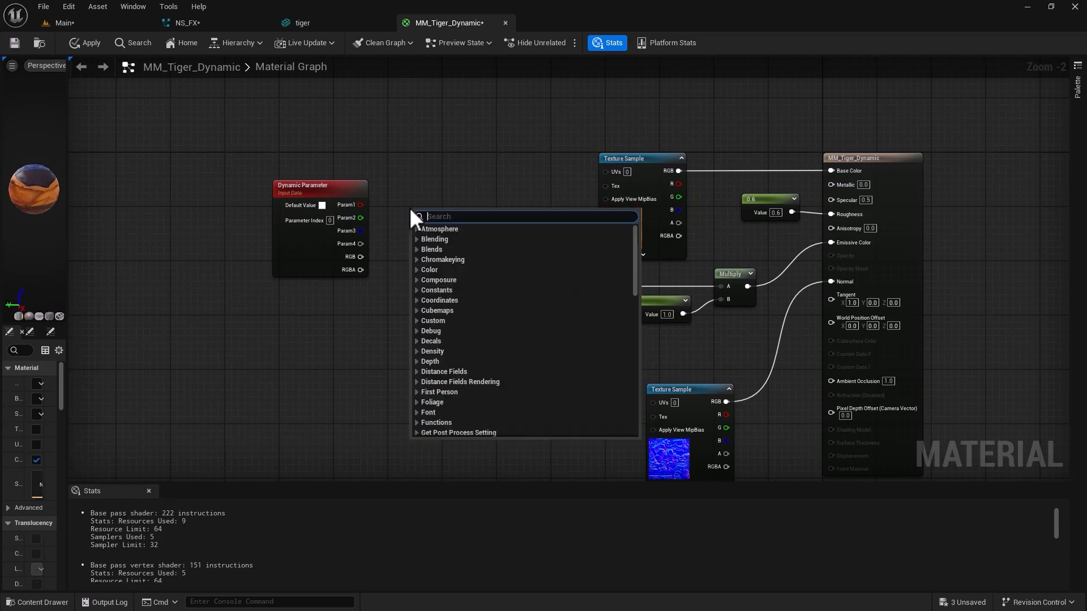
{"action": "type", "text": "makefloa"}
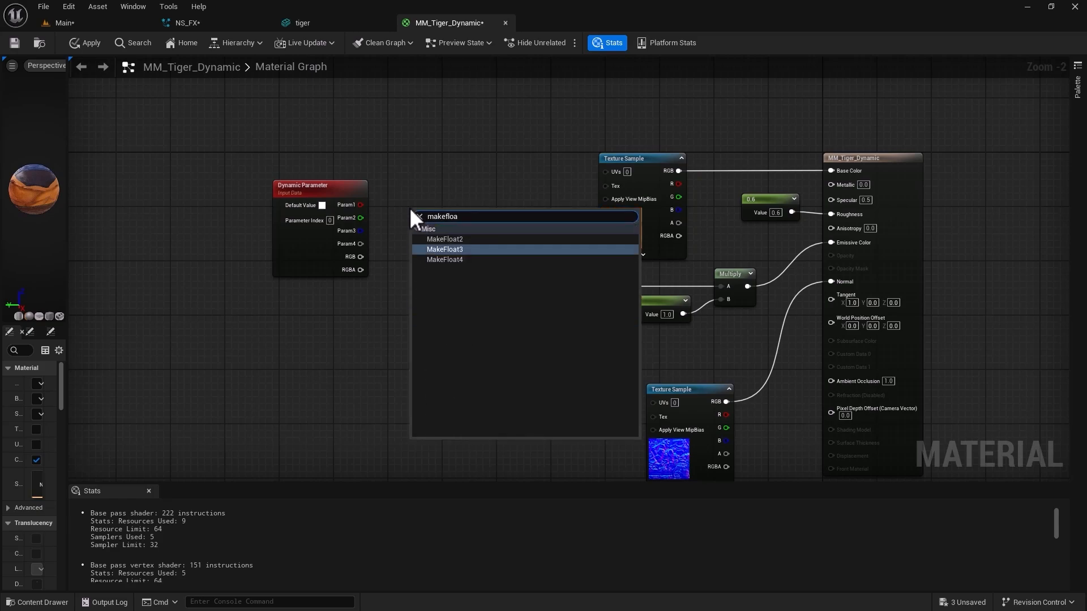
{"action": "key", "text": "Up"}
{"action": "key", "text": "Return"}
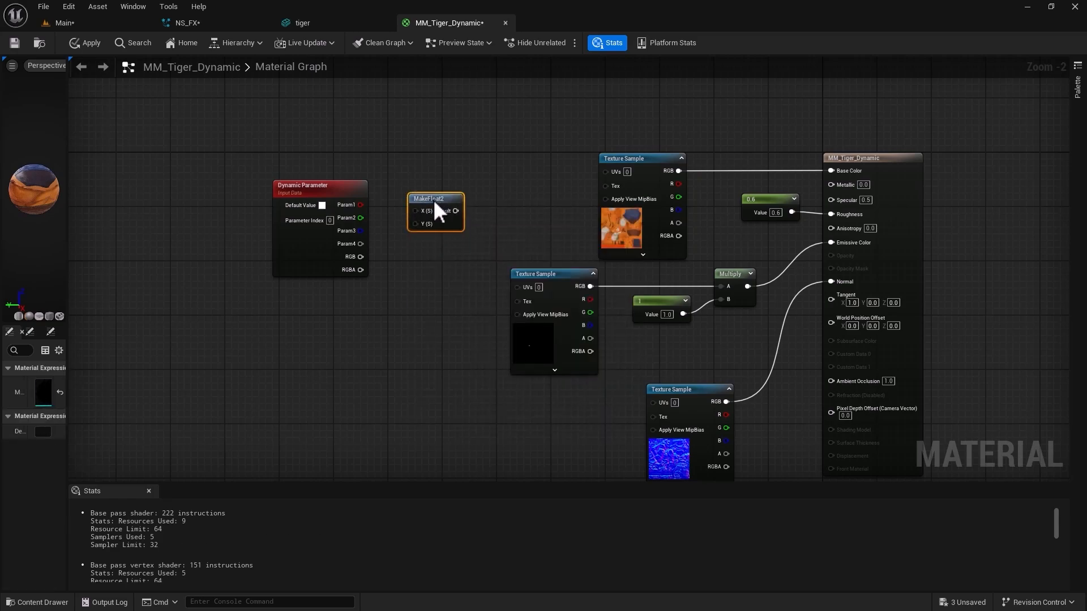
Wire Param1 and Param2 into MakeFloat2's X and Y, connect its result to the UVs of all three texture samples, and save the material.
{"action": "left_click_drag", "start_coordinate": [433, 196], "coordinate": [606, 170]}
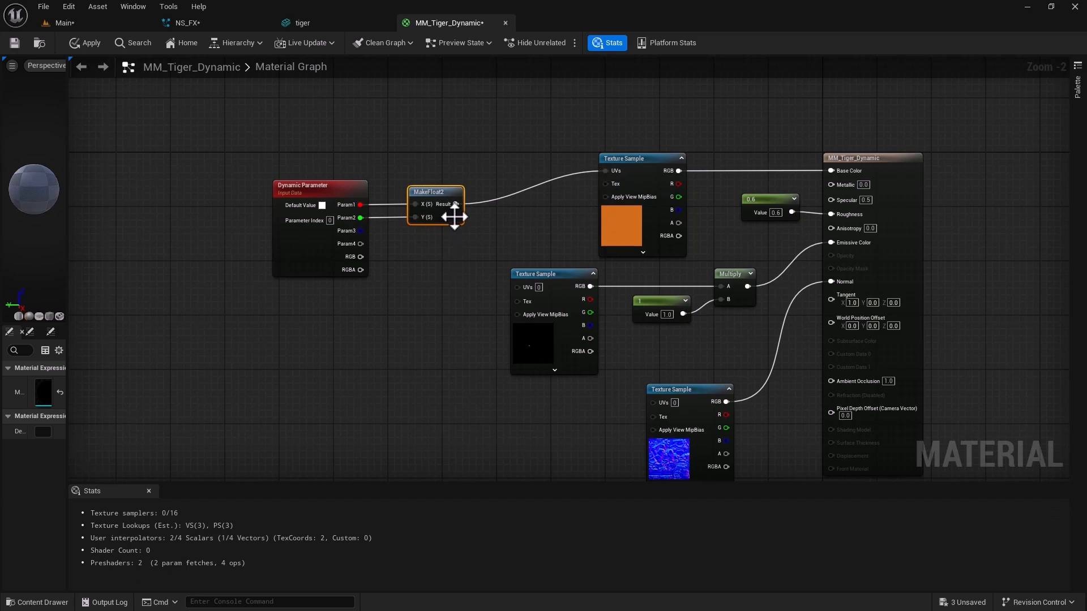
{"action": "left_click_drag", "start_coordinate": [456, 205], "coordinate": [517, 286]}
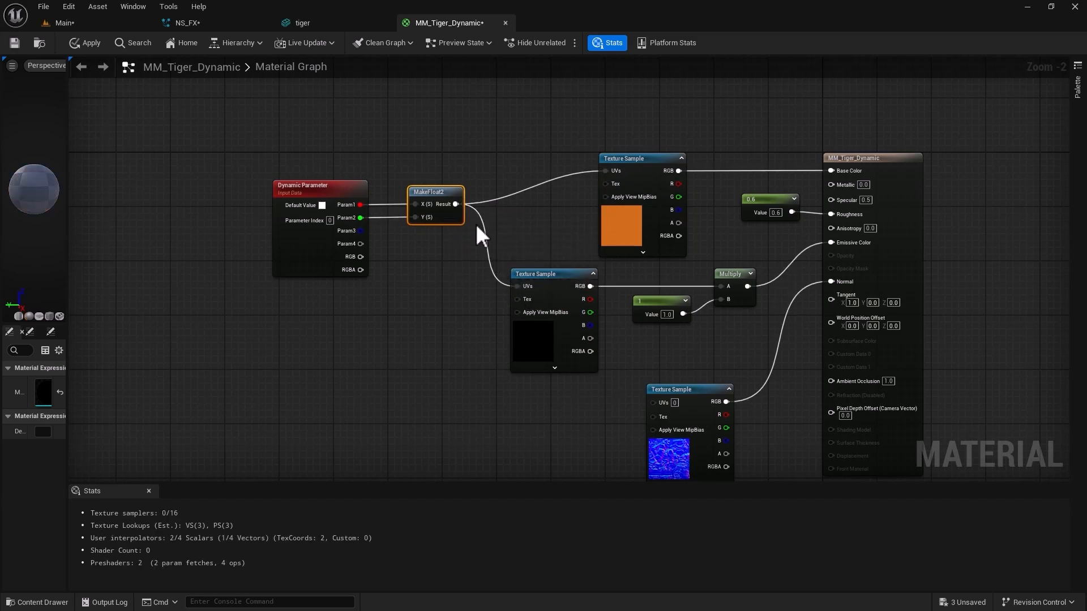
{"action": "left_click_drag", "start_coordinate": [456, 206], "coordinate": [654, 400]}
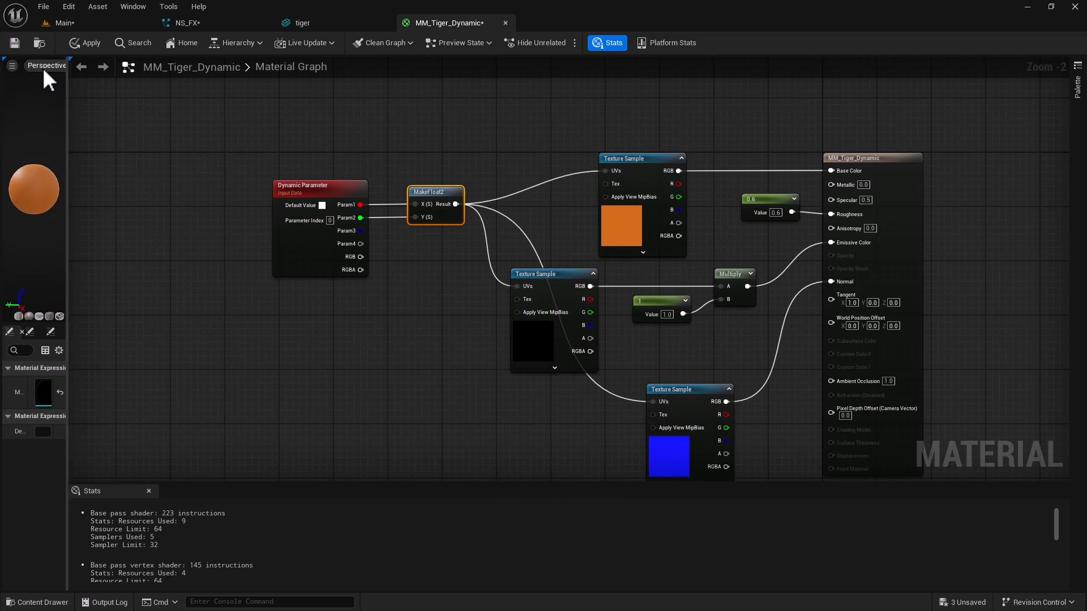
{"action": "left_click", "coordinate": [17, 45]}
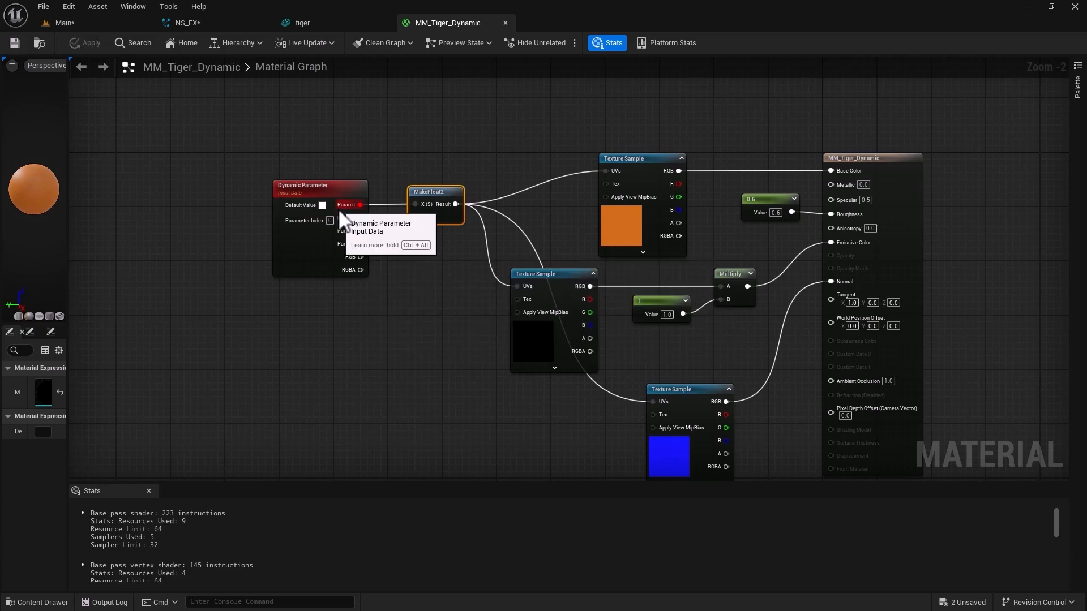
In the ScratchModule graph of NS_FX, add a Get Triangle UV node fed by the Static Mesh input and place it below Get Triangle.
{"action": "left_click", "coordinate": [252, 23]}
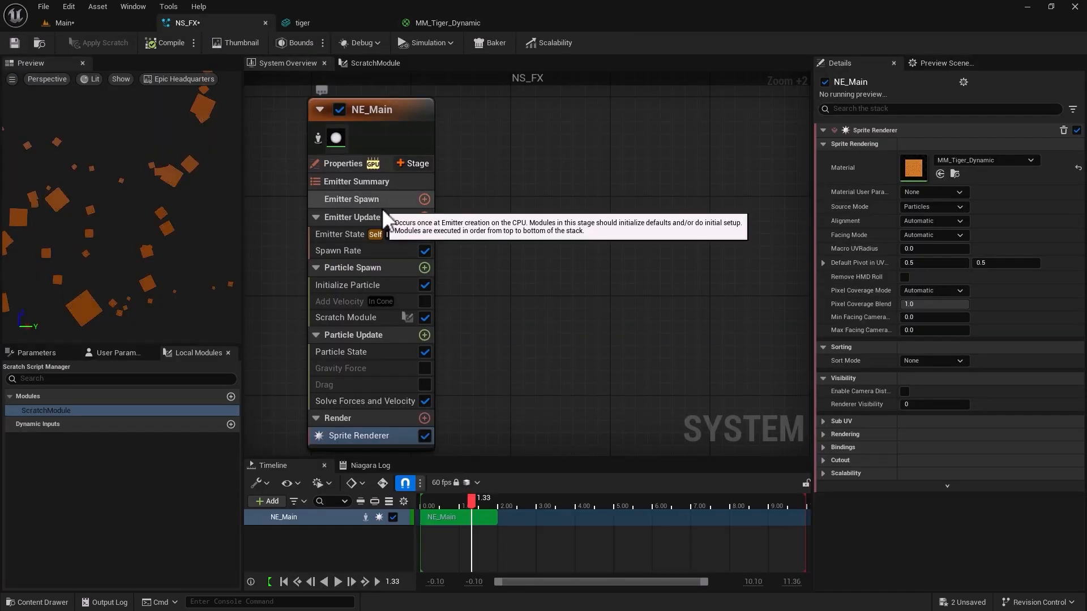
{"action": "left_click", "coordinate": [374, 64]}
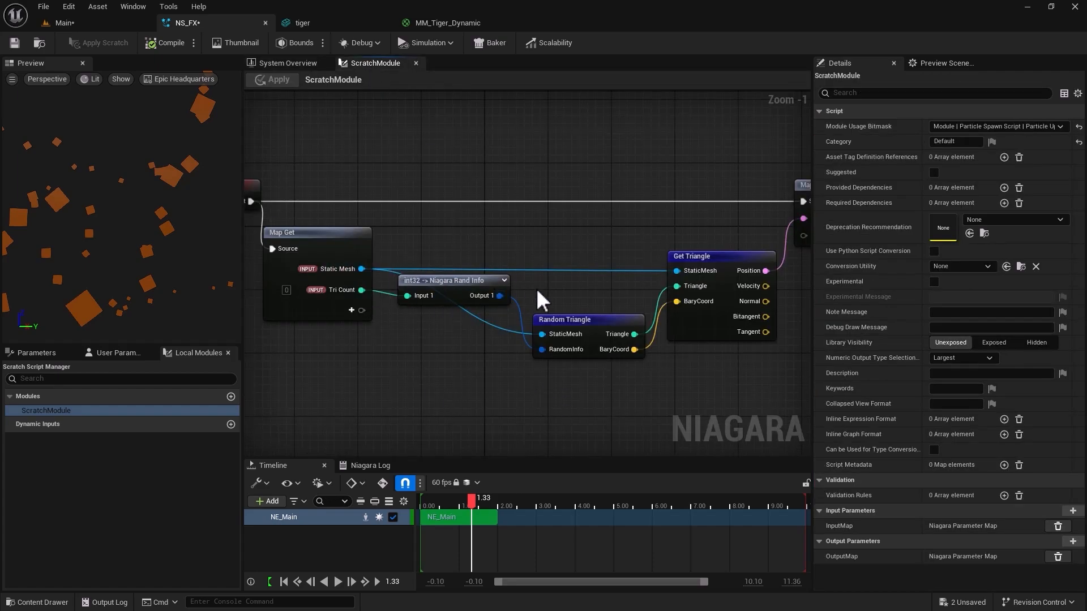
{"action": "scroll", "coordinate": [554, 423], "scroll_direction": "down", "scroll_amount": 2}
{"action": "right_click_drag", "start_coordinate": [596, 423], "coordinate": [578, 404]}
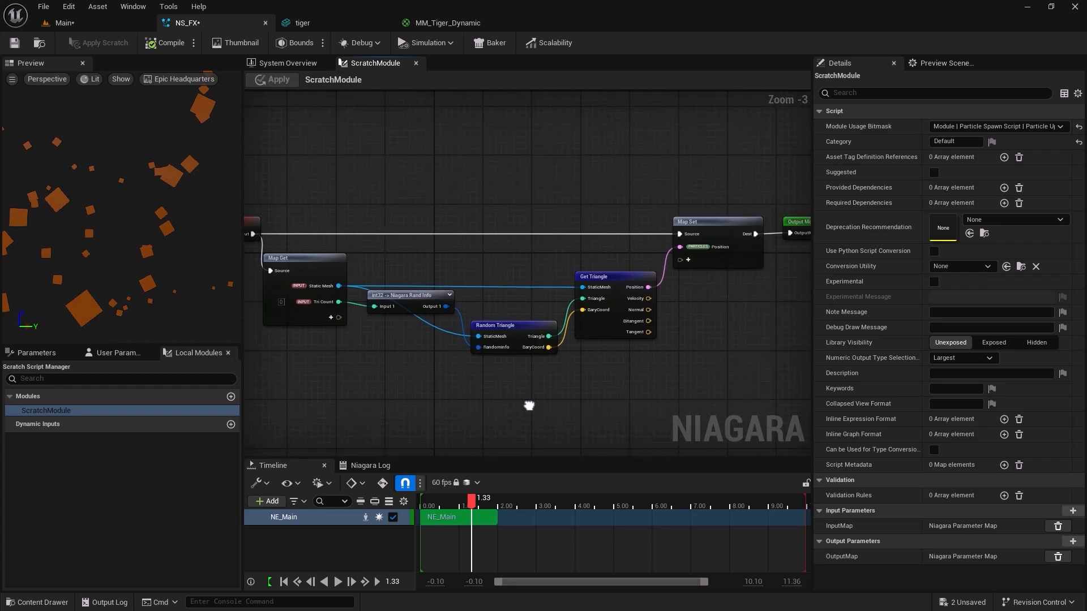
{"action": "left_click_drag", "start_coordinate": [386, 159], "coordinate": [654, 420]}
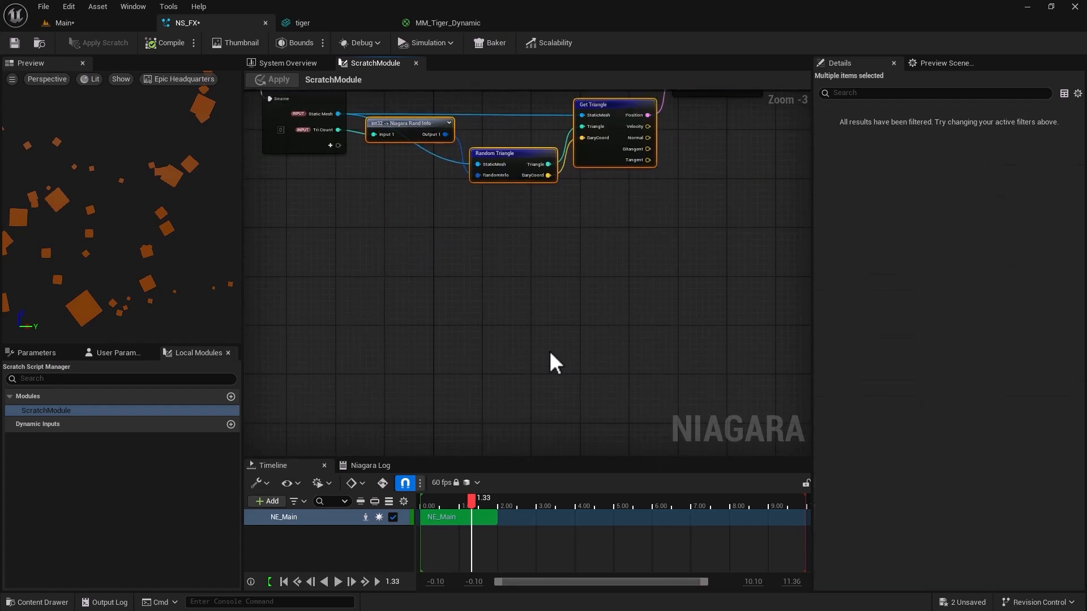
{"action": "left_click", "coordinate": [549, 351]}
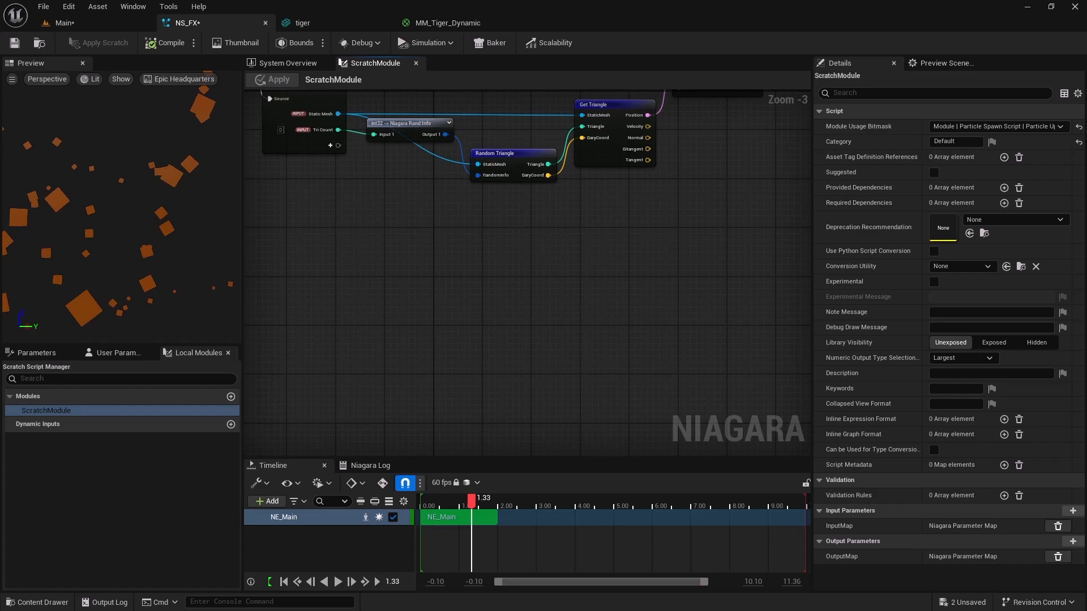
{"action": "right_click_drag", "start_coordinate": [451, 258], "coordinate": [399, 351]}
{"action": "scroll", "coordinate": [407, 332], "scroll_direction": "up", "scroll_amount": 3}
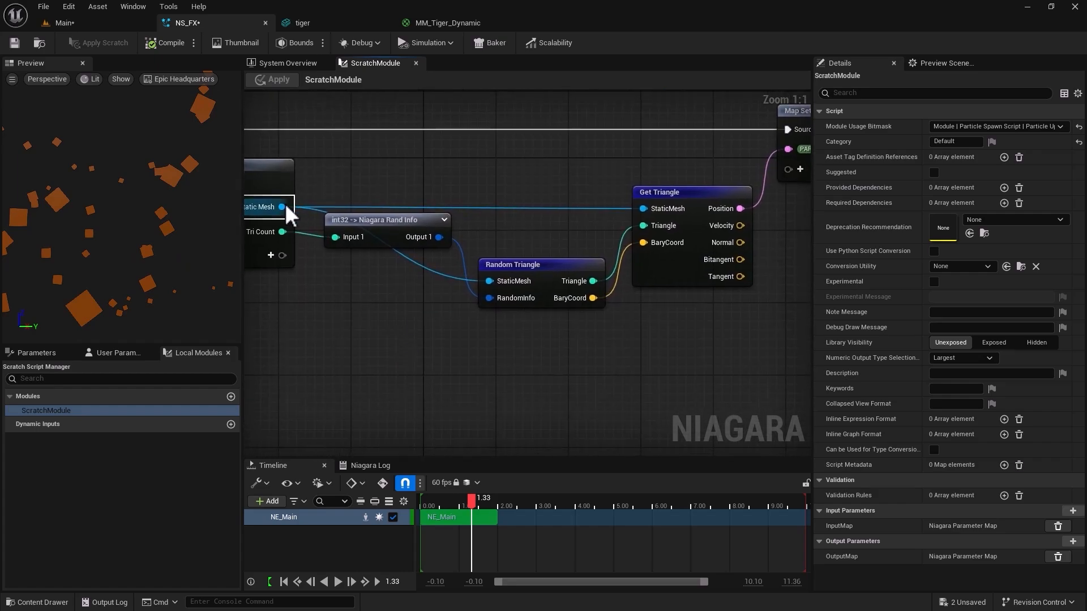
{"action": "left_click_drag", "start_coordinate": [282, 206], "coordinate": [624, 369]}
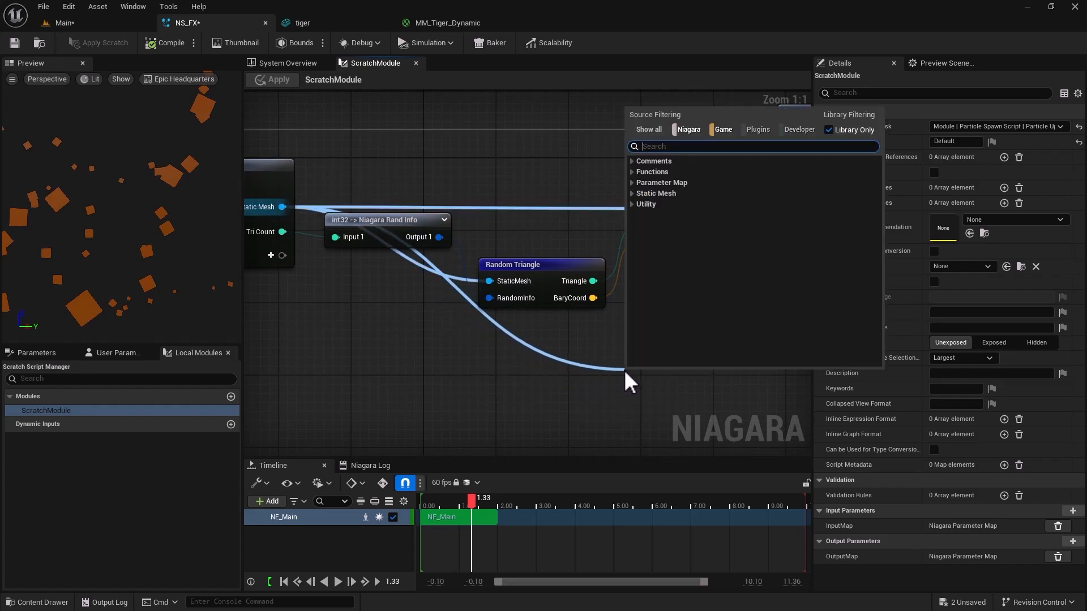
{"action": "type", "text": "get "}
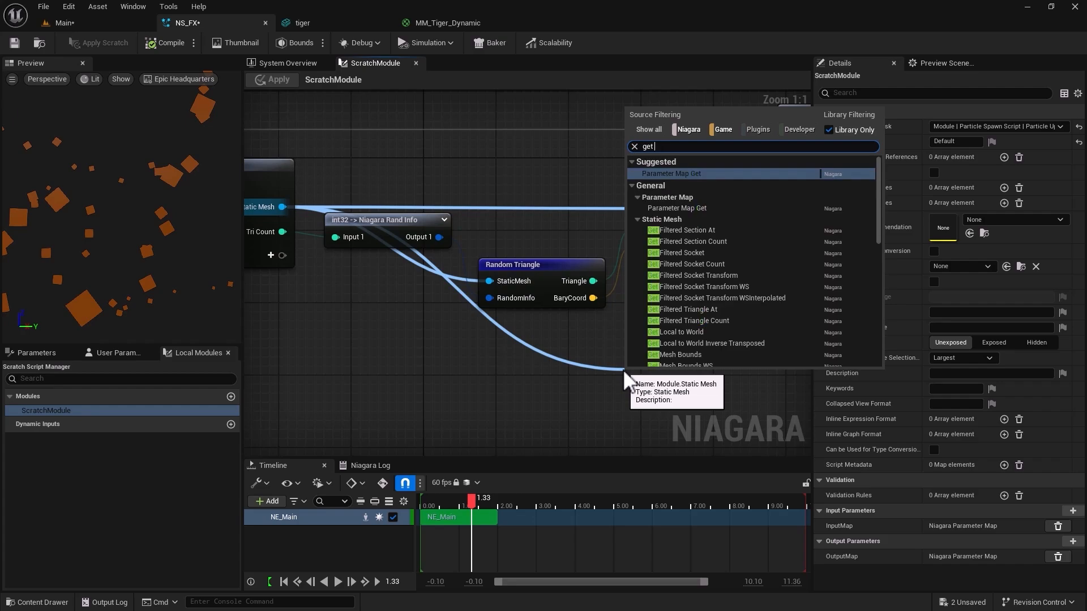
{"action": "type", "text": "triangle"}
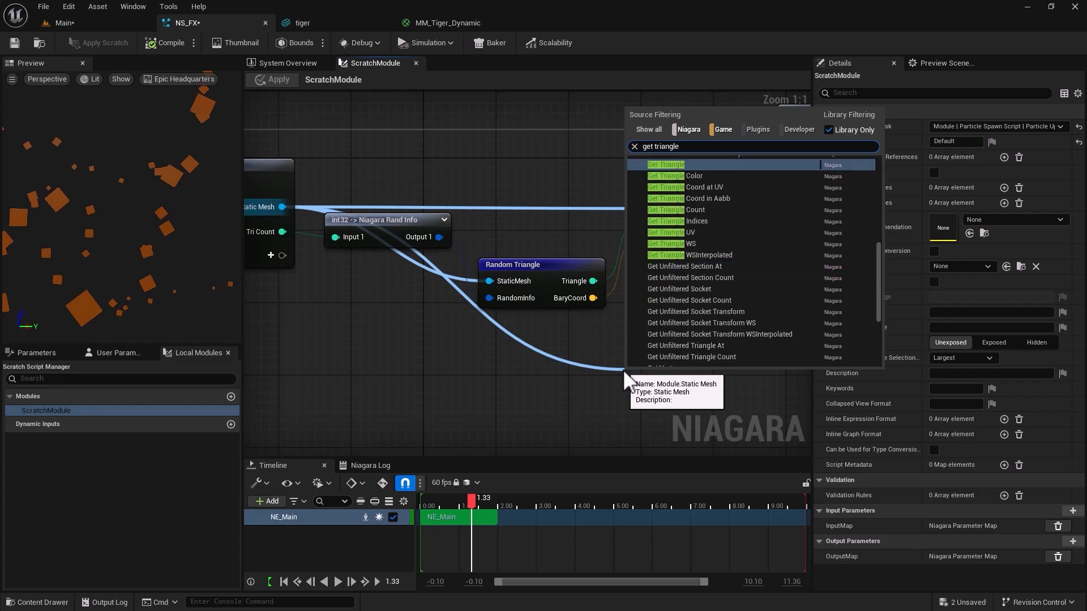
{"action": "left_click", "coordinate": [690, 233]}
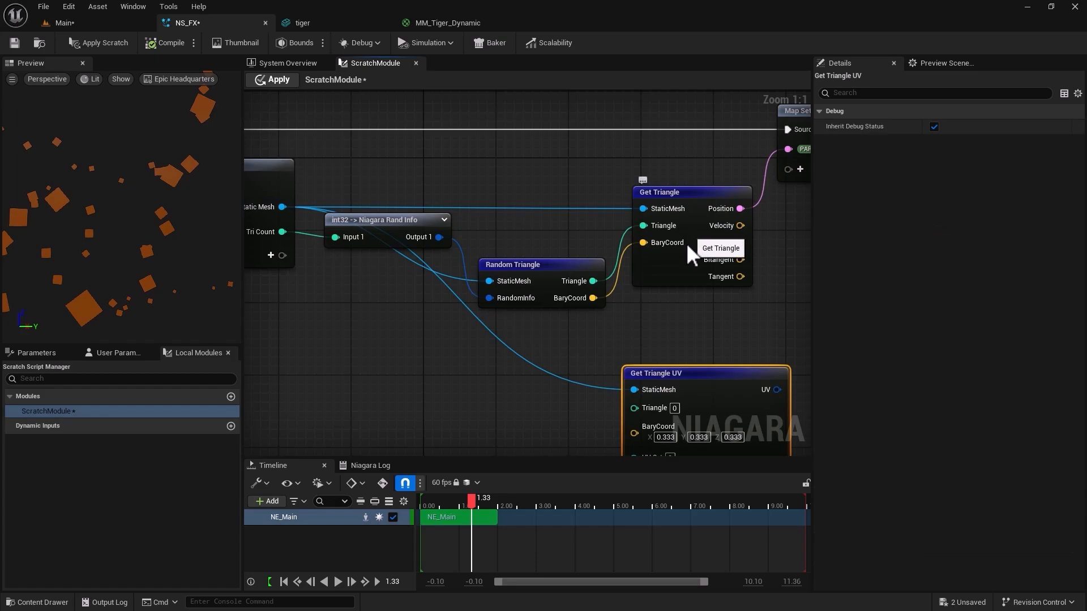
{"action": "left_click_drag", "start_coordinate": [669, 374], "coordinate": [682, 341]}
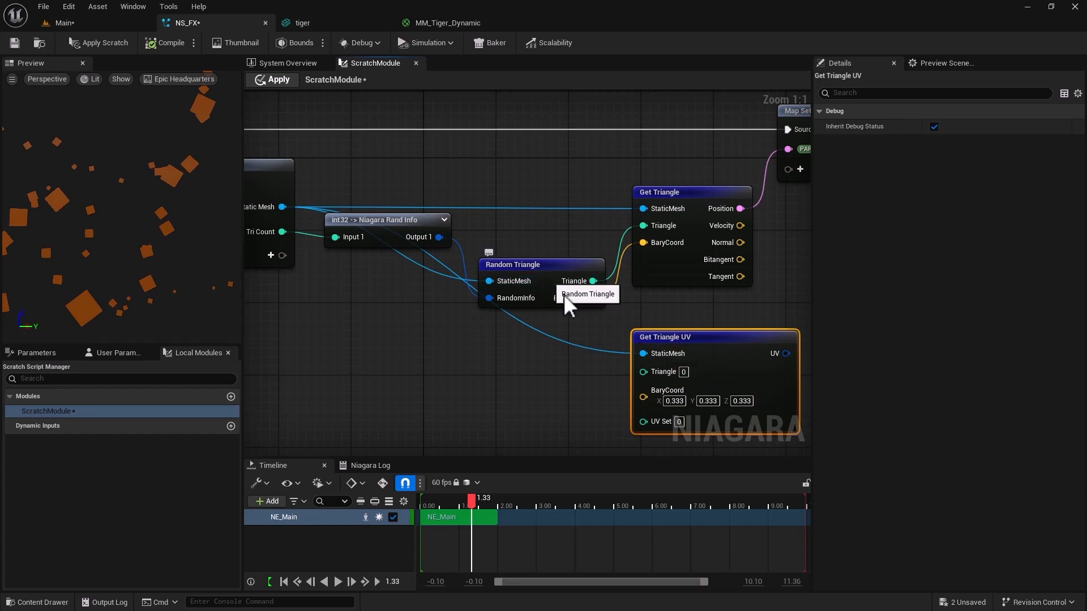
Connect Random Triangle's Triangle output to the Triangle and BaryCoord inputs of Get Triangle UV, and arrange the int32 -> Vector conversion node between them.
{"action": "left_click_drag", "start_coordinate": [592, 281], "coordinate": [643, 371]}
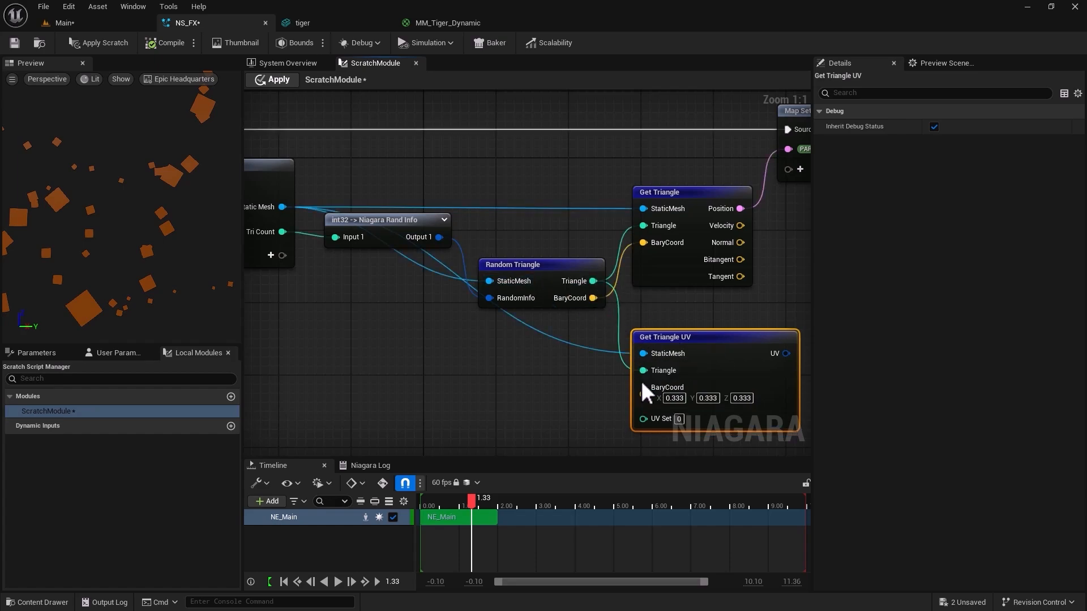
{"action": "left_click_drag", "start_coordinate": [592, 281], "coordinate": [643, 392]}
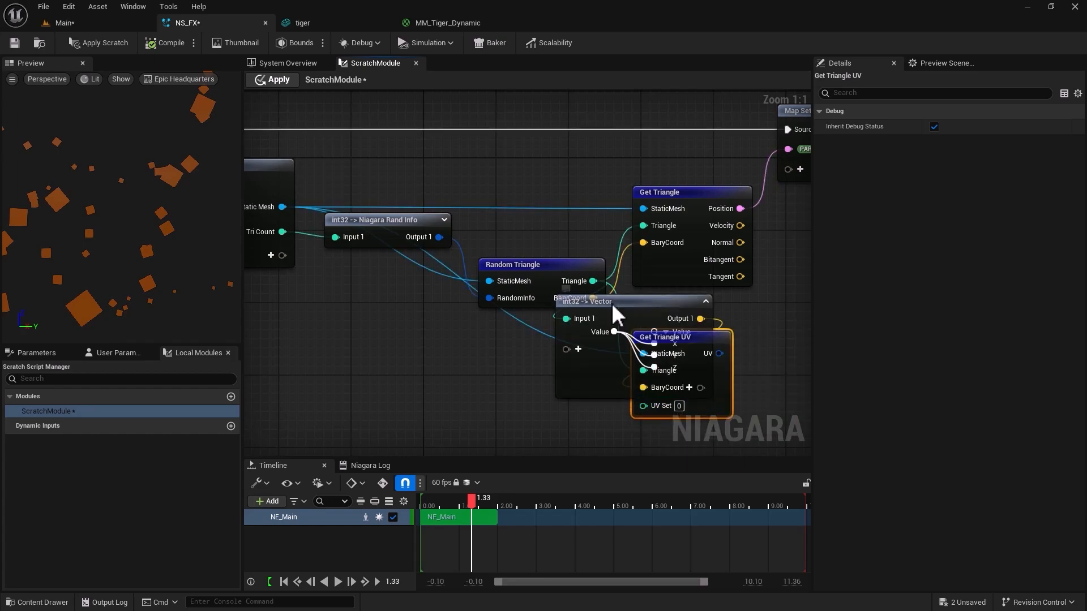
{"action": "left_click_drag", "start_coordinate": [612, 304], "coordinate": [572, 361]}
{"action": "left_click", "coordinate": [562, 355]}
{"action": "right_click_drag", "start_coordinate": [571, 420], "coordinate": [376, 388]}
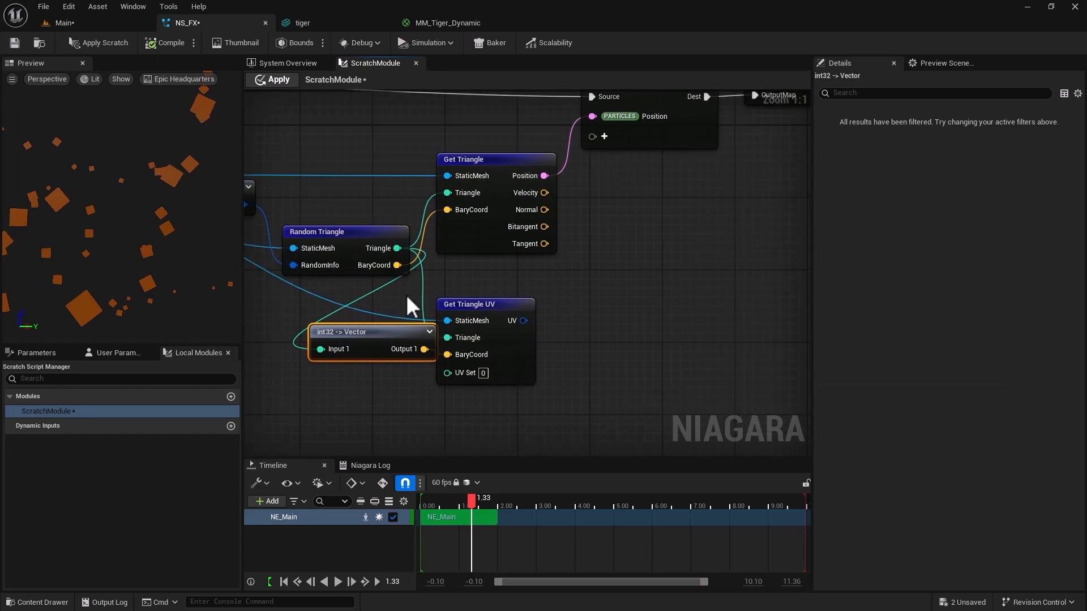
{"action": "left_click_drag", "start_coordinate": [486, 299], "coordinate": [599, 309]}
{"action": "left_click_drag", "start_coordinate": [389, 335], "coordinate": [456, 317]}
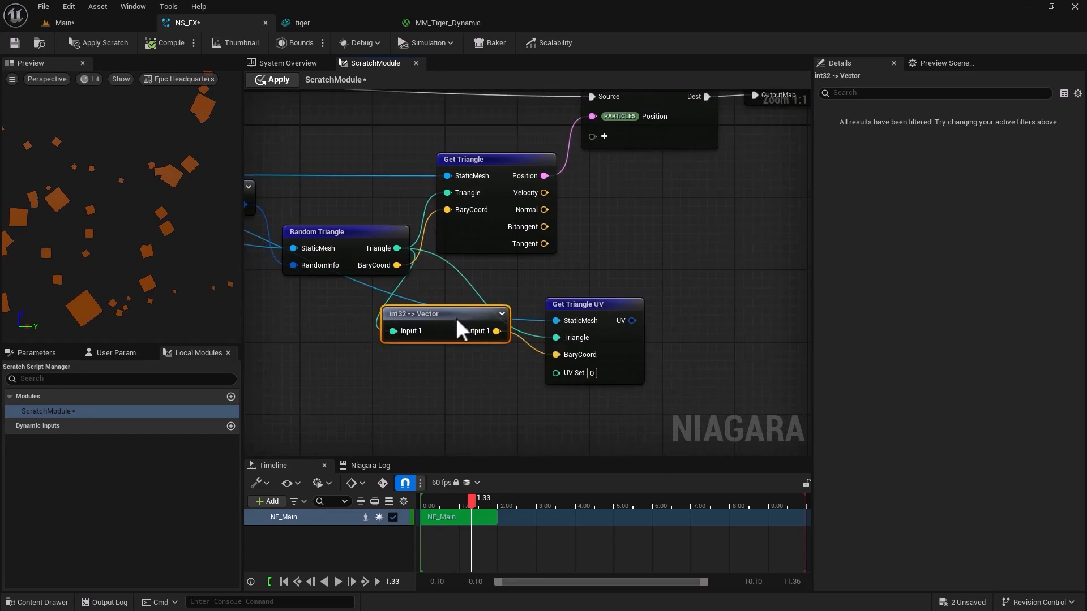
{"action": "right_click_drag", "start_coordinate": [693, 274], "coordinate": [594, 291]}
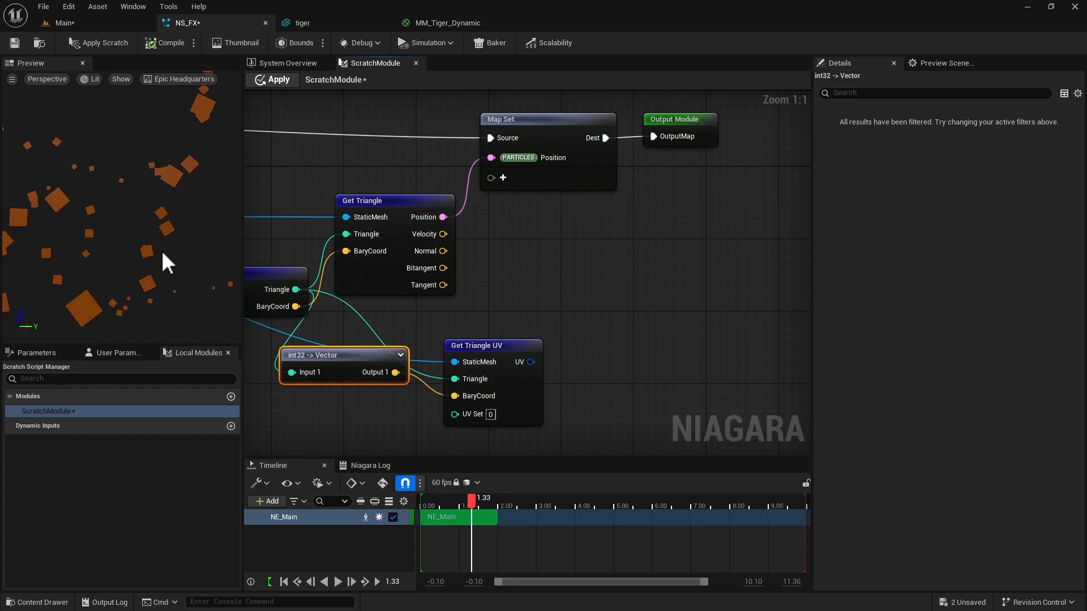
Add the Particles DynamicMaterialParameter to the Map Set node and feed it from the UV output of Get Triangle UV.
{"action": "left_click", "coordinate": [415, 24]}
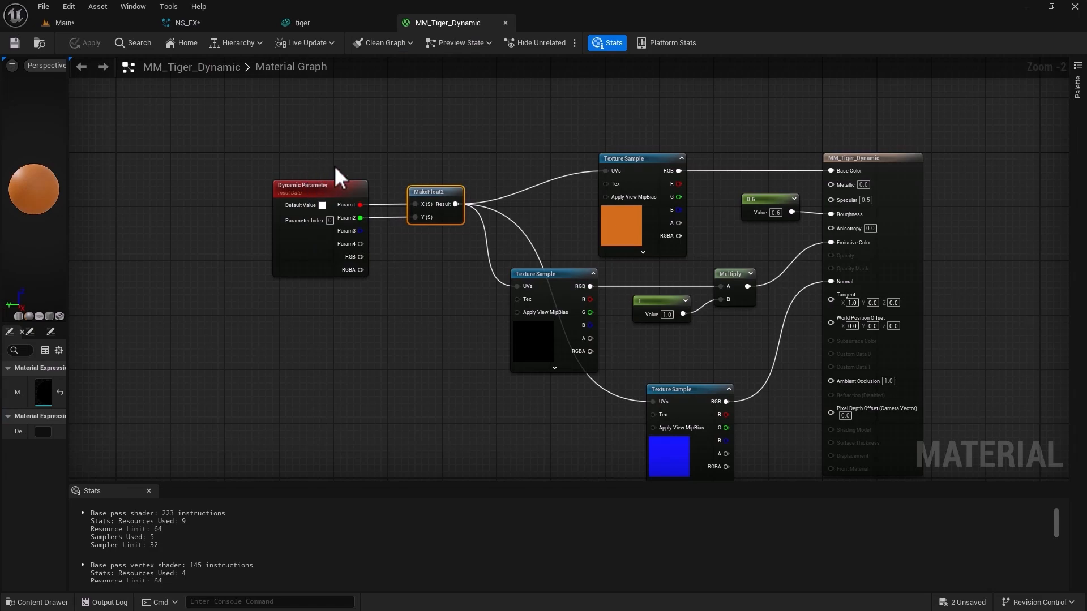
{"action": "left_click", "coordinate": [230, 22]}
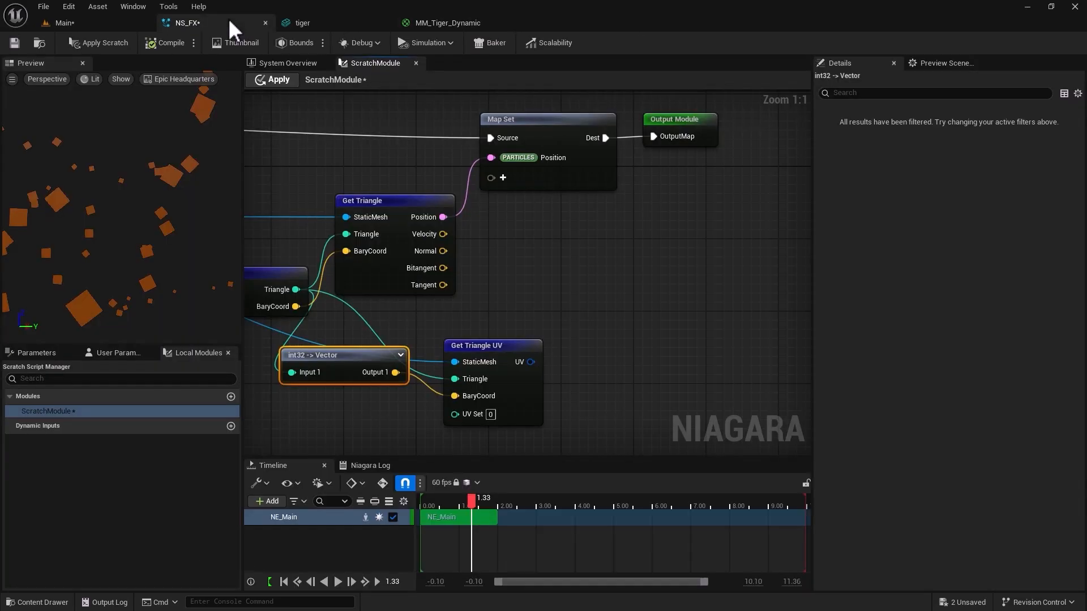
{"action": "left_click", "coordinate": [502, 178]}
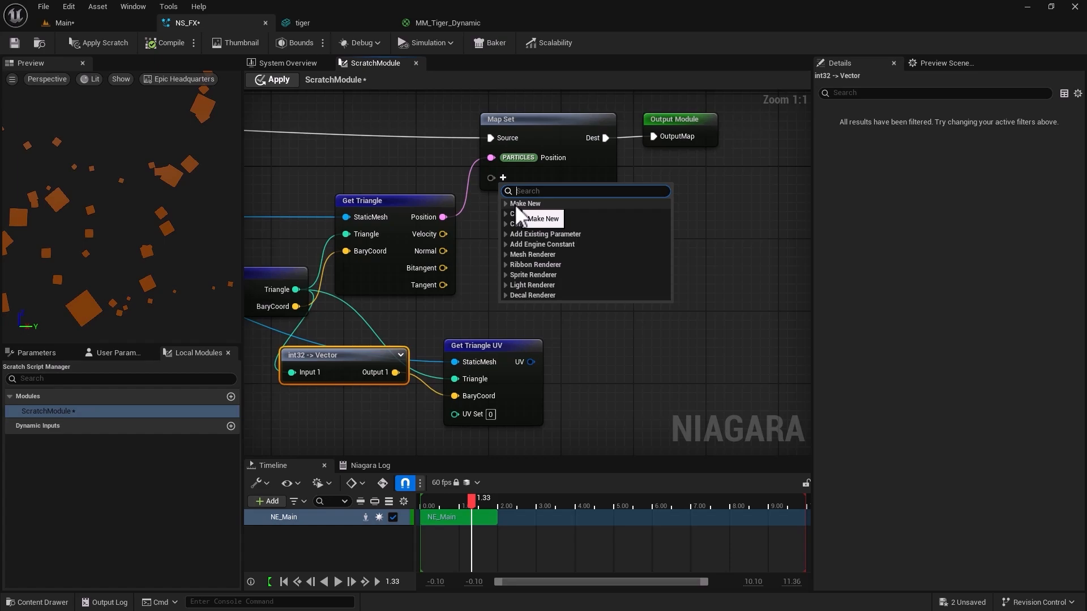
{"action": "type", "text": "dynamicmat"}
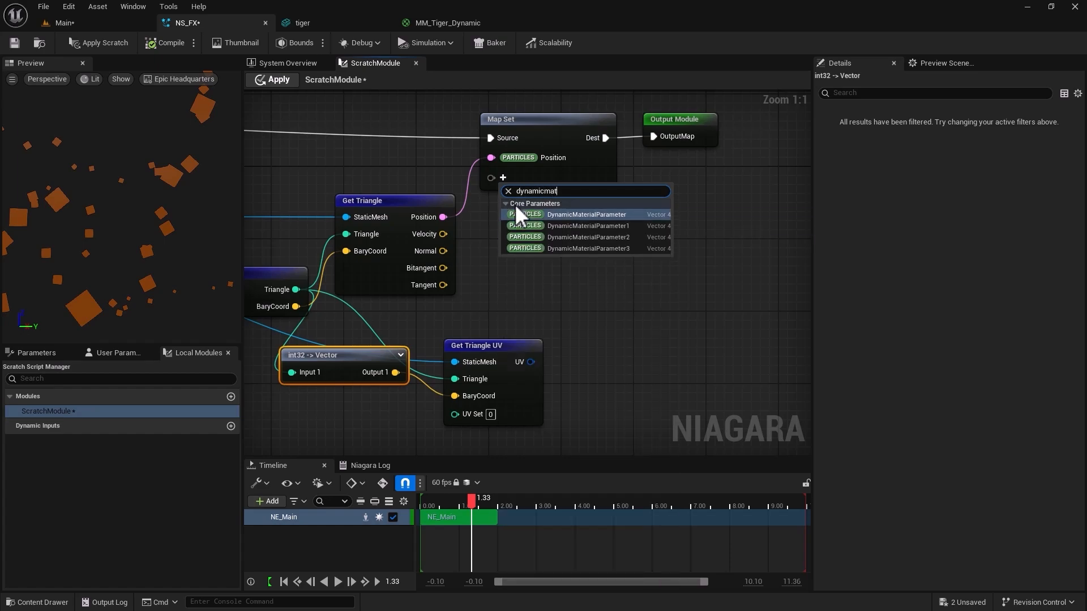
{"action": "type", "text": "er"}
{"action": "left_click", "coordinate": [543, 214]}
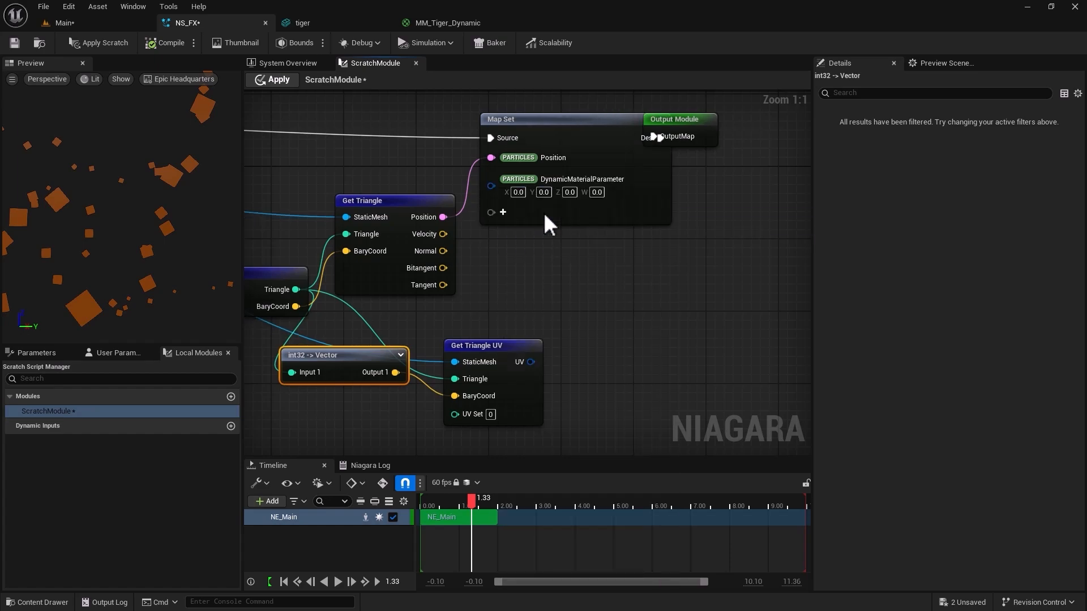
{"action": "left_click_drag", "start_coordinate": [528, 363], "coordinate": [491, 179]}
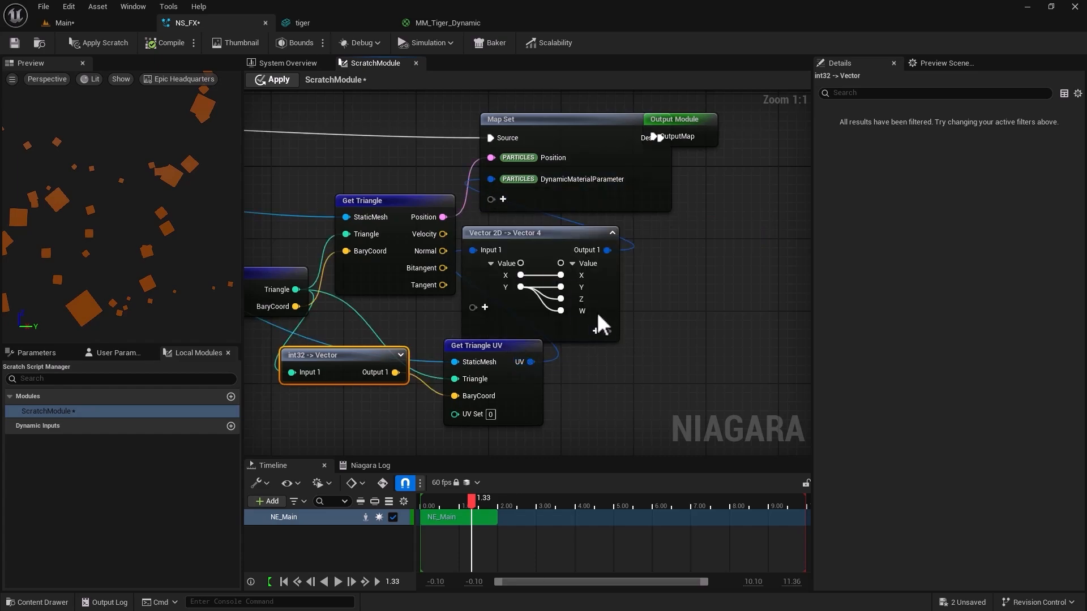
In MM_Tiger_Dynamic, move the Dynamic Parameter and MakeFloat2 nodes together slightly farther from the texture samples.
{"action": "left_click", "coordinate": [461, 23]}
{"action": "left_click_drag", "start_coordinate": [252, 153], "coordinate": [437, 297]}
{"action": "left_click_drag", "start_coordinate": [432, 188], "coordinate": [412, 181]}
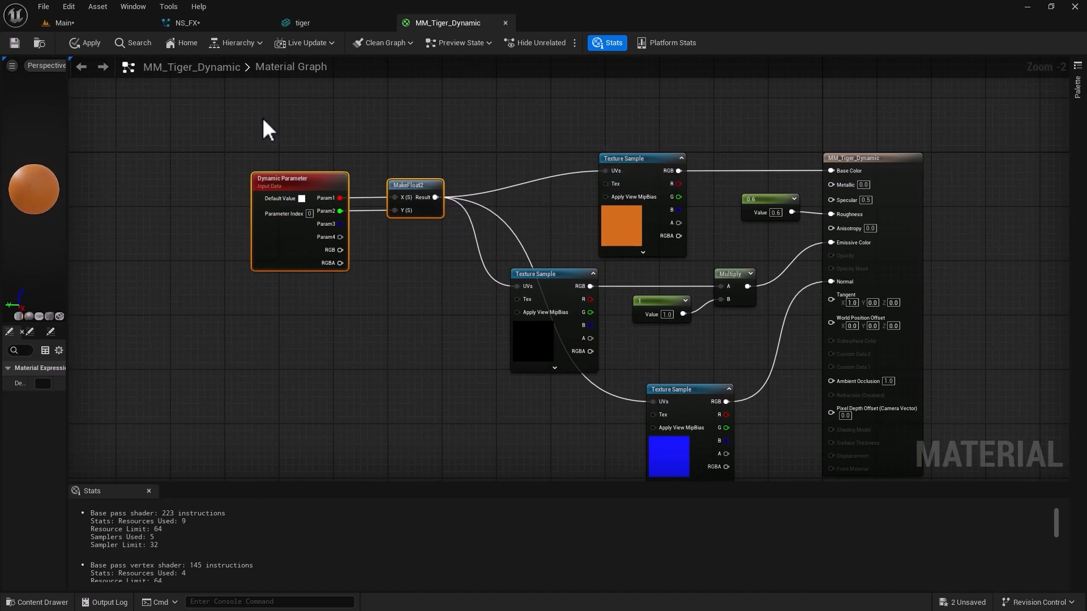
In the NS_FX ScratchModule graph, collapse the Vector 2D -> Vector 4 node and spread it, Map Set and Output Module apart from the triangle nodes.
{"action": "left_click", "coordinate": [205, 21]}
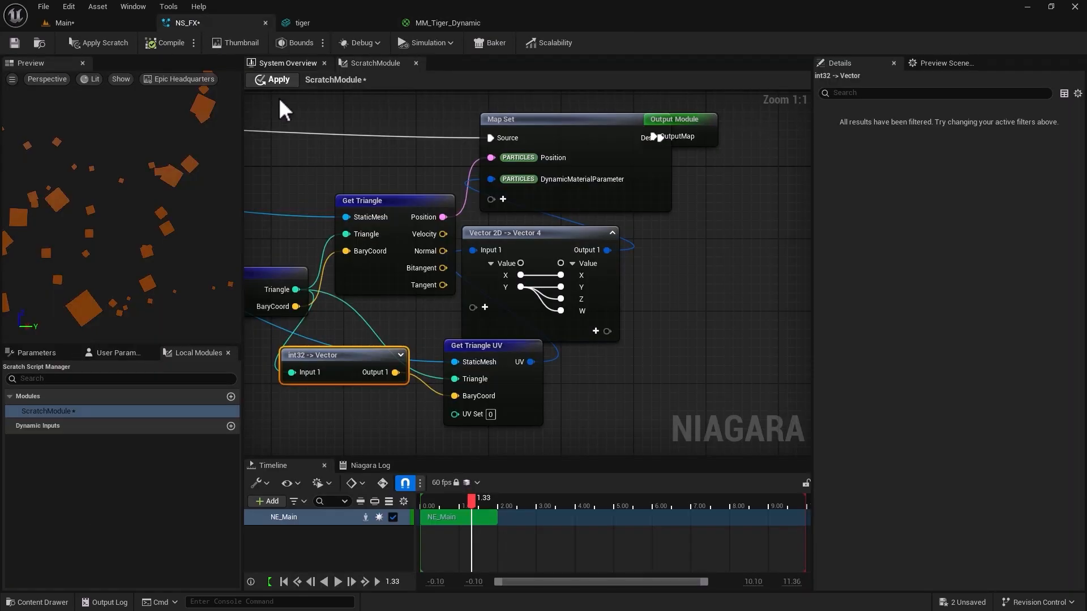
{"action": "left_click", "coordinate": [613, 232]}
{"action": "right_click_drag", "start_coordinate": [411, 284], "coordinate": [495, 349]}
{"action": "scroll", "coordinate": [495, 349], "scroll_direction": "down", "scroll_amount": 2}
{"action": "scroll", "coordinate": [493, 348], "scroll_direction": "up", "scroll_amount": 1}
{"action": "scroll", "coordinate": [490, 347], "scroll_direction": "down", "scroll_amount": 1}
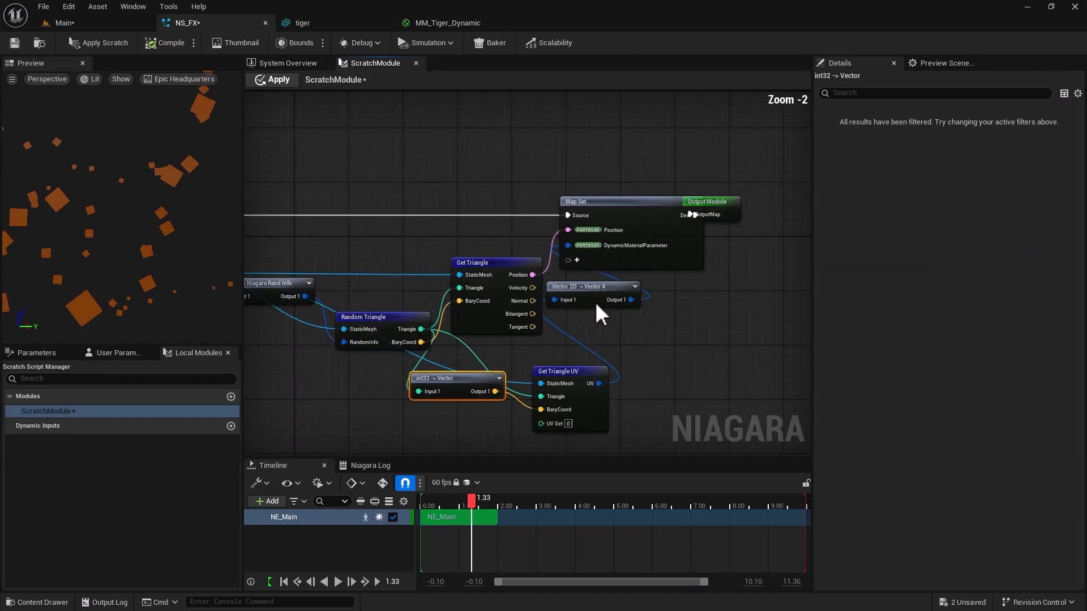
{"action": "left_click_drag", "start_coordinate": [635, 168], "coordinate": [718, 225]}
{"action": "left_click_drag", "start_coordinate": [643, 199], "coordinate": [768, 178]}
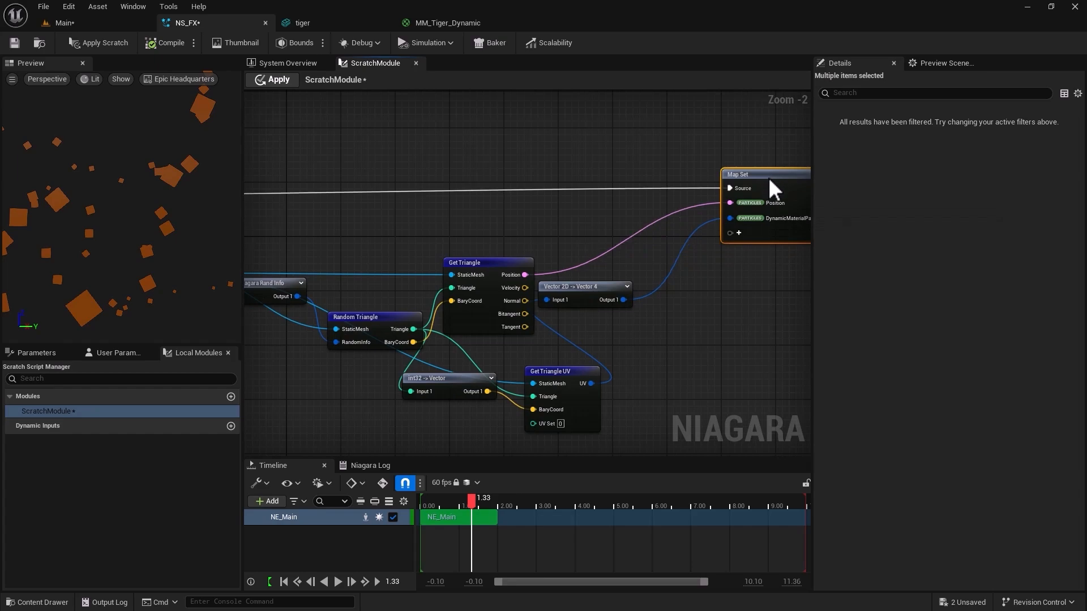
{"action": "left_click_drag", "start_coordinate": [578, 285], "coordinate": [651, 286]}
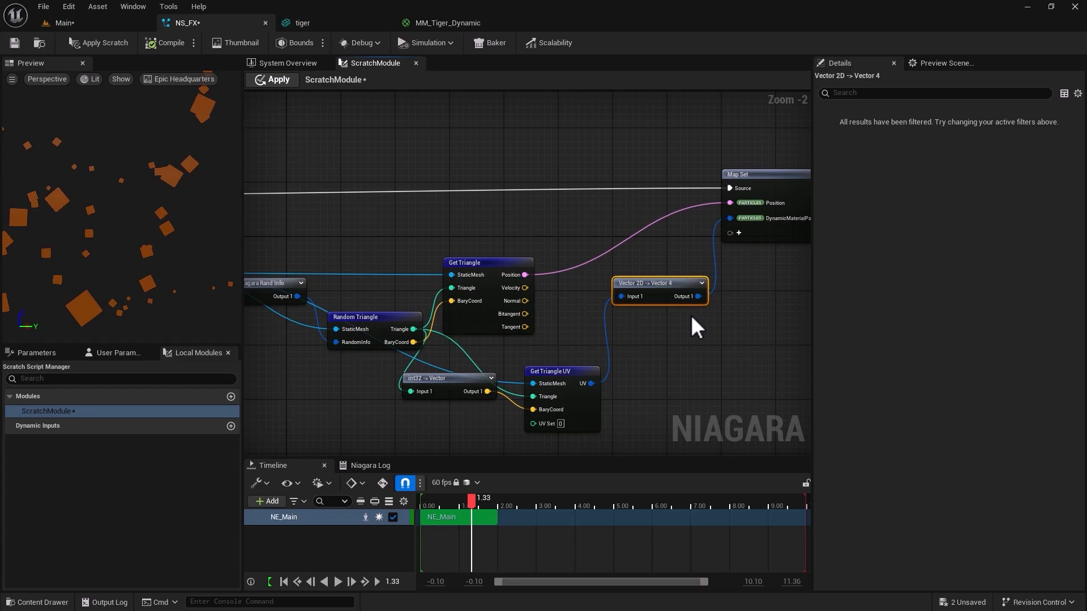
{"action": "left_click_drag", "start_coordinate": [658, 283], "coordinate": [661, 290]}
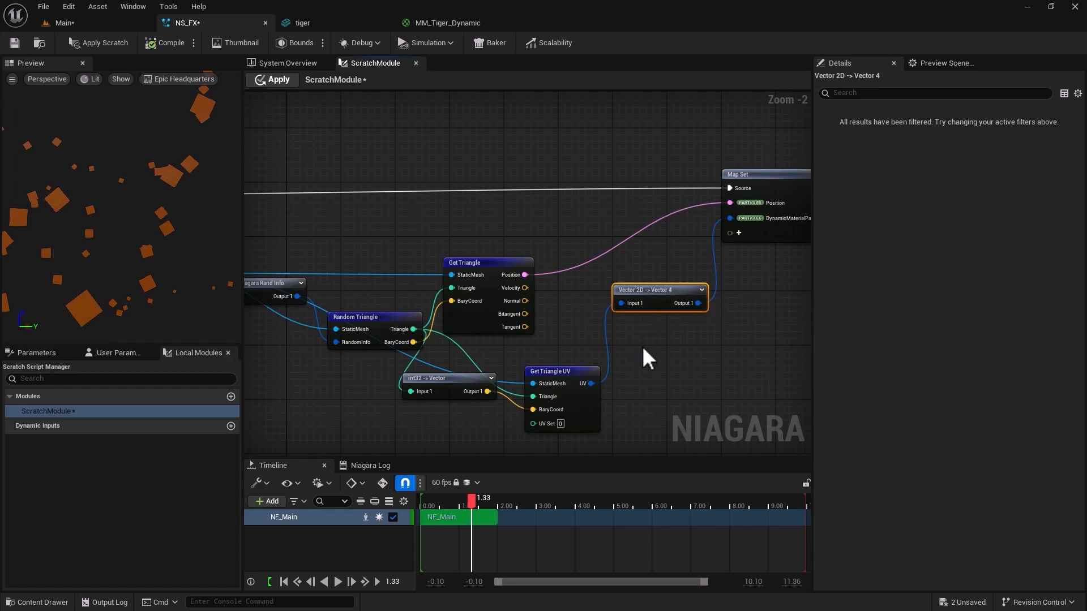
Apply the ScratchModule changes and switch to the Main level to view the particles on the tiger.
{"action": "scroll", "coordinate": [645, 356], "scroll_direction": "down", "scroll_amount": 2}
{"action": "right_click_drag", "start_coordinate": [376, 394], "coordinate": [425, 394]}
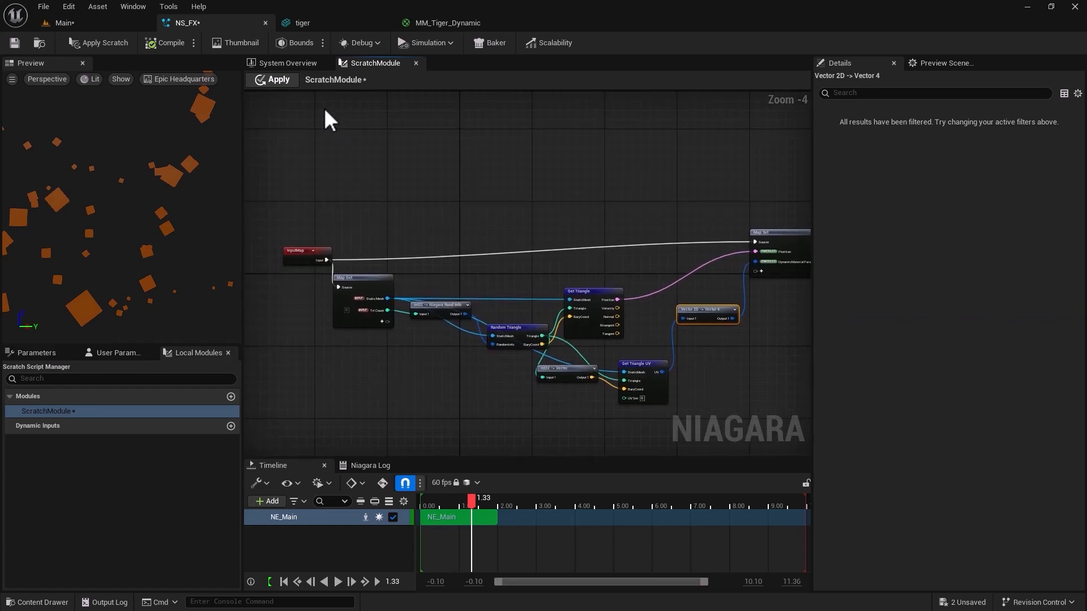
{"action": "left_click", "coordinate": [277, 74]}
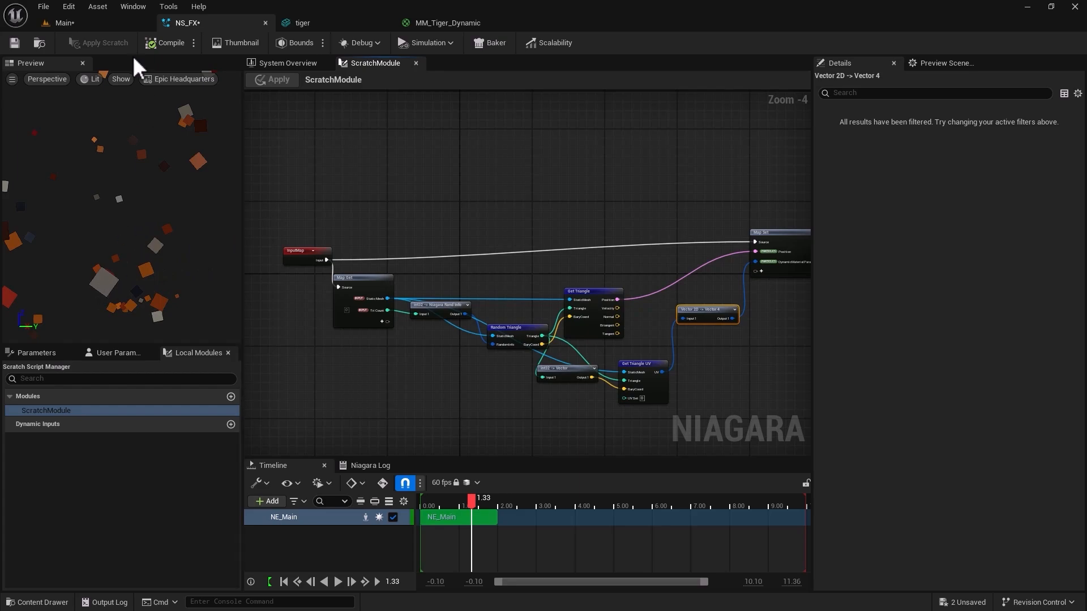
{"action": "left_click", "coordinate": [116, 24]}
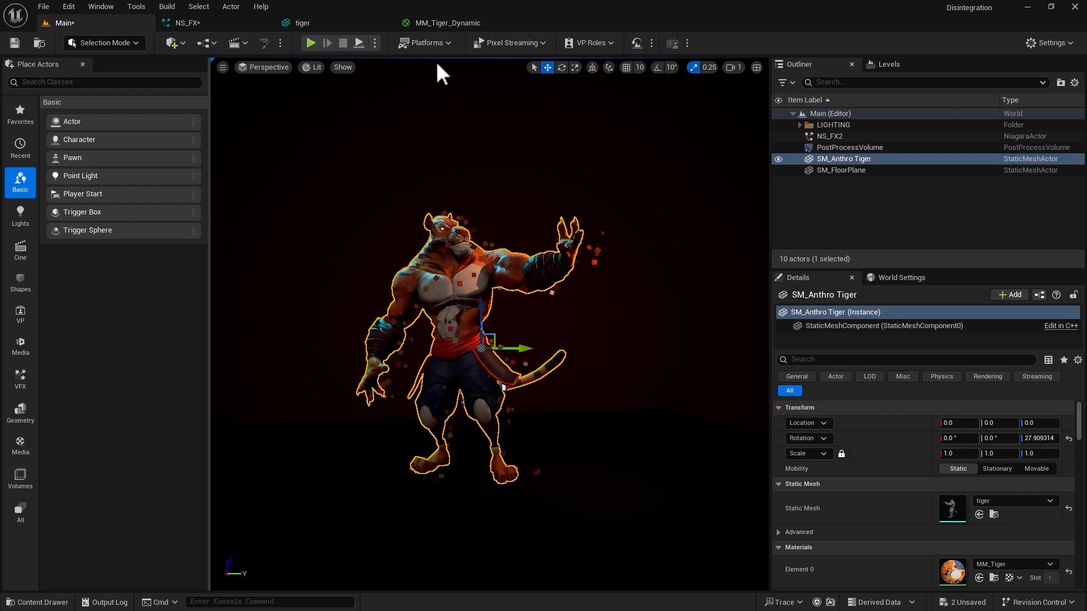
In the NS_FX ScratchModule graph, move Get Triangle UV slightly up toward Get Triangle and raise Random Triangle level with Get Triangle.
{"action": "left_click", "coordinate": [253, 26]}
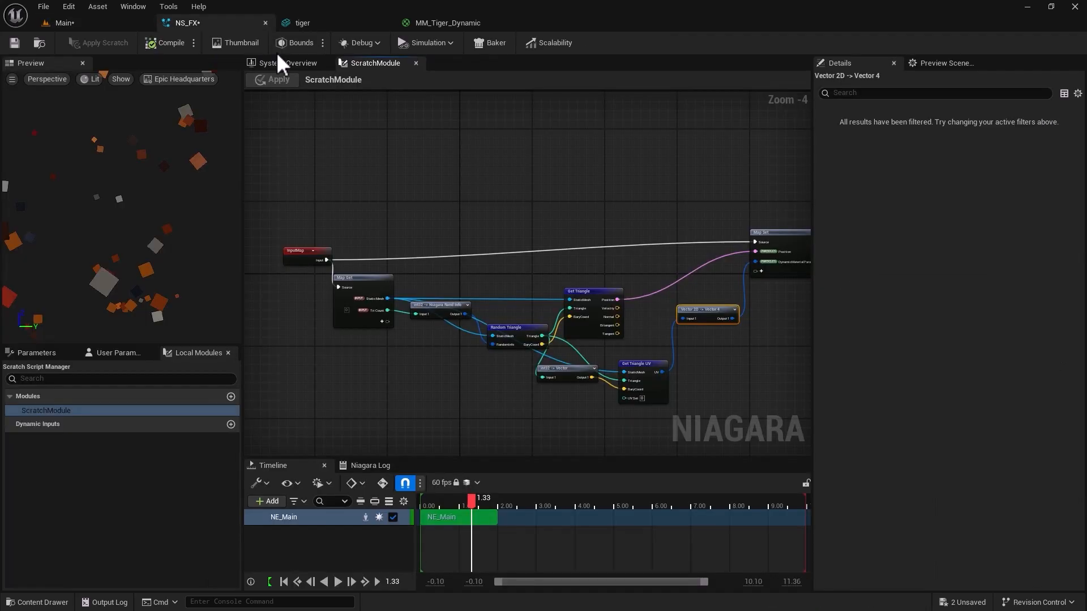
{"action": "scroll", "coordinate": [668, 372], "scroll_direction": "up", "scroll_amount": 4}
{"action": "left_click_drag", "start_coordinate": [623, 351], "coordinate": [621, 325]}
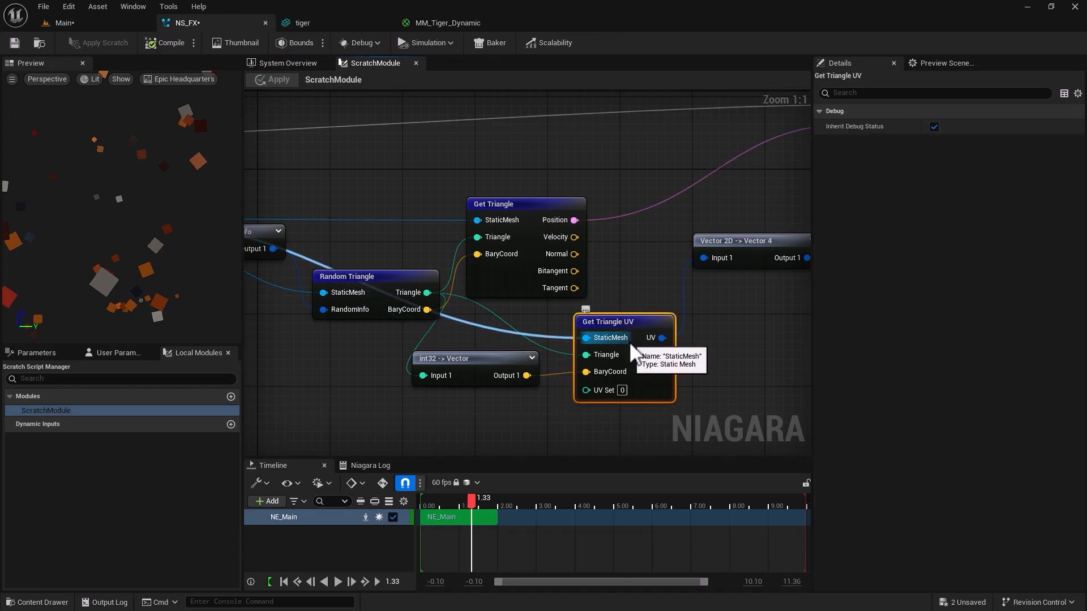
{"action": "left_click_drag", "start_coordinate": [331, 277], "coordinate": [335, 216]}
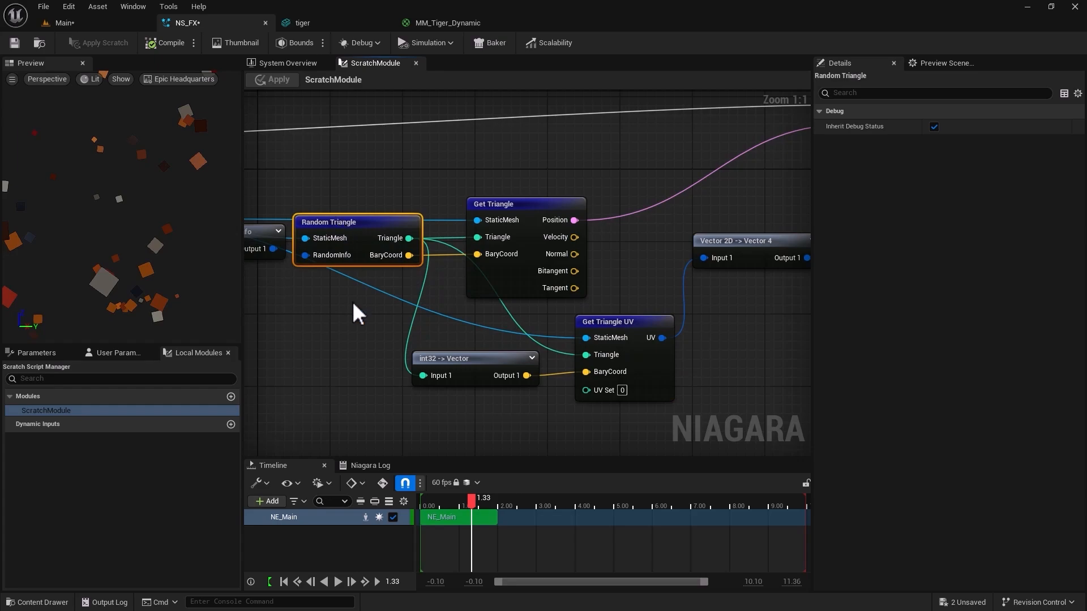
Line up the int32 -> Vector node directly beside Get Triangle UV below Get Triangle, and return to the Main level.
{"action": "scroll", "coordinate": [353, 328], "scroll_direction": "down", "scroll_amount": 3}
{"action": "left_click_drag", "start_coordinate": [433, 349], "coordinate": [442, 324]}
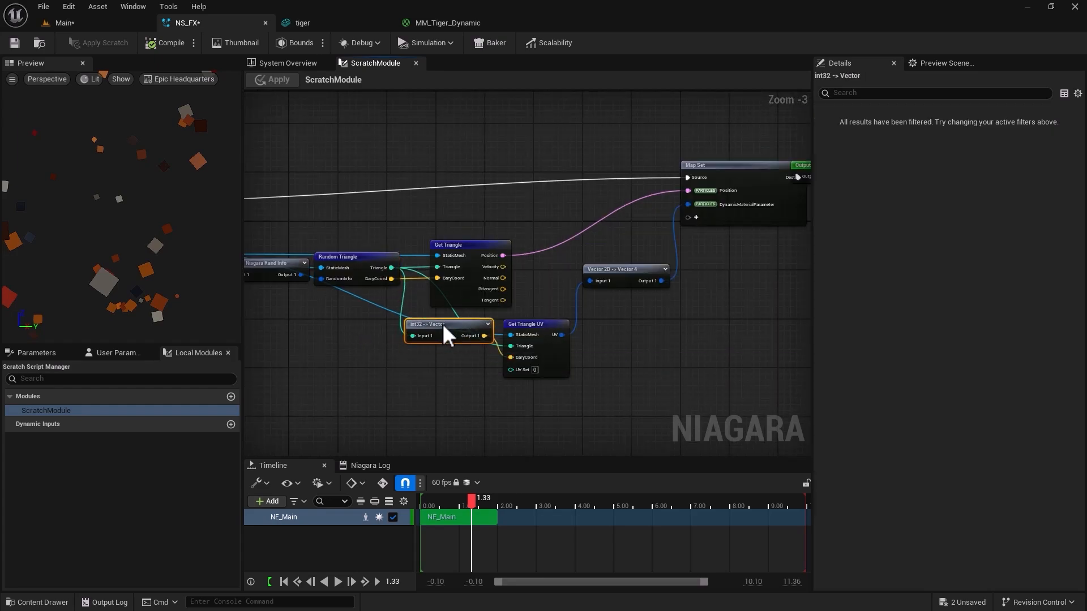
{"action": "mouse_move", "coordinate": [533, 327]}
{"action": "left_mouse_down"}
{"action": "mouse_move", "coordinate": [555, 323]}
{"action": "mouse_move", "coordinate": [545, 324]}
{"action": "left_mouse_up"}
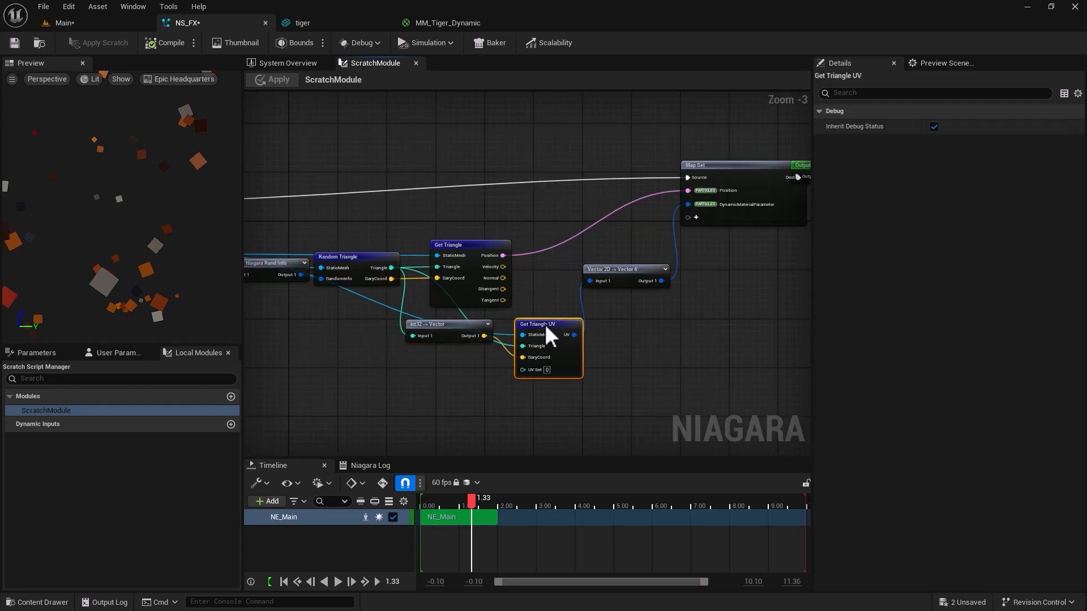
{"action": "left_click_drag", "start_coordinate": [458, 326], "coordinate": [474, 324]}
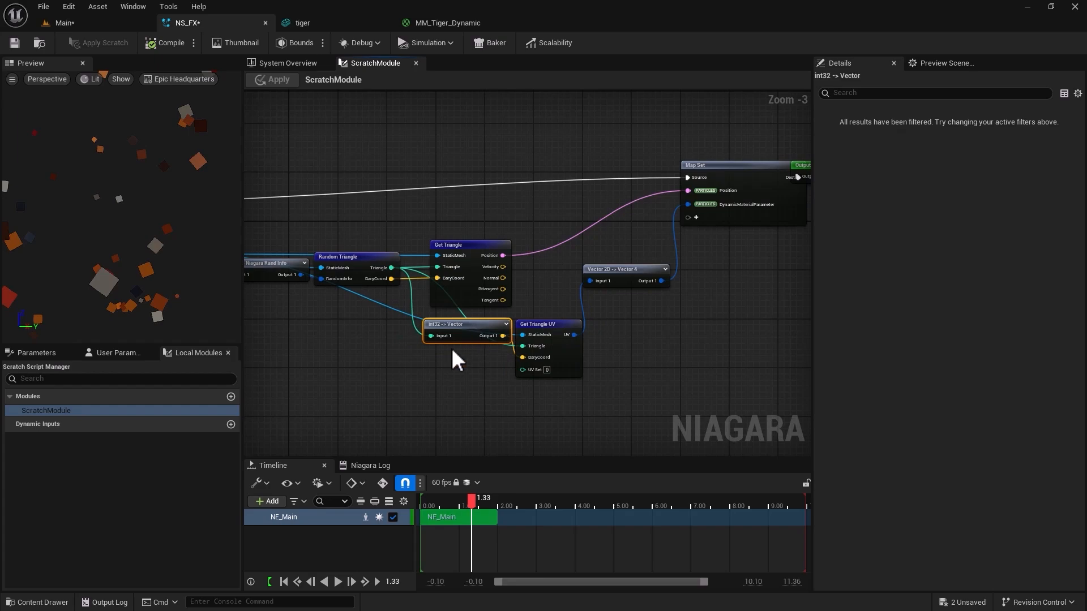
{"action": "scroll", "coordinate": [406, 369], "scroll_direction": "down", "scroll_amount": 3}
{"action": "scroll", "coordinate": [384, 372], "scroll_direction": "up", "scroll_amount": 3}
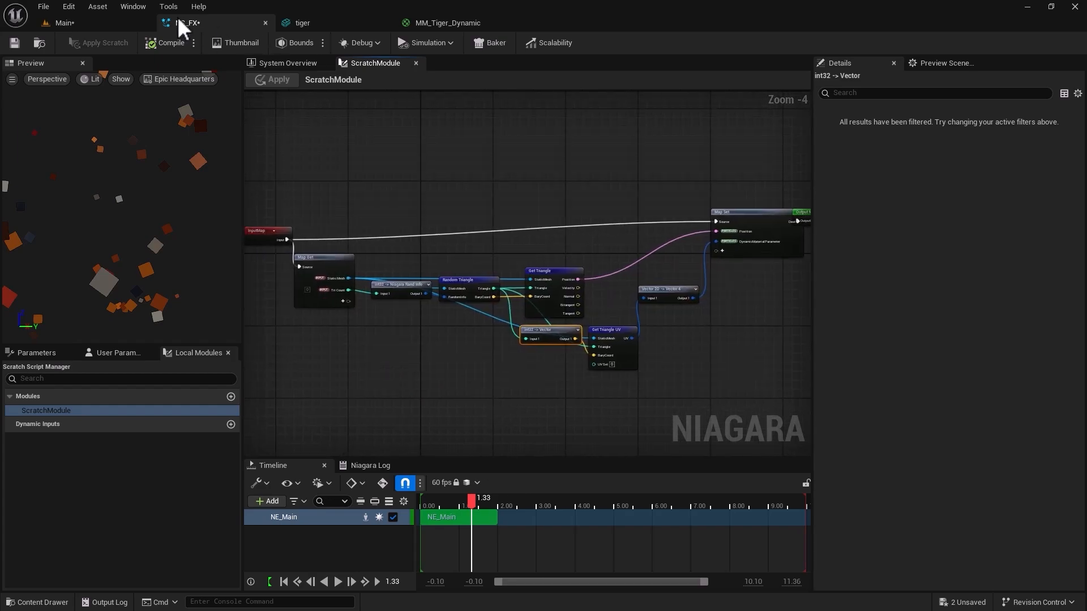
{"action": "left_click", "coordinate": [127, 21]}
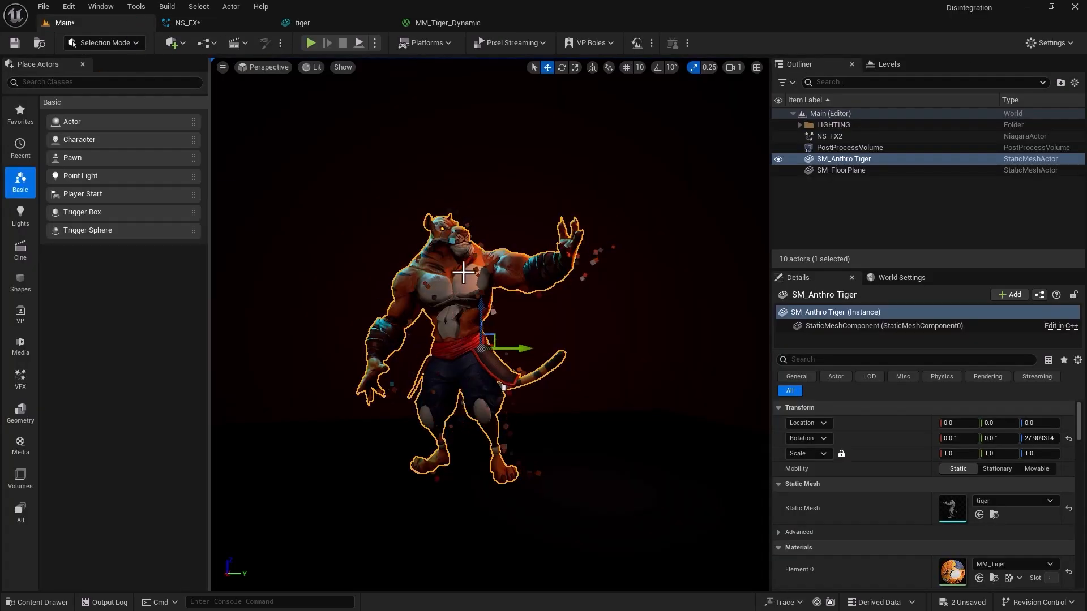
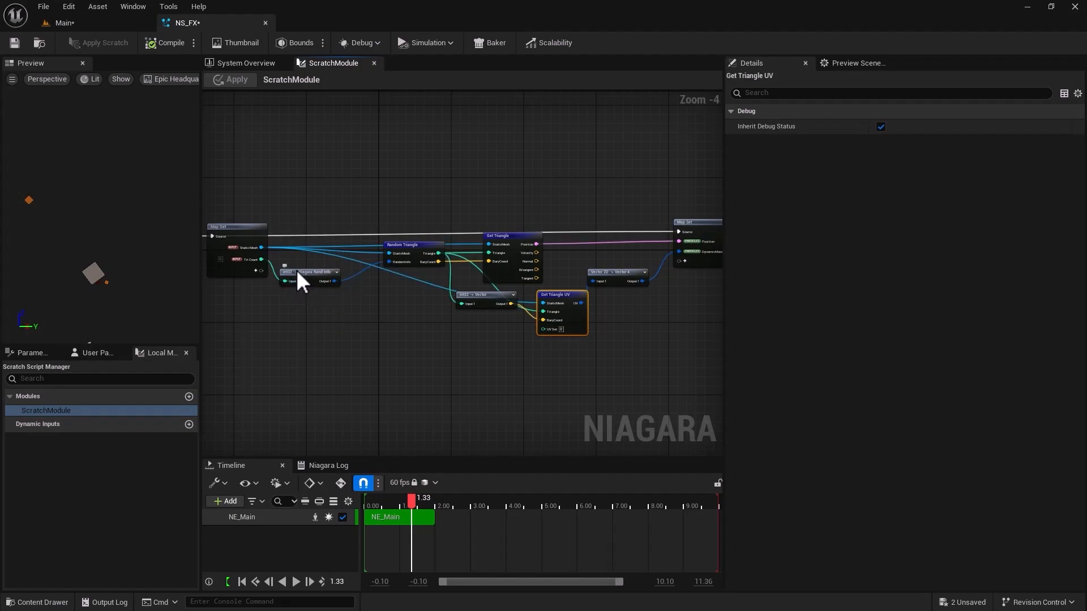
Review the Random Triangle, Get Triangle, Get Triangle UV and conversion nodes in the ScratchModule graph.
{"action": "left_click", "coordinate": [427, 257]}
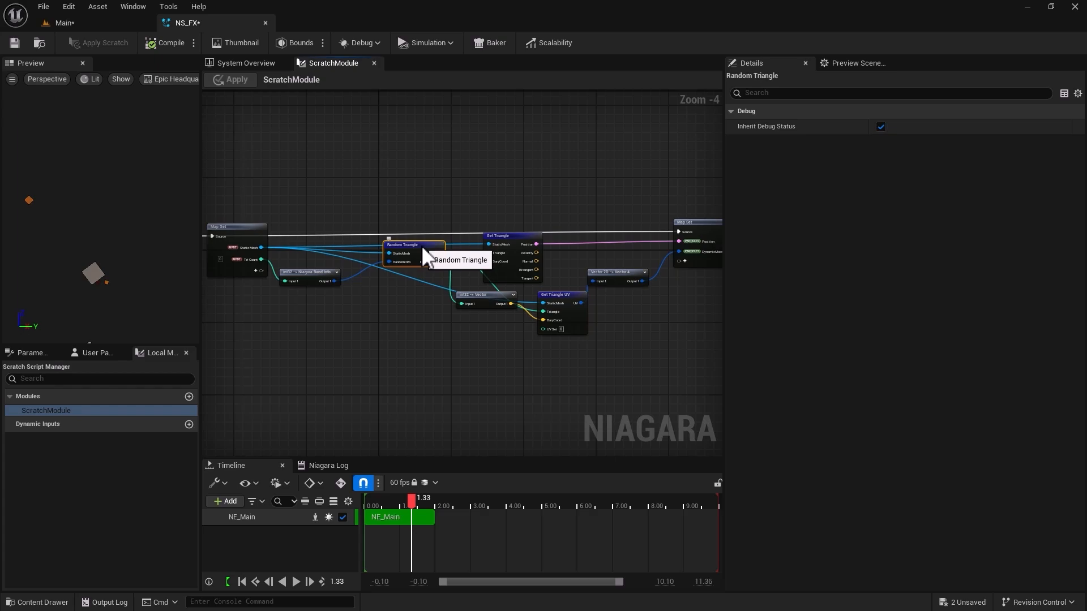
{"action": "left_click", "coordinate": [492, 237]}
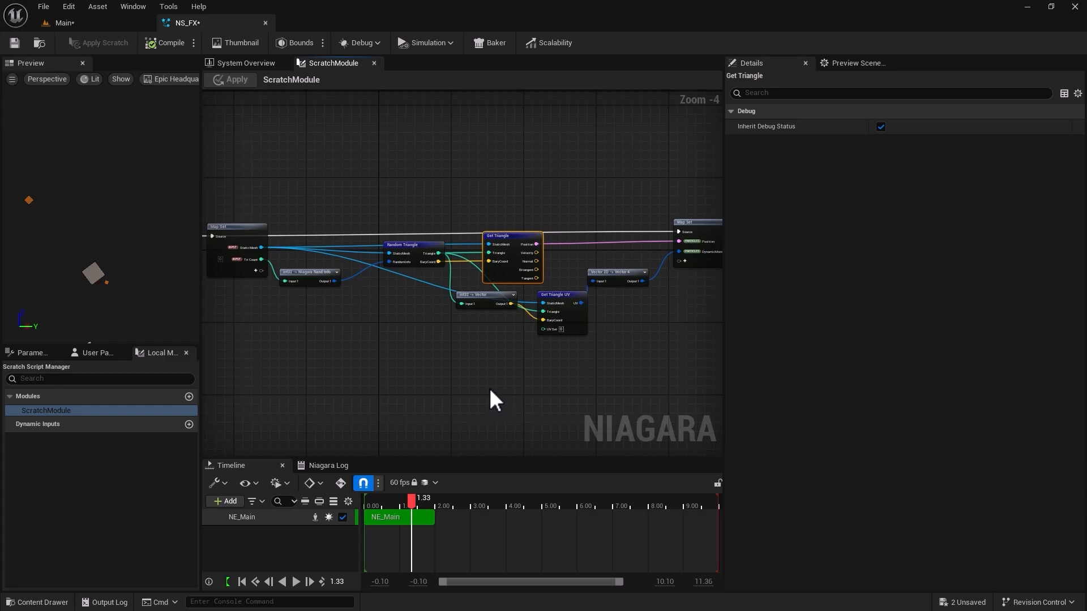
{"action": "left_click", "coordinate": [556, 307]}
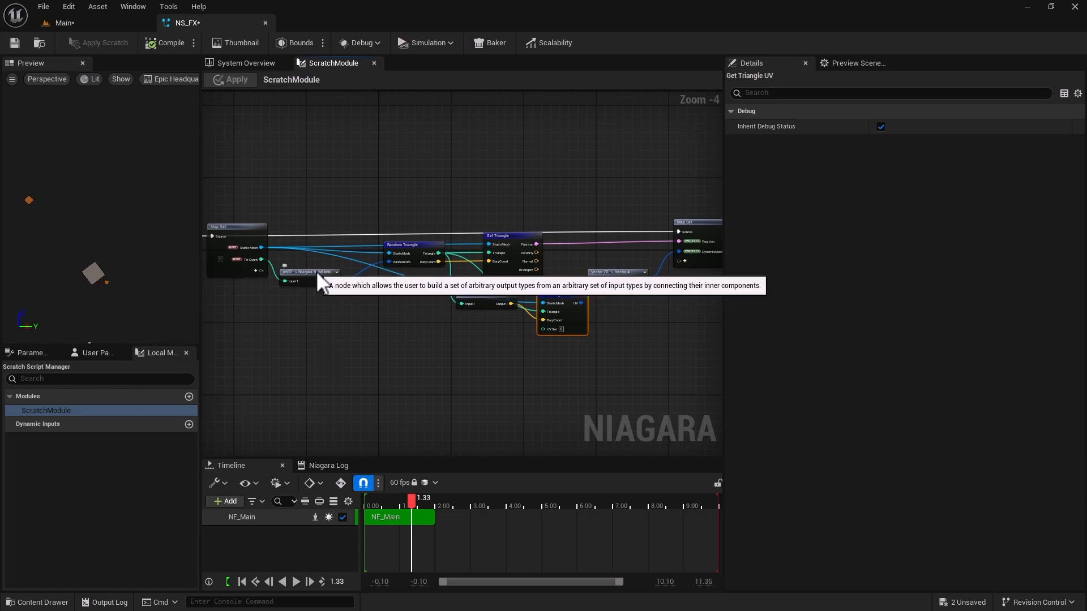
{"action": "scroll", "coordinate": [389, 366], "scroll_direction": "down", "scroll_amount": 1}
{"action": "right_click_drag", "start_coordinate": [379, 357], "coordinate": [385, 325]}
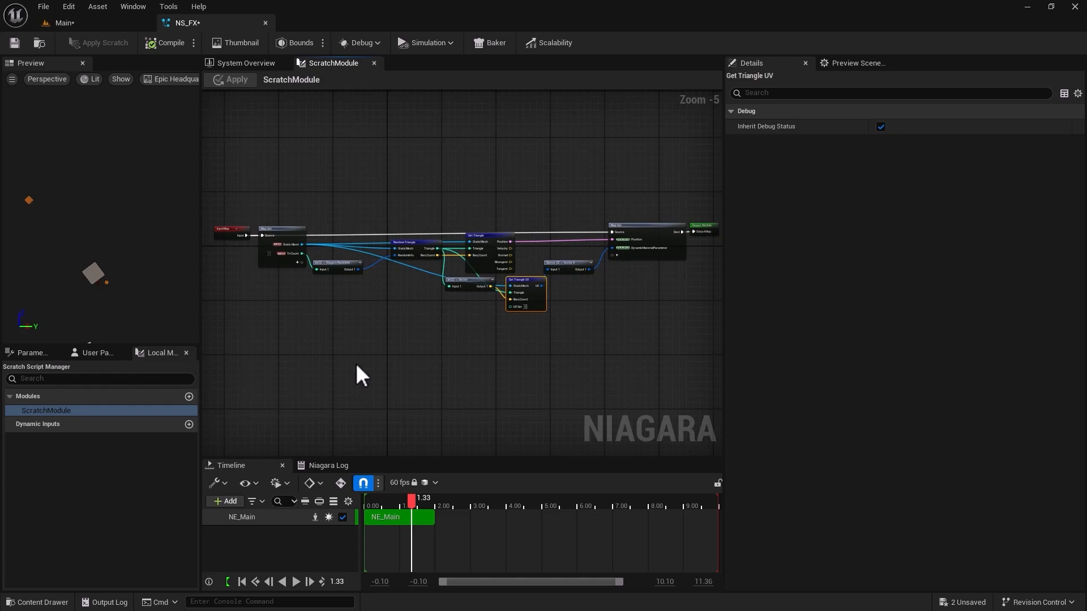
{"action": "left_click_drag", "start_coordinate": [333, 164], "coordinate": [599, 388]}
{"action": "left_click", "coordinate": [318, 217]}
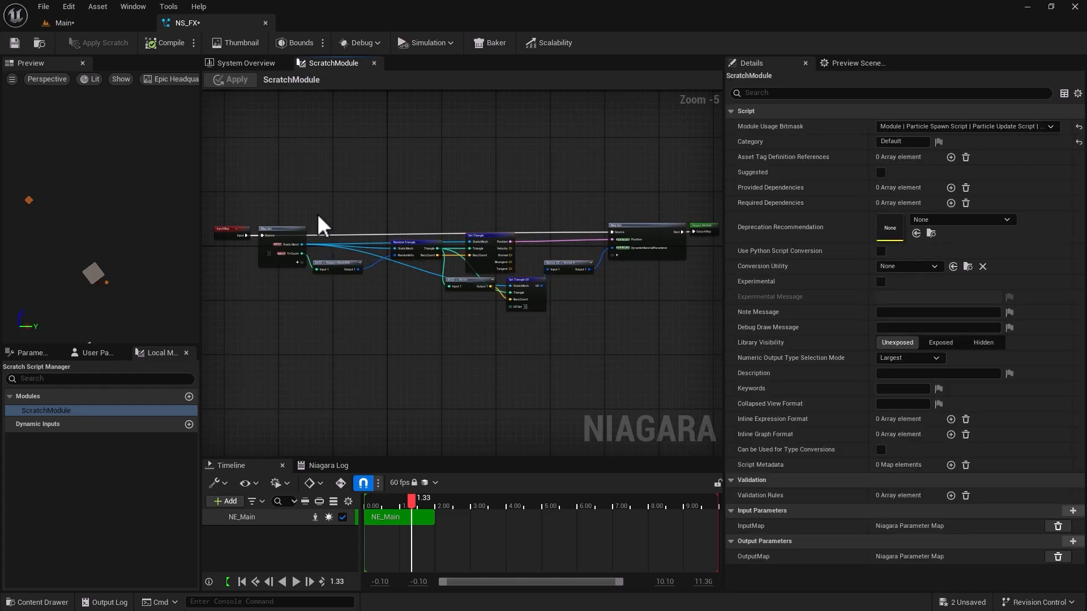
{"action": "left_click_drag", "start_coordinate": [313, 195], "coordinate": [596, 382]}
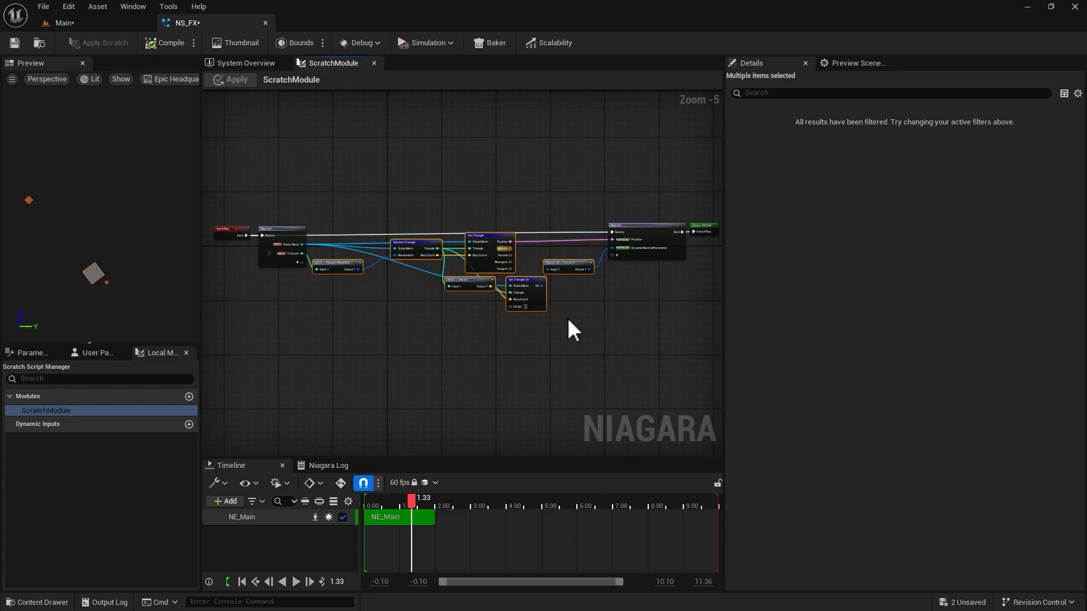
{"action": "scroll", "coordinate": [433, 207], "scroll_direction": "up", "scroll_amount": 3}
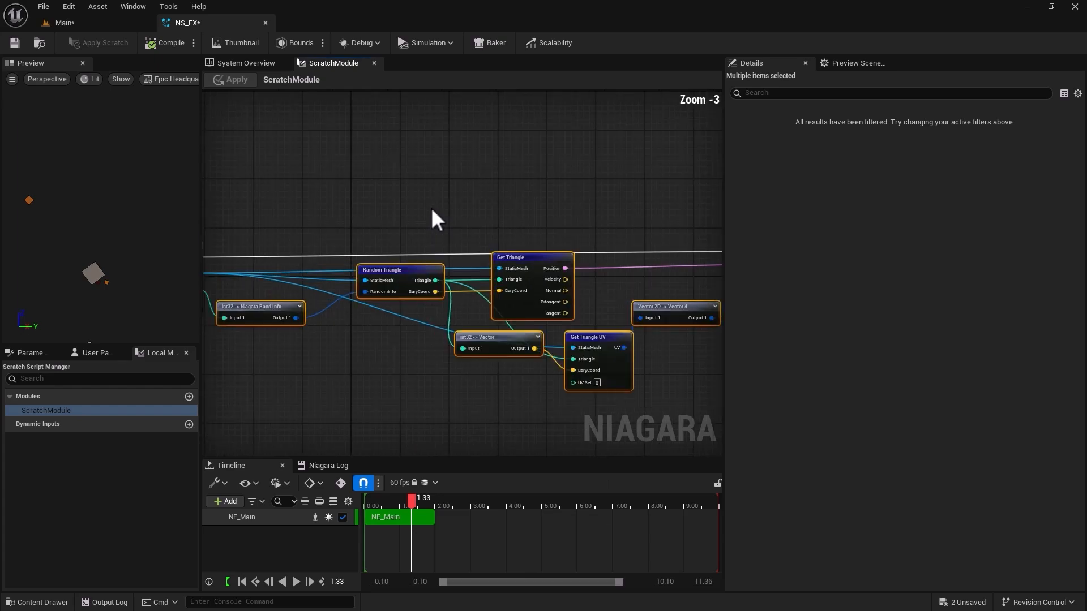
{"action": "left_click", "coordinate": [430, 206]}
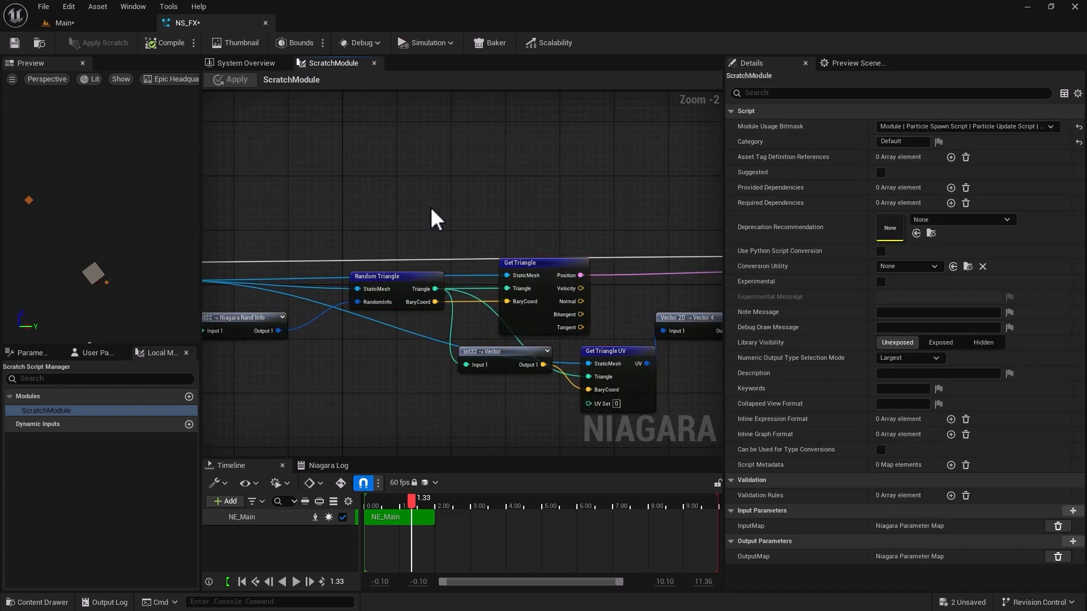
In the NS_FX System Overview, set the NE_Main emitter's Spawn Rate to 1000.
{"action": "left_click", "coordinate": [243, 65]}
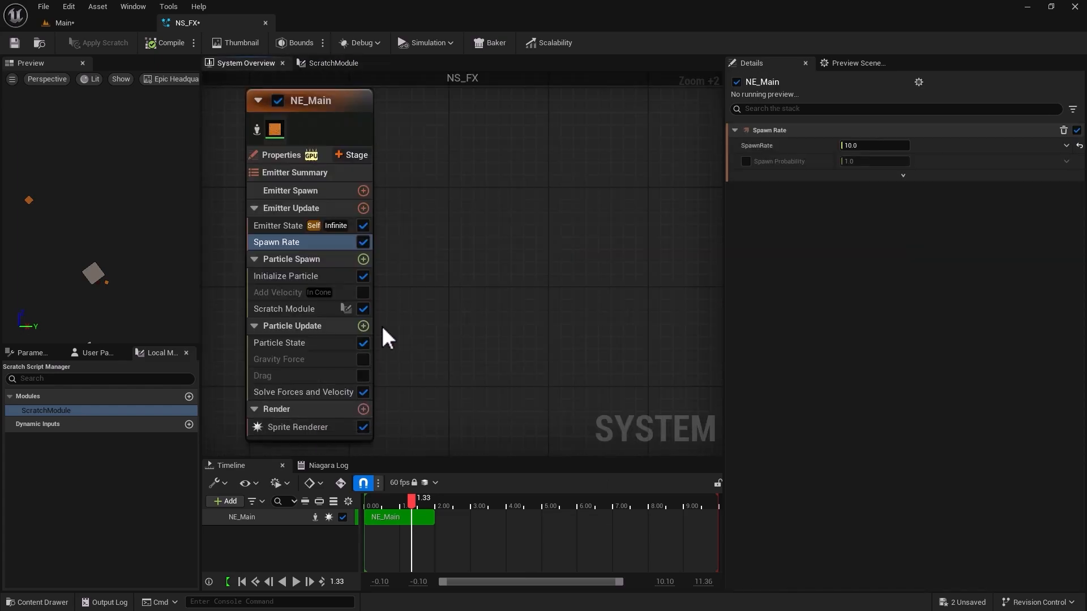
{"action": "left_click", "coordinate": [104, 25]}
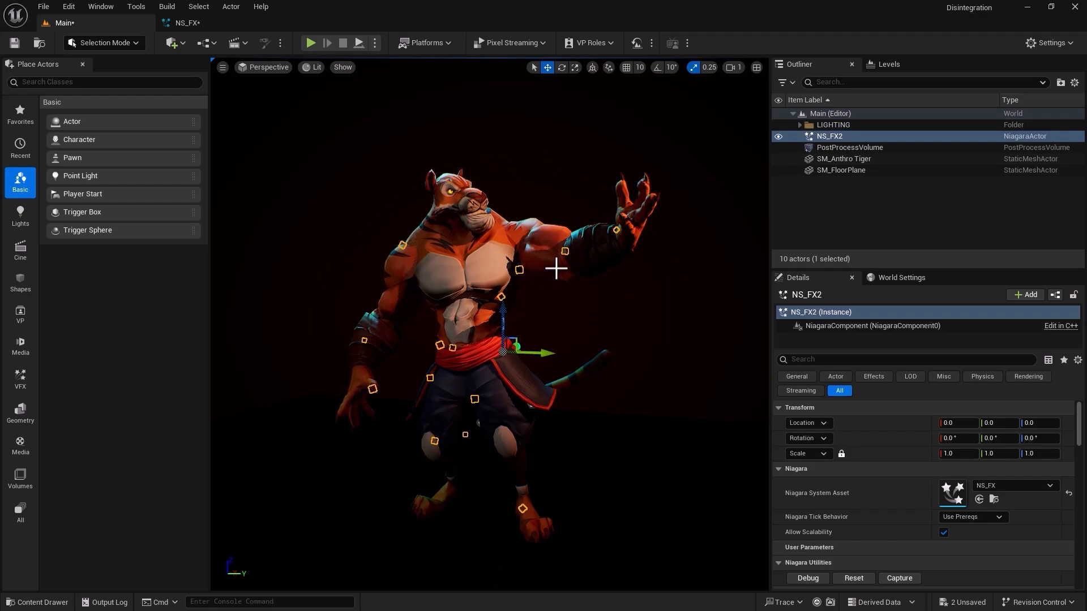
{"action": "left_click", "coordinate": [229, 22]}
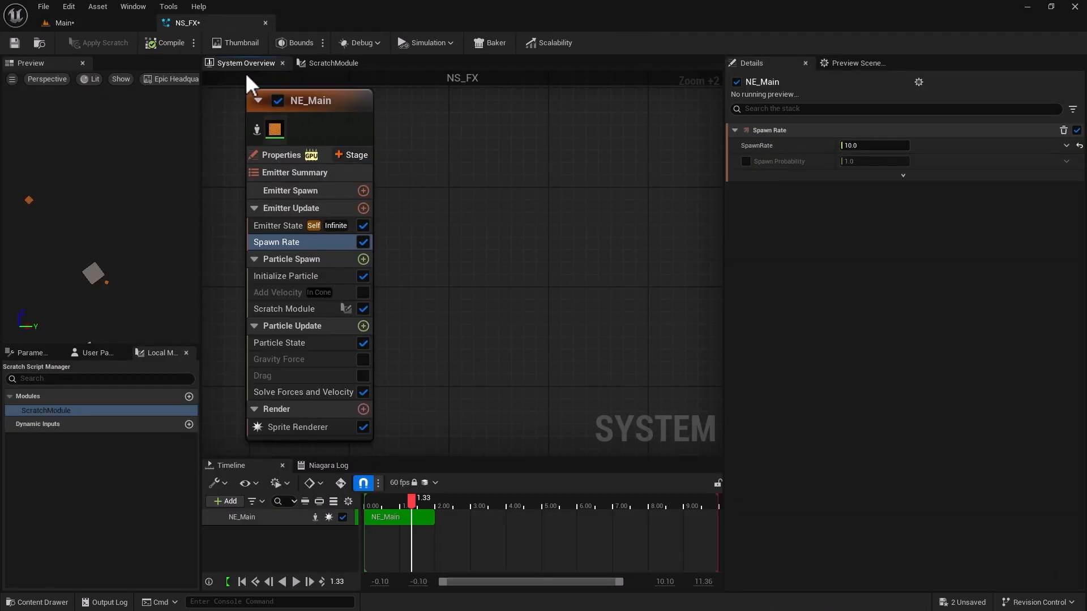
{"action": "left_click", "coordinate": [287, 242]}
{"action": "left_click", "coordinate": [862, 146]}
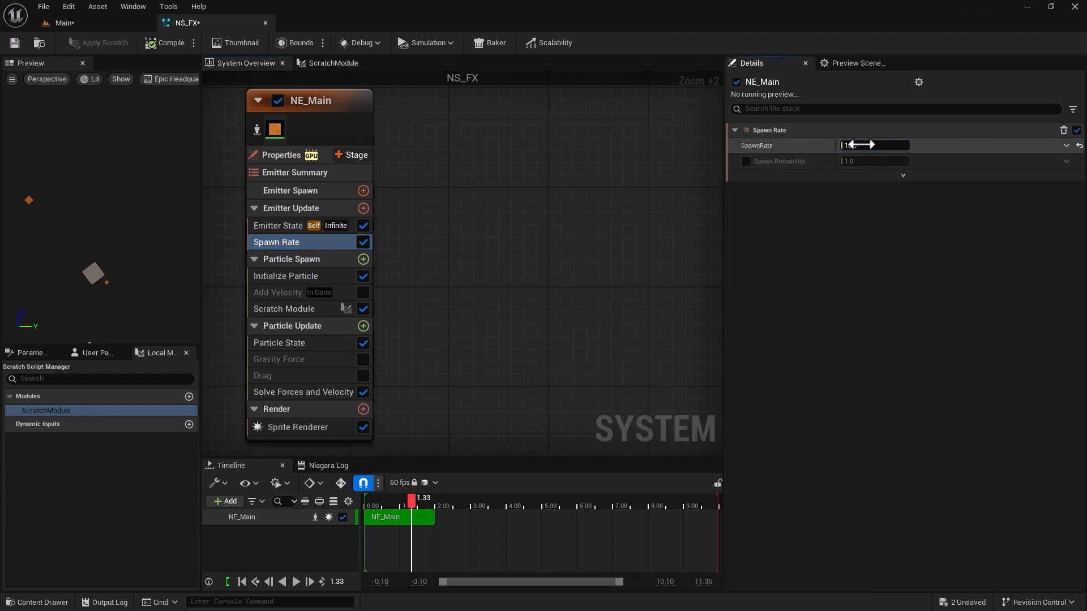
{"action": "type", "text": "100"}
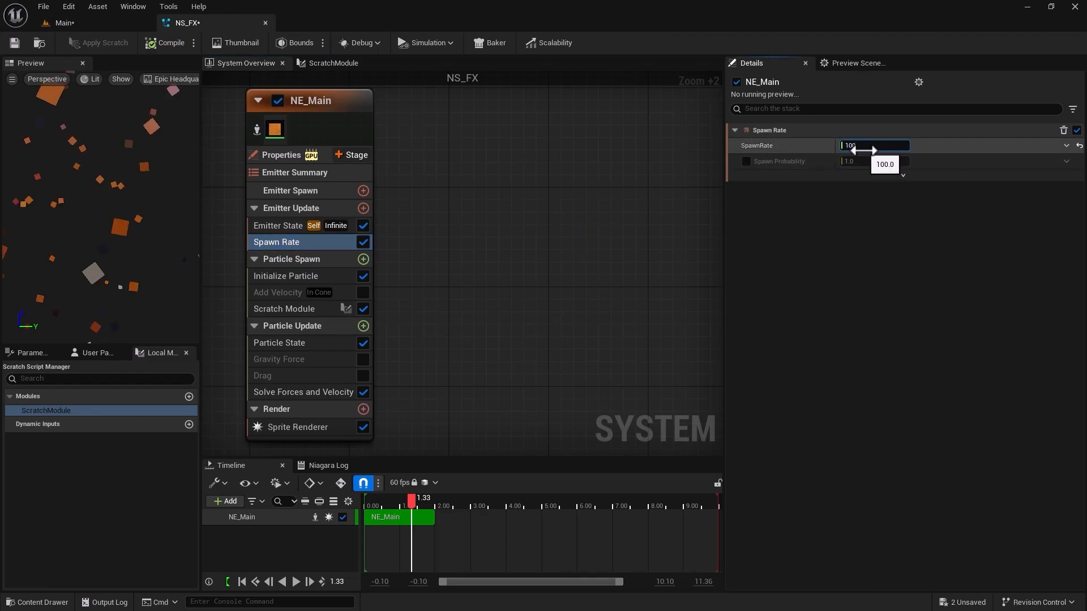
{"action": "type", "text": "0"}
{"action": "key", "text": "Return"}
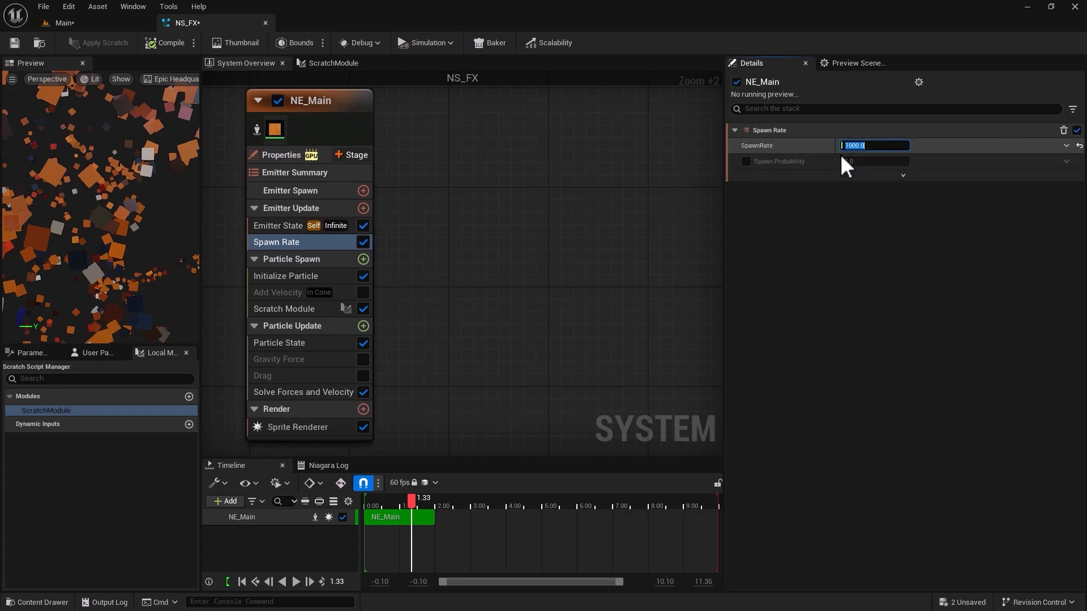
{"action": "left_click", "coordinate": [496, 282]}
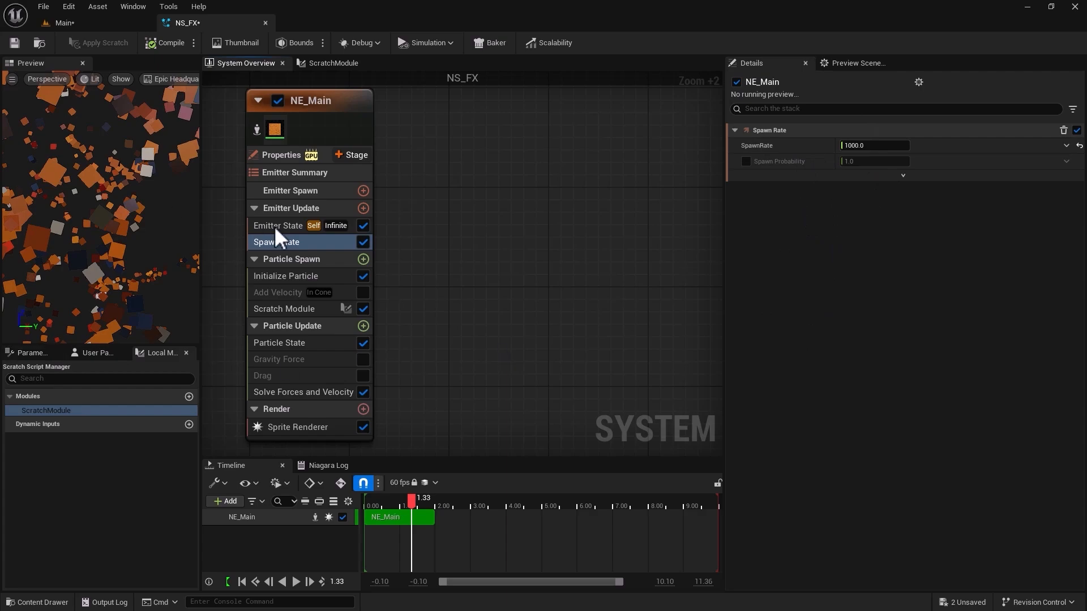
In Initialize Particle, set Lifetime Min to 0.2 and Lifetime Max to 3, and view the tiger in the Main level.
{"action": "left_click", "coordinate": [290, 276]}
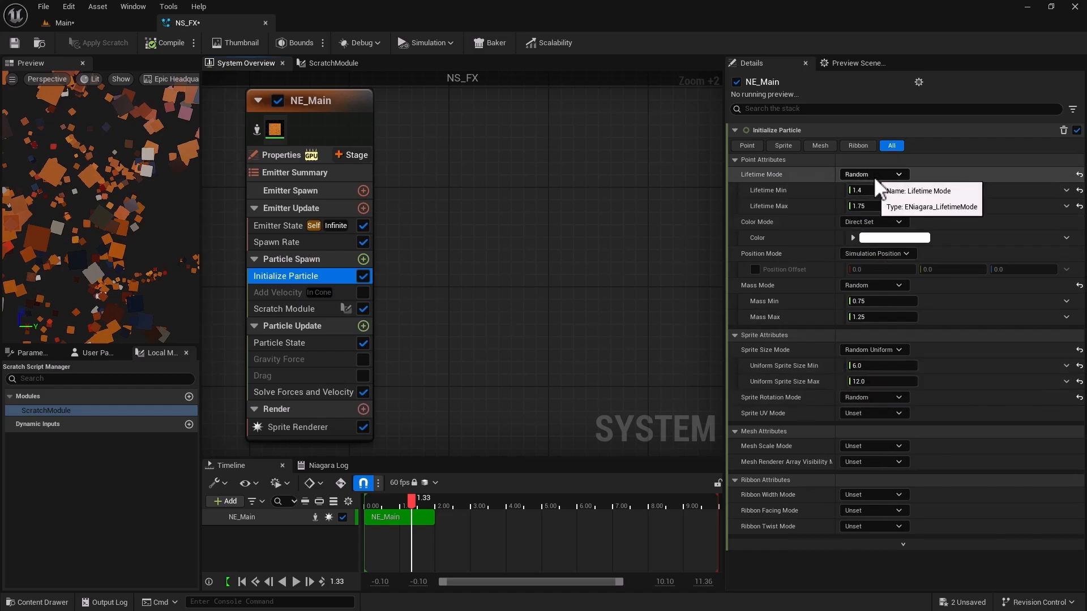
{"action": "left_click", "coordinate": [877, 191]}
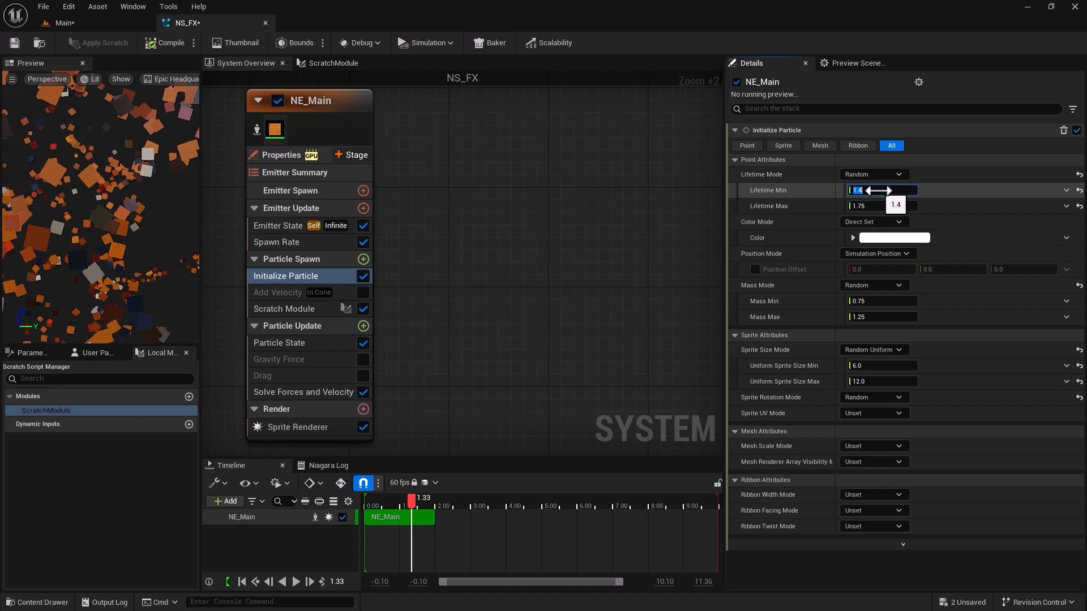
{"action": "type", "text": ".2"}
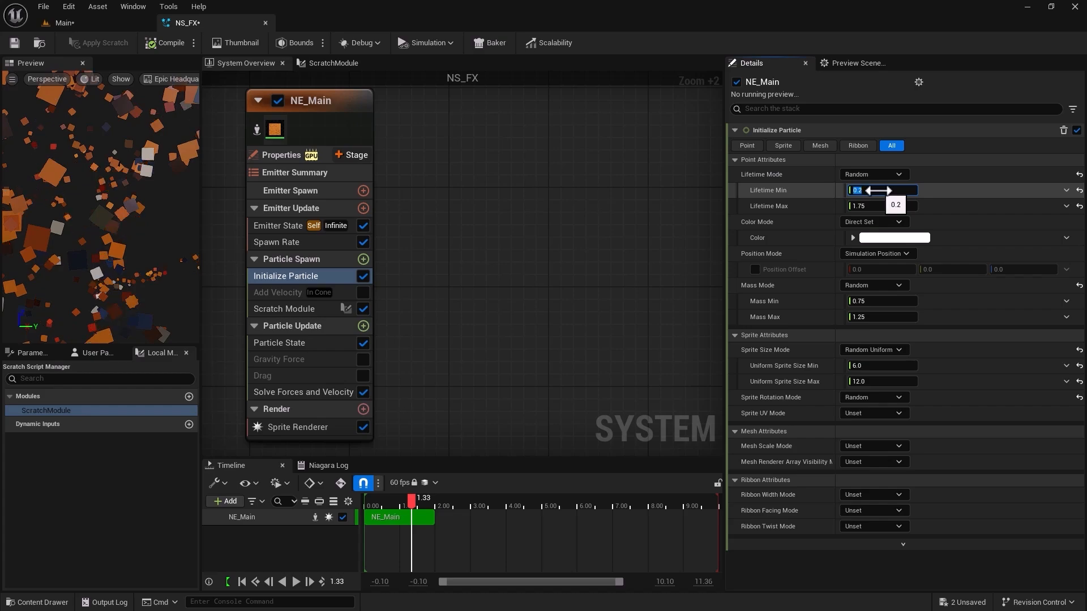
{"action": "left_click", "coordinate": [866, 205]}
{"action": "type", "text": "3"}
{"action": "key", "text": "Return"}
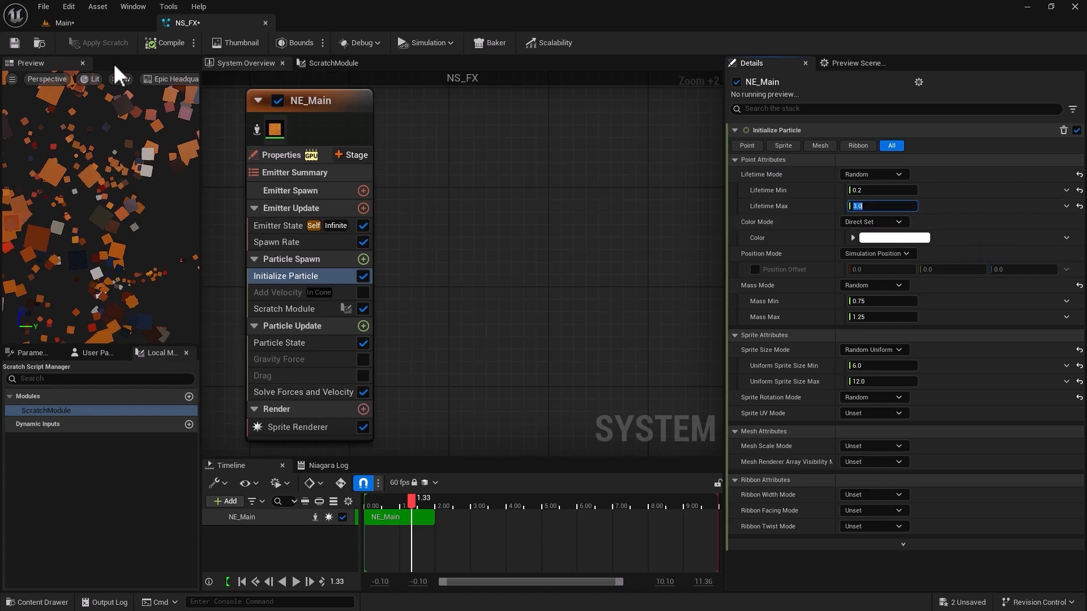
{"action": "left_click", "coordinate": [104, 23]}
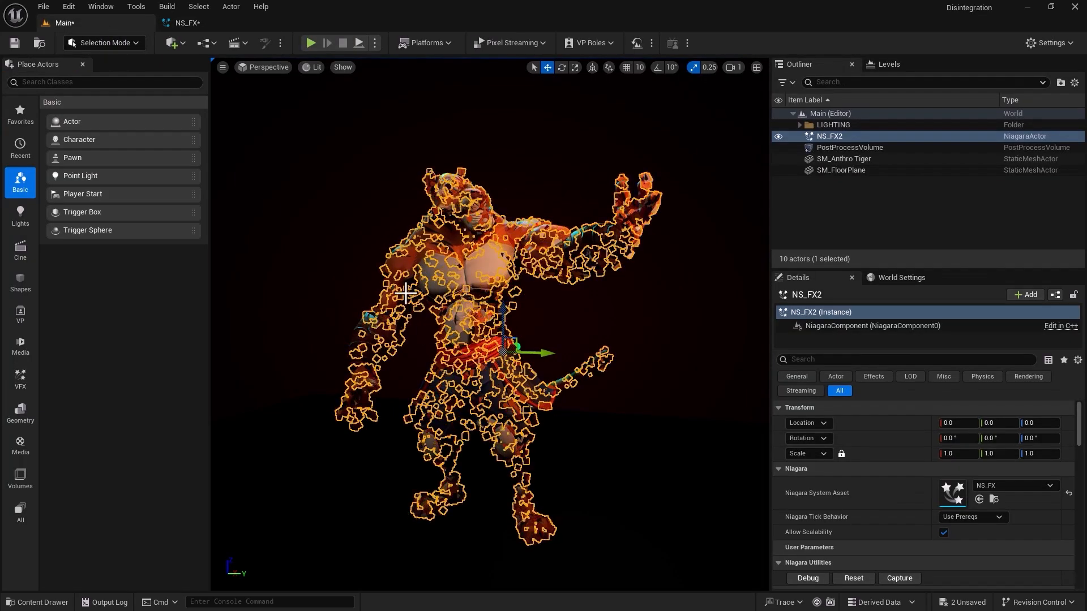
Enable NS_FX's Add Velocity module in Linear mode and inspect the moving particles around the tiger in the Main level.
{"action": "left_click", "coordinate": [223, 21]}
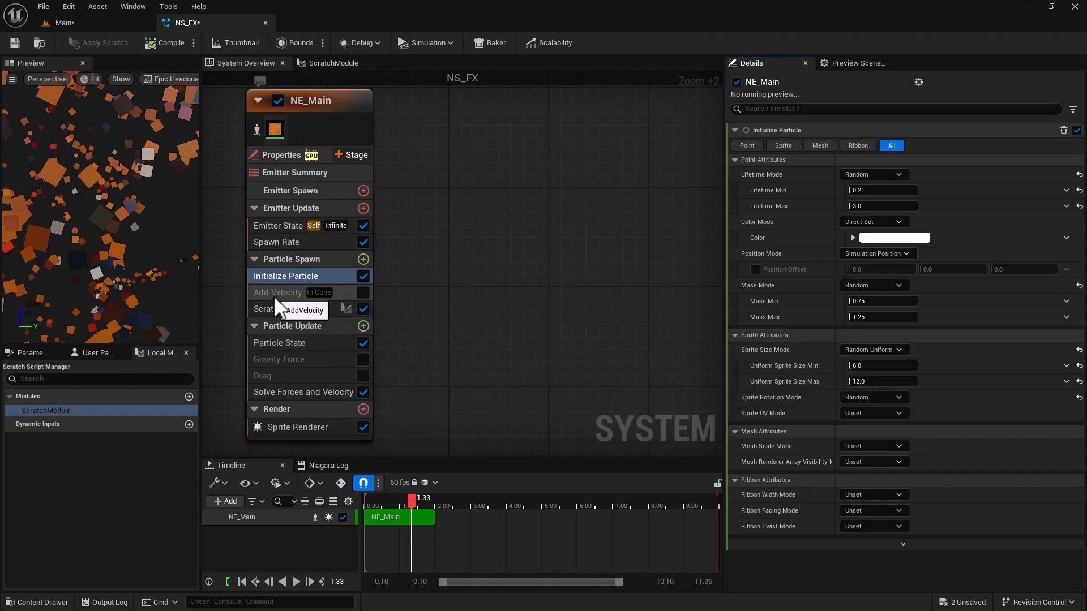
{"action": "left_click", "coordinate": [273, 295]}
{"action": "left_click", "coordinate": [363, 292]}
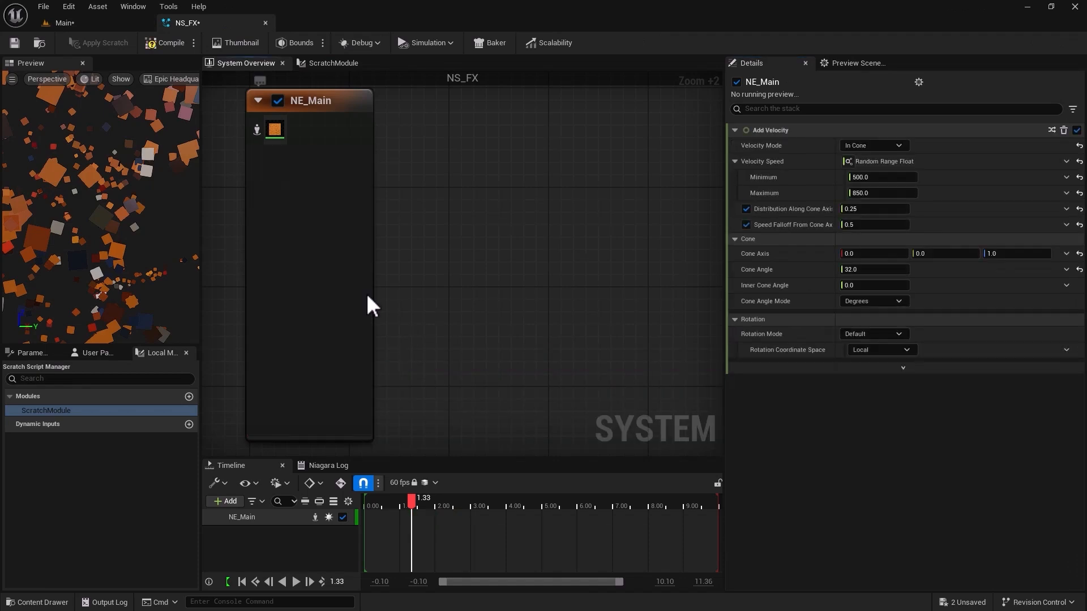
{"action": "left_click", "coordinate": [861, 146]}
{"action": "left_click", "coordinate": [862, 165]}
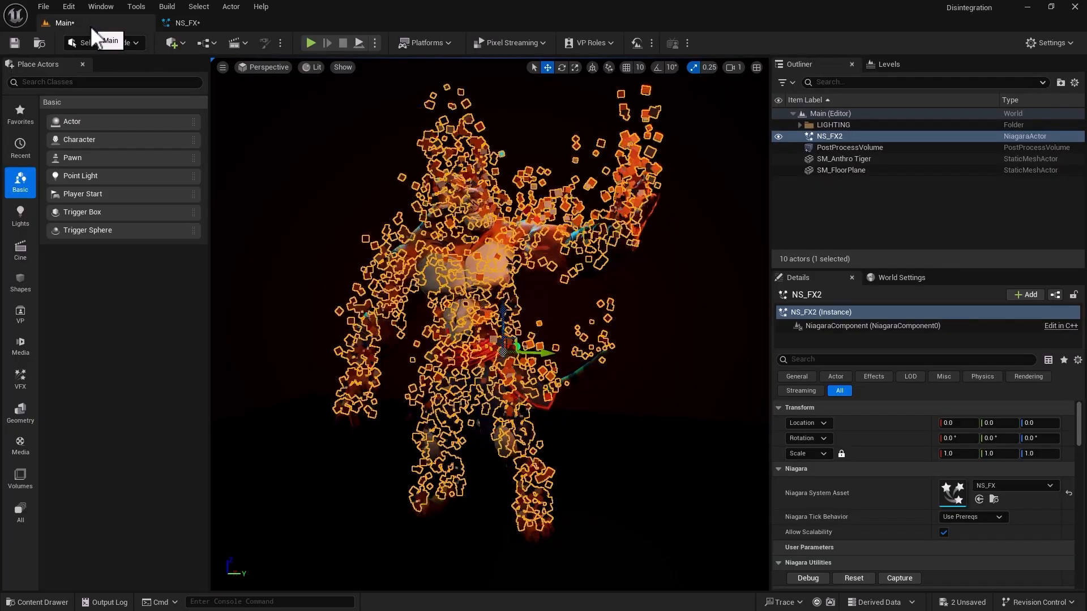
{"action": "left_click", "coordinate": [89, 25]}
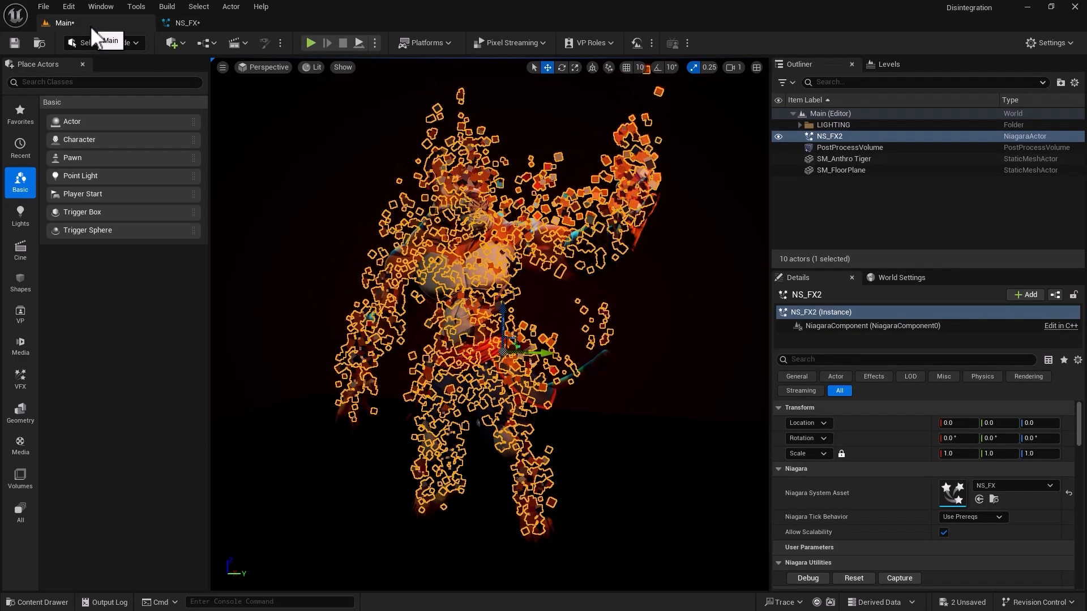
{"action": "left_click_drag", "start_coordinate": [626, 454], "coordinate": [442, 453], "text": "alt"}
{"action": "right_click_drag", "start_coordinate": [626, 453], "coordinate": [555, 454], "text": "alt"}
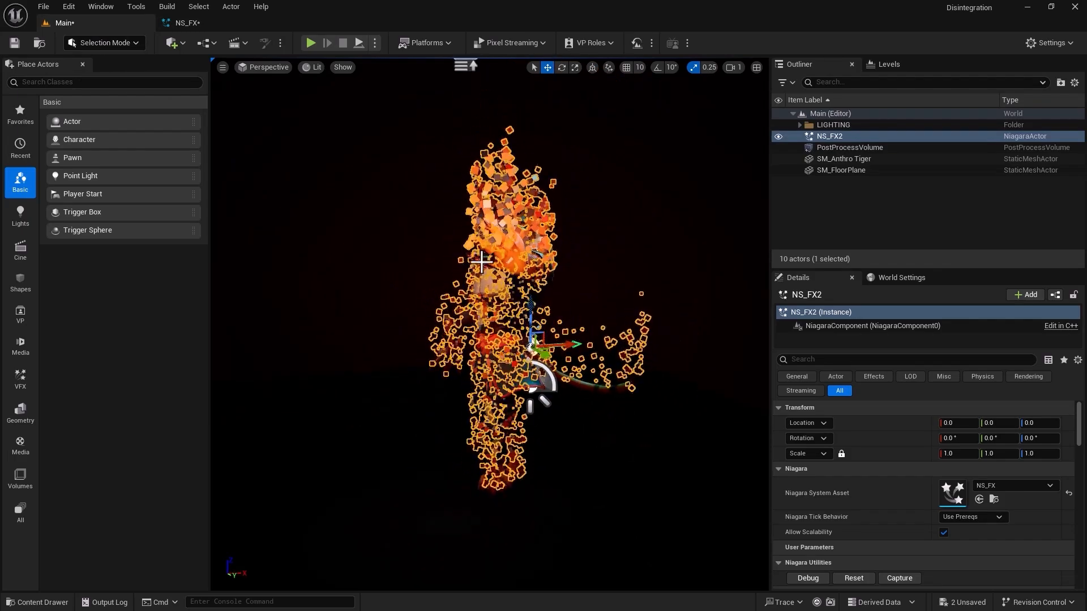
{"action": "left_click_drag", "start_coordinate": [351, 262], "coordinate": [538, 262], "text": "alt"}
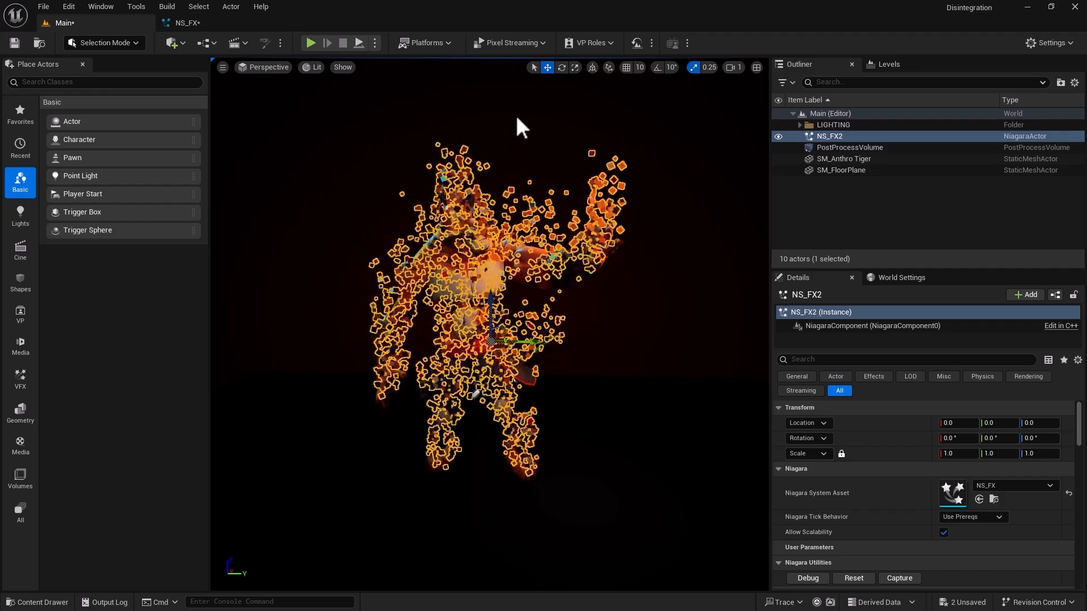
Set NS_FX's Add Velocity to X -100 and Y 200, and check the particle direction in the Main level.
{"action": "left_click", "coordinate": [219, 25]}
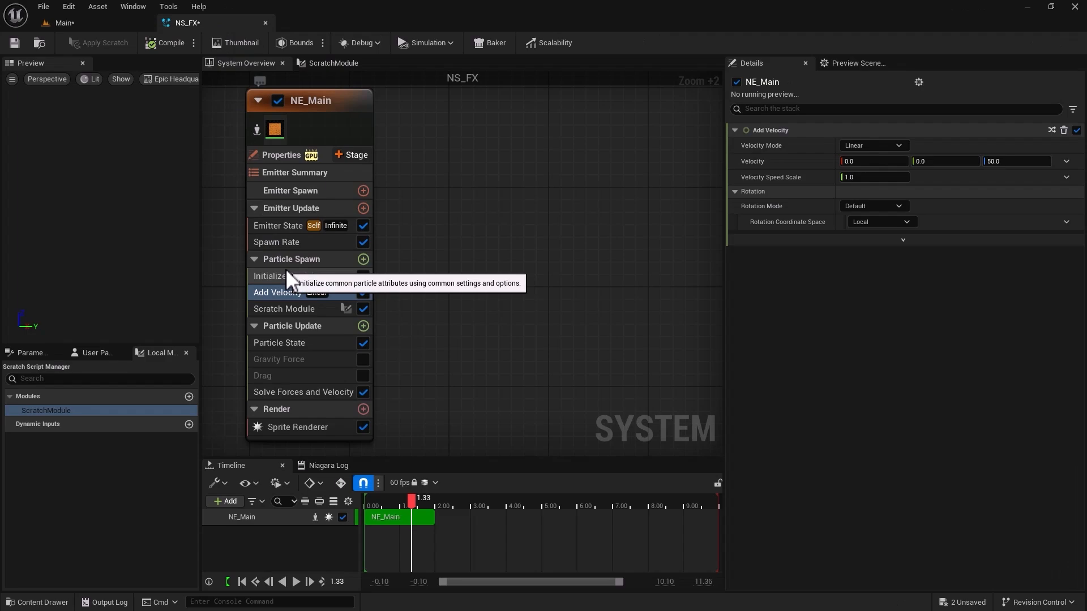
{"action": "left_click", "coordinate": [861, 161]}
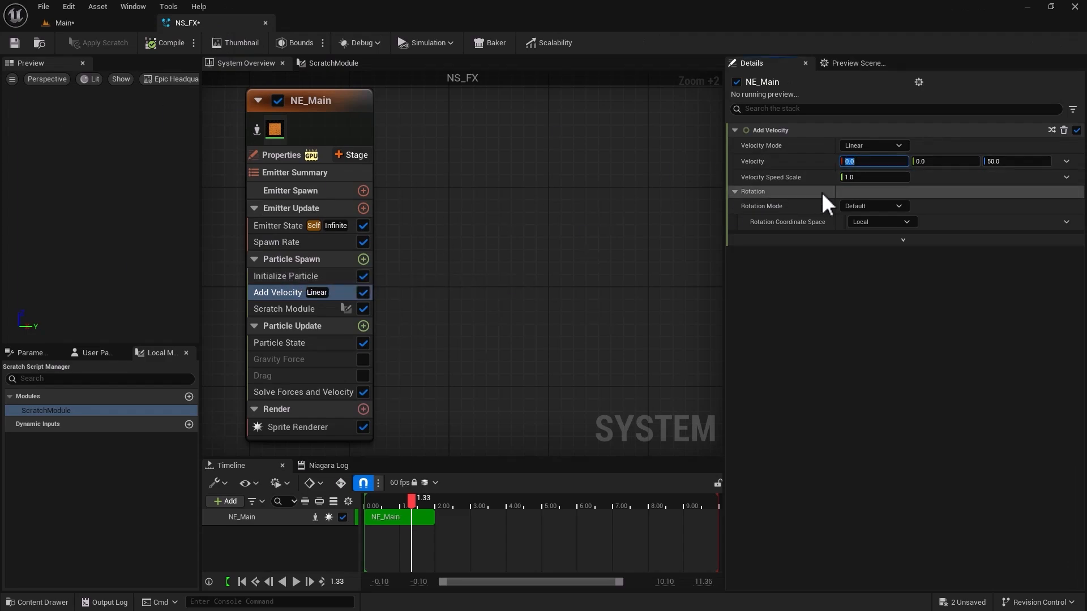
{"action": "type", "text": "-100"}
{"action": "key", "text": "Return"}
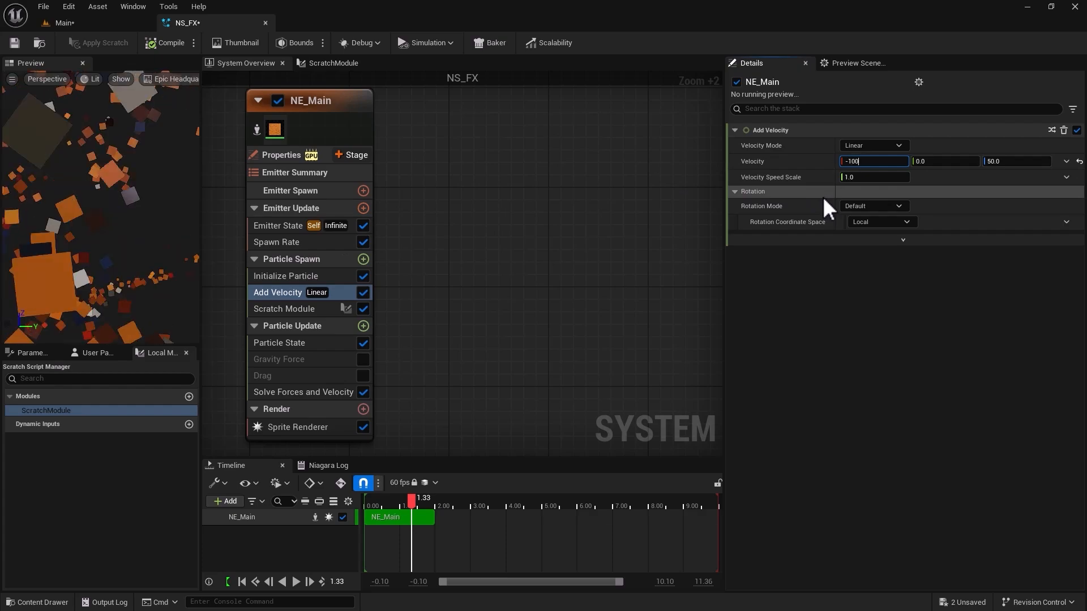
{"action": "left_click", "coordinate": [928, 163]}
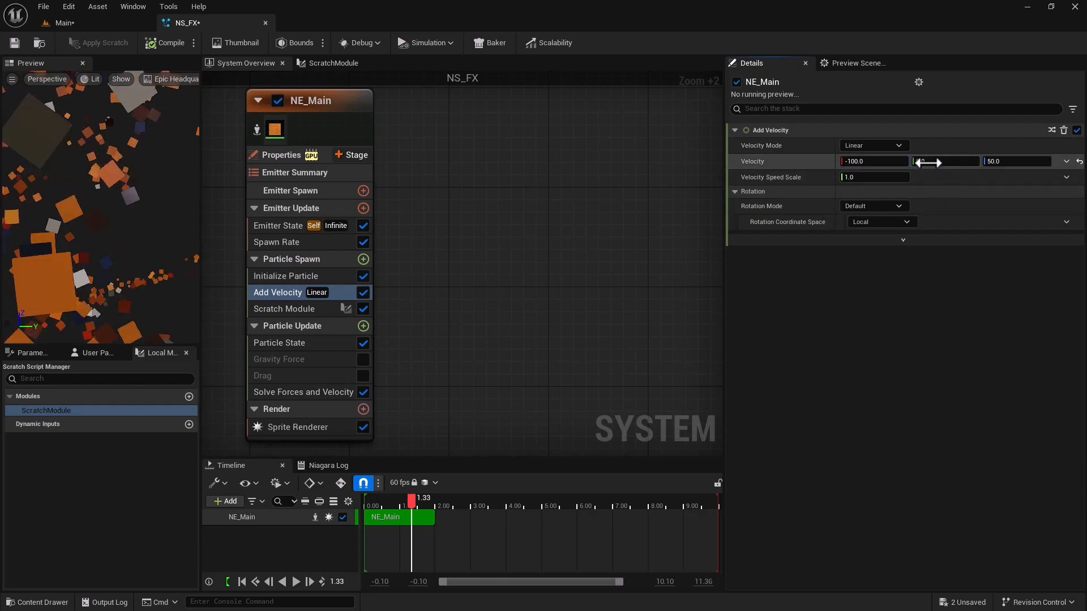
{"action": "type", "text": "200"}
{"action": "key", "text": "Return"}
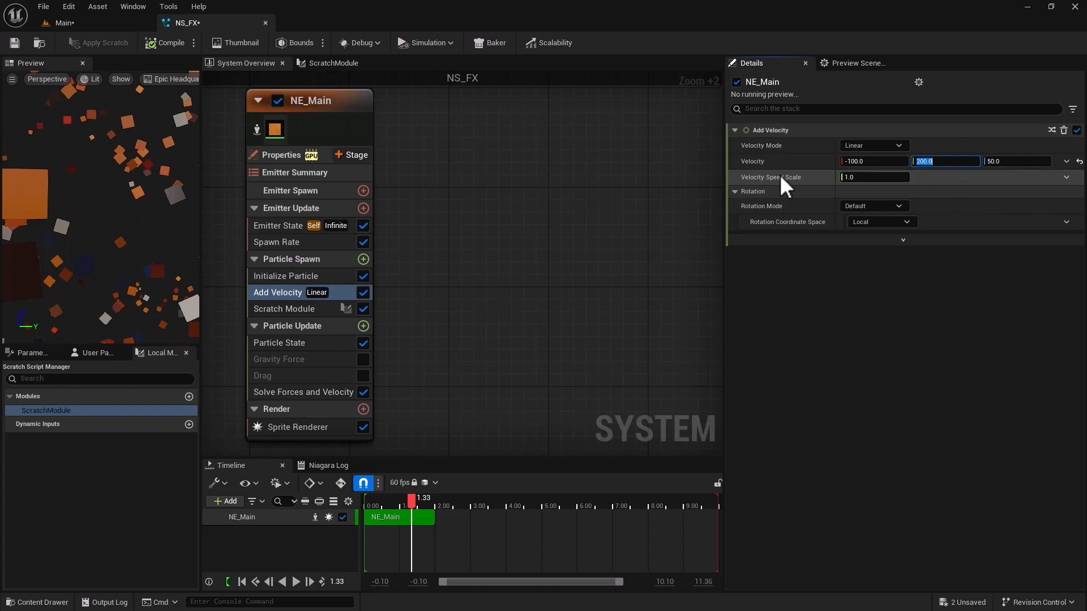
{"action": "left_click", "coordinate": [134, 20]}
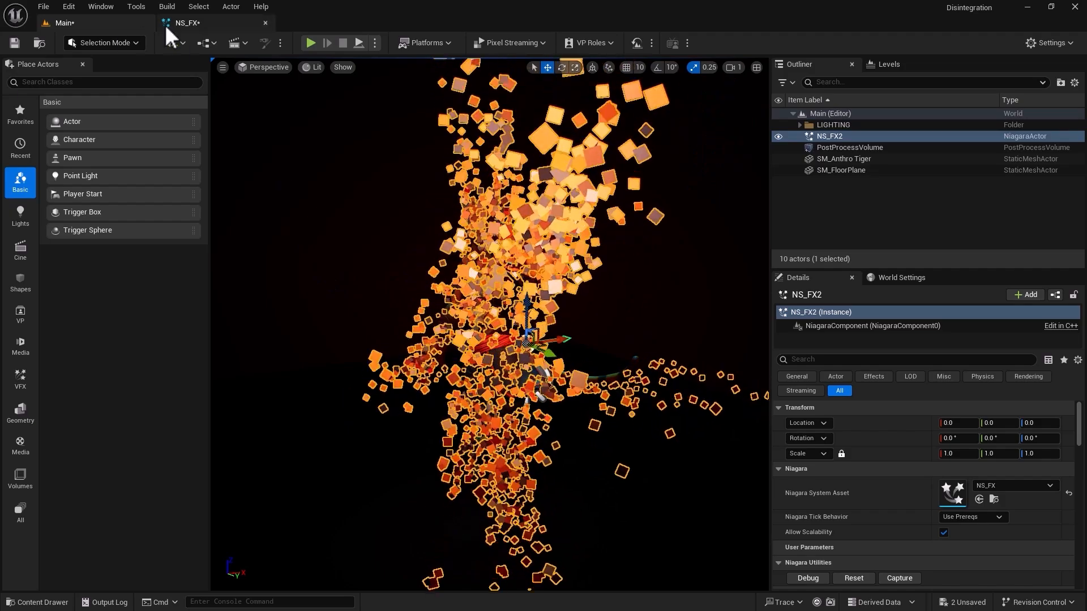
{"action": "left_click", "coordinate": [166, 23]}
{"action": "left_click", "coordinate": [94, 21]}
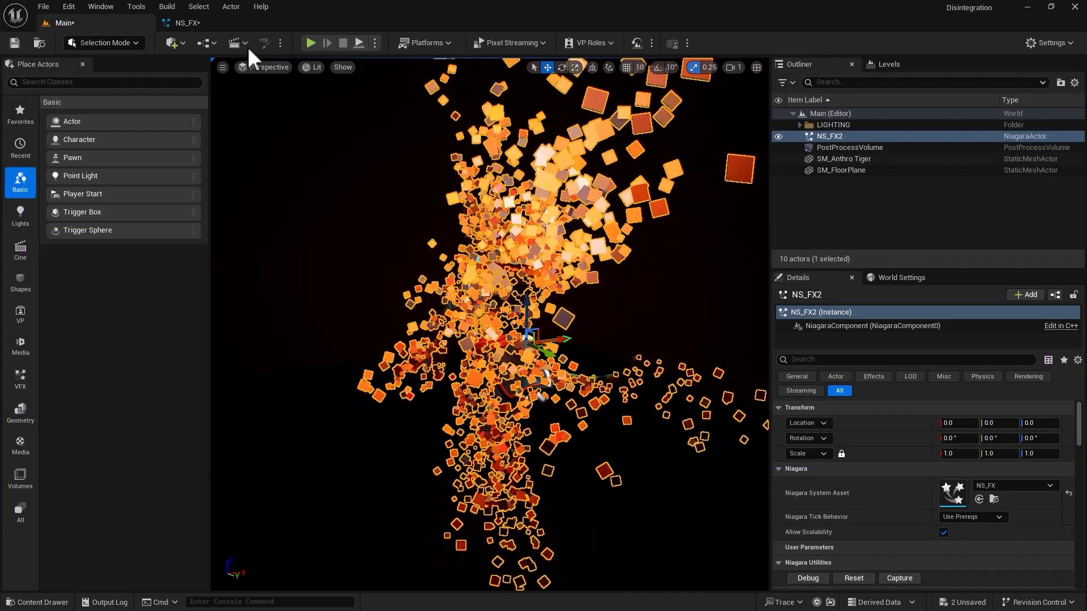
Return to NS_FX and set the Add Velocity X component to 150.
{"action": "left_click", "coordinate": [219, 27]}
{"action": "left_click", "coordinate": [871, 161]}
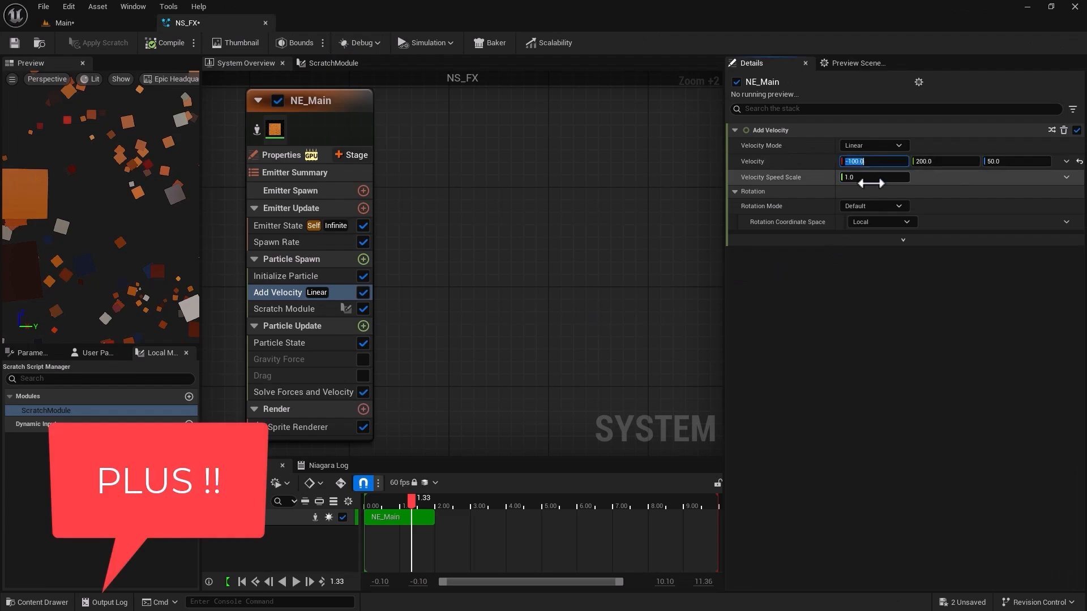
{"action": "type", "text": "150"}
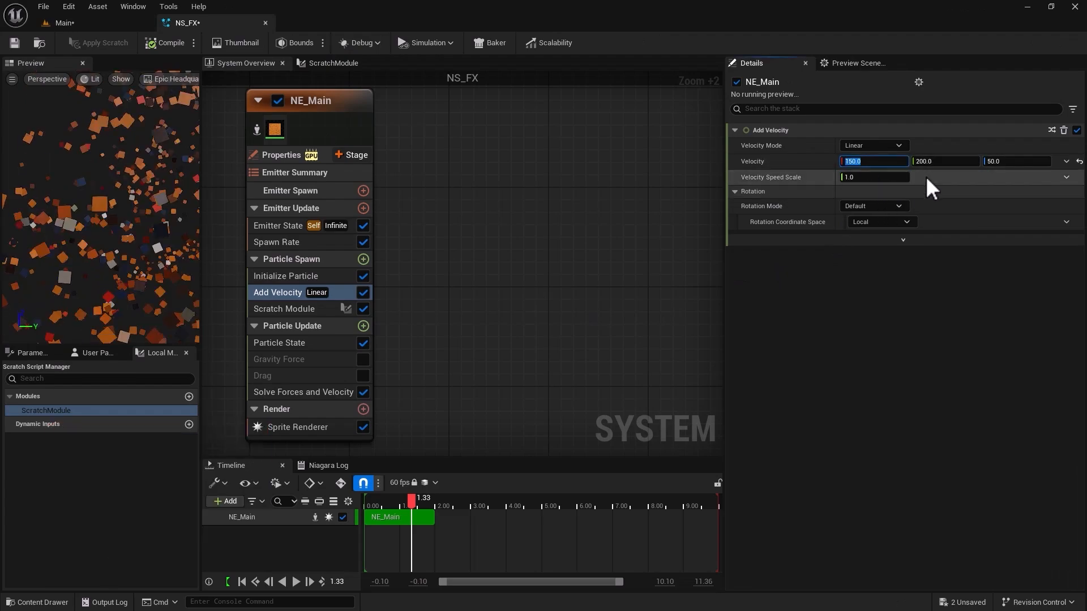
Set Add Velocity's Y component to 175 and view the deselected particle effect around the tiger in the Main level.
{"action": "left_click_drag", "start_coordinate": [934, 163], "coordinate": [935, 162]}
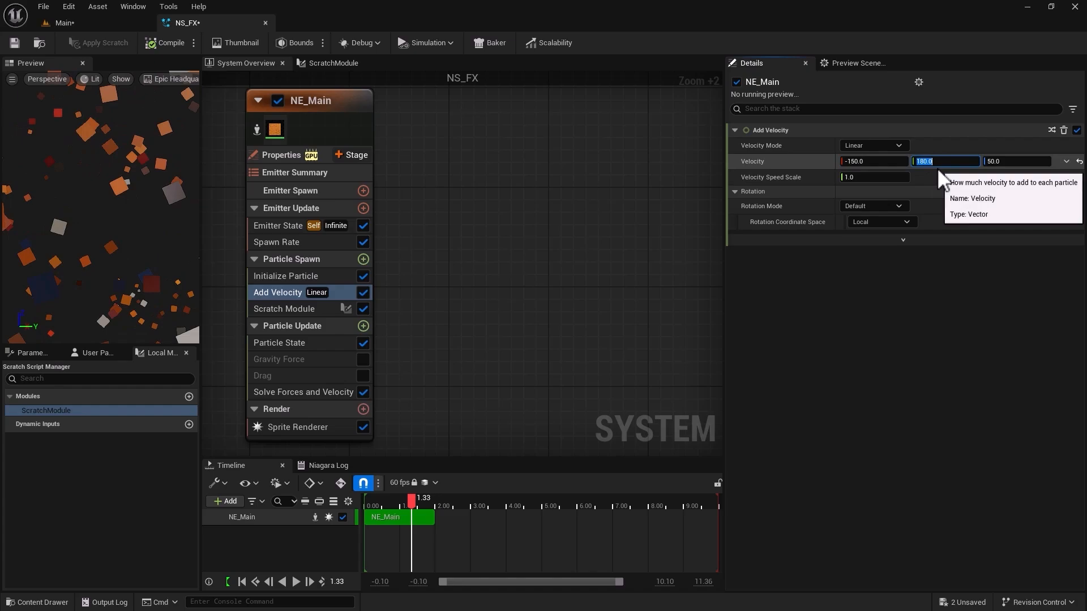
{"action": "type", "text": "175"}
{"action": "key", "text": "Return"}
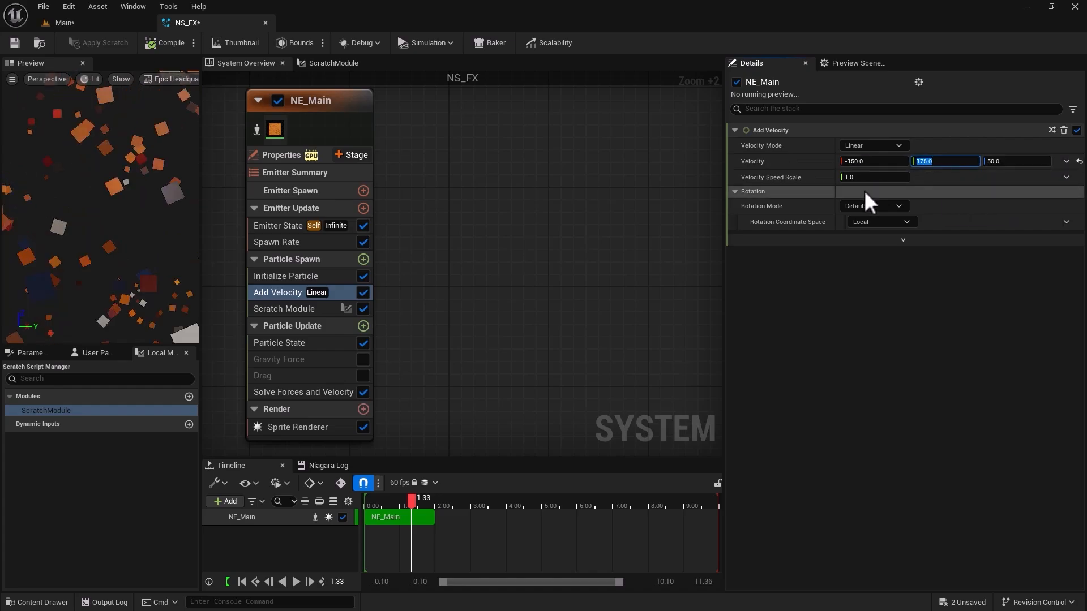
{"action": "left_click", "coordinate": [68, 23]}
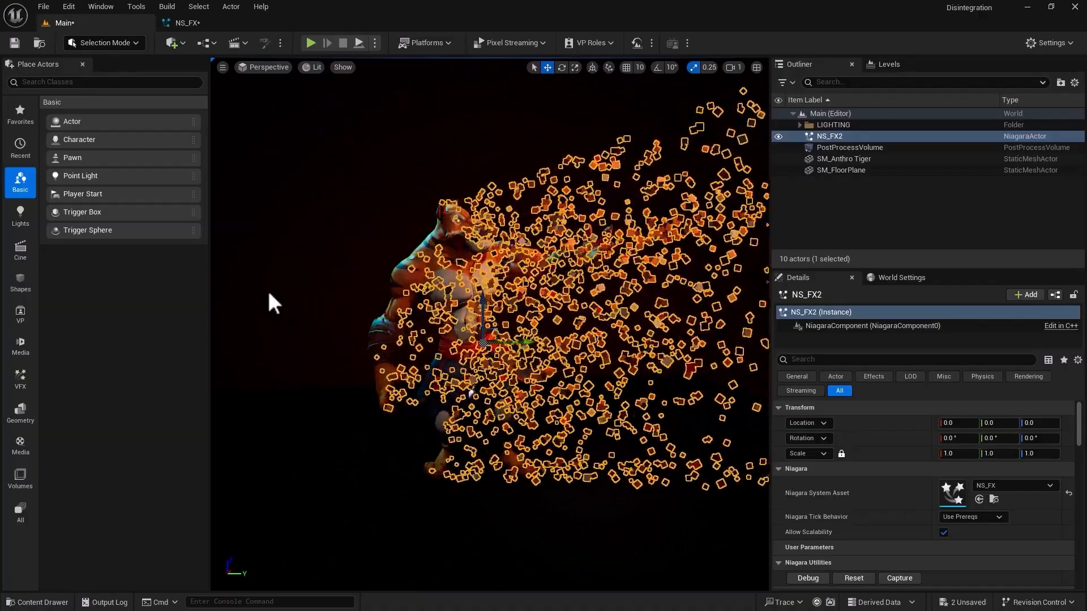
{"action": "left_click", "coordinate": [291, 334]}
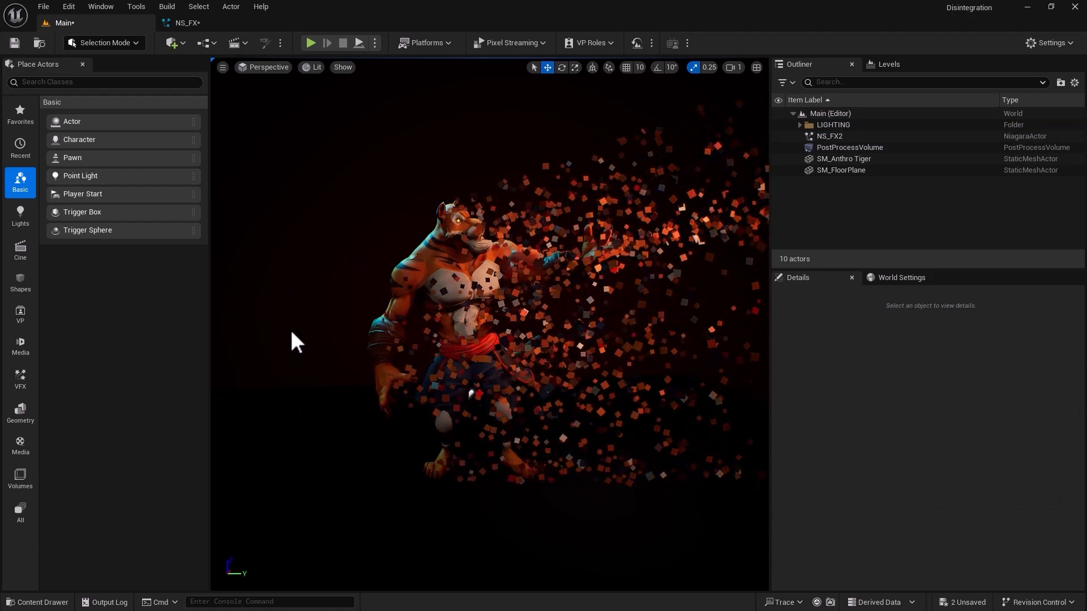
In NS_FX's Initialize Particle, set Mass Mode to Unset / (Mass of 1) and check the particles in the Main level.
{"action": "left_click", "coordinate": [211, 23]}
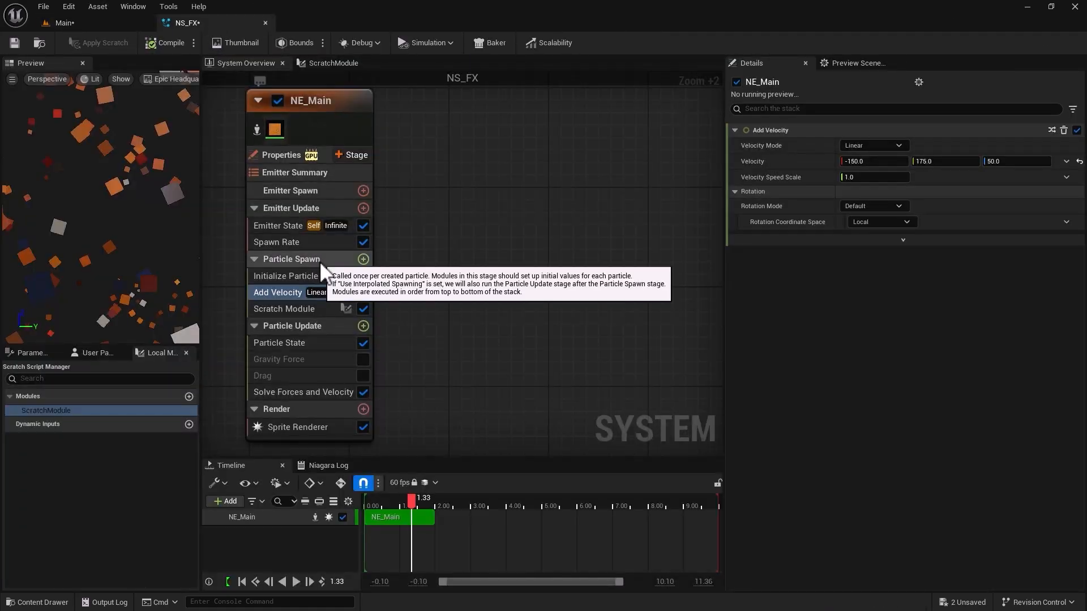
{"action": "left_click", "coordinate": [312, 275]}
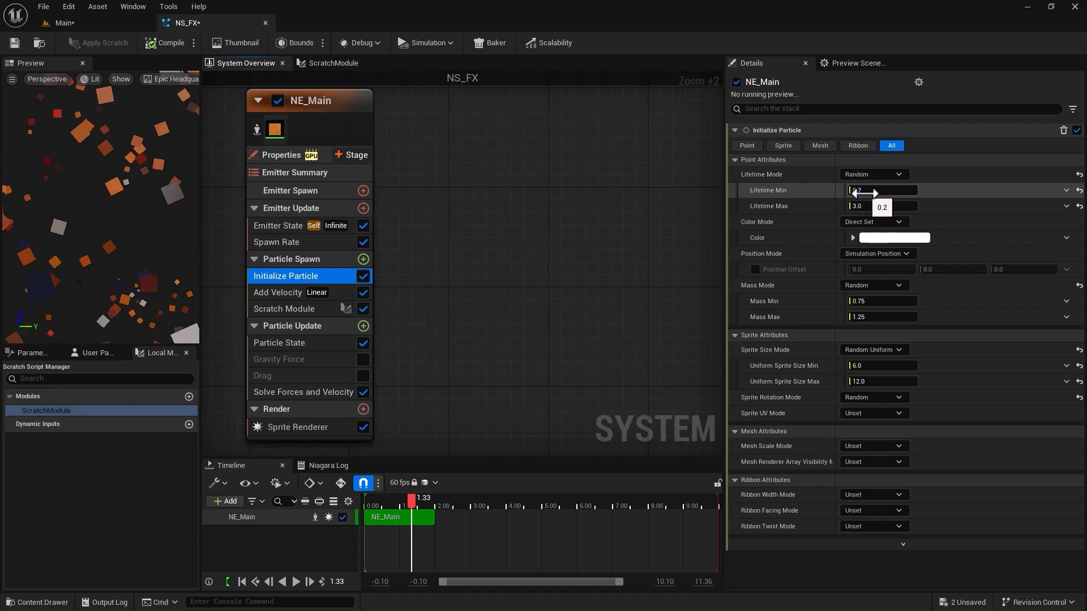
{"action": "left_click", "coordinate": [886, 287]}
{"action": "left_click", "coordinate": [882, 303]}
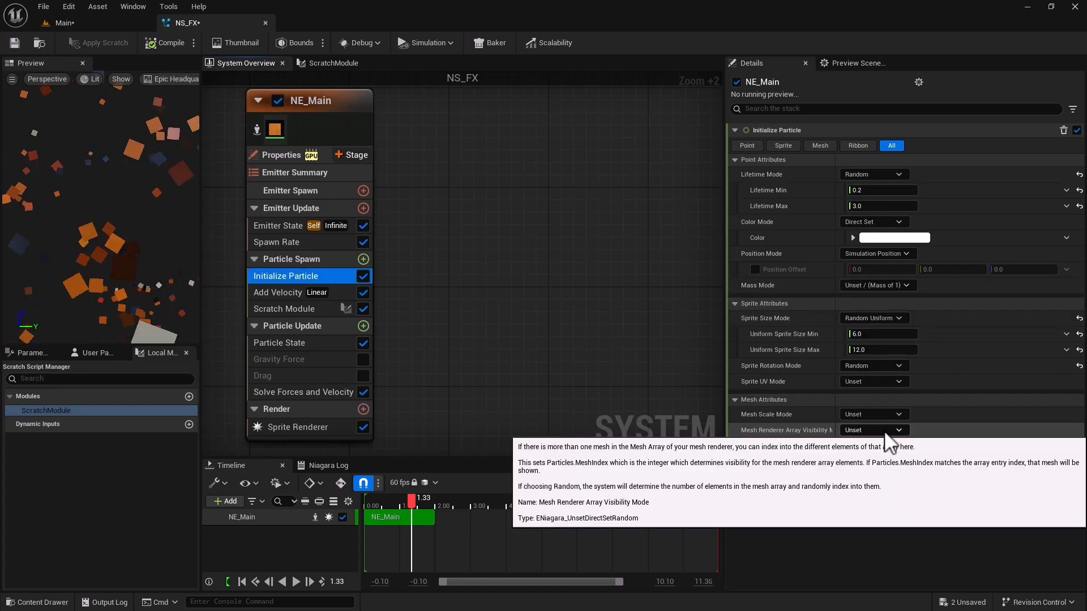
{"action": "left_click", "coordinate": [91, 22]}
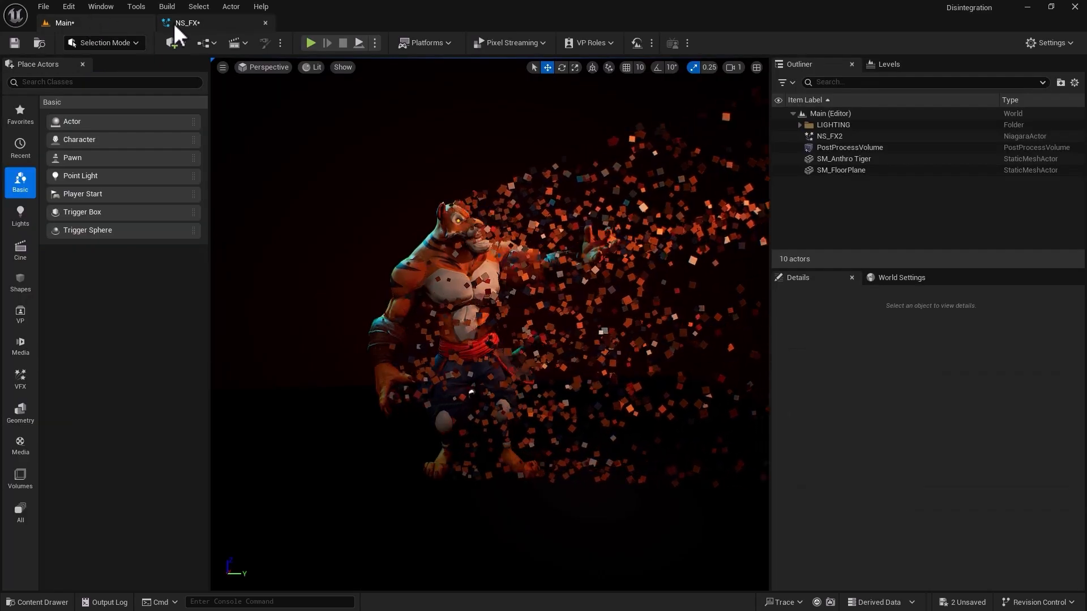
In Initialize Particle, set Uniform Sprite Size Min to 0.1, lower Uniform Sprite Size Max, and check the particles in the Main level.
{"action": "left_click", "coordinate": [211, 22]}
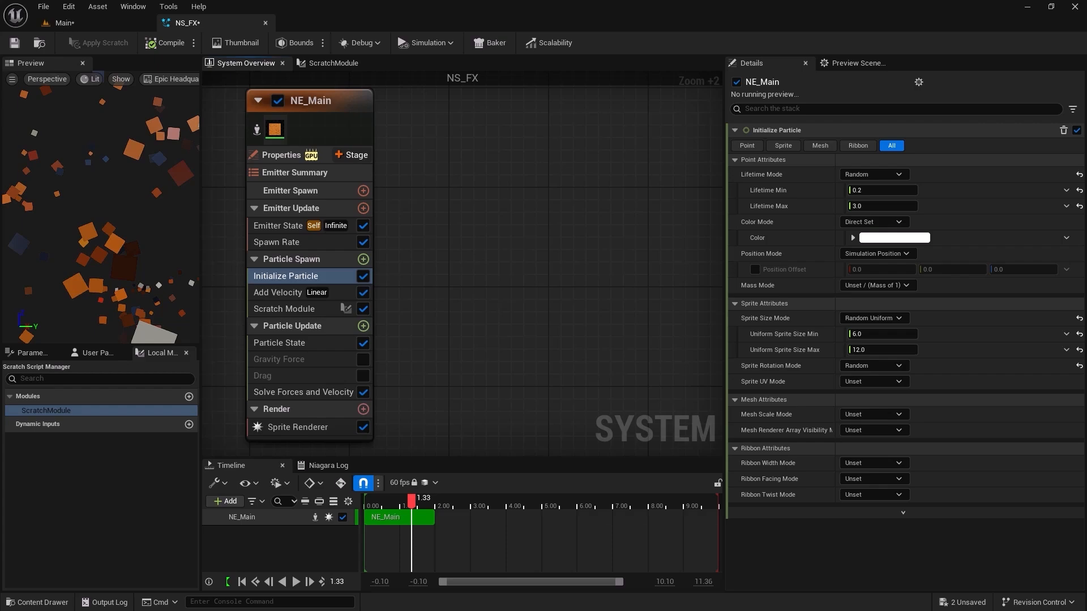
{"action": "left_click", "coordinate": [871, 332]}
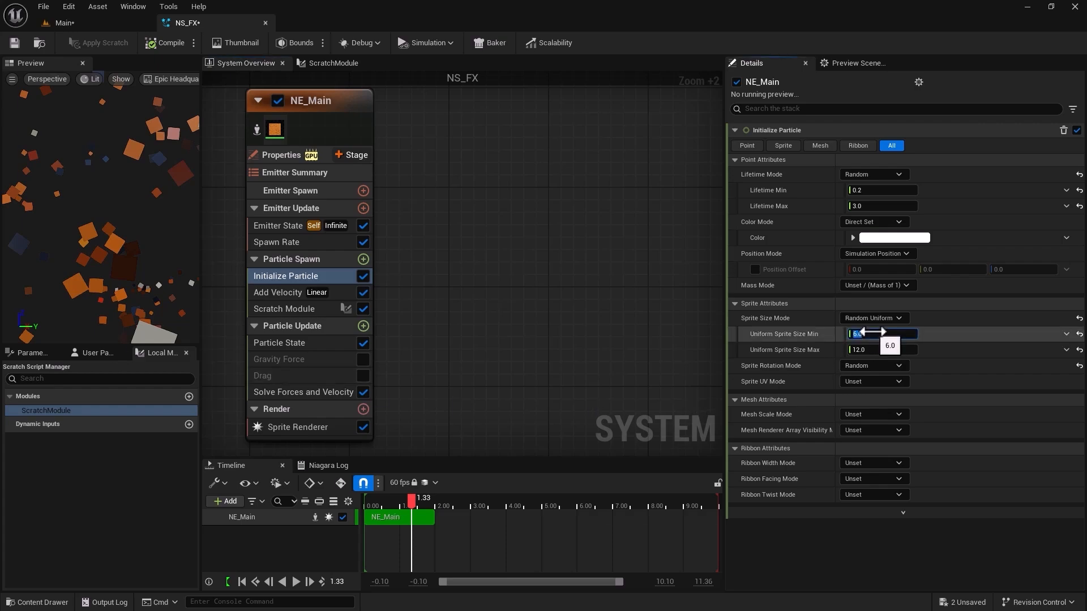
{"action": "type", "text": "1"}
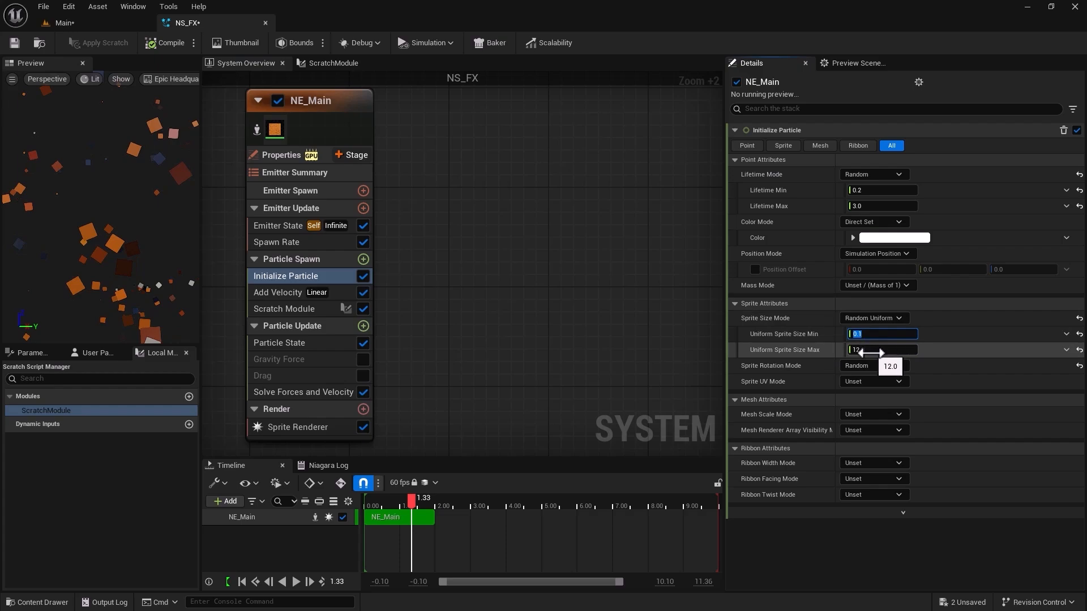
{"action": "left_click", "coordinate": [870, 351]}
{"action": "left_click", "coordinate": [82, 24]}
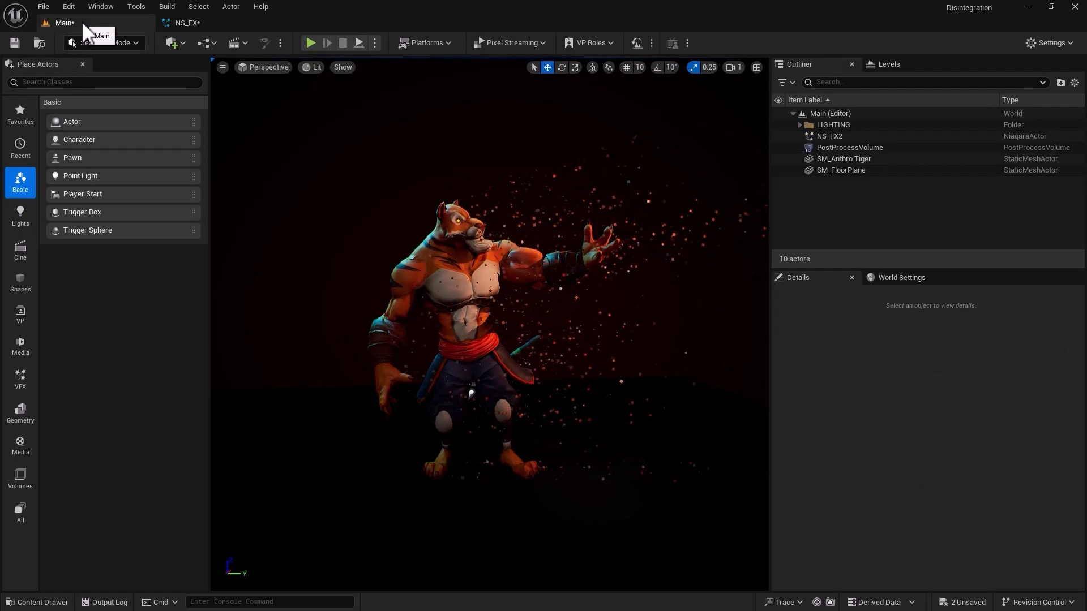
Return to NS_FX and set Initialize Particle's Uniform Sprite Size Max to 4.
{"action": "left_click", "coordinate": [182, 22]}
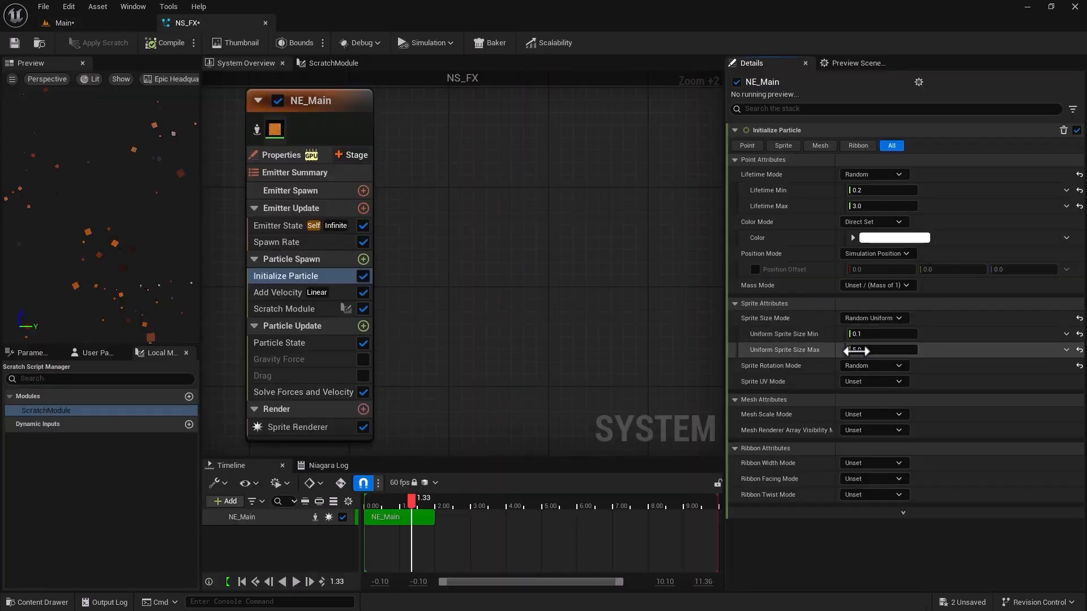
{"action": "left_click", "coordinate": [869, 352]}
{"action": "type", "text": "1"}
{"action": "key", "text": "Return"}
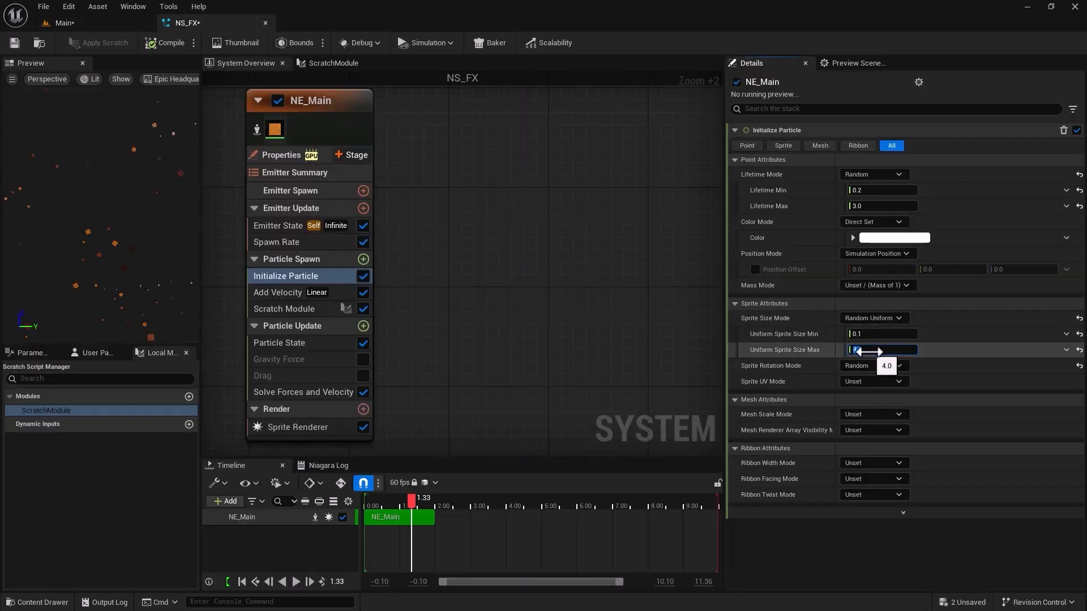
{"action": "type", "text": "4"}
{"action": "key", "text": "Return"}
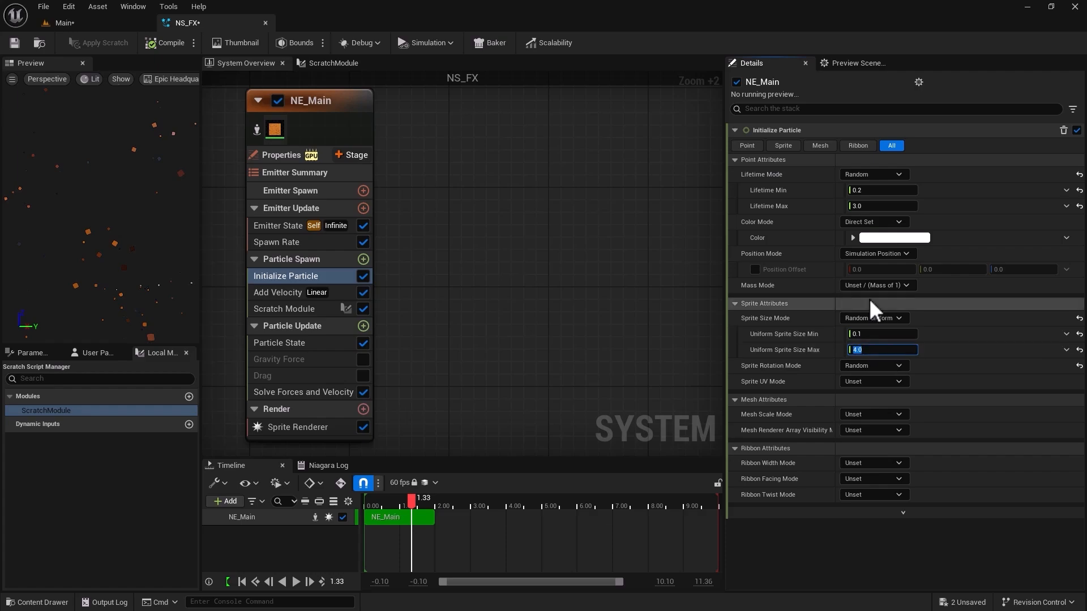
Set Initialize Particle's Lifetime Max to 4 and check the particle spread in the Main level.
{"action": "left_click", "coordinate": [868, 207]}
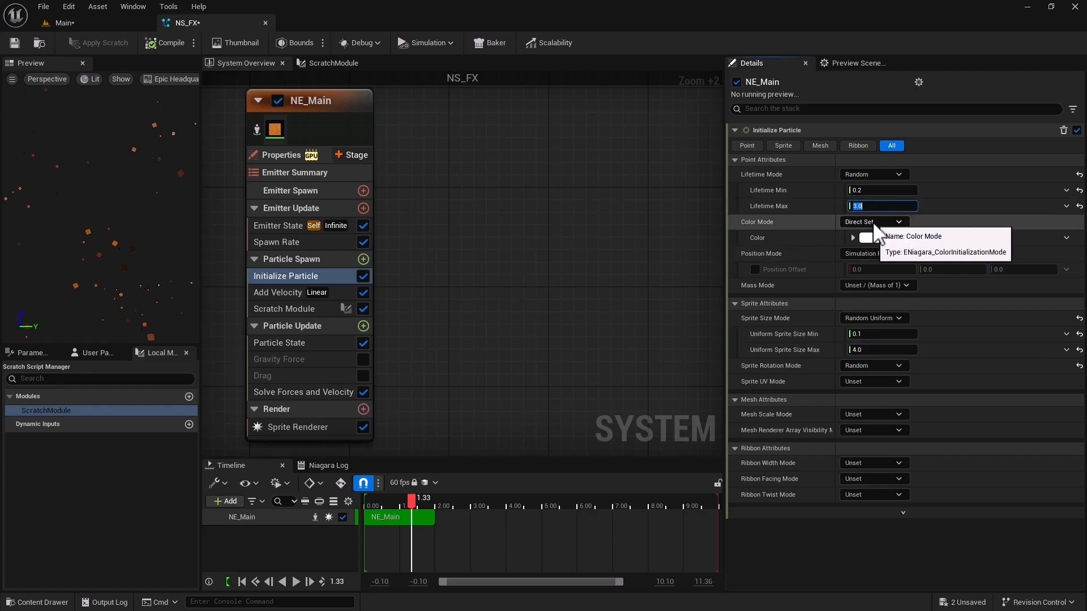
{"action": "type", "text": "4"}
{"action": "key", "text": "Return"}
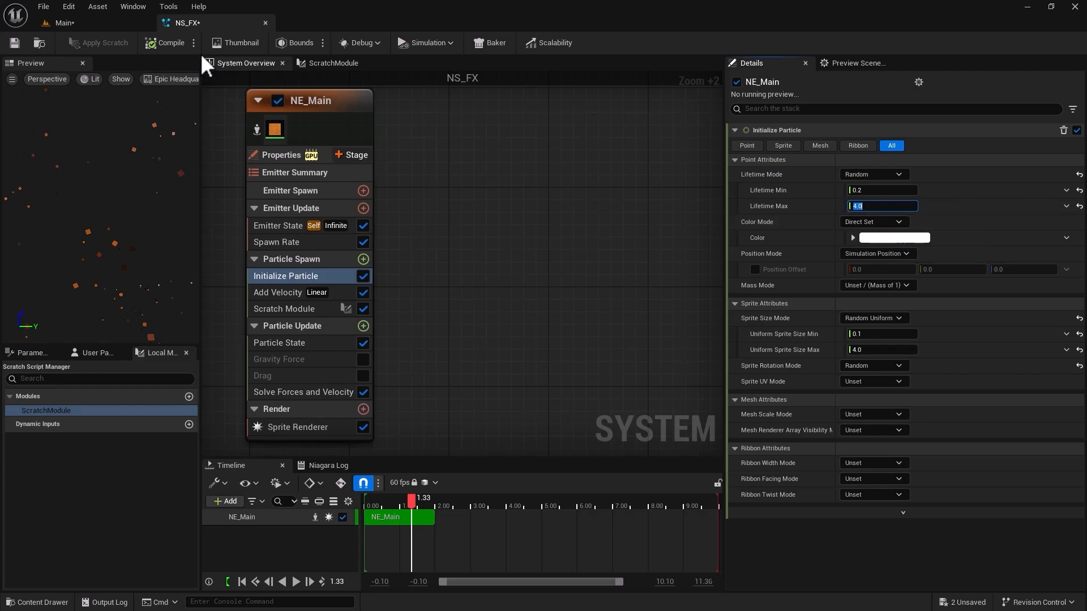
{"action": "left_click", "coordinate": [107, 24]}
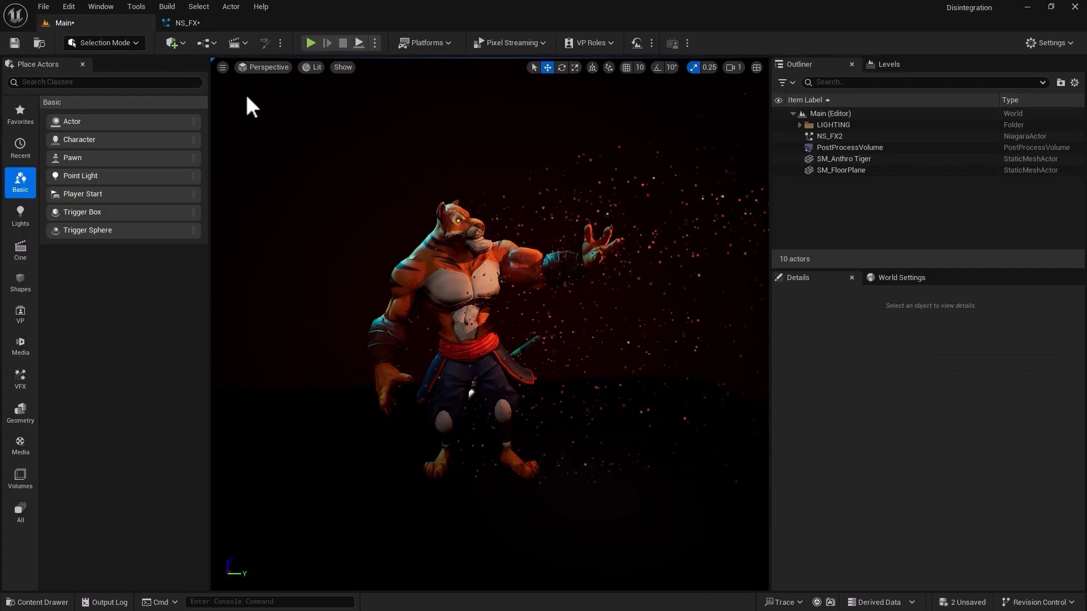
Set NS_FX's Spawn Rate to 10000 and check the particle density around the tiger in the Main level.
{"action": "left_click", "coordinate": [206, 25]}
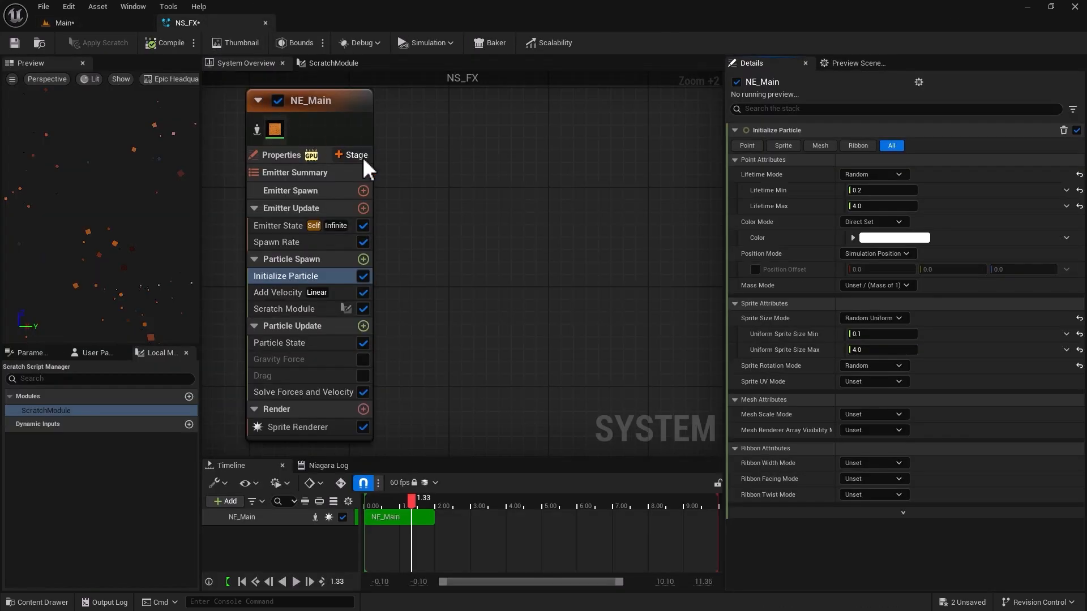
{"action": "left_click", "coordinate": [273, 243]}
{"action": "left_click", "coordinate": [848, 146]}
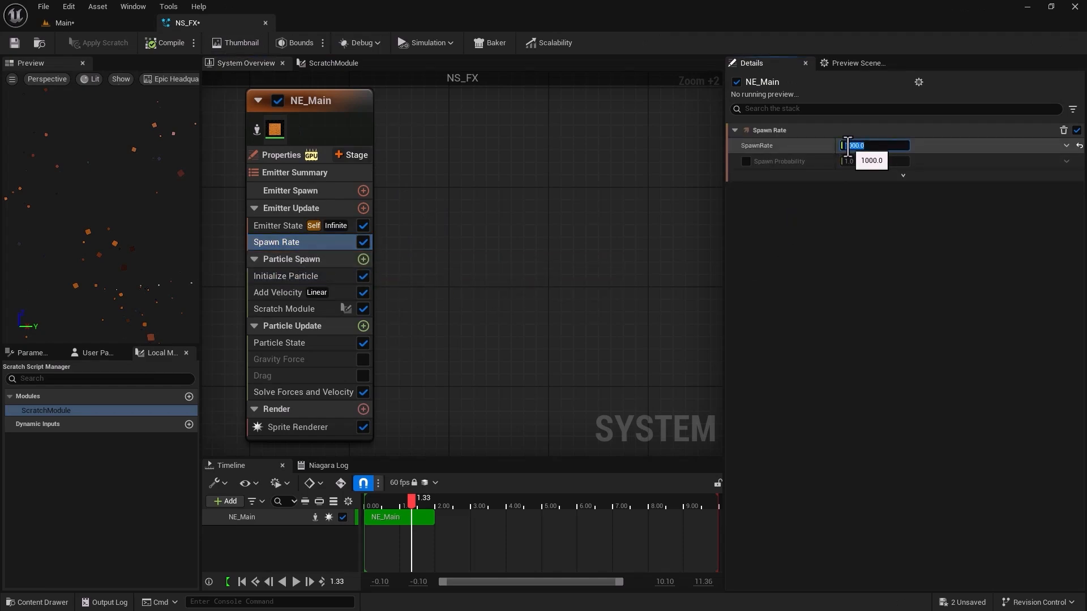
{"action": "left_click_drag", "start_coordinate": [848, 146], "coordinate": [803, 146]}
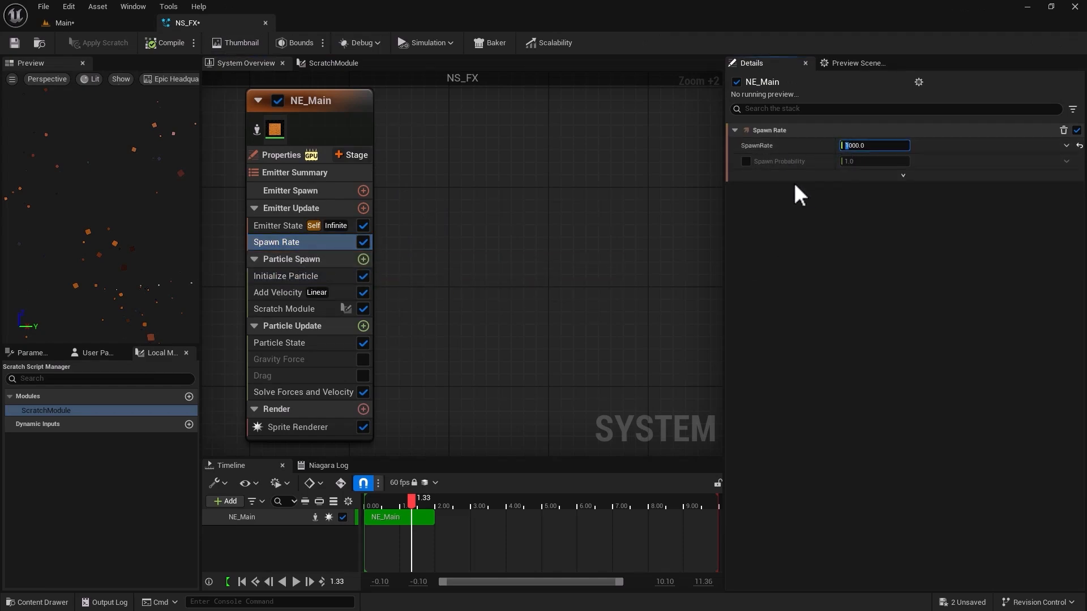
{"action": "type", "text": "10"}
{"action": "key", "text": "Return"}
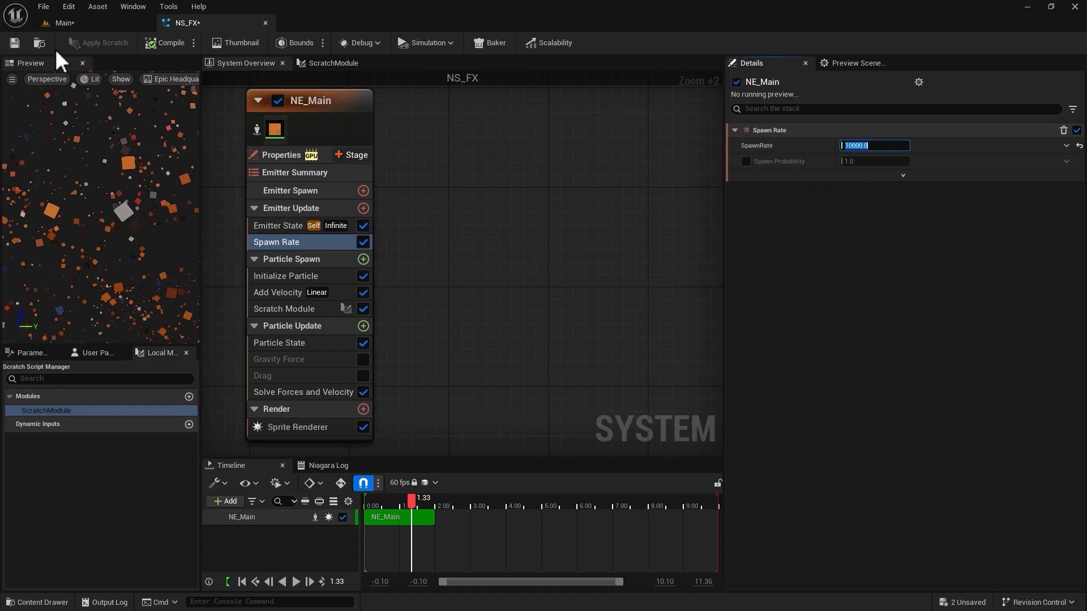
{"action": "left_click", "coordinate": [69, 22]}
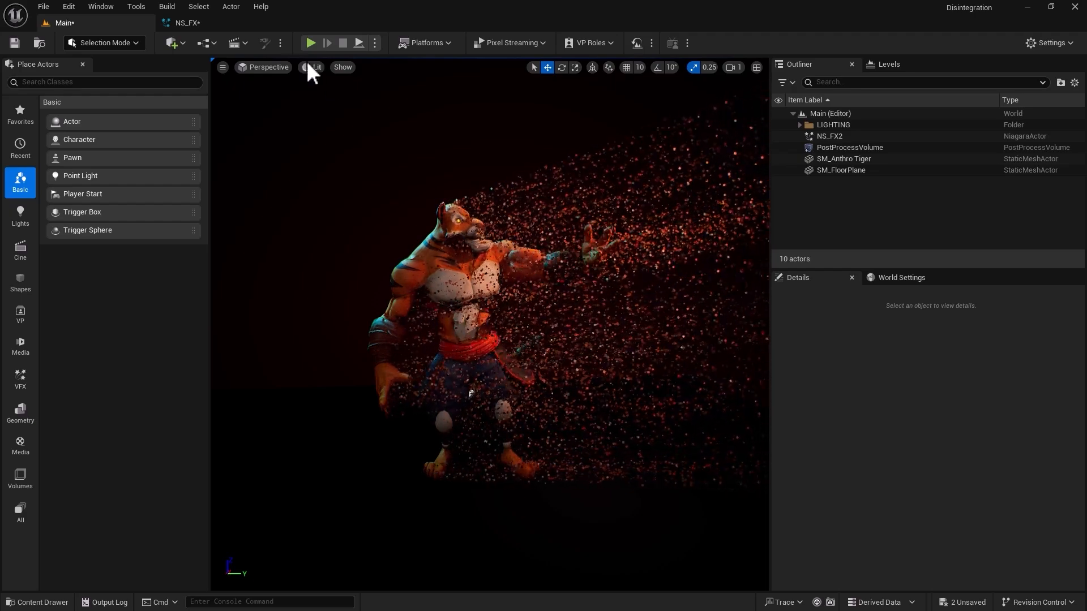
Compare the NS_FX module stack with the particles on the tiger in the Main level, and cancel the pending autosave.
{"action": "left_click", "coordinate": [186, 23]}
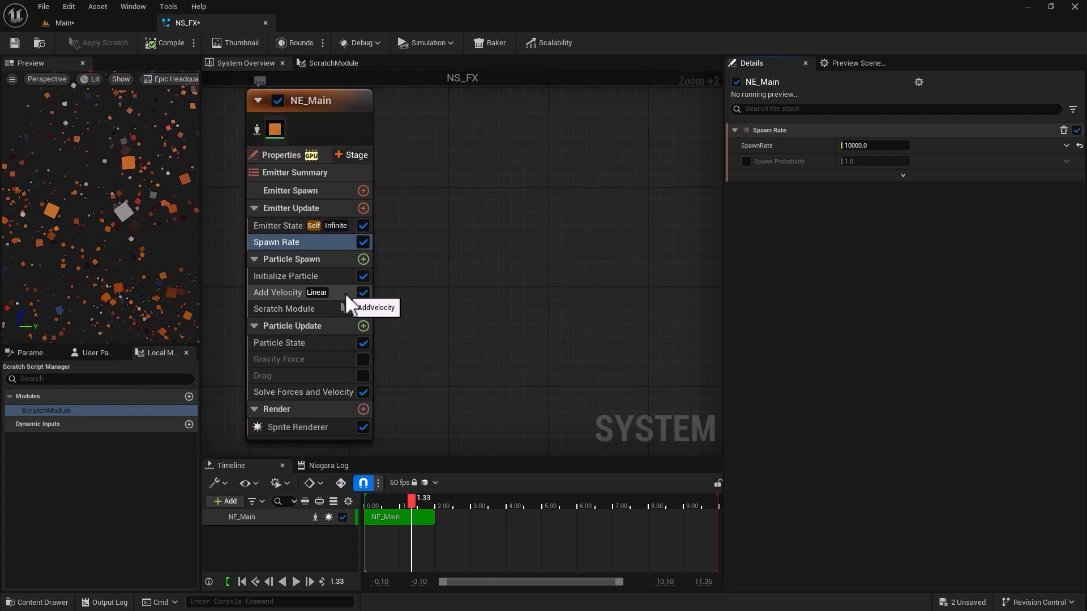
{"action": "left_click", "coordinate": [104, 23]}
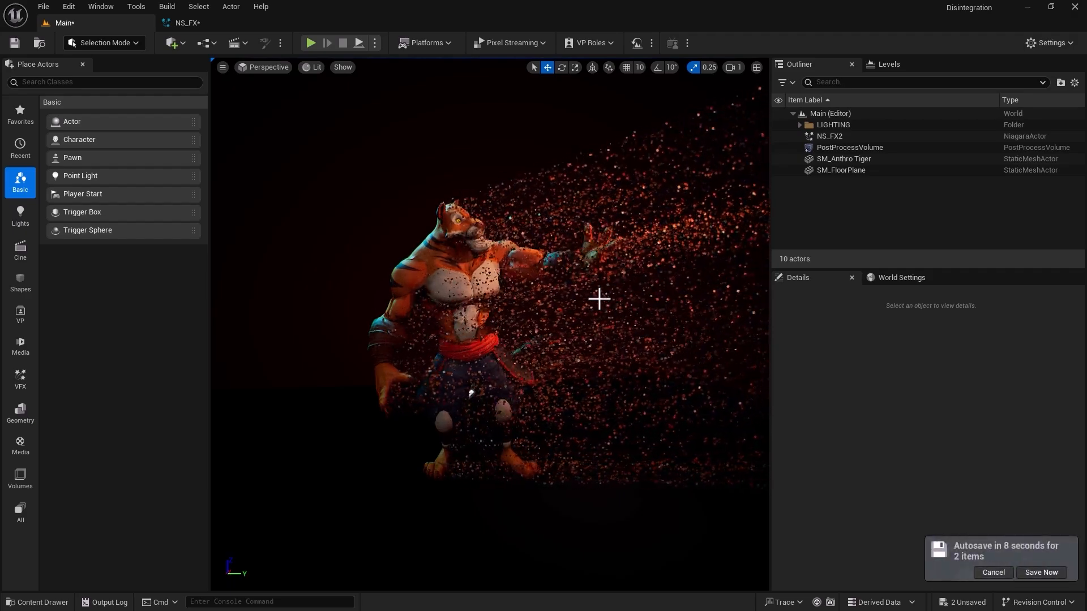
{"action": "left_click", "coordinate": [983, 570]}
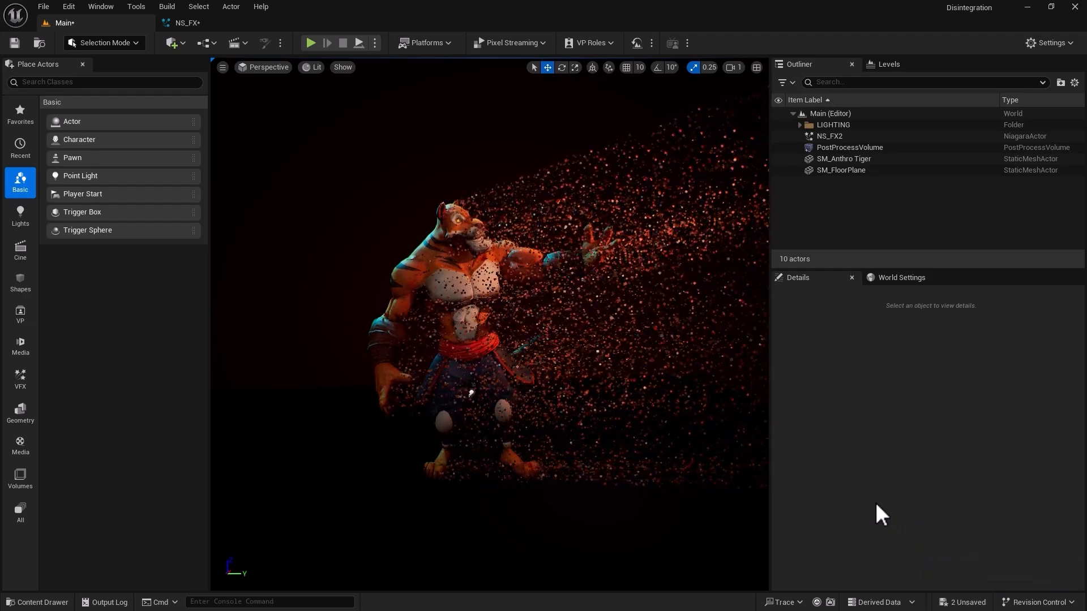
Add a Kill Particles in Volume module to NE_Main's Particle Spawn group in NS_FX.
{"action": "left_click", "coordinate": [206, 23]}
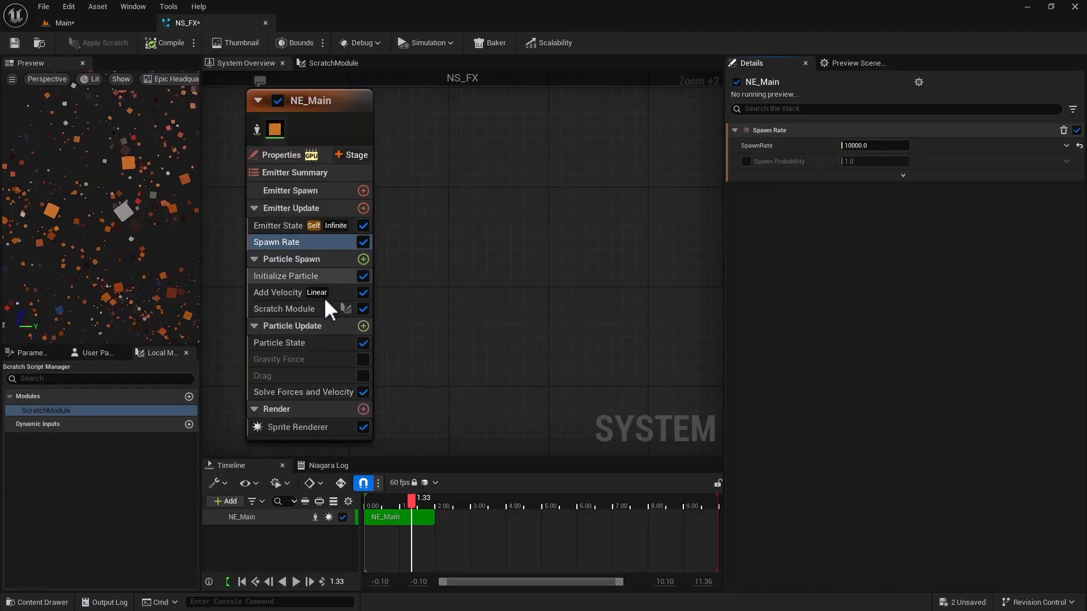
{"action": "left_click", "coordinate": [364, 259]}
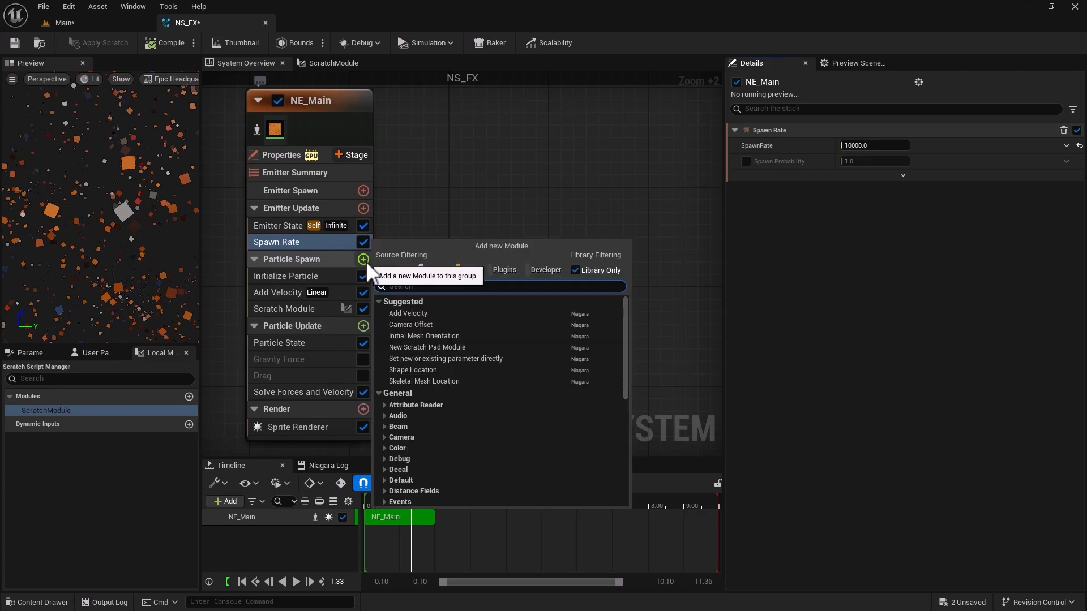
{"action": "type", "text": "kill par"}
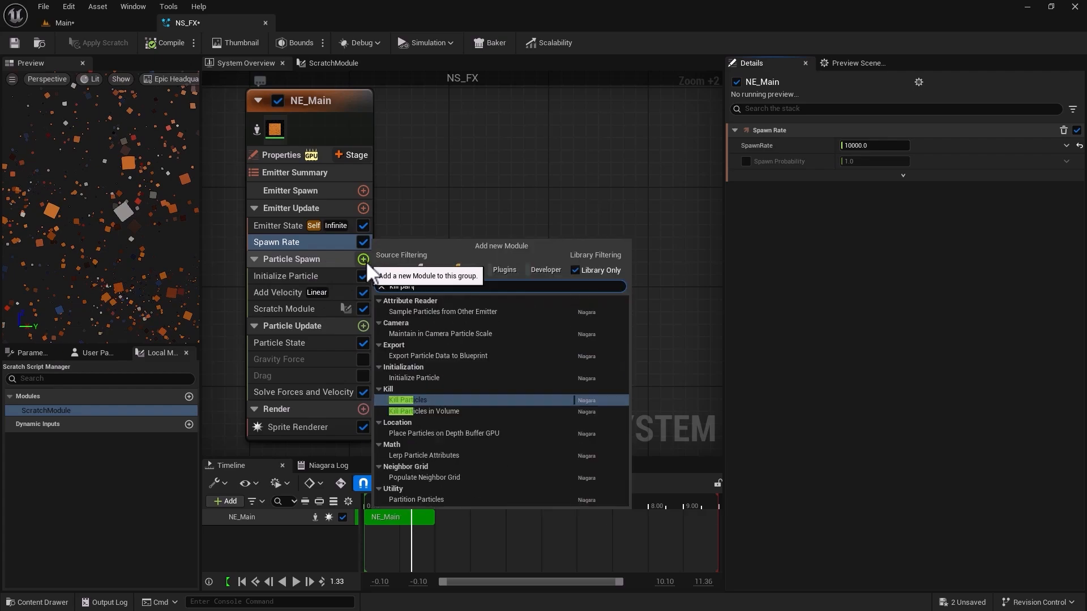
{"action": "type", "text": "ticles"}
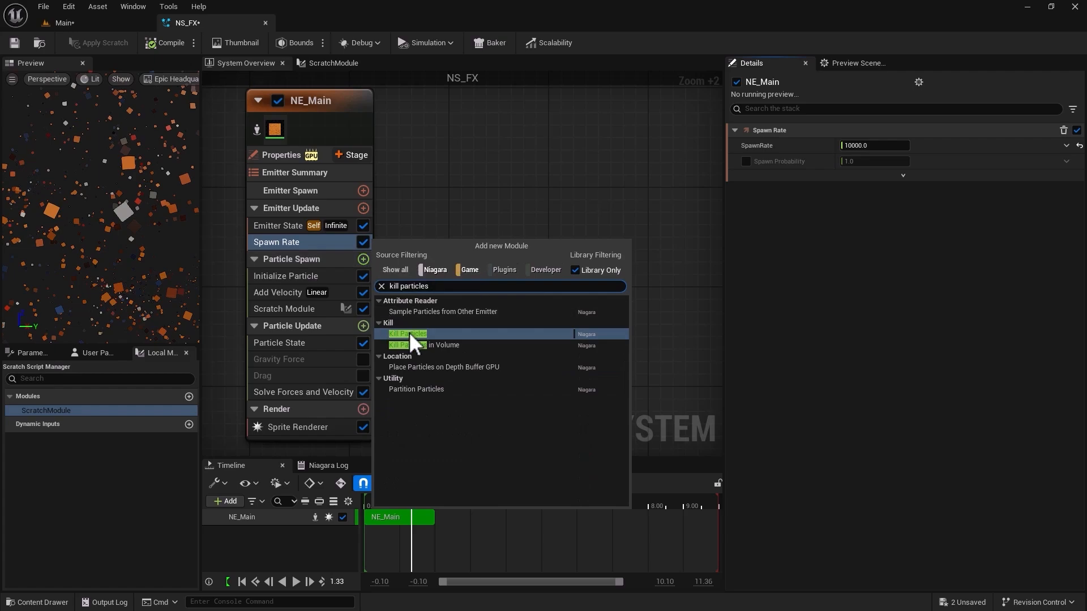
{"action": "left_click", "coordinate": [443, 345]}
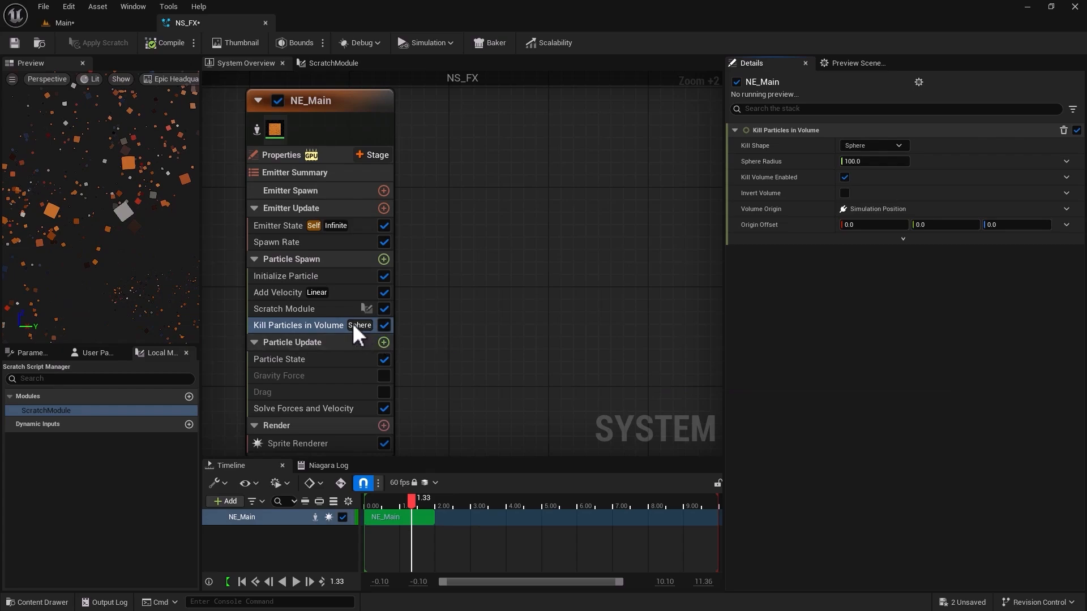
Keep the Kill Shape as Sphere, enable Invert Volume, and check which particles survive in the Main level.
{"action": "left_click", "coordinate": [852, 146]}
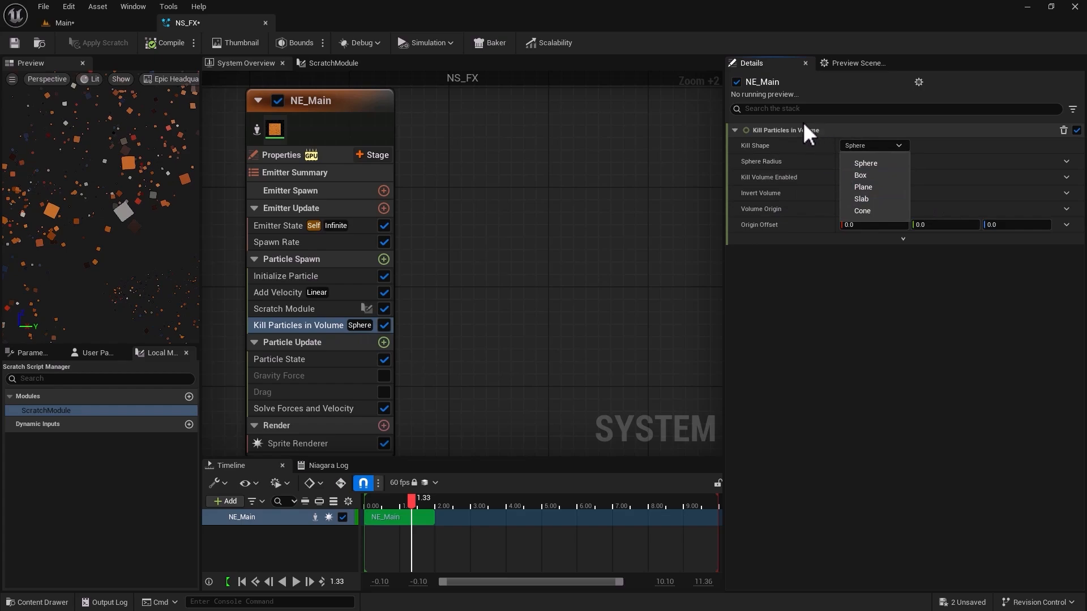
{"action": "left_click", "coordinate": [512, 258]}
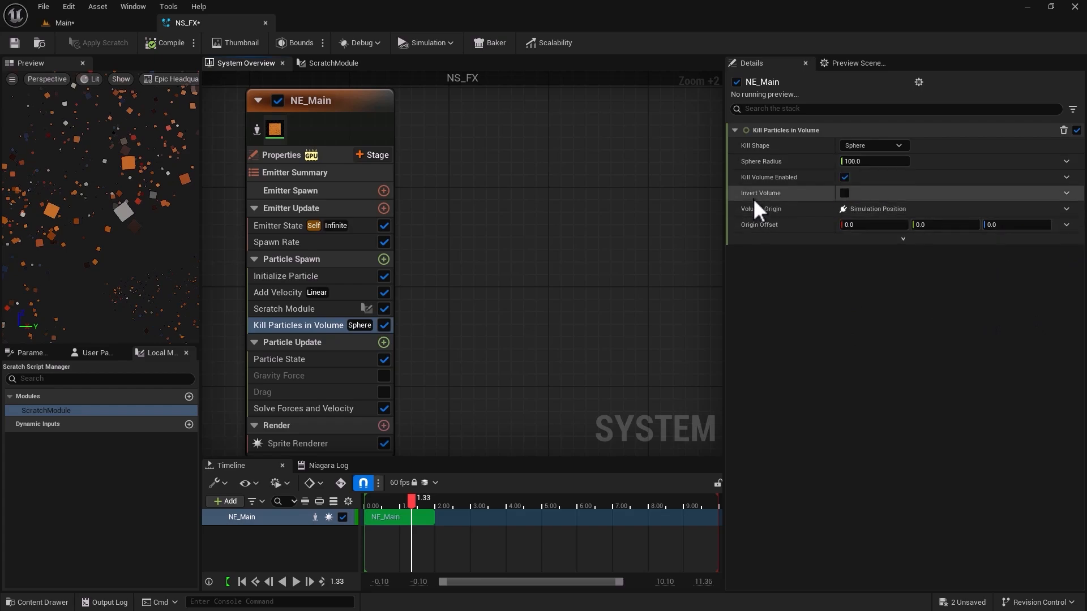
{"action": "left_click", "coordinate": [119, 22]}
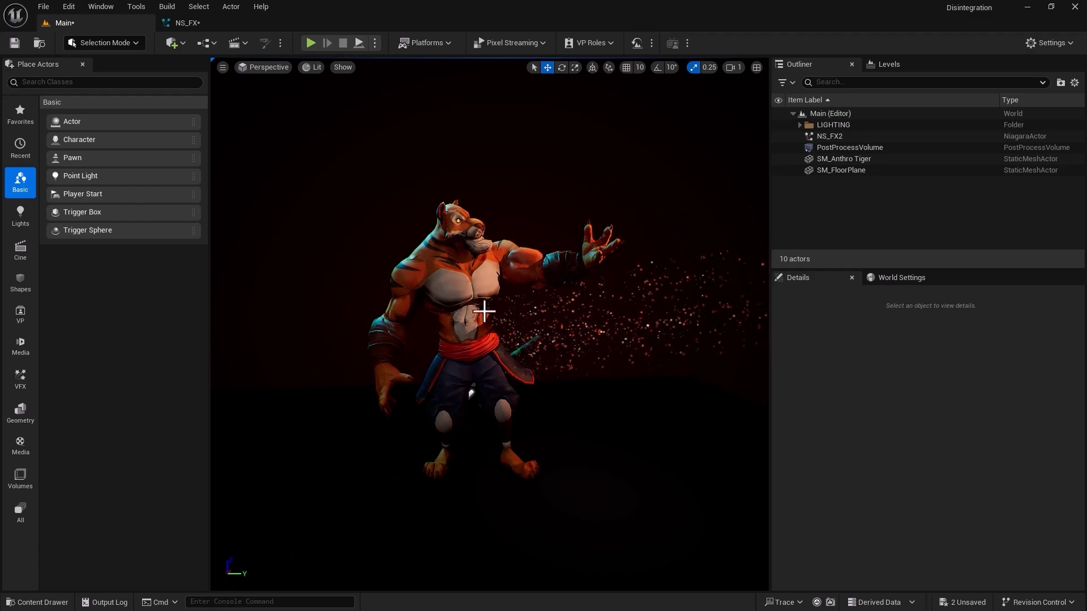
Set the kill volume's Origin Offset in NS_FX to Y 300 and Z 50, and check the surviving particles in the Main level.
{"action": "left_click", "coordinate": [187, 23]}
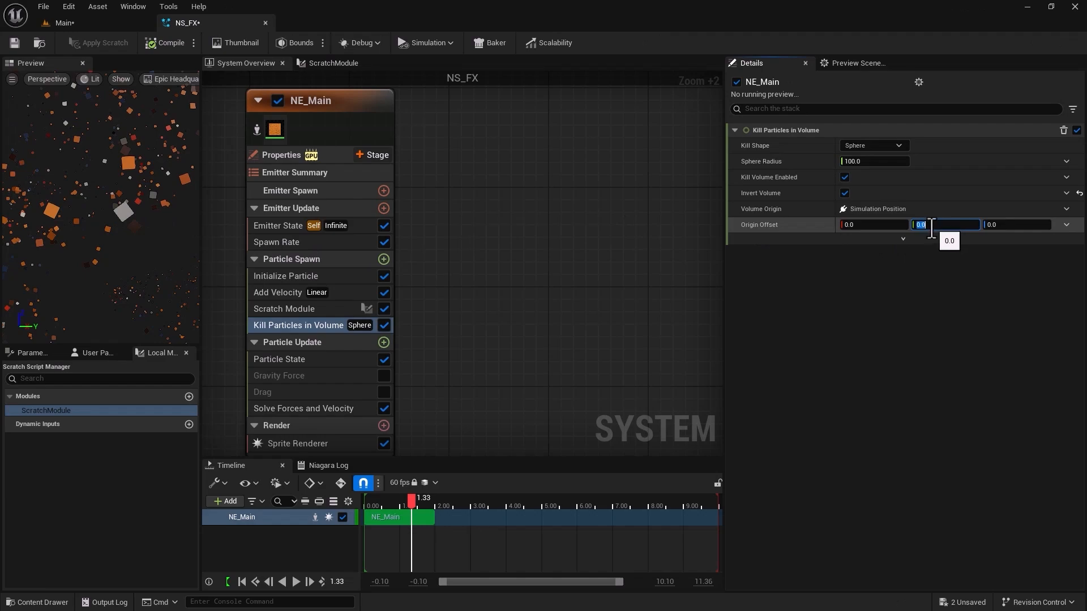
{"action": "type", "text": "300"}
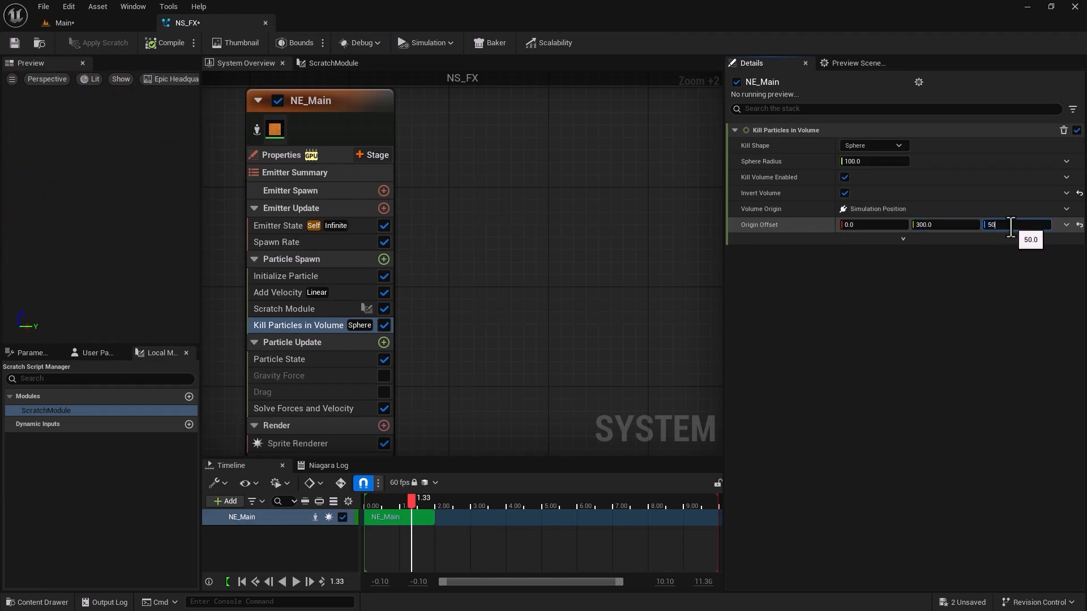
{"action": "key", "text": "Return"}
{"action": "left_click", "coordinate": [61, 23]}
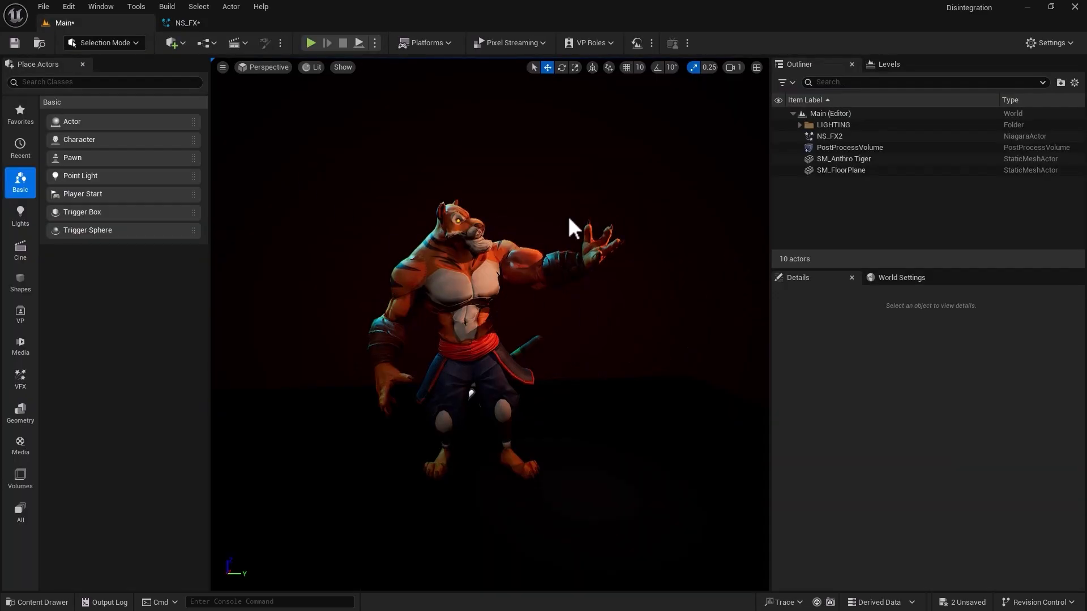
{"action": "left_click", "coordinate": [180, 23]}
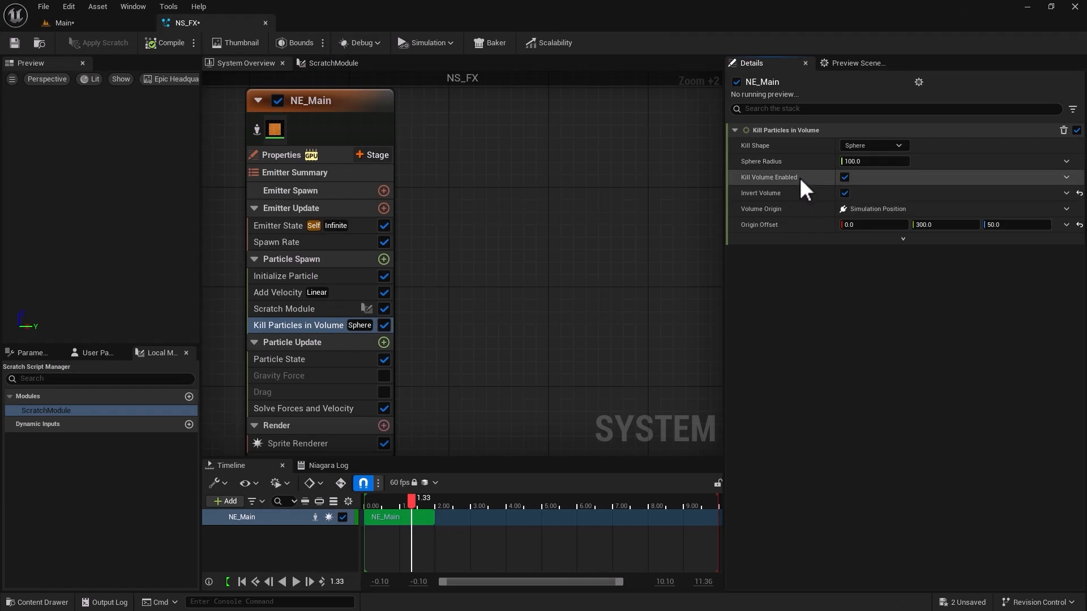
{"action": "left_click", "coordinate": [94, 23]}
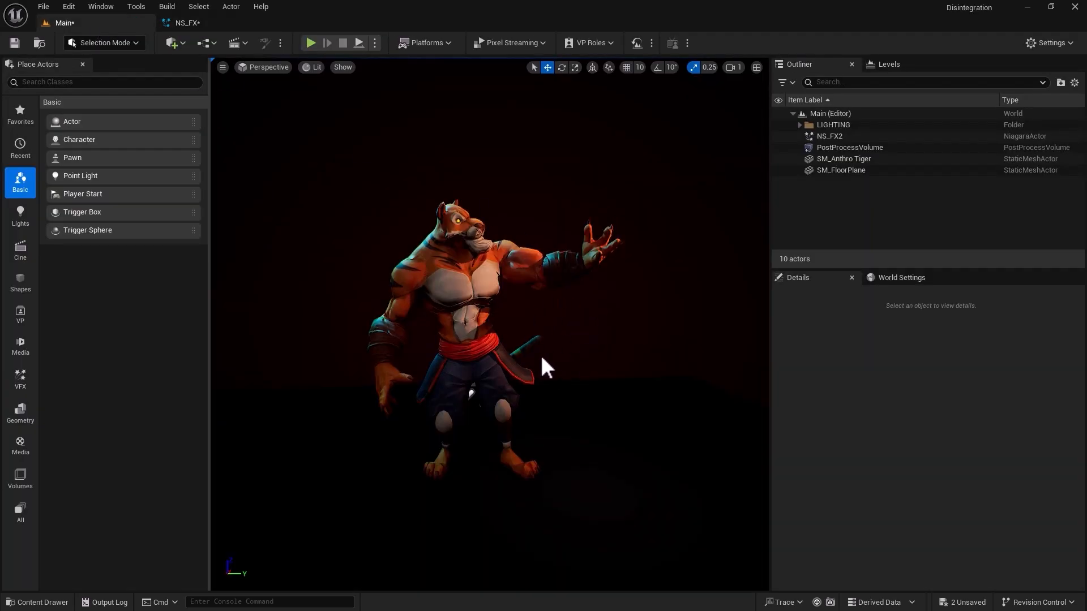
Set the kill volume's Sphere Radius to 300 in NS_FX and check the particles in the Main level.
{"action": "left_click", "coordinate": [238, 23]}
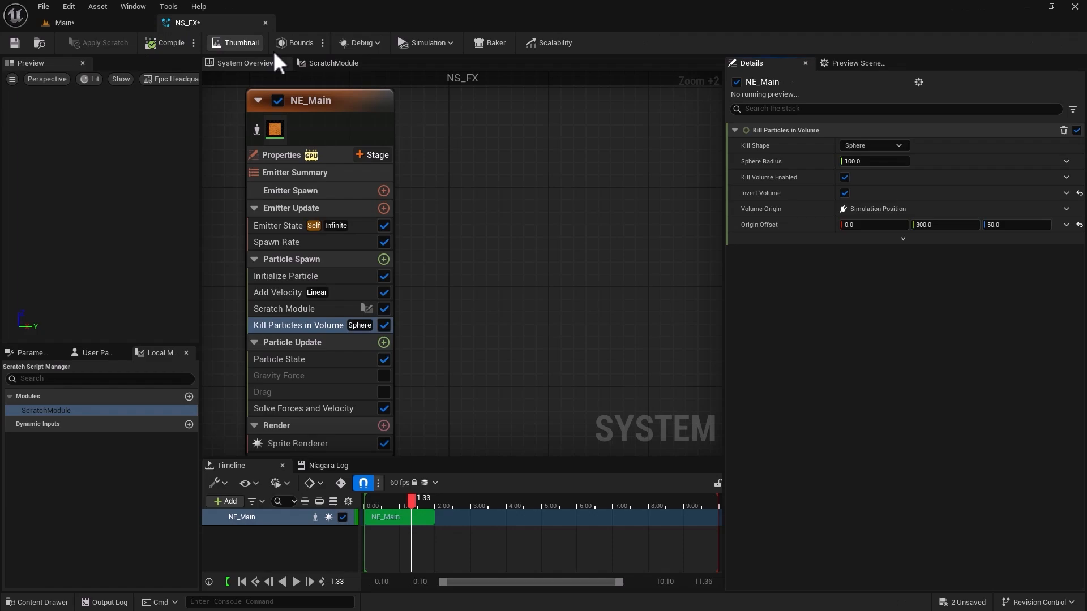
{"action": "left_click", "coordinate": [859, 162]}
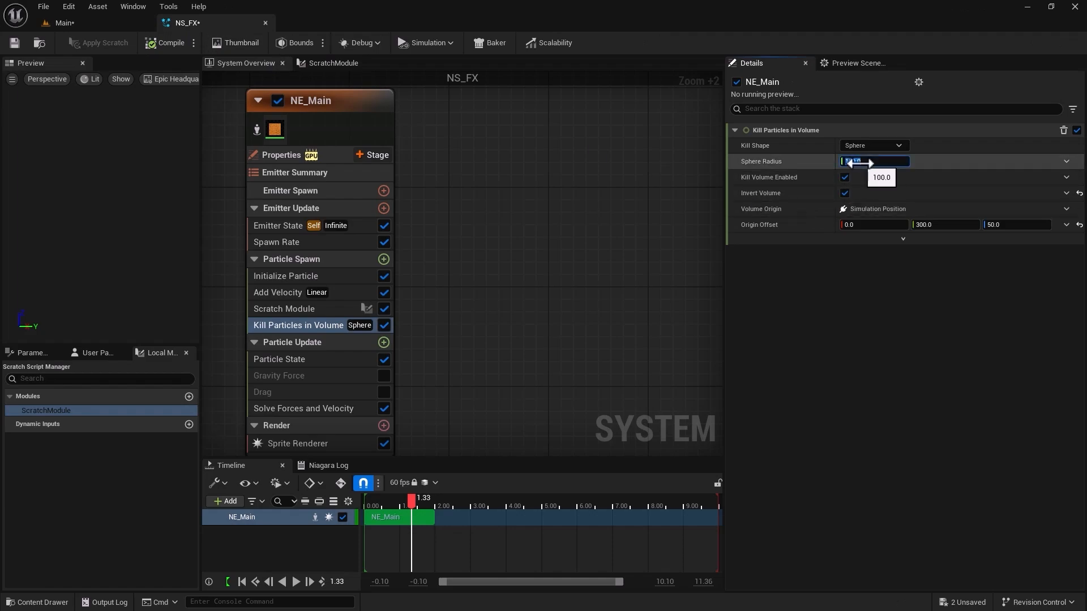
{"action": "left_click", "coordinate": [75, 24]}
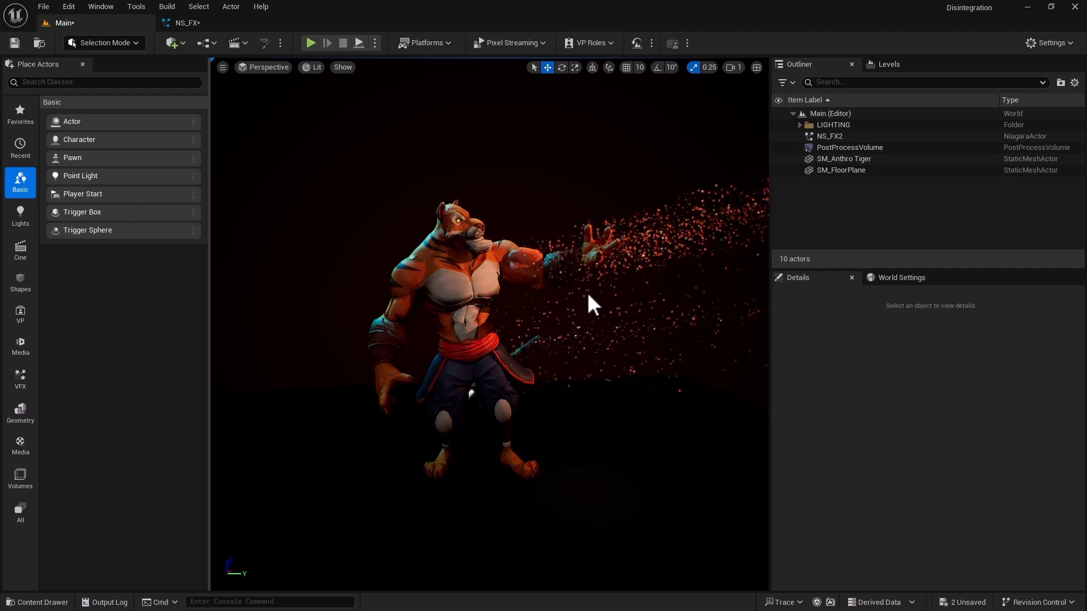
Set the kill volume's Origin Offset to Y 400 and Z 100 and its Sphere Radius to 350, check the Main level, and save NS_FX.
{"action": "left_click", "coordinate": [232, 21]}
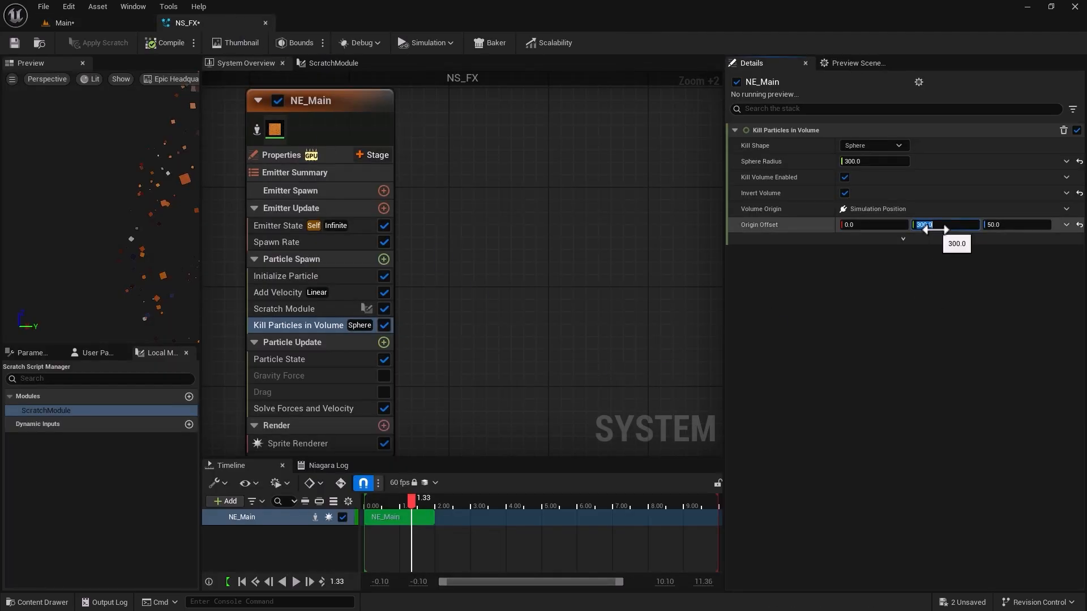
{"action": "type", "text": "400"}
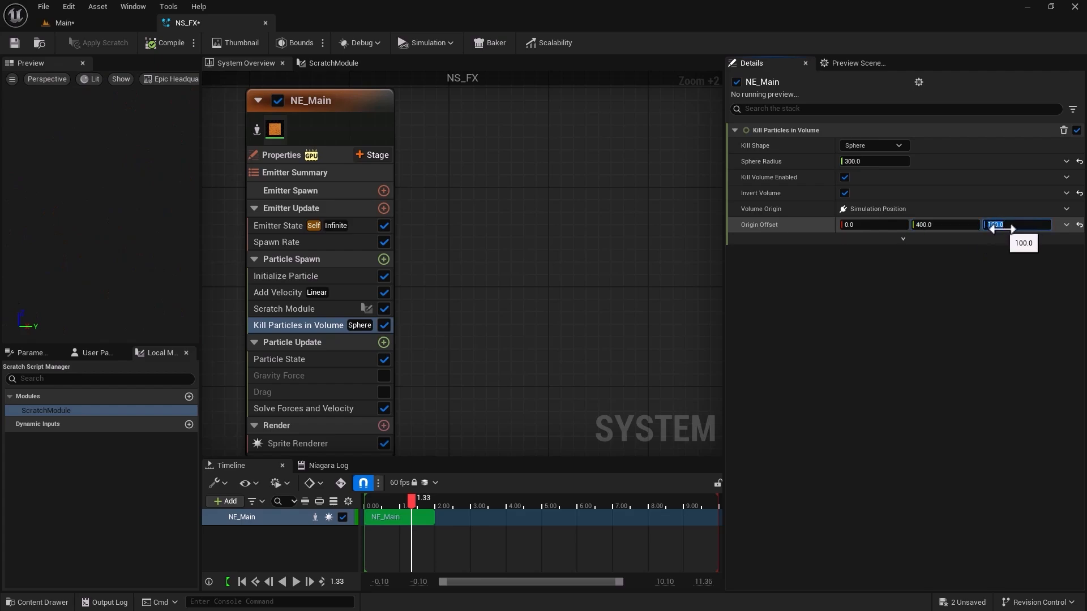
{"action": "left_click", "coordinate": [858, 161]}
{"action": "key", "text": "Return"}
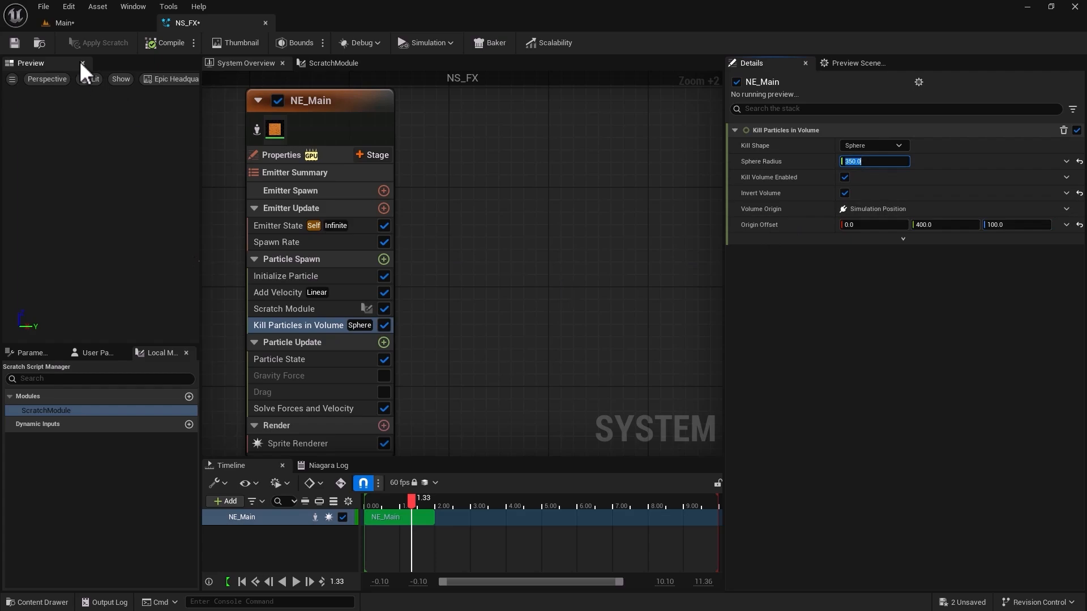
{"action": "left_click", "coordinate": [96, 23]}
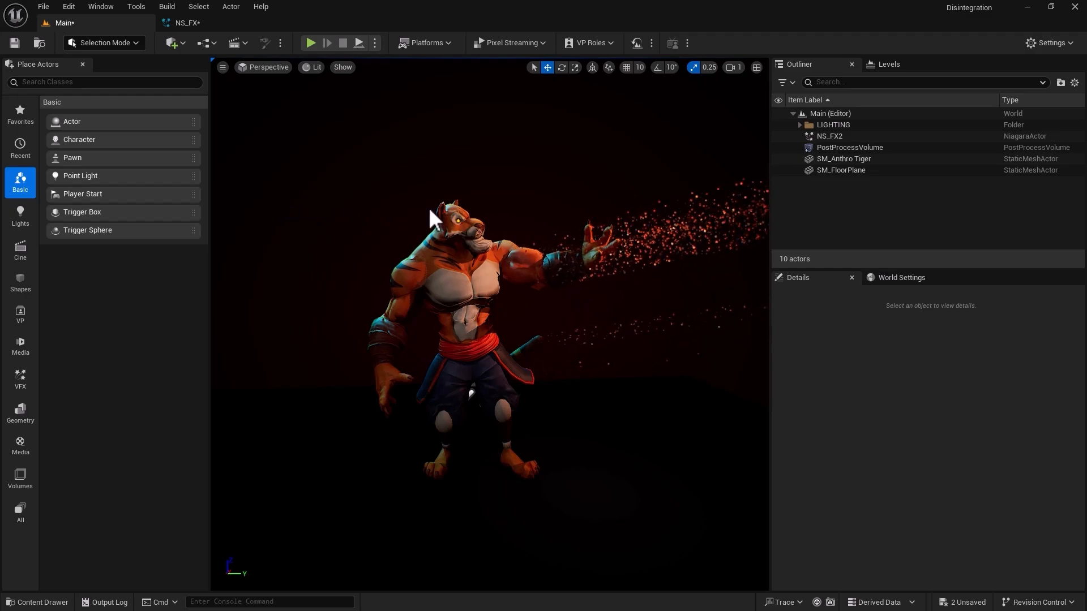
{"action": "left_click", "coordinate": [209, 27]}
{"action": "left_click", "coordinate": [11, 46]}
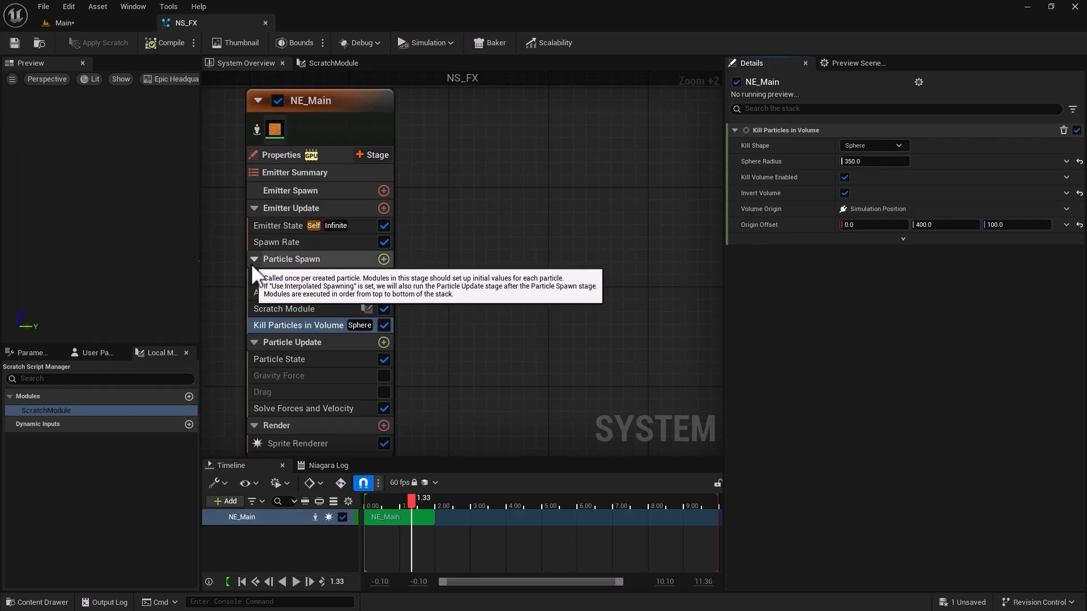
Set NE_Main's Spawn Rate to 50000 and check the particle density in the Main level.
{"action": "left_click", "coordinate": [286, 259]}
{"action": "left_click", "coordinate": [283, 241]}
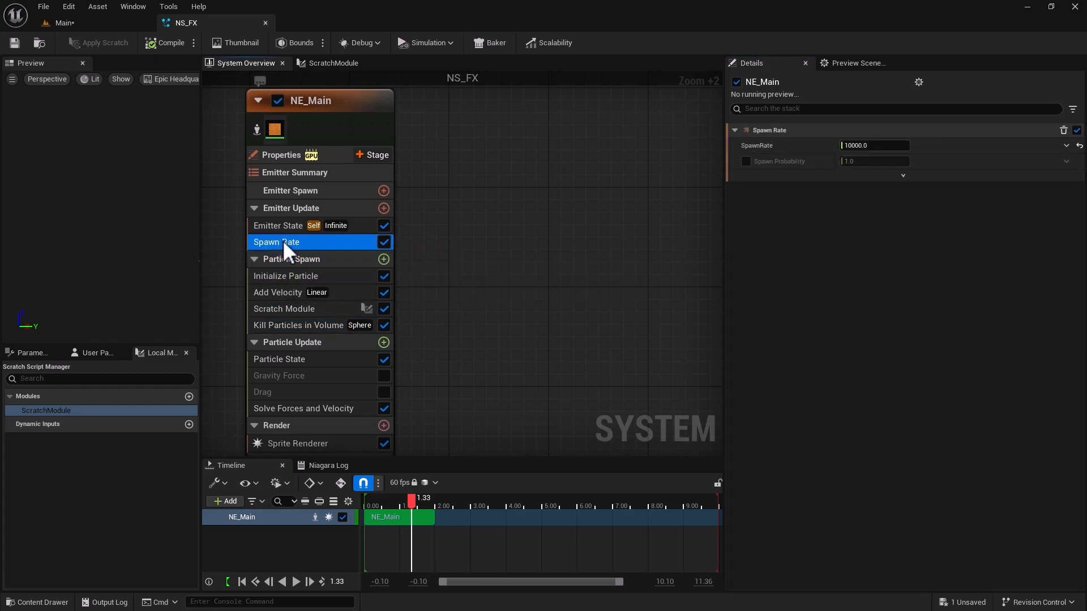
{"action": "left_click", "coordinate": [865, 148]}
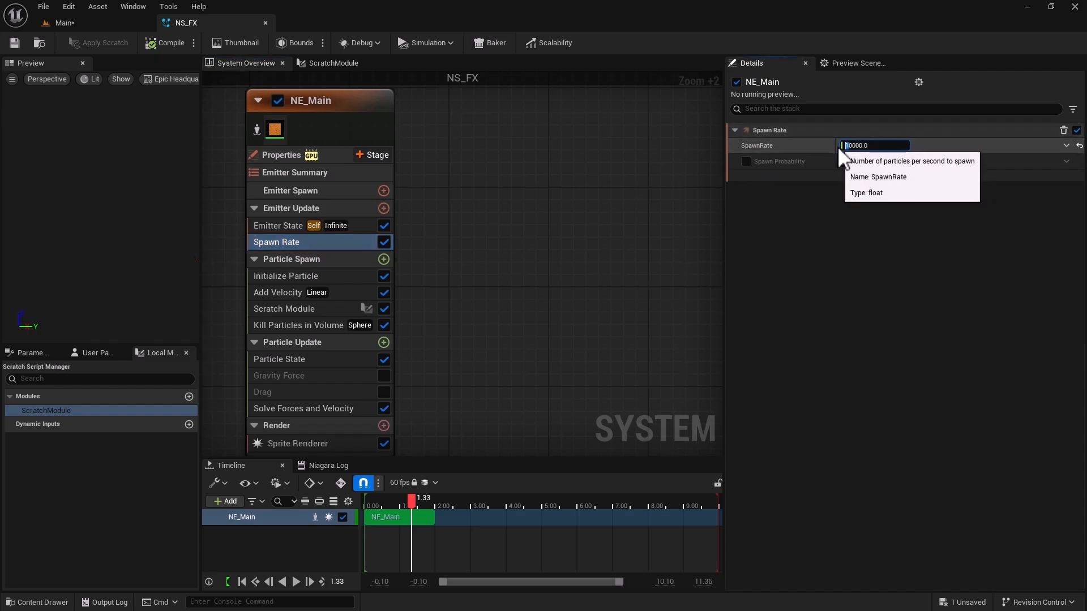
{"action": "left_click", "coordinate": [107, 21]}
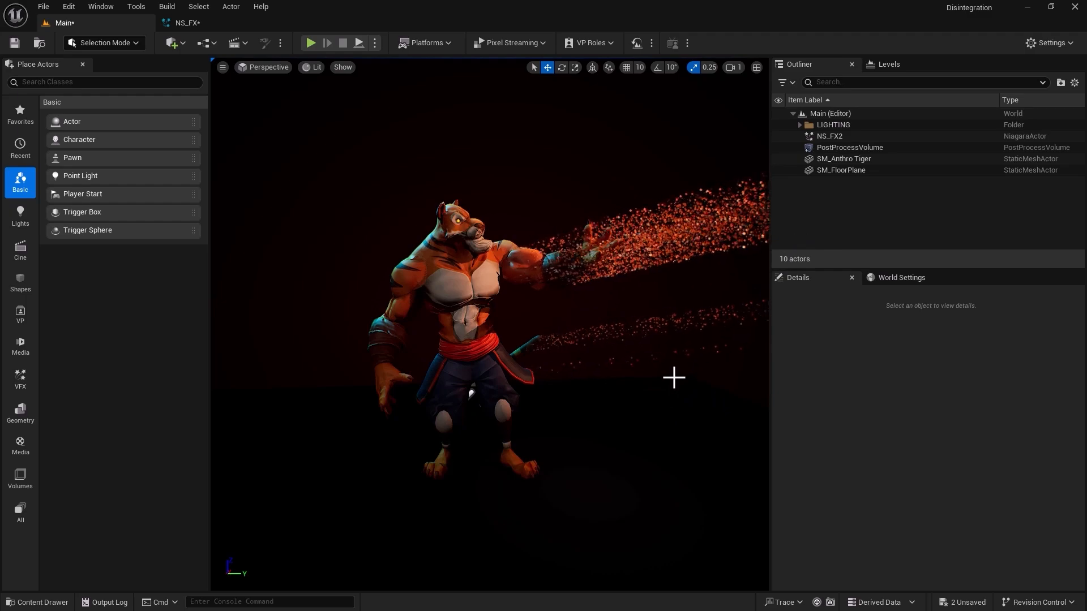
Enable the Gravity Force module in NE_Main's Particle Update group and check the particle motion in the Main level.
{"action": "left_click", "coordinate": [224, 28]}
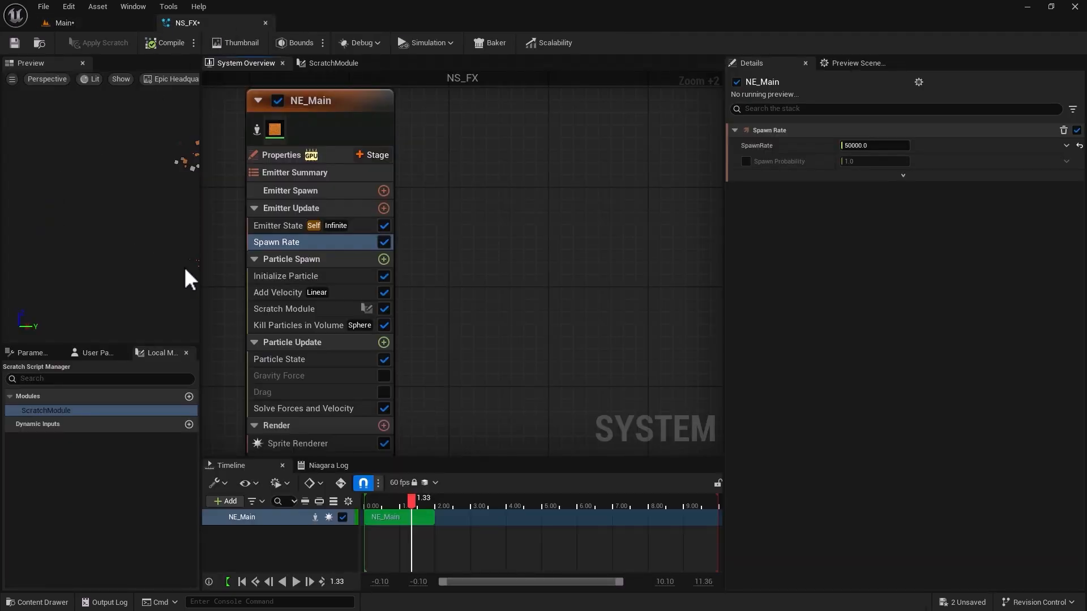
{"action": "left_click", "coordinate": [255, 260]}
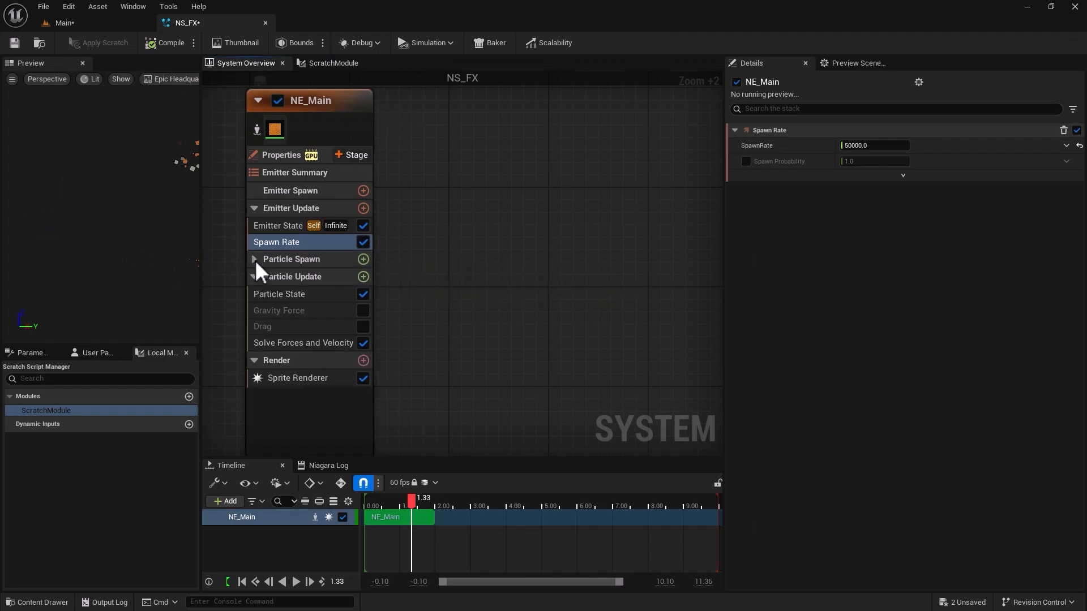
{"action": "mouse_move", "coordinate": [296, 300]}
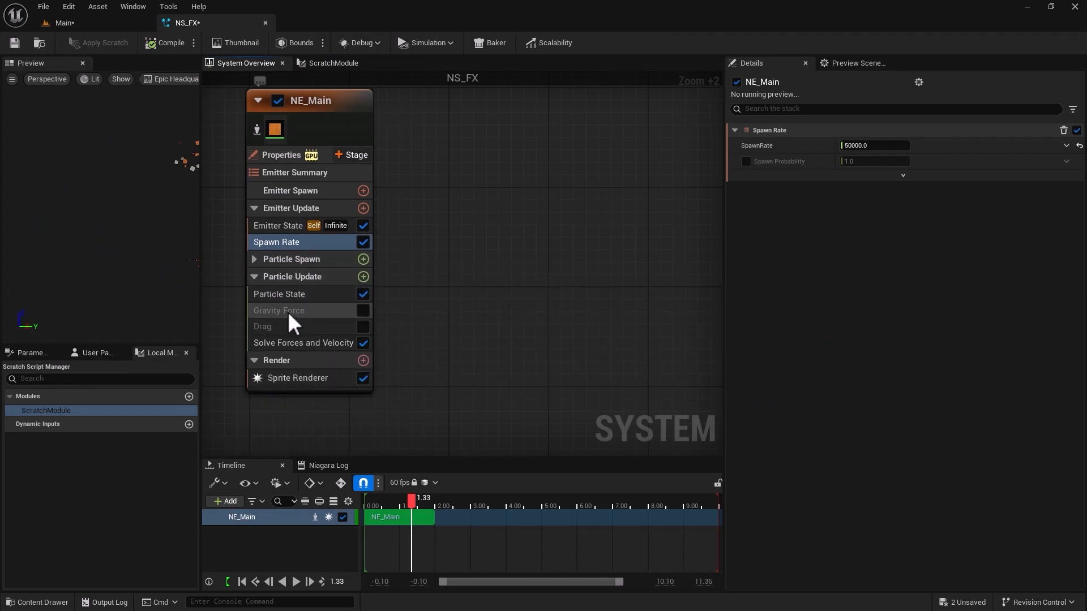
{"action": "left_click", "coordinate": [362, 310]}
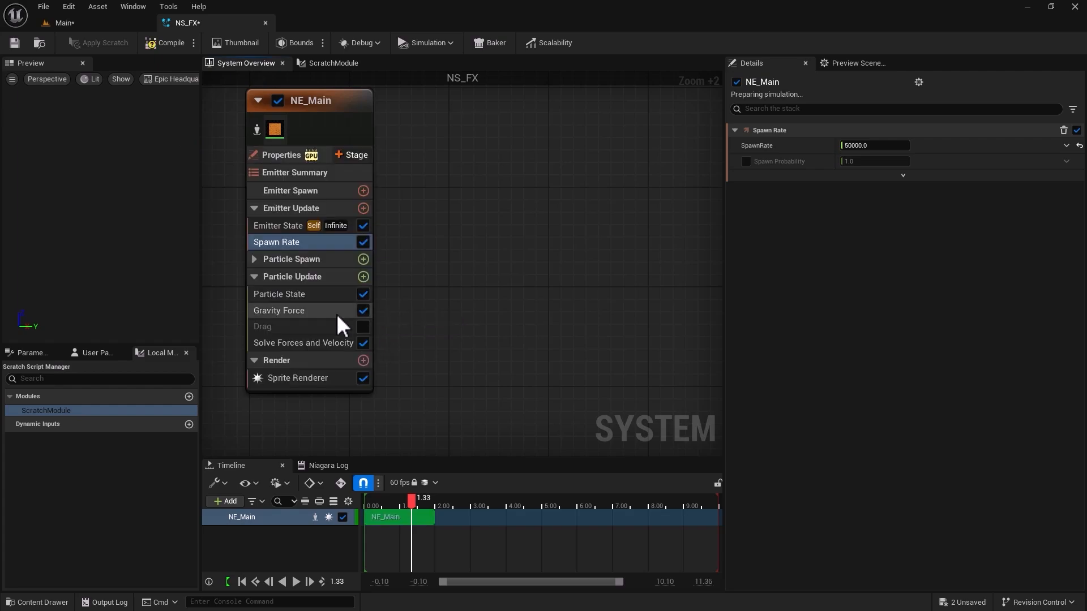
{"action": "left_click", "coordinate": [293, 308]}
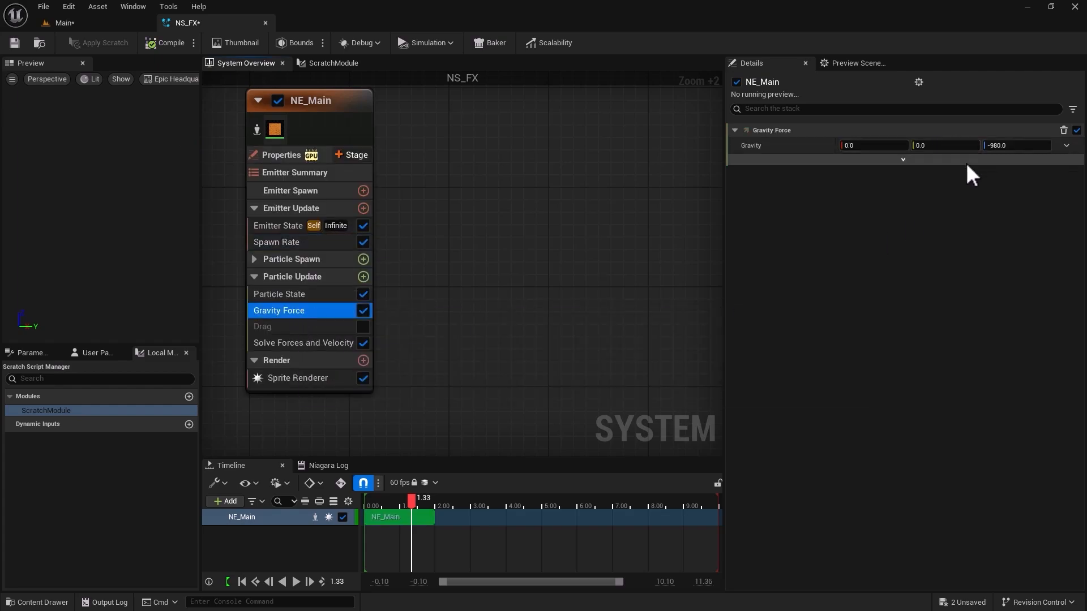
{"action": "left_click", "coordinate": [94, 29]}
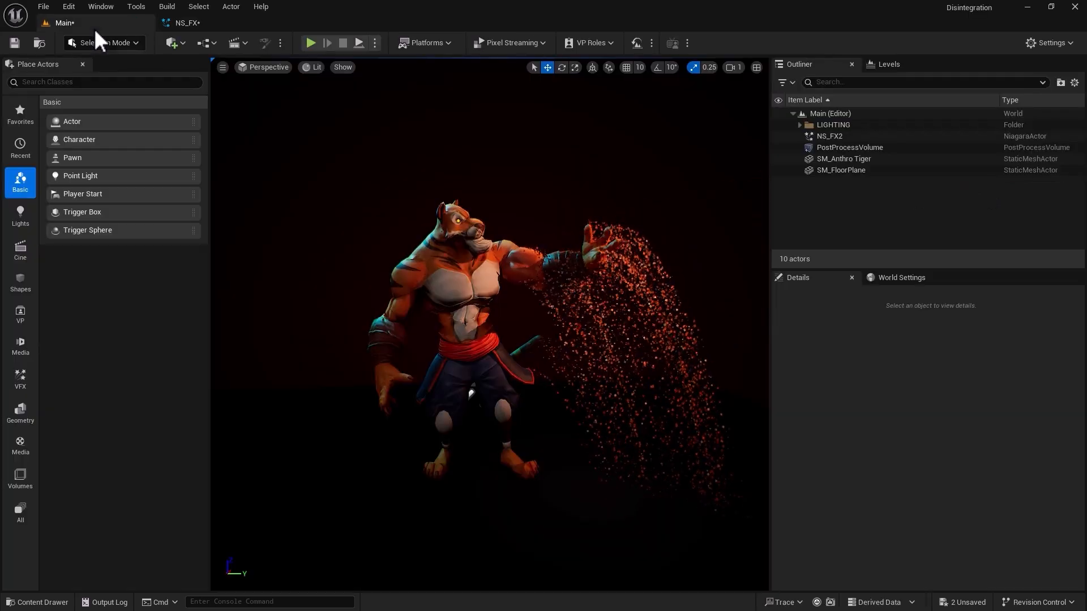
Set the Gravity Force module's Z value to 100 and check the particle drift in the Main level.
{"action": "left_click", "coordinate": [206, 20]}
{"action": "left_click", "coordinate": [1013, 145]}
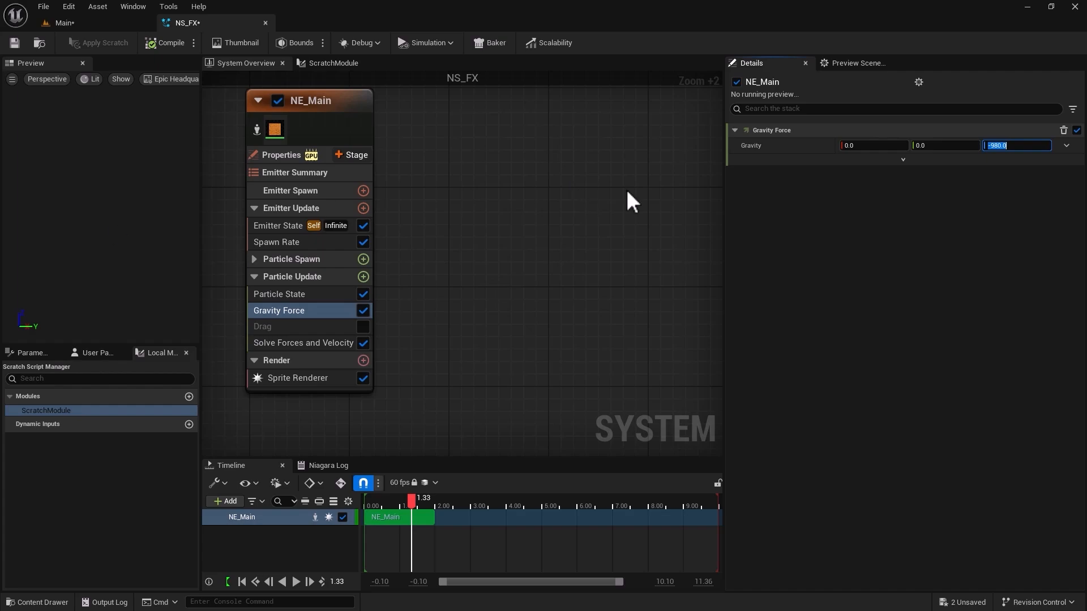
{"action": "left_click", "coordinate": [1017, 147]}
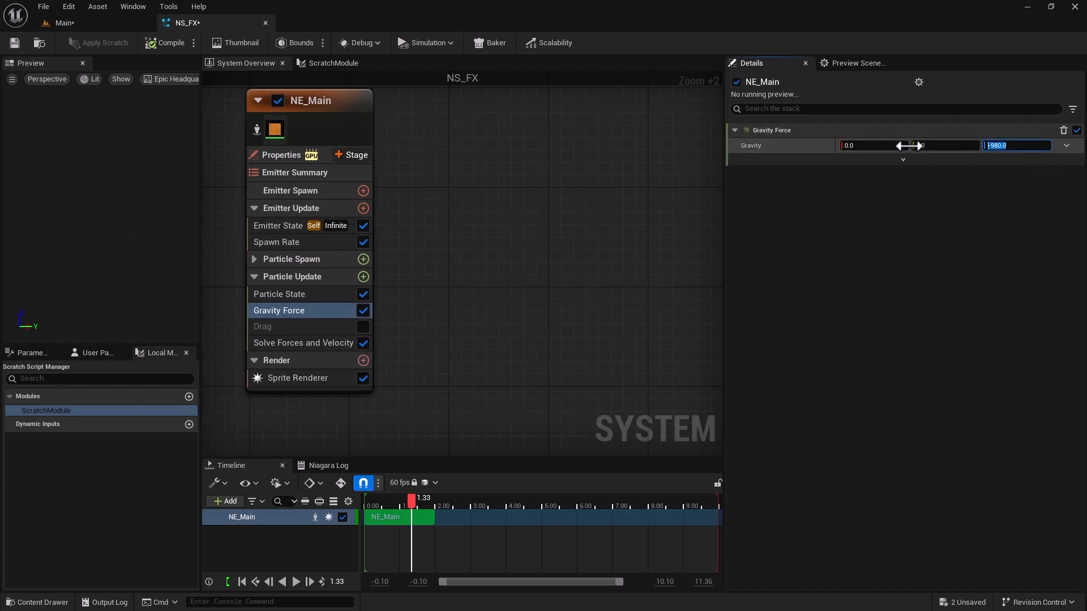
{"action": "left_click", "coordinate": [79, 26]}
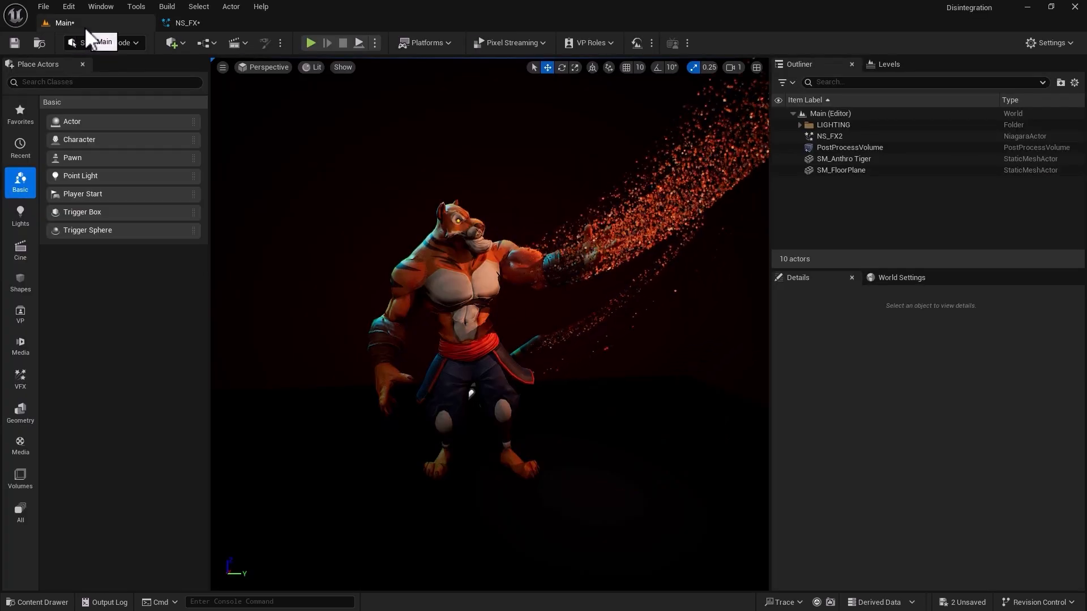
Add a Curl Noise Force module to NE_Main's Particle Update group in NS_FX, with Noise Strength 200 and Noise Frequency 20.
{"action": "left_click", "coordinate": [220, 21]}
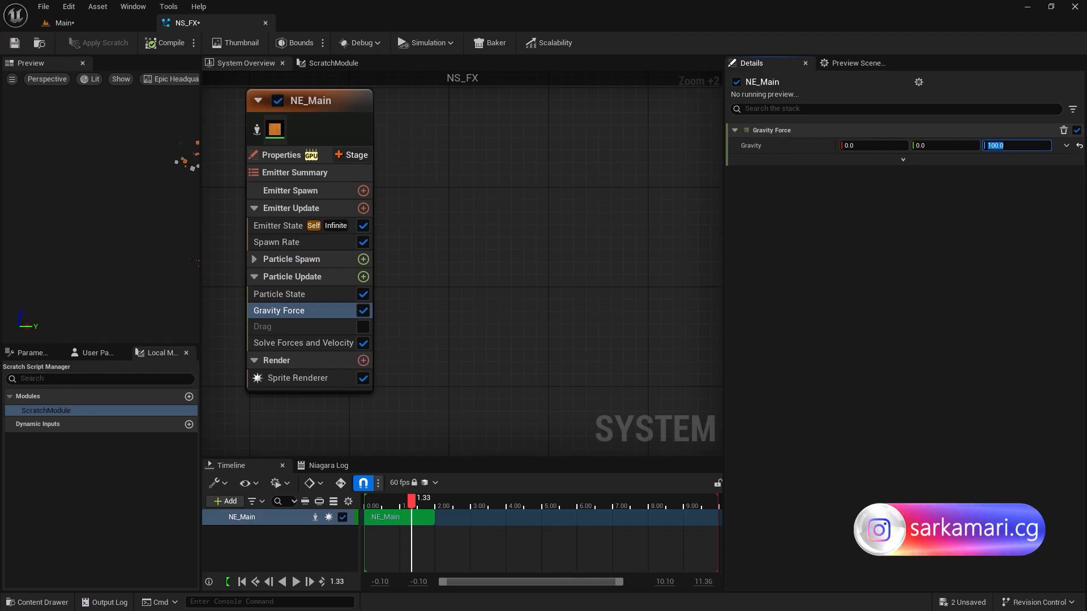
{"action": "left_click", "coordinate": [363, 276]}
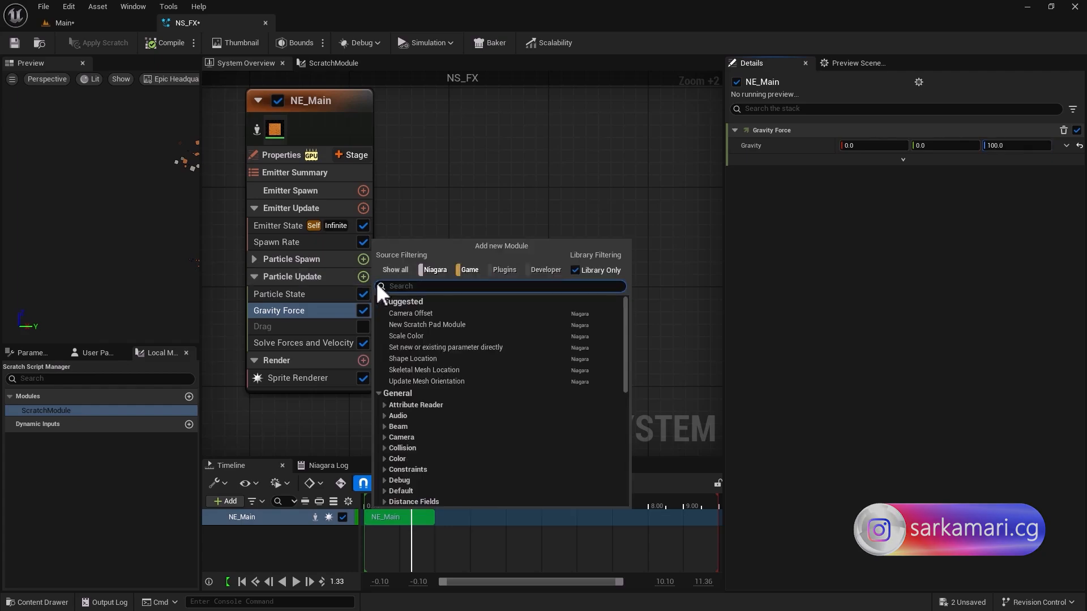
{"action": "type", "text": "curl"}
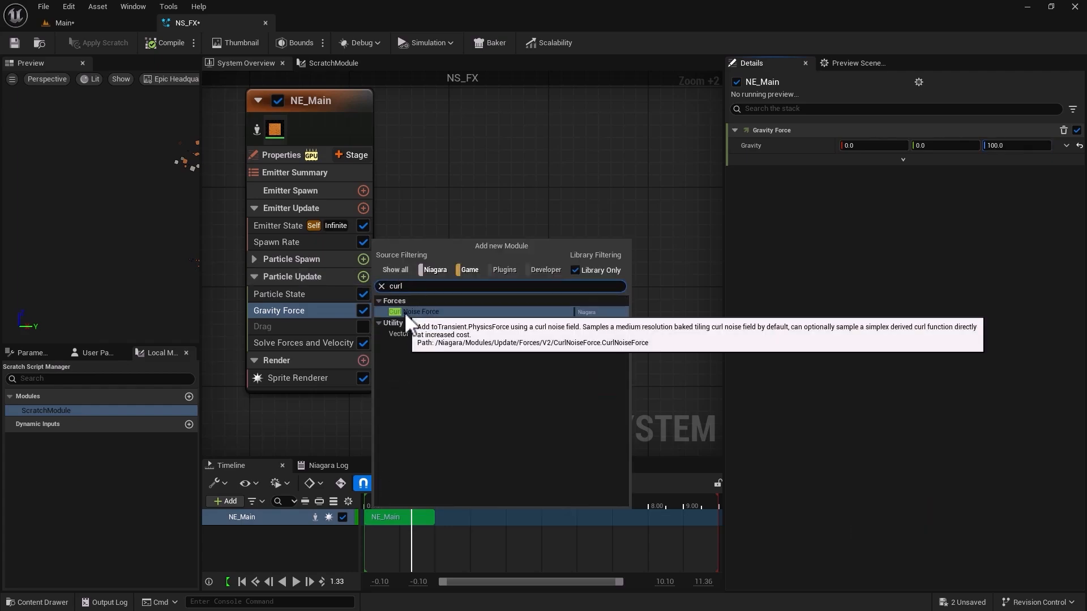
{"action": "left_click", "coordinate": [406, 312]}
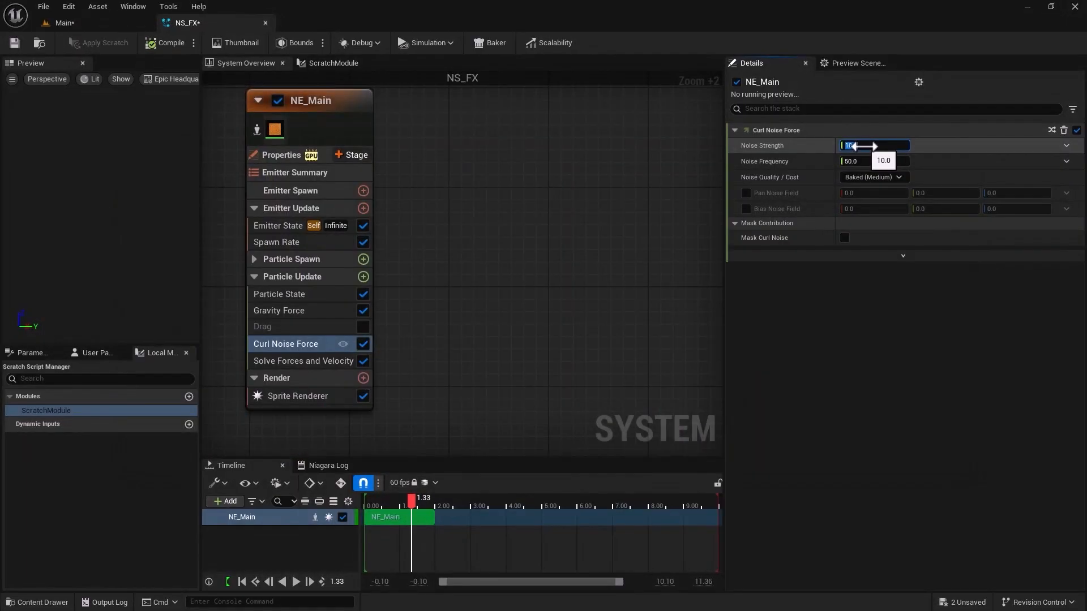
{"action": "type", "text": "0"}
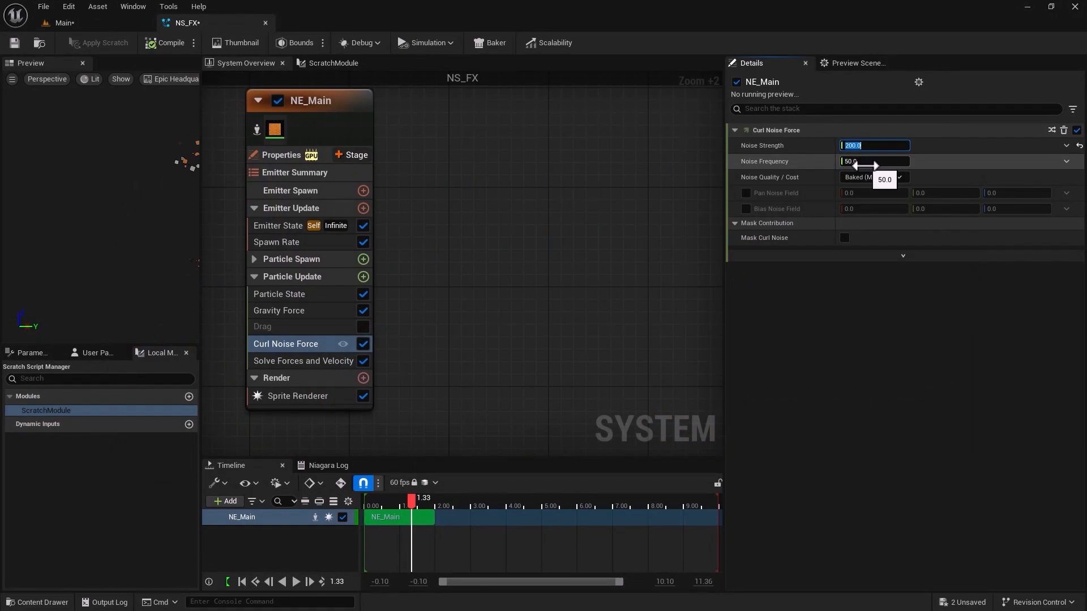
{"action": "left_click", "coordinate": [865, 164]}
Enable the curl noise's Pan Noise Field with X 0.2 and Z 2, set Noise Strength to 400, and check the Main level.
{"action": "left_click", "coordinate": [746, 195]}
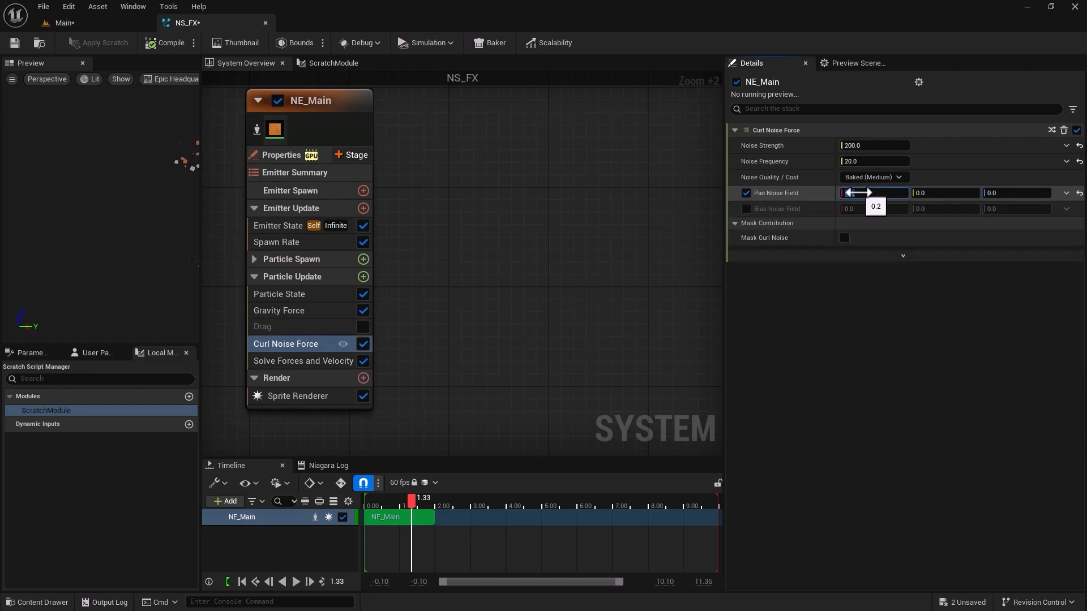
{"action": "left_click", "coordinate": [994, 193]}
{"action": "type", "text": "2"}
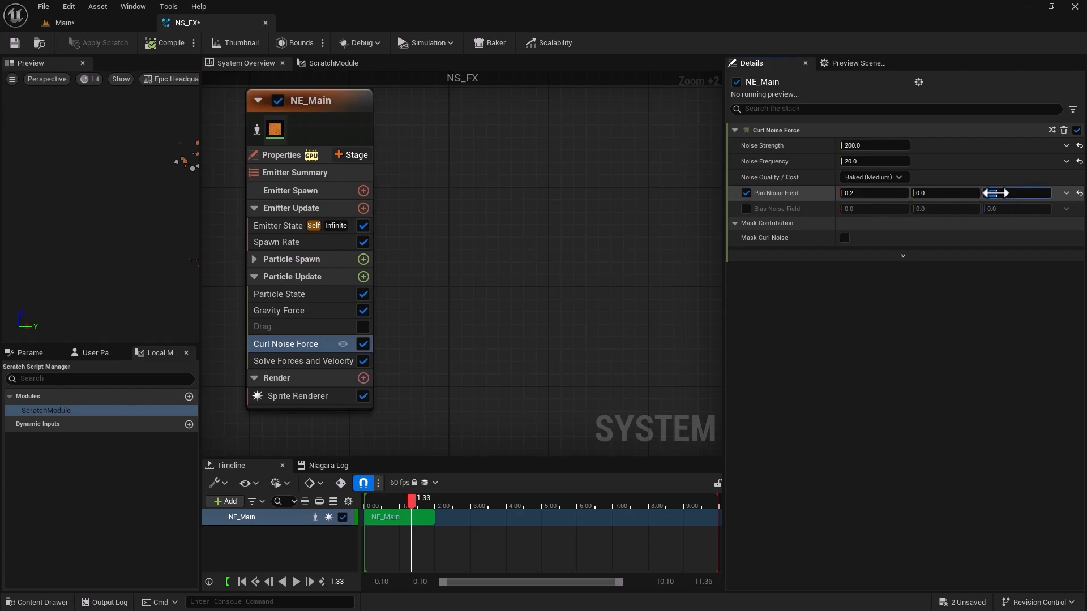
{"action": "key", "text": "Return"}
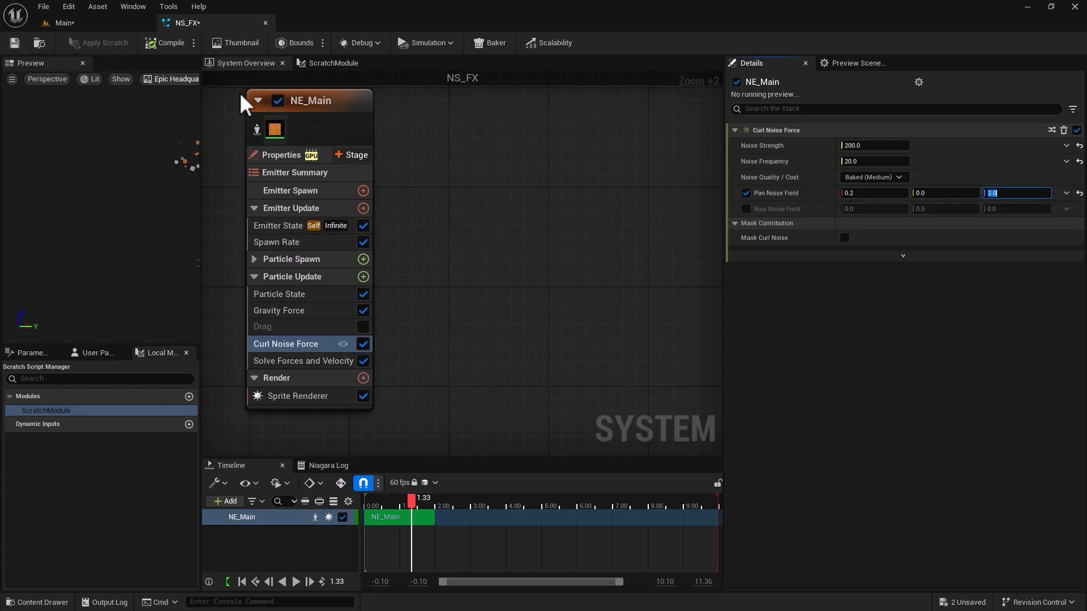
{"action": "left_click", "coordinate": [853, 146]}
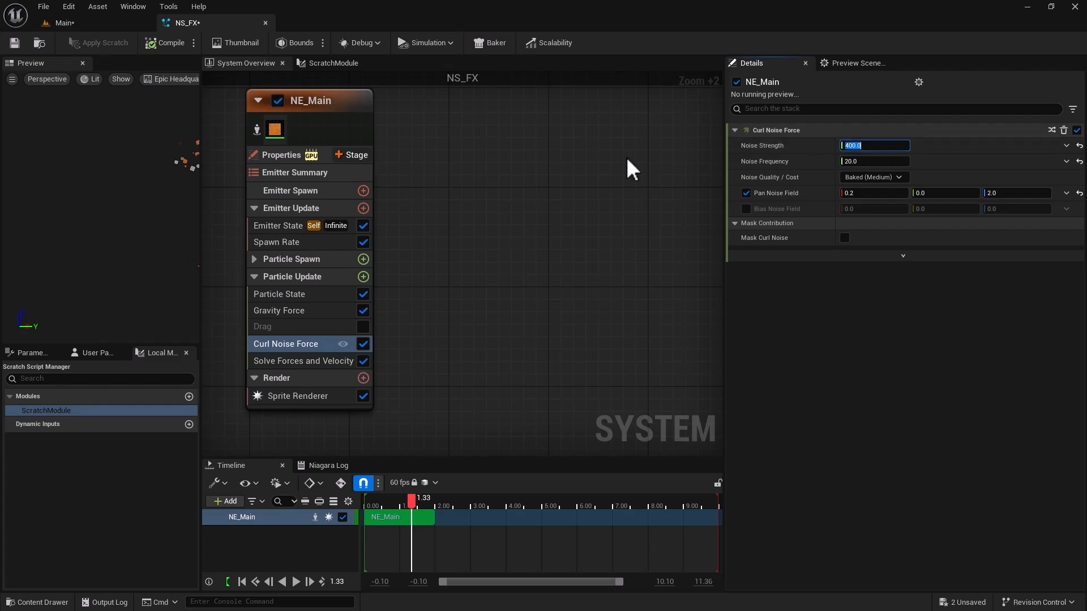
{"action": "left_click", "coordinate": [61, 23]}
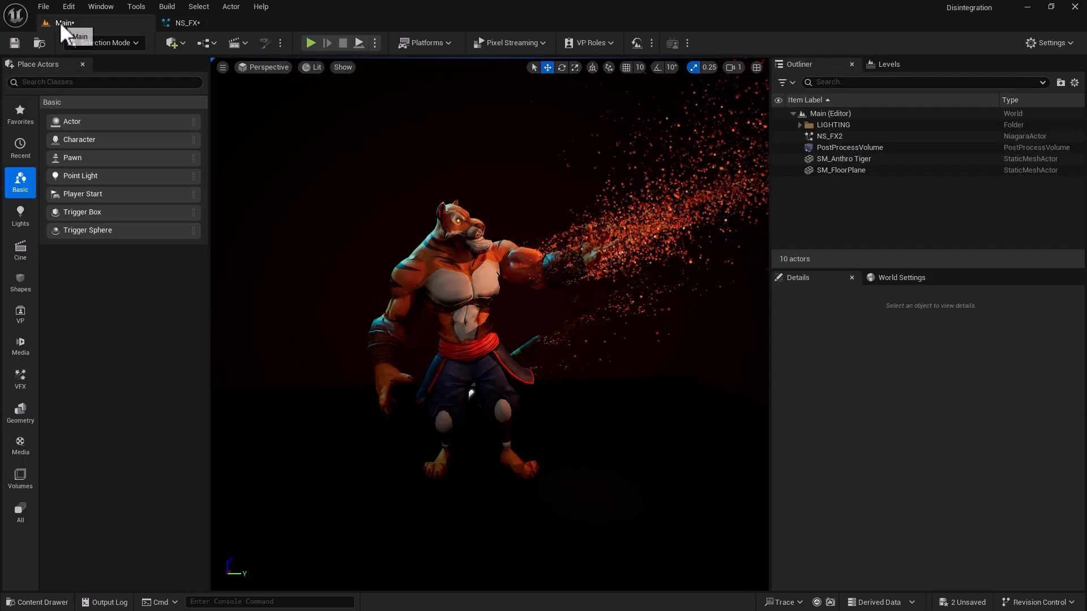
Set the Curl Noise Force's Noise Strength to 200 in NS_FX and check the particles in the Main level.
{"action": "left_click", "coordinate": [190, 23]}
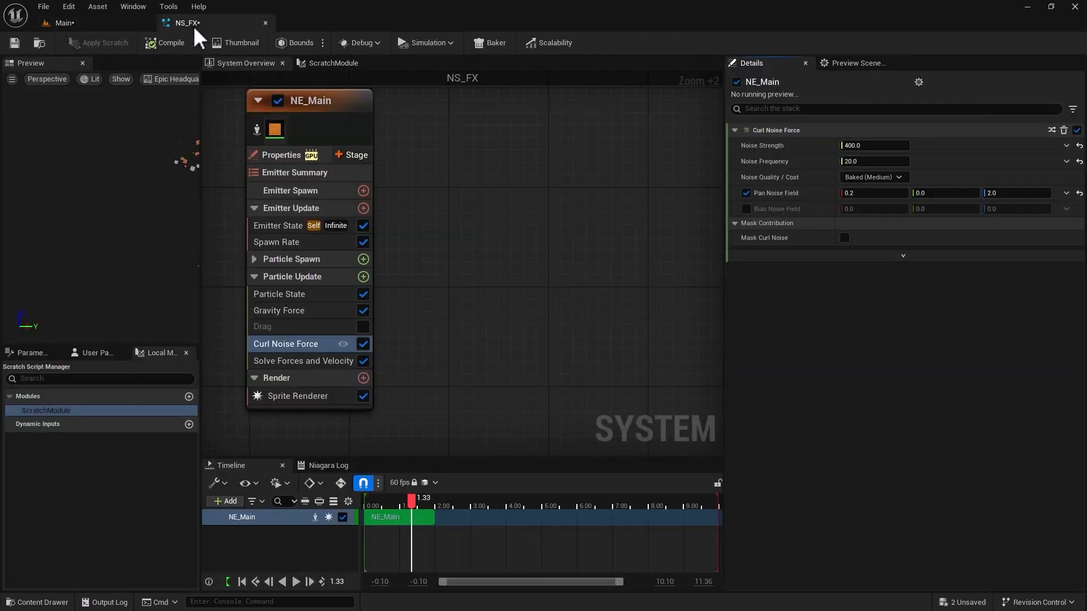
{"action": "left_click", "coordinate": [881, 147]}
{"action": "type", "text": "200"}
{"action": "key", "text": "Return"}
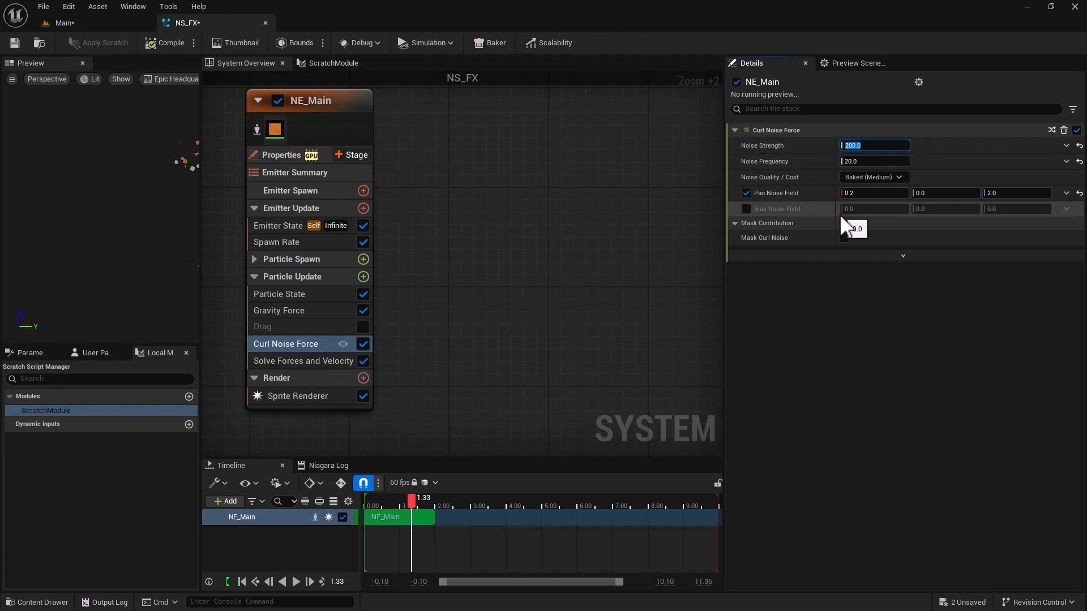
{"action": "left_click", "coordinate": [656, 267]}
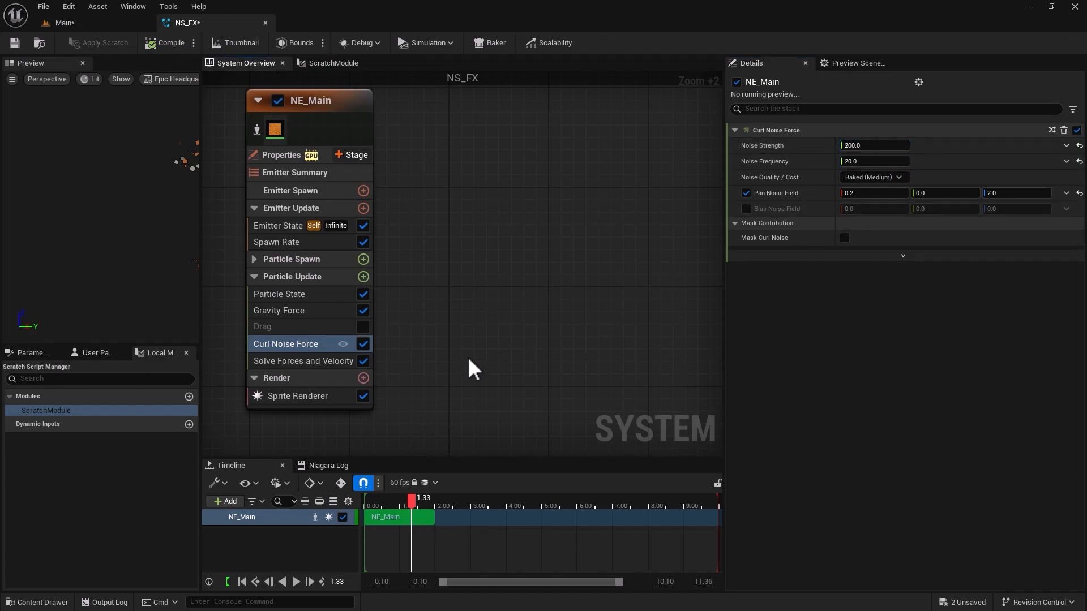
{"action": "left_click", "coordinate": [85, 25]}
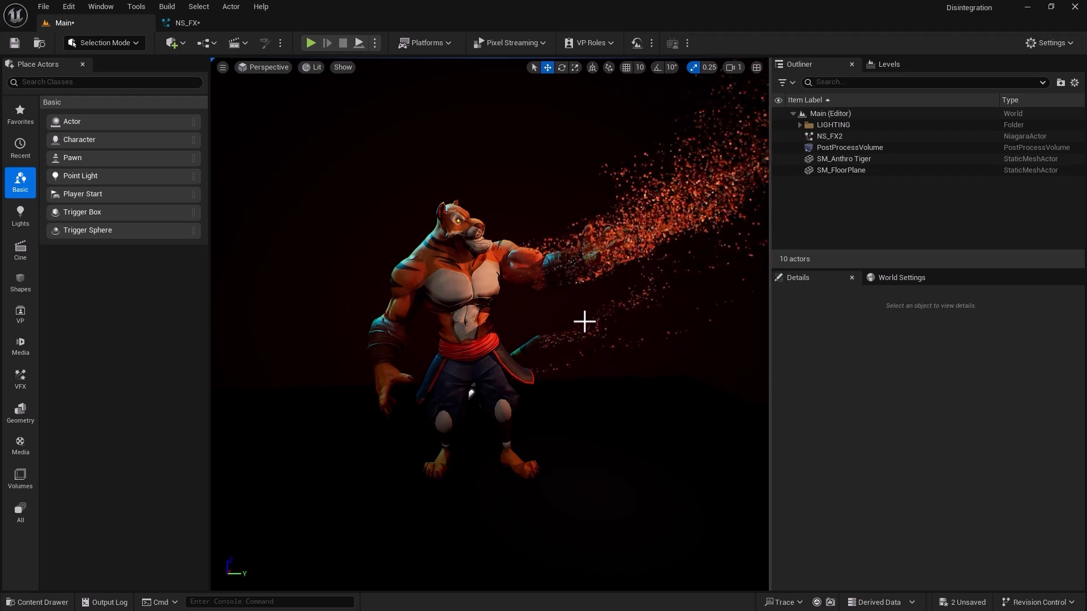
Enable NE_Main's Drag module in NS_FX with a Drag value of 1, save the system, and check the Main level.
{"action": "left_click", "coordinate": [225, 27]}
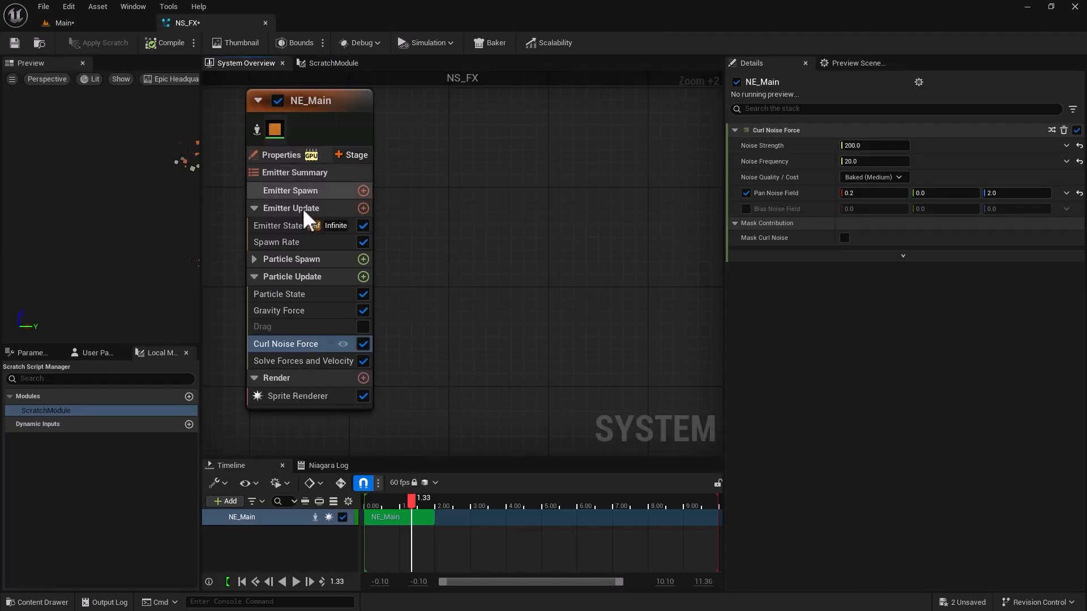
{"action": "left_click", "coordinate": [304, 327]}
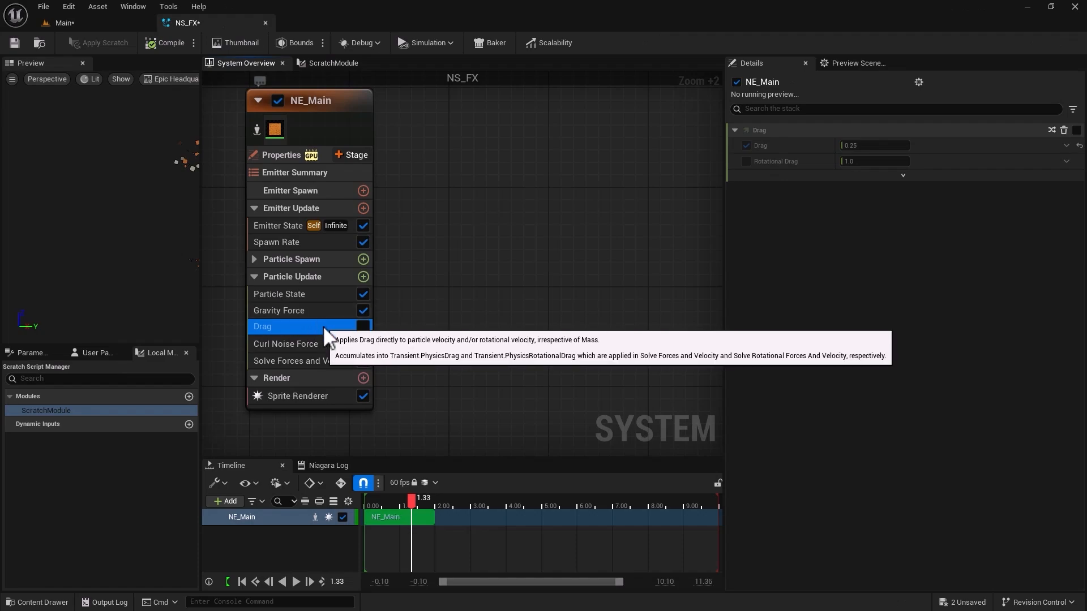
{"action": "left_click", "coordinate": [362, 328]}
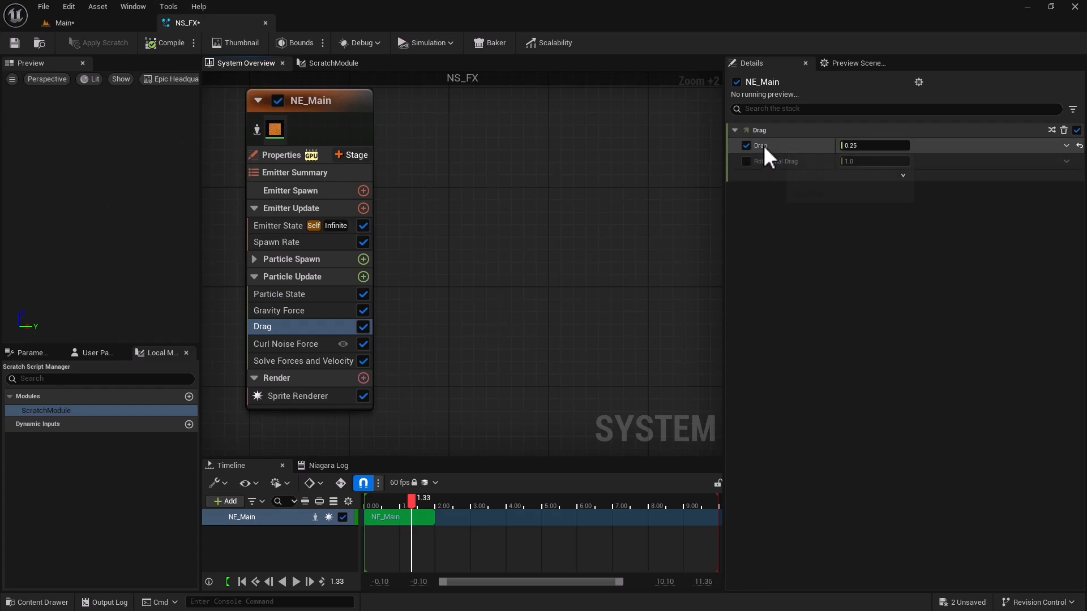
{"action": "mouse_move", "coordinate": [764, 144]}
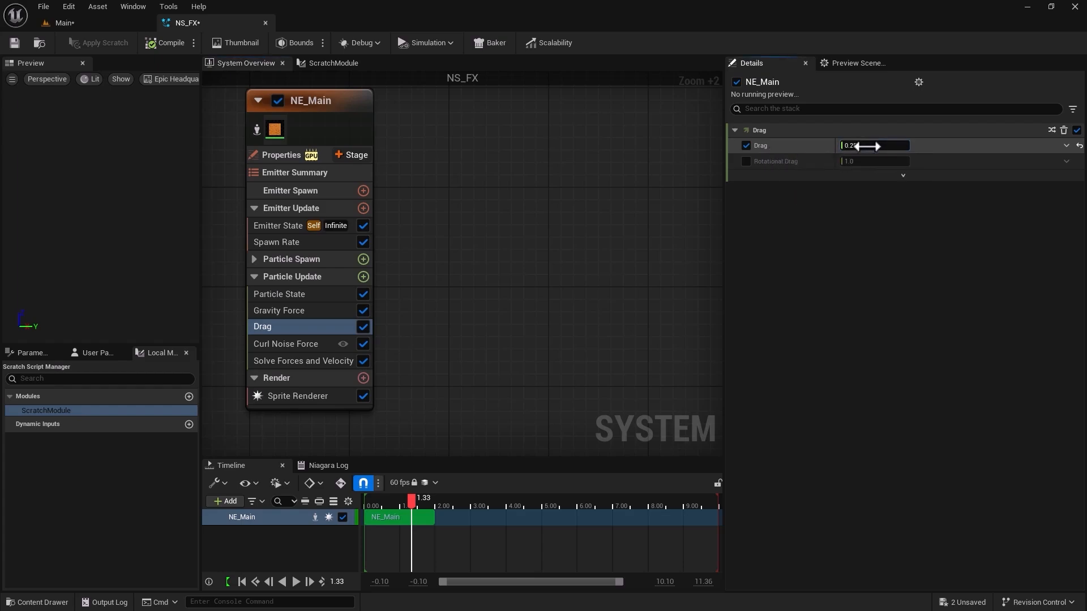
{"action": "left_click", "coordinate": [866, 146]}
{"action": "left_click", "coordinate": [15, 44]}
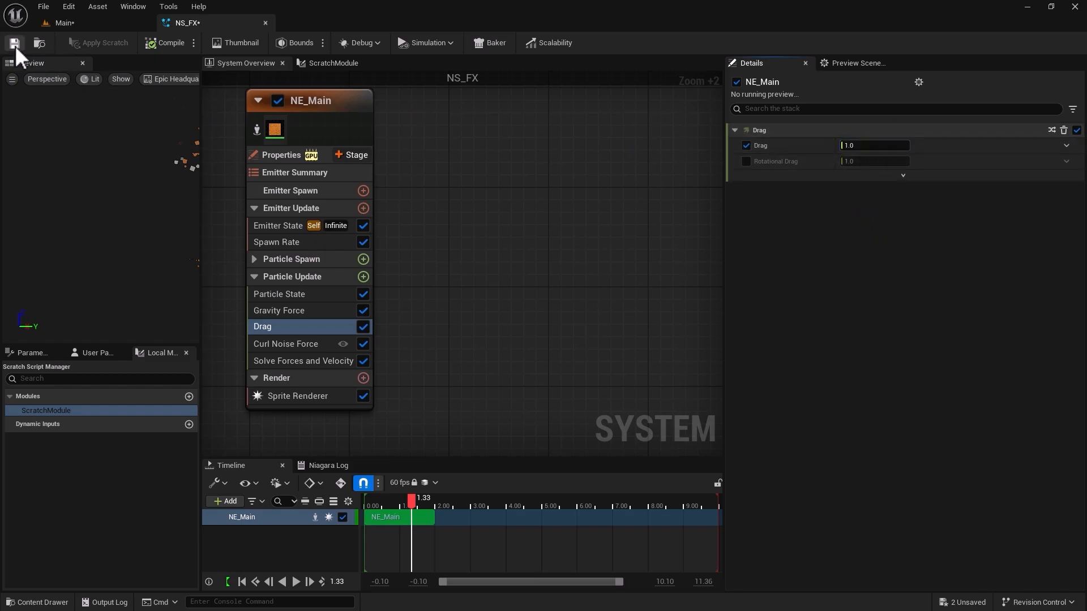
{"action": "left_click", "coordinate": [76, 21]}
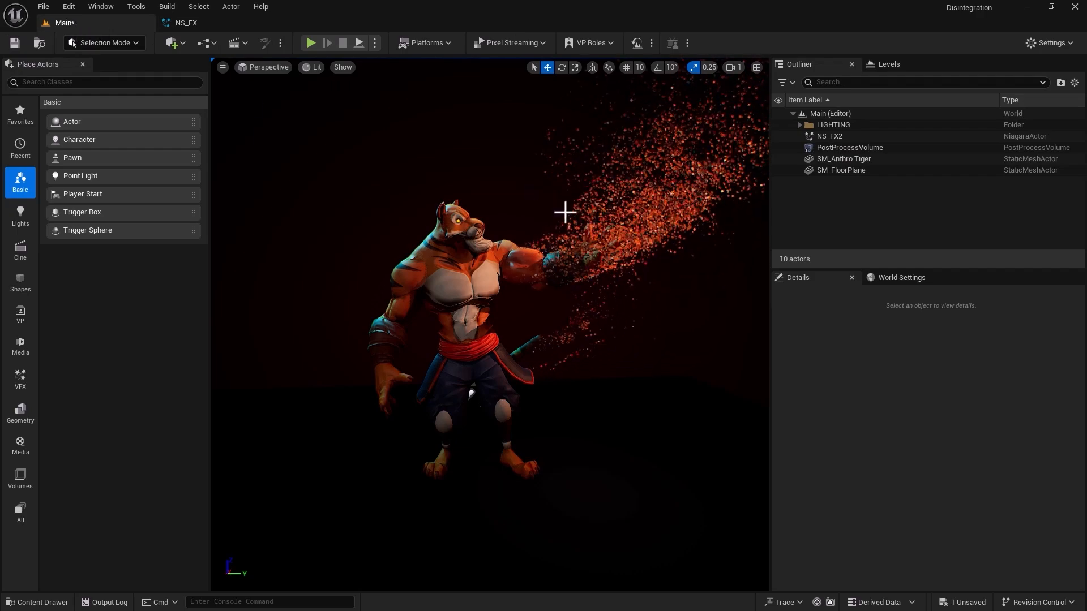
Set the Drag module's Drag value to 2, save NS_FX, and check the particle spread in the Main level.
{"action": "left_click", "coordinate": [186, 23]}
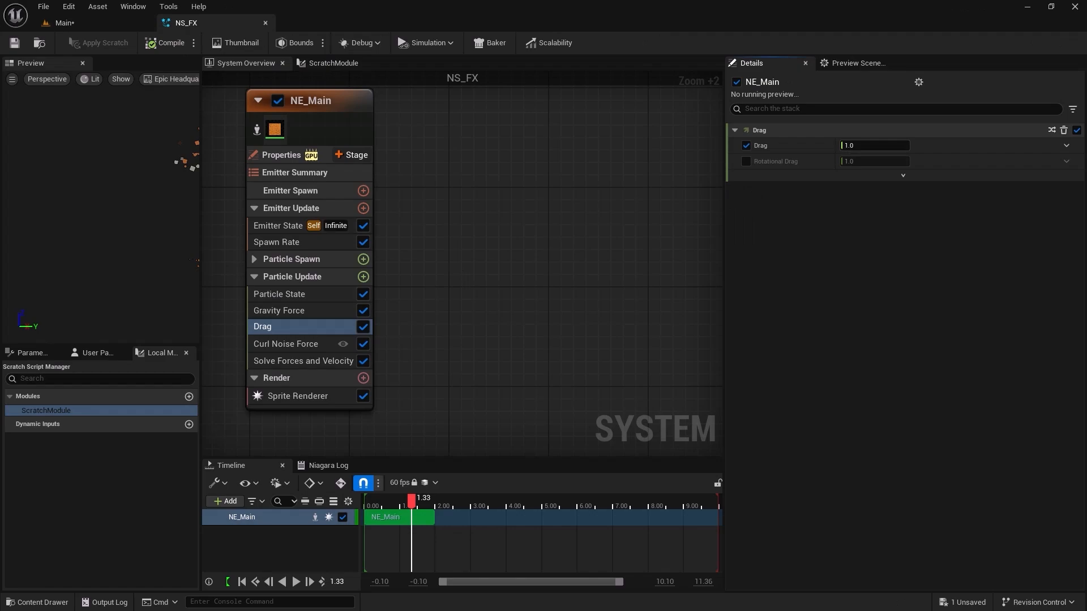
{"action": "left_click", "coordinate": [861, 145]}
{"action": "type", "text": "2"}
{"action": "key", "text": "Return"}
{"action": "key", "text": "ctrl+s"}
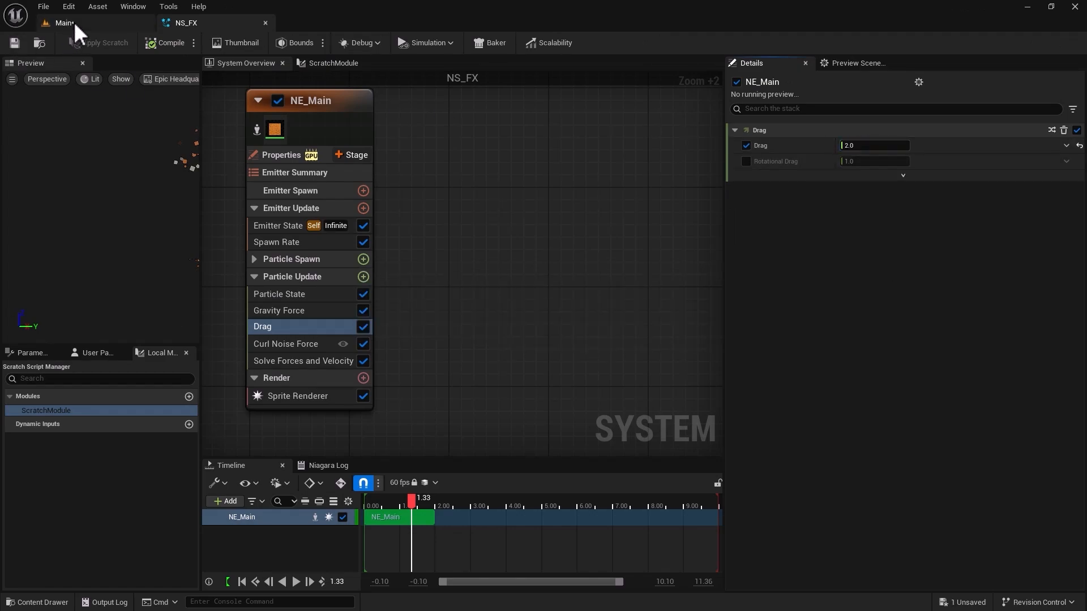
{"action": "left_click", "coordinate": [73, 21]}
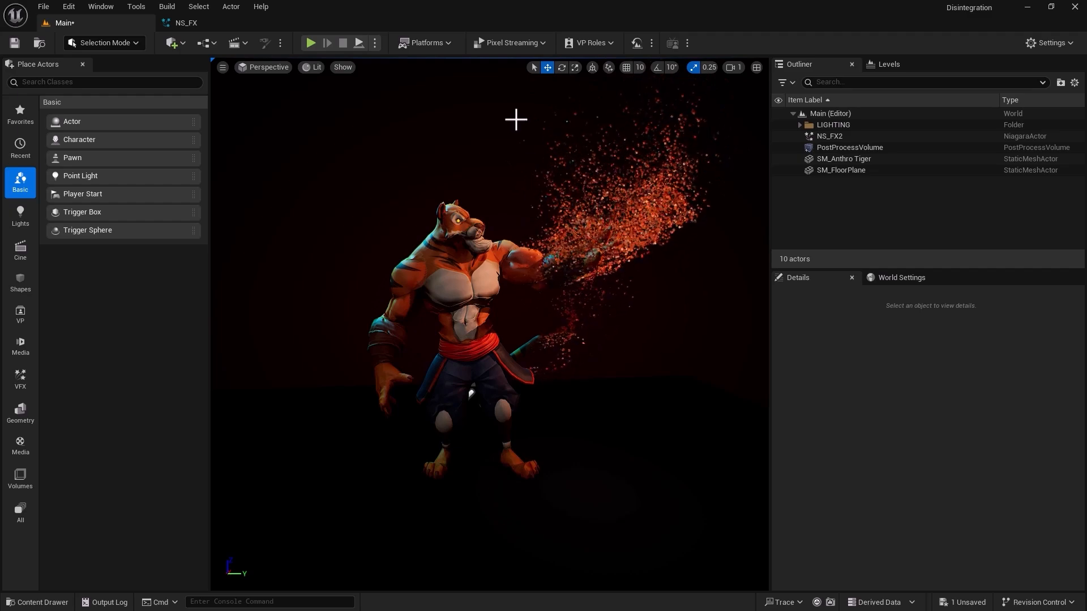
Add a Scale Sprite Size module to NE_Main's Particle Update group in NS_FX and check the Main level.
{"action": "left_click", "coordinate": [180, 23]}
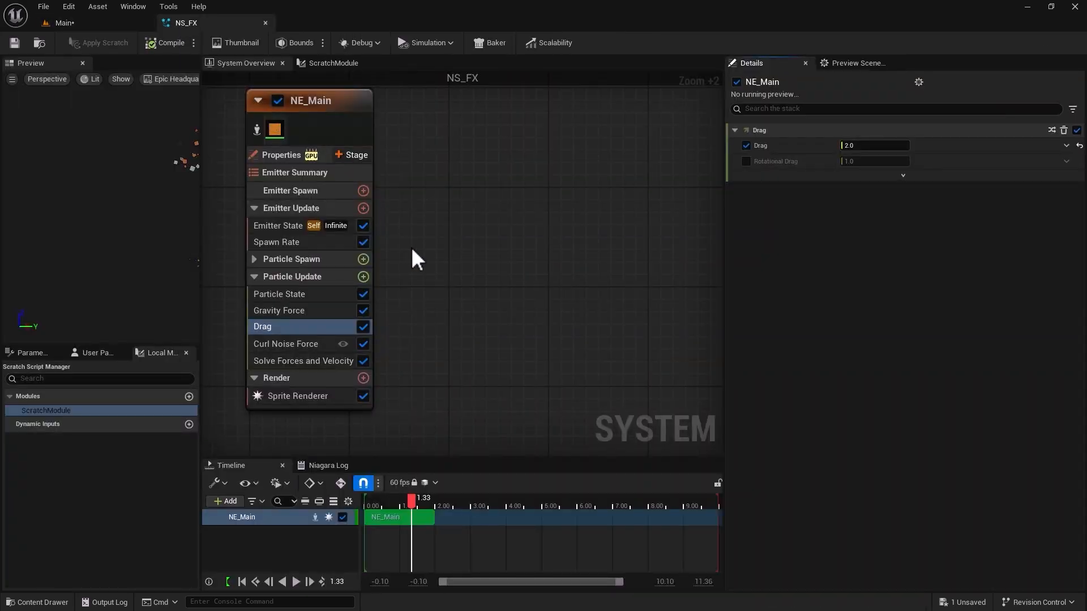
{"action": "left_click", "coordinate": [363, 277]}
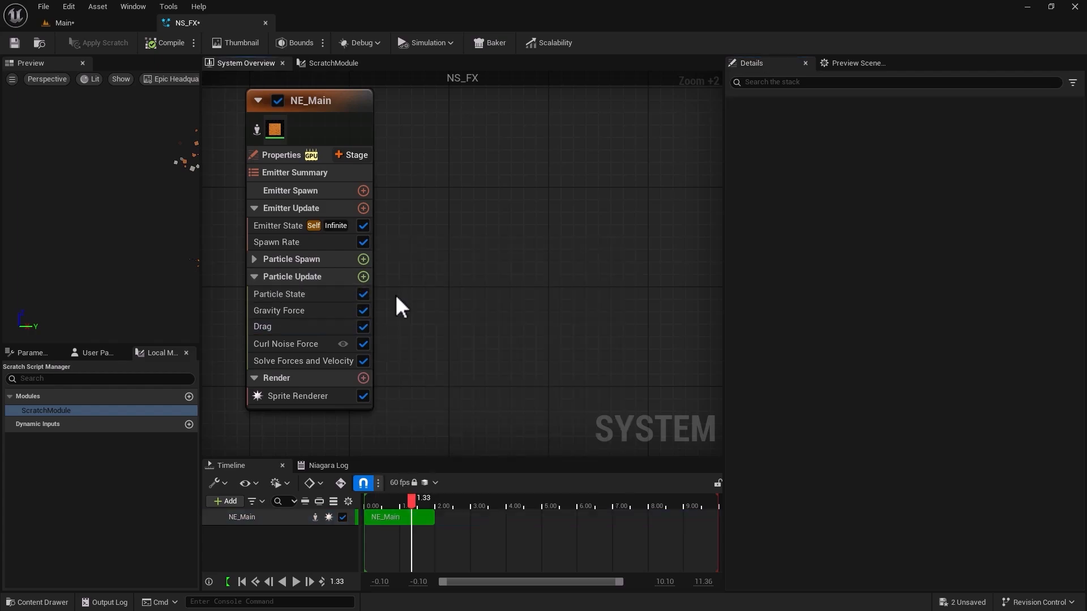
{"action": "left_click", "coordinate": [363, 276]}
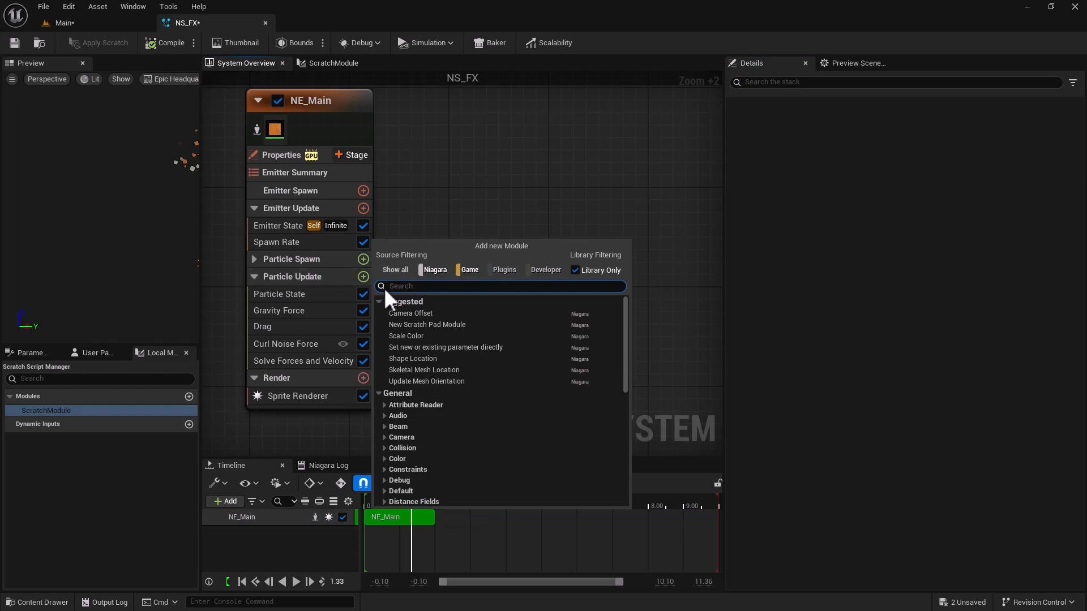
{"action": "type", "text": "scale"}
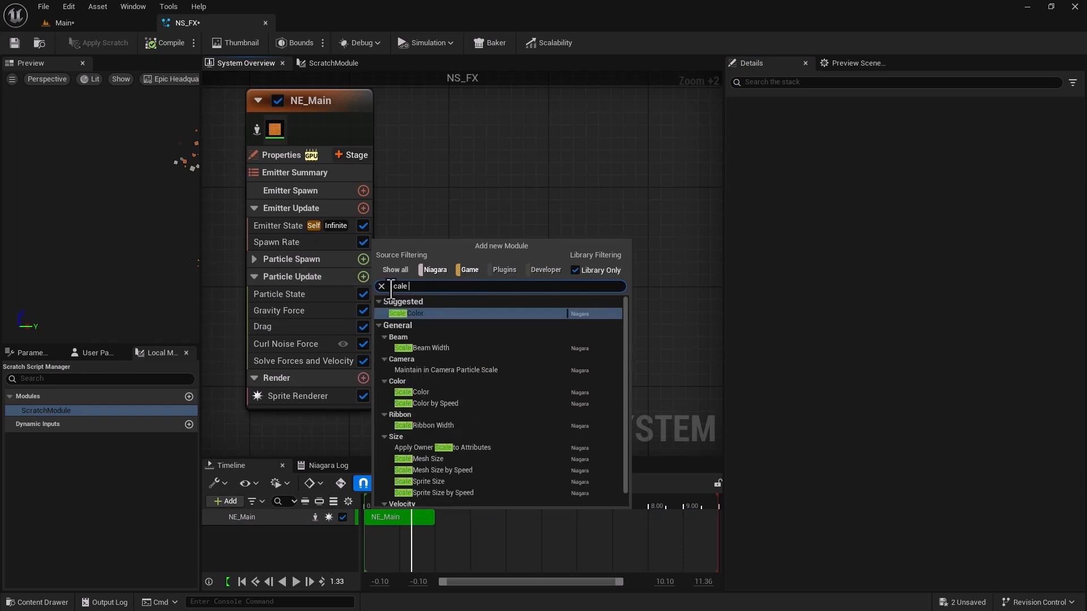
{"action": "type", "text": " sprite"}
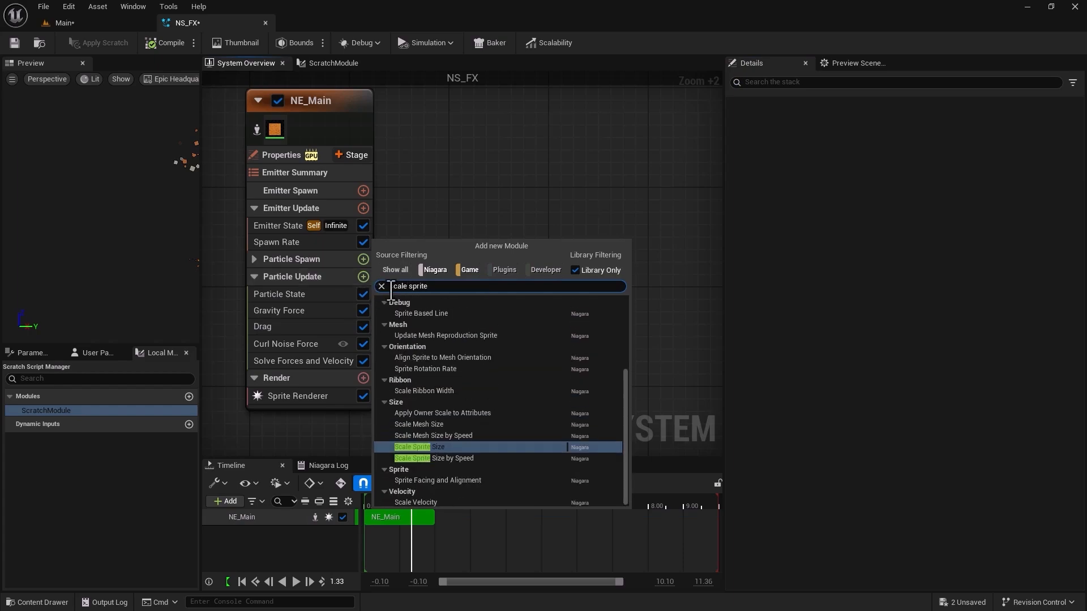
{"action": "left_click", "coordinate": [417, 446]}
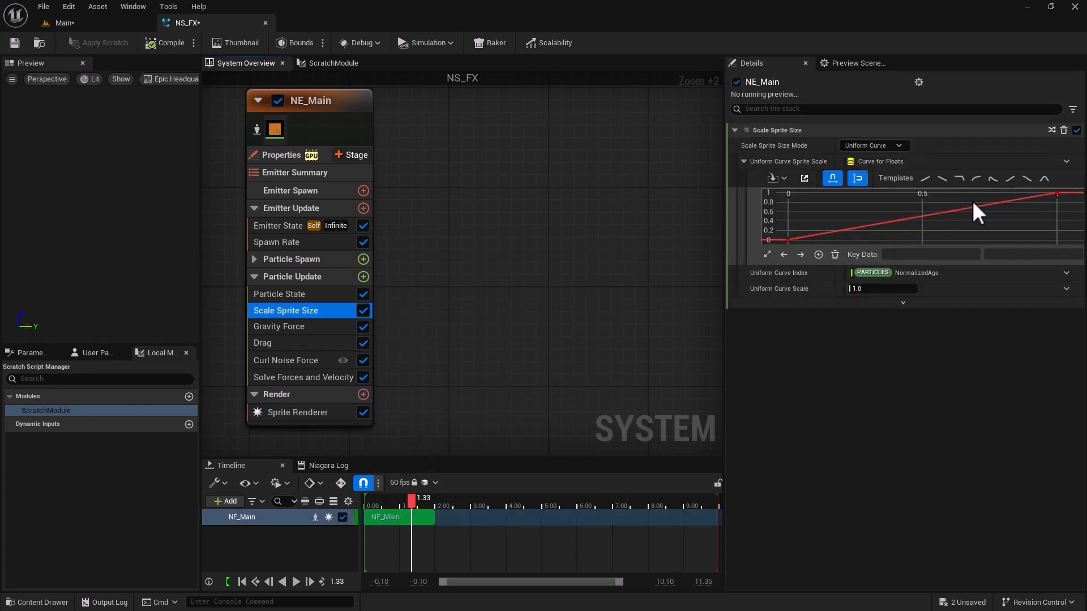
{"action": "mouse_move", "coordinate": [785, 241]}
{"action": "left_click", "coordinate": [116, 24]}
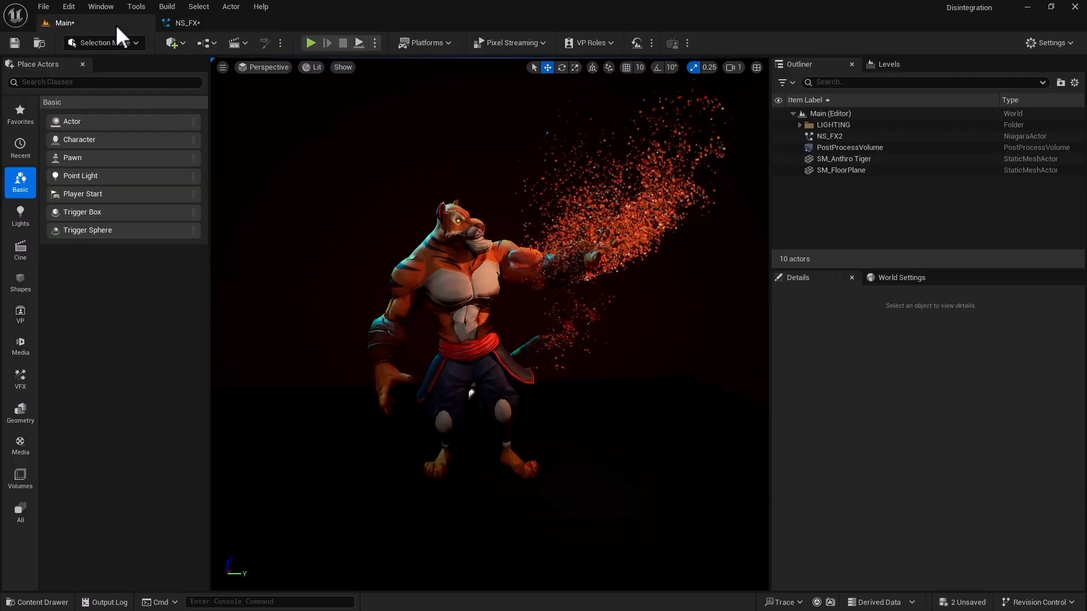
Apply the smooth ramp-down template to Scale Sprite Size's uniform curve, save NS_FX, and check the Main level.
{"action": "left_click", "coordinate": [187, 22]}
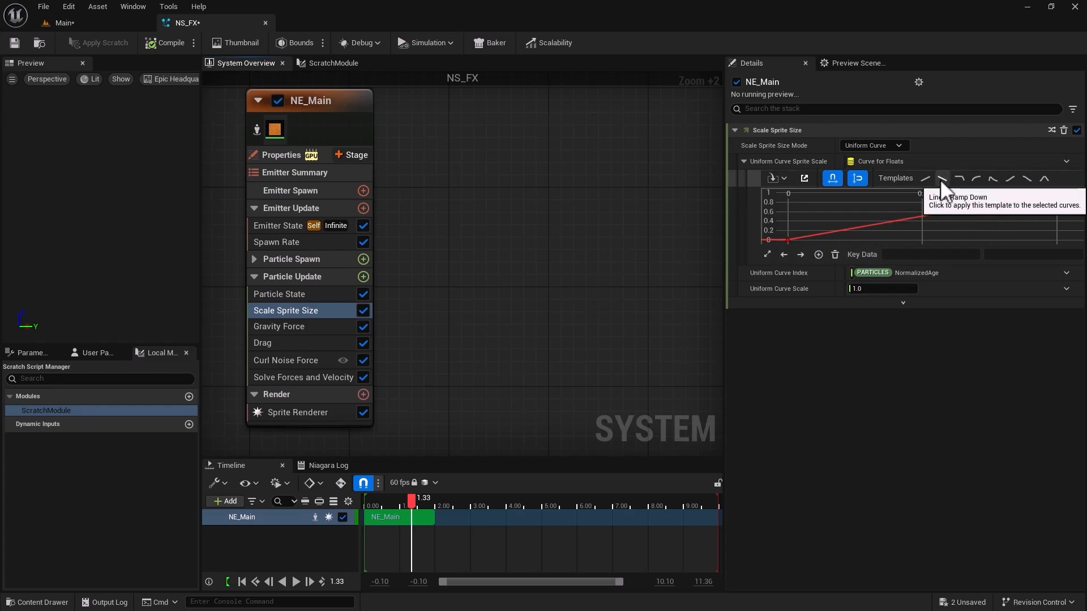
{"action": "left_click", "coordinate": [1027, 179]}
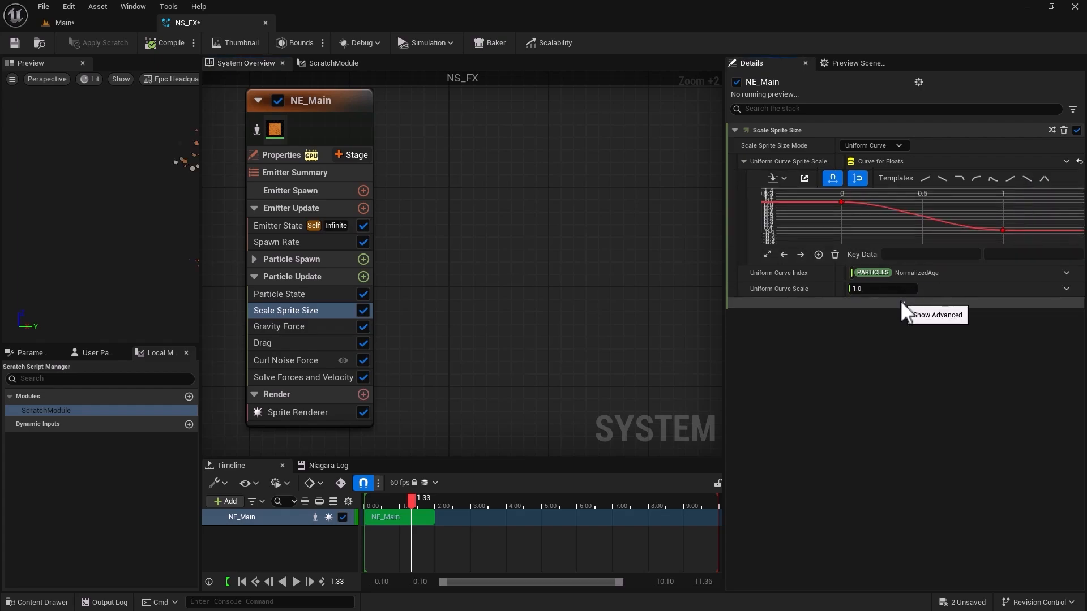
{"action": "left_click", "coordinate": [16, 43]}
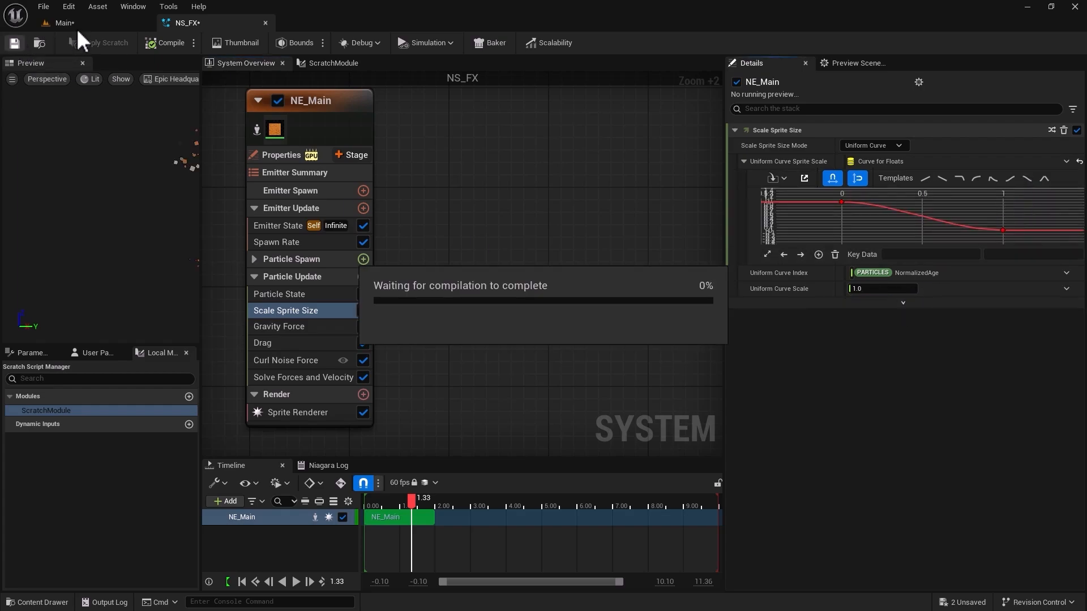
{"action": "left_click", "coordinate": [79, 24]}
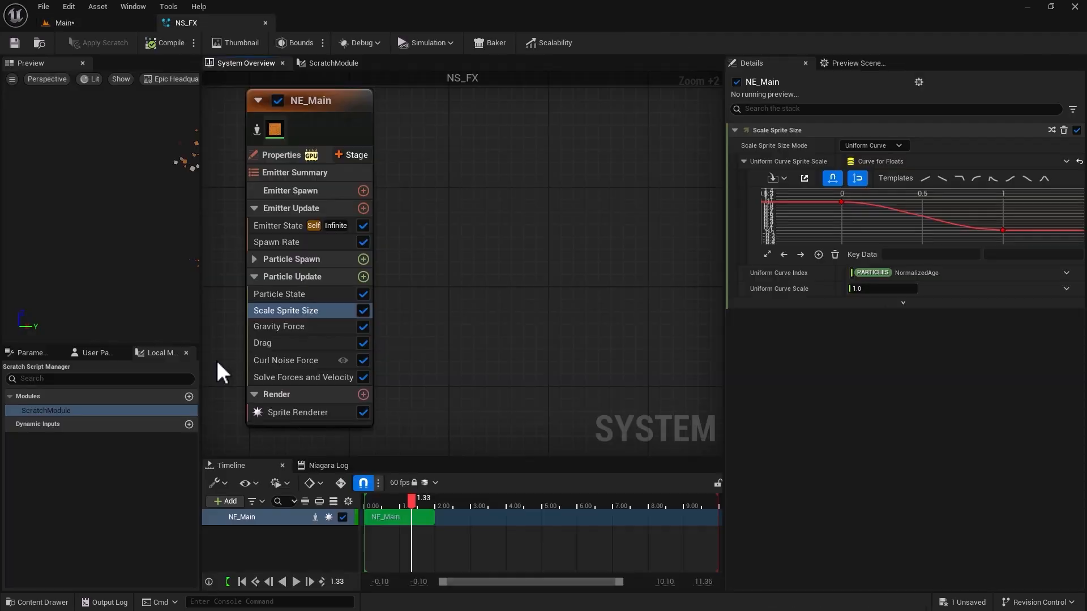
Add a Scale Color module to NE_Main's Particle Update group.
{"action": "left_click", "coordinate": [363, 276]}
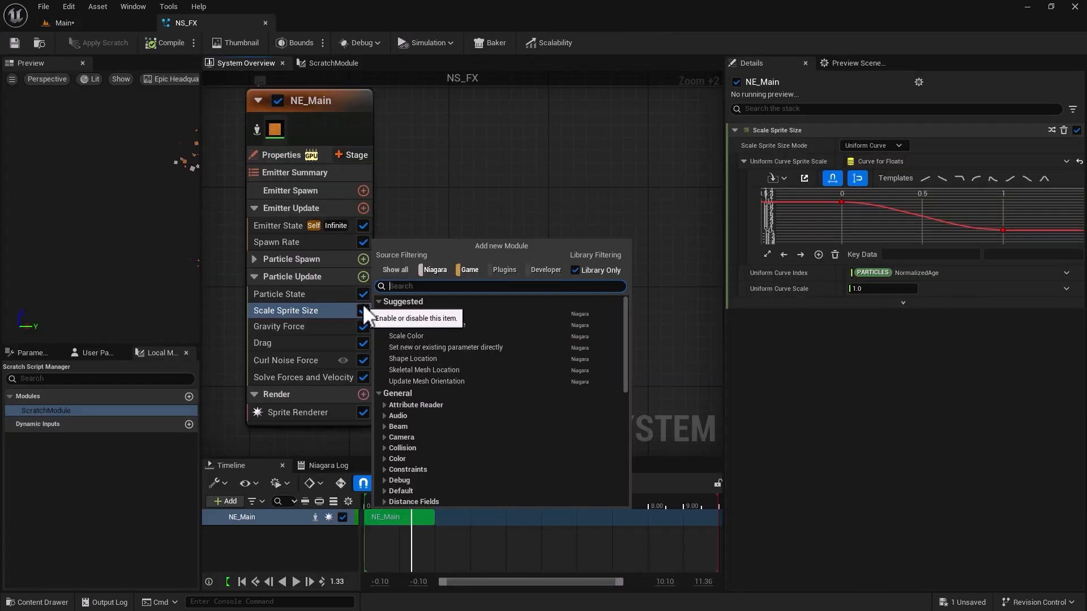
{"action": "type", "text": "scale color"}
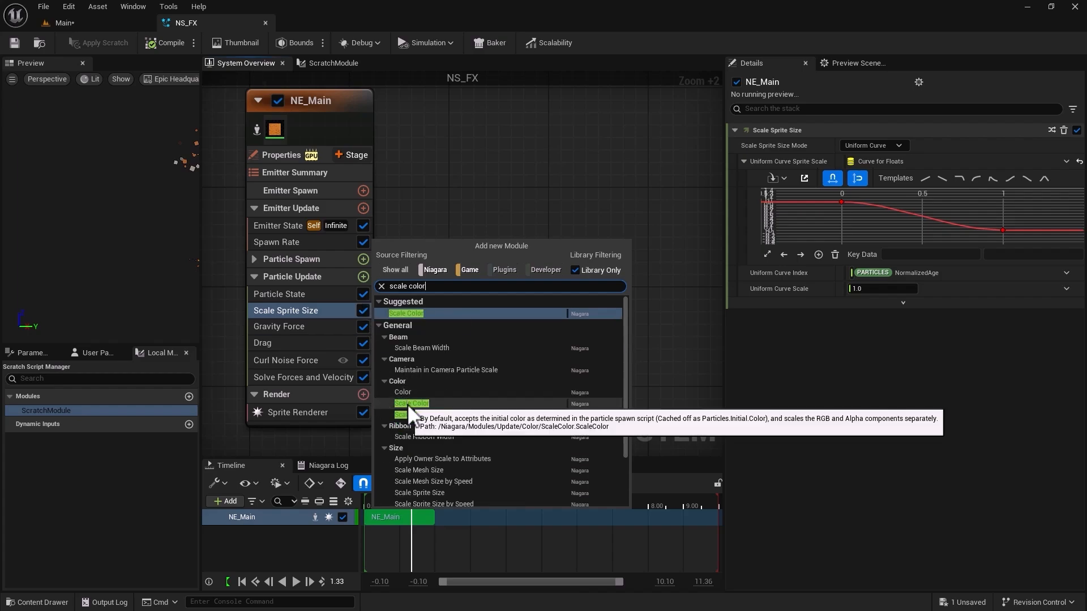
{"action": "key", "text": "Return"}
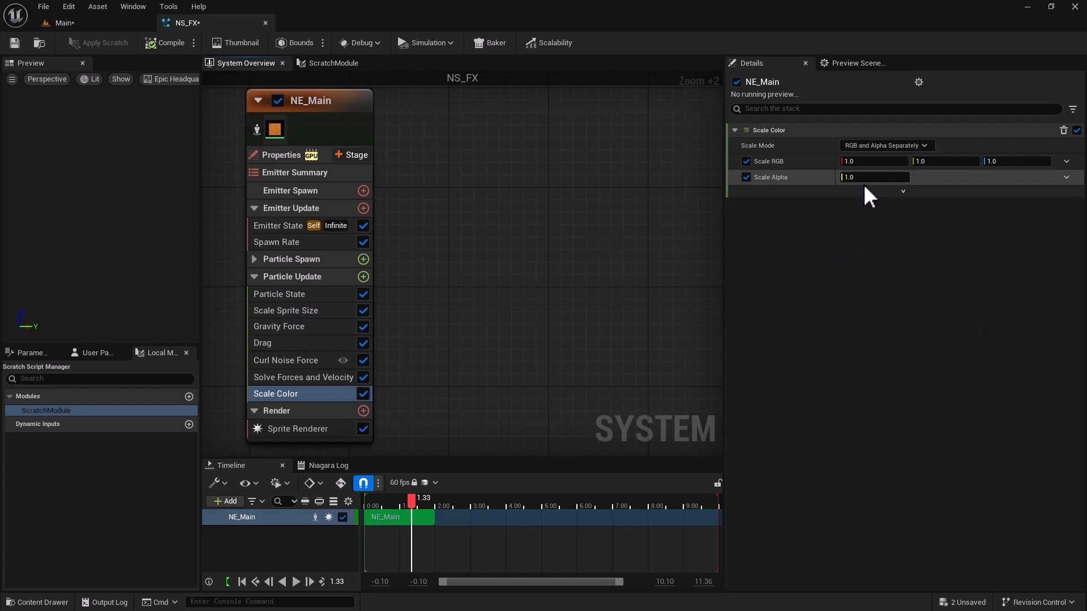
Drive Scale Color's Scale Alpha with Float from Curve using the smooth ramp-down template, and check the Main level.
{"action": "left_click", "coordinate": [1067, 177]}
{"action": "type", "text": "f"}
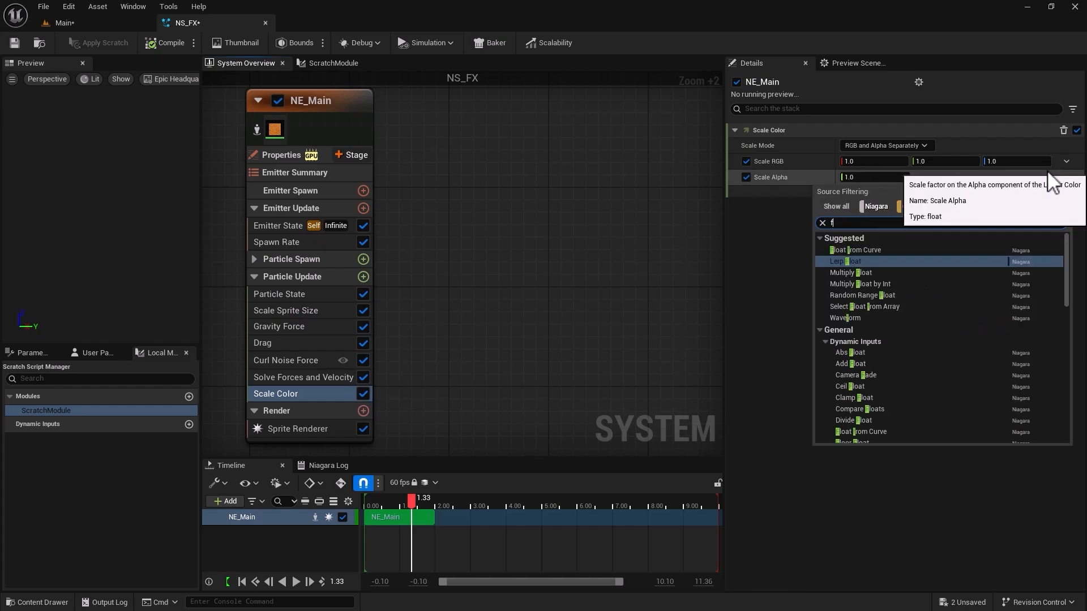
{"action": "type", "text": "loat"}
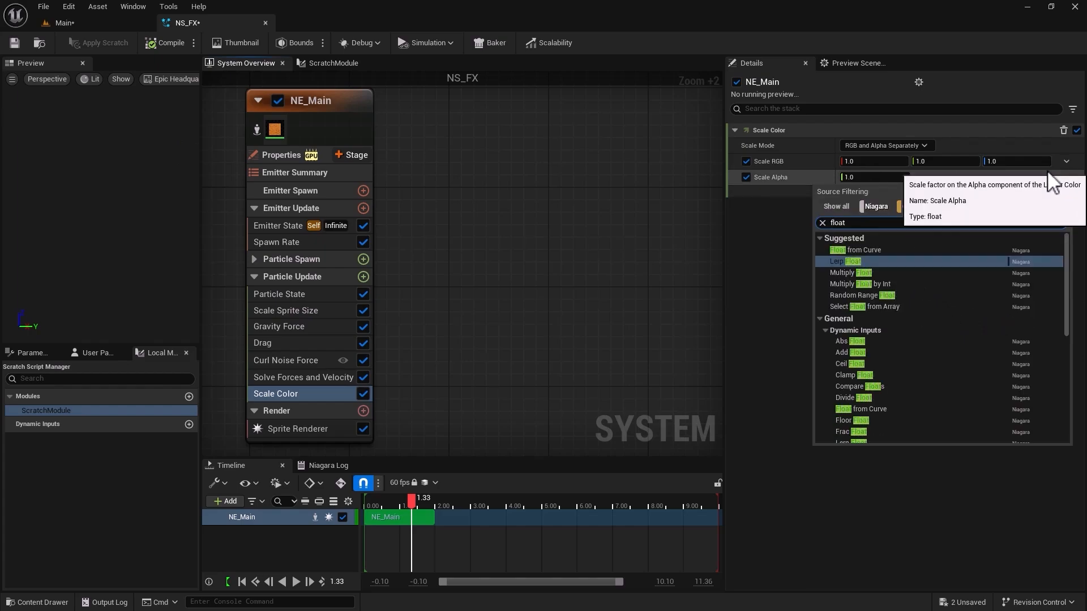
{"action": "left_click", "coordinate": [855, 249]}
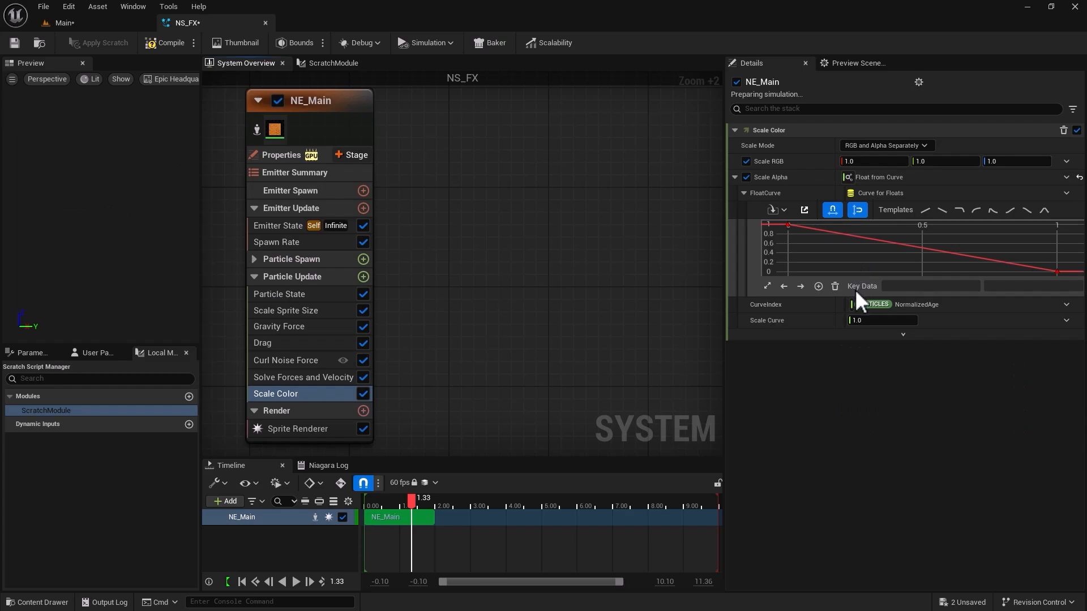
{"action": "left_click", "coordinate": [1026, 211]}
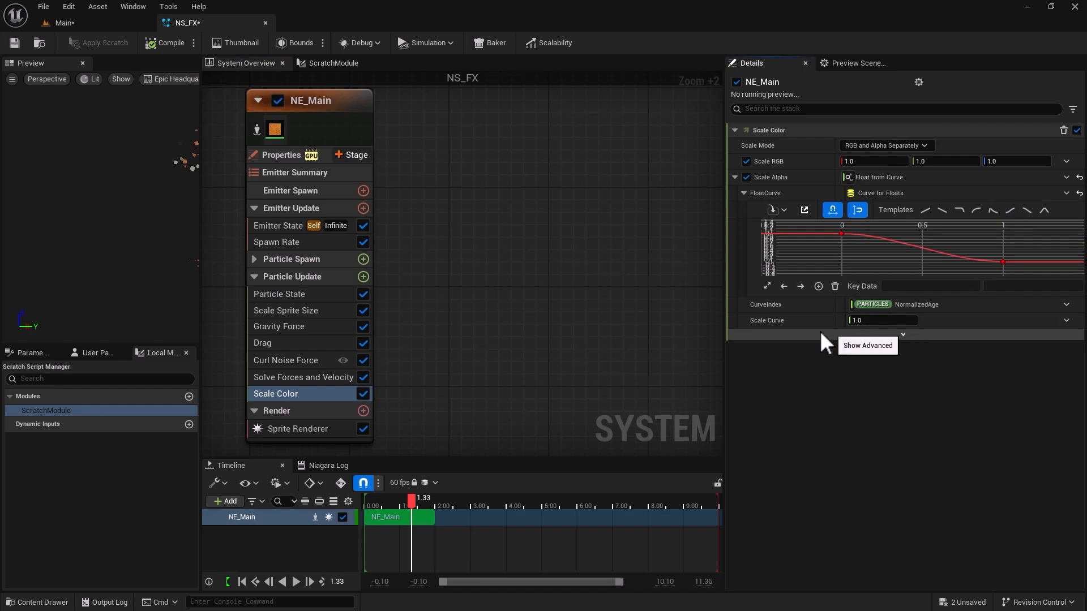
{"action": "left_click", "coordinate": [62, 23]}
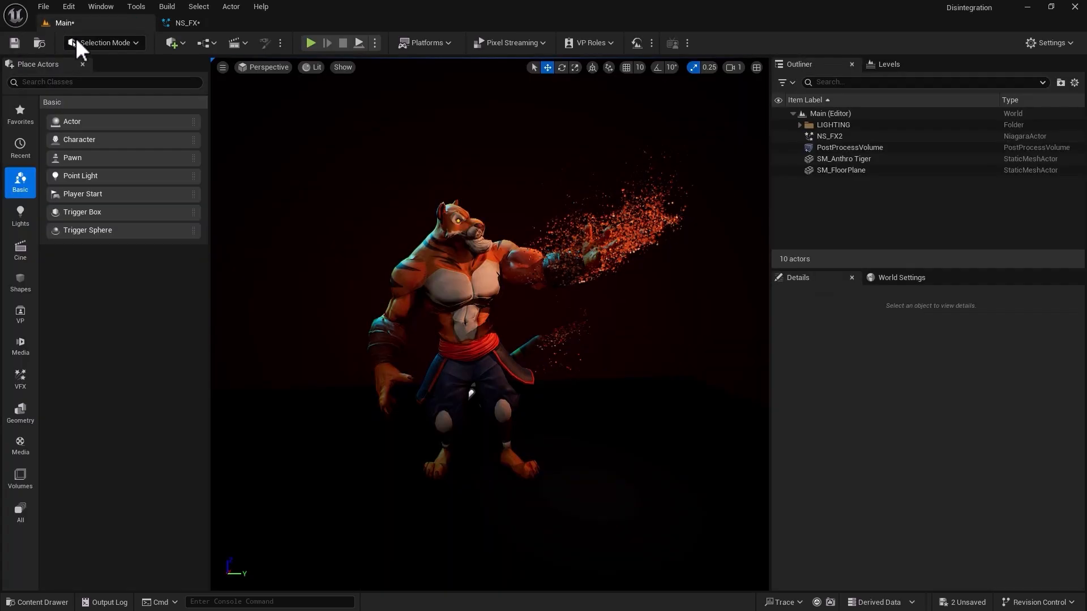
Set Add Velocity's Velocity Speed Scale to 0.5 in NE_Main's Particle Spawn group, save NS_FX, and check the Main level.
{"action": "left_click", "coordinate": [195, 23]}
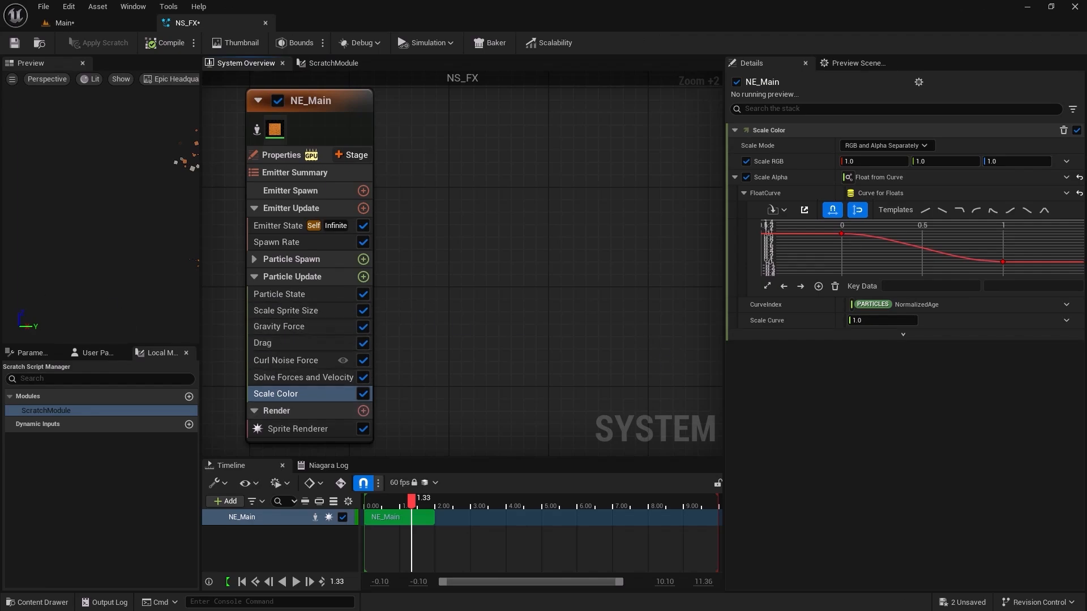
{"action": "key", "text": "Escape"}
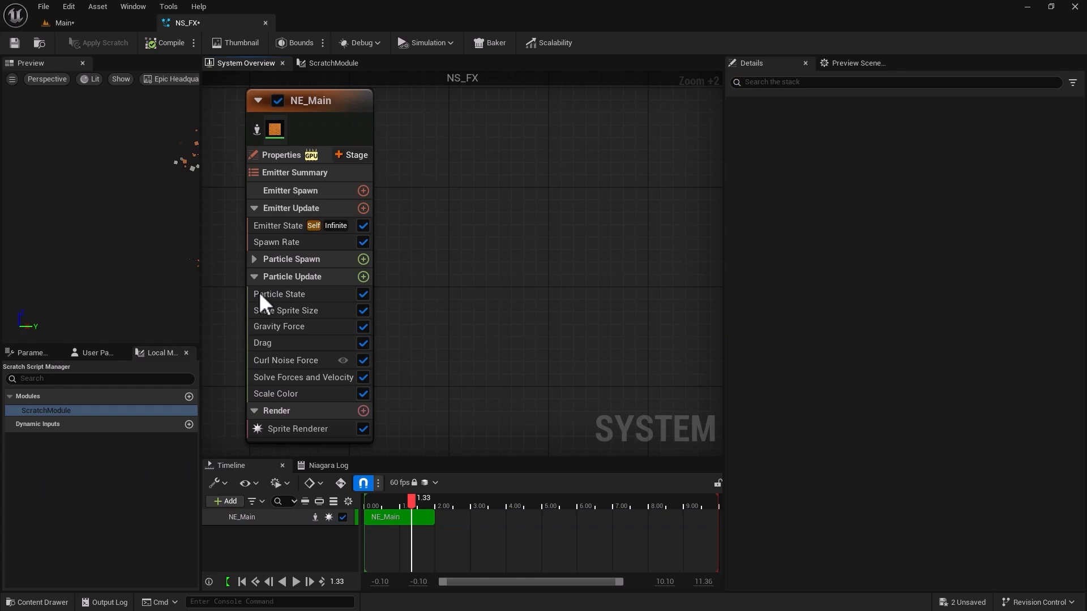
{"action": "left_click", "coordinate": [254, 260]}
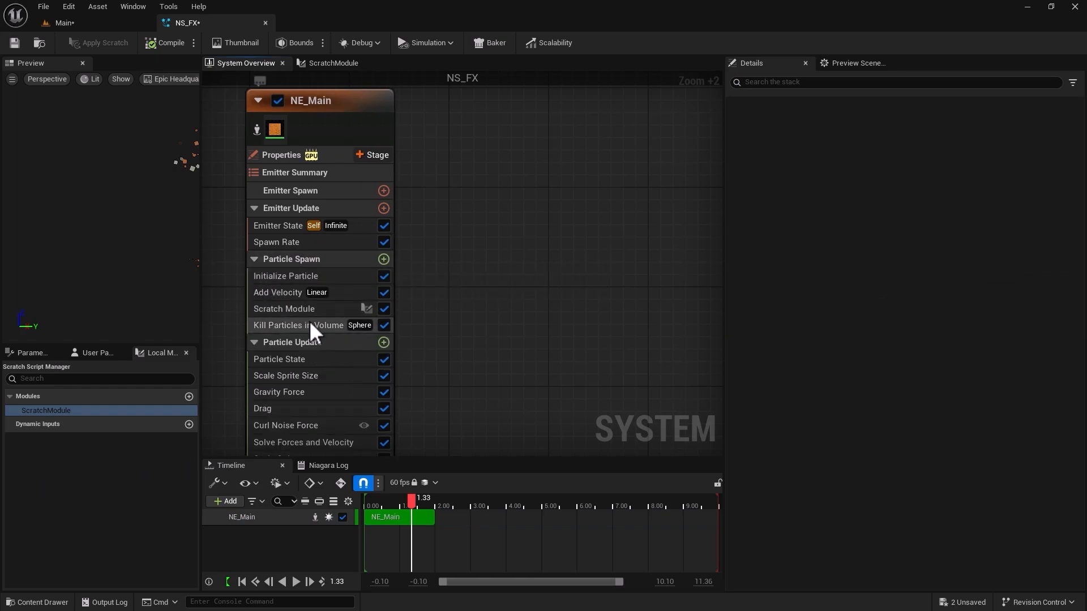
{"action": "left_click", "coordinate": [301, 292]}
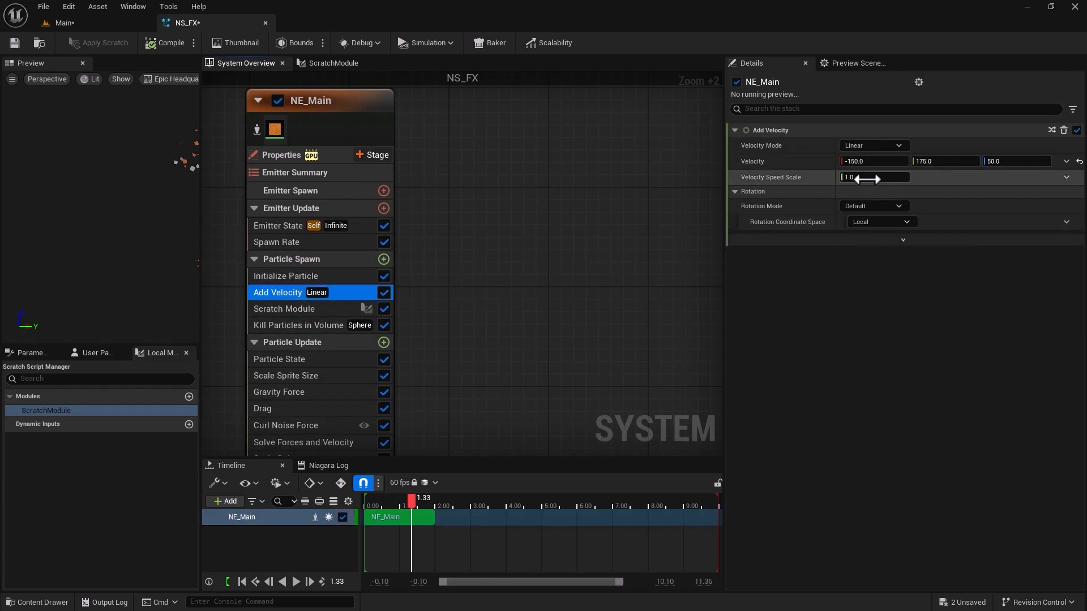
{"action": "left_click", "coordinate": [867, 177]}
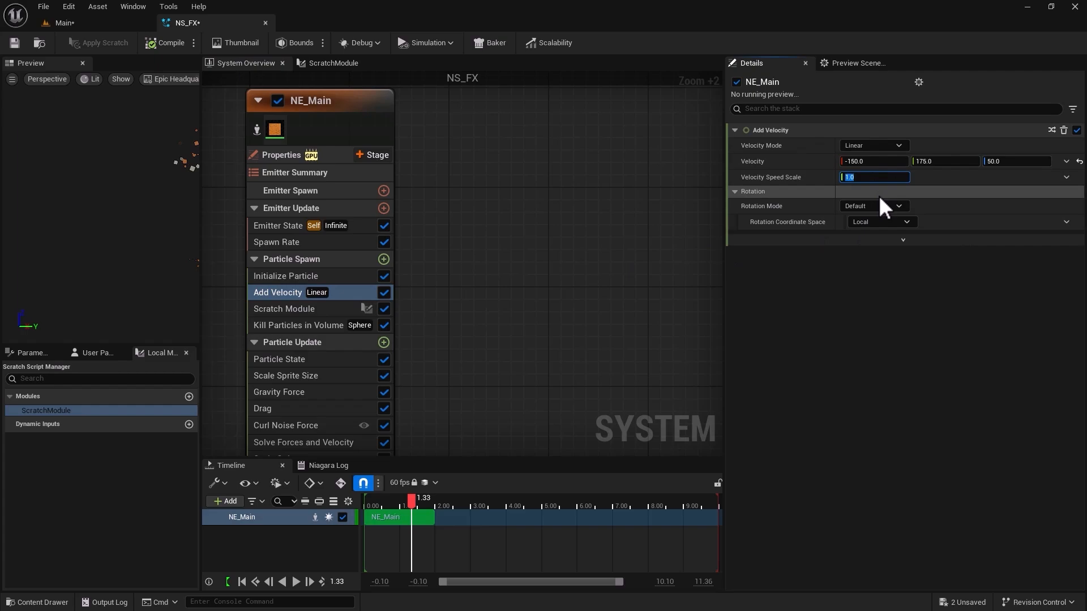
{"action": "key", "text": "Return"}
{"action": "left_click", "coordinate": [15, 42]}
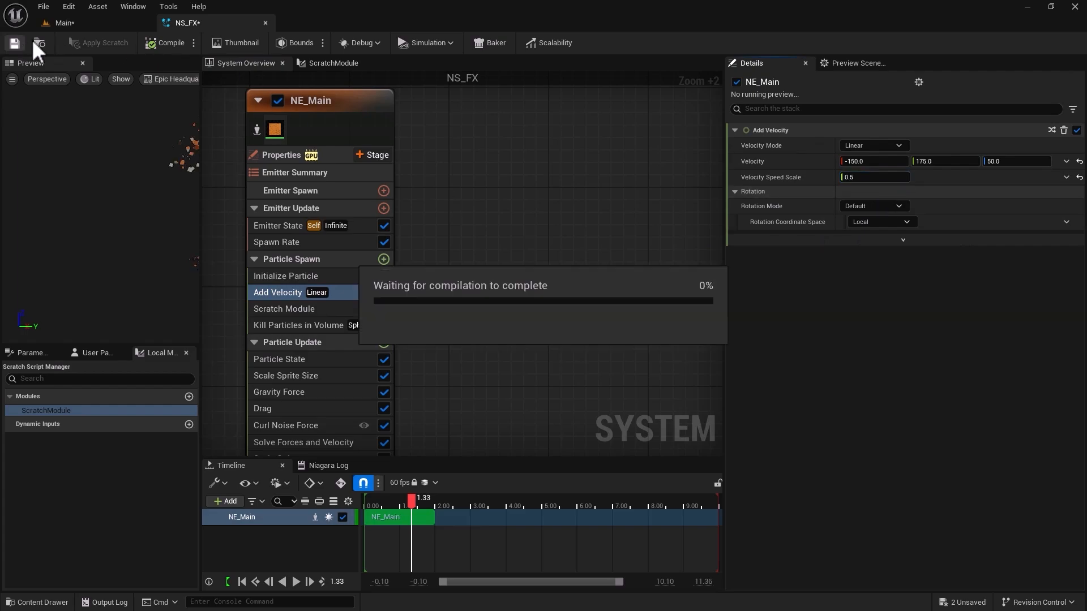
{"action": "left_click", "coordinate": [65, 23]}
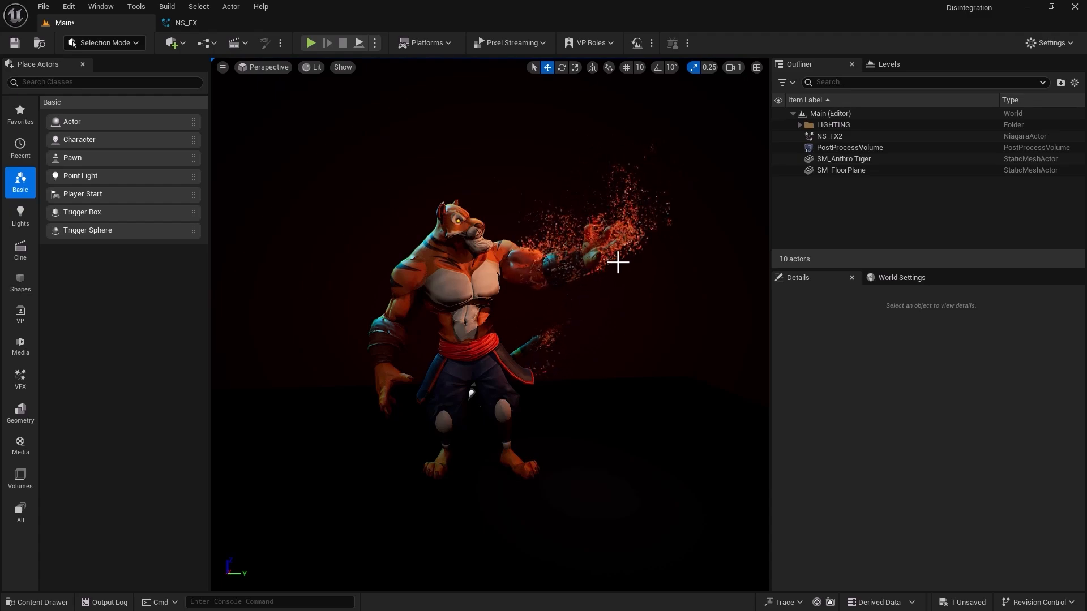
Select the NE_Main emitter in NS_FX, return to Main, and open the MM_Tiger_Dynamic material from the Tiger folder.
{"action": "left_click", "coordinate": [224, 24]}
{"action": "left_click", "coordinate": [338, 100]}
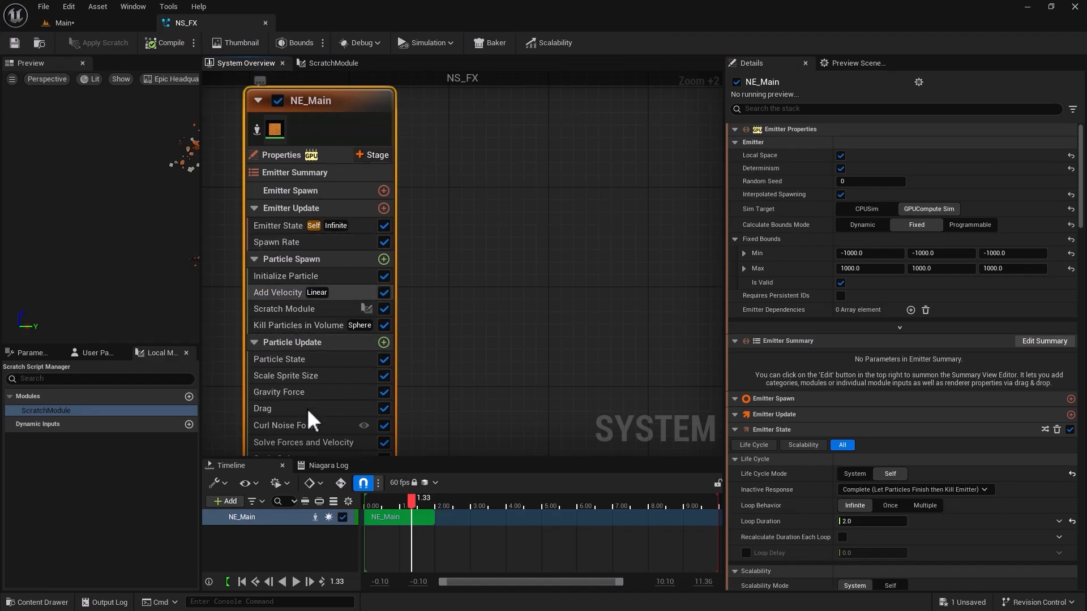
{"action": "left_click", "coordinate": [110, 24]}
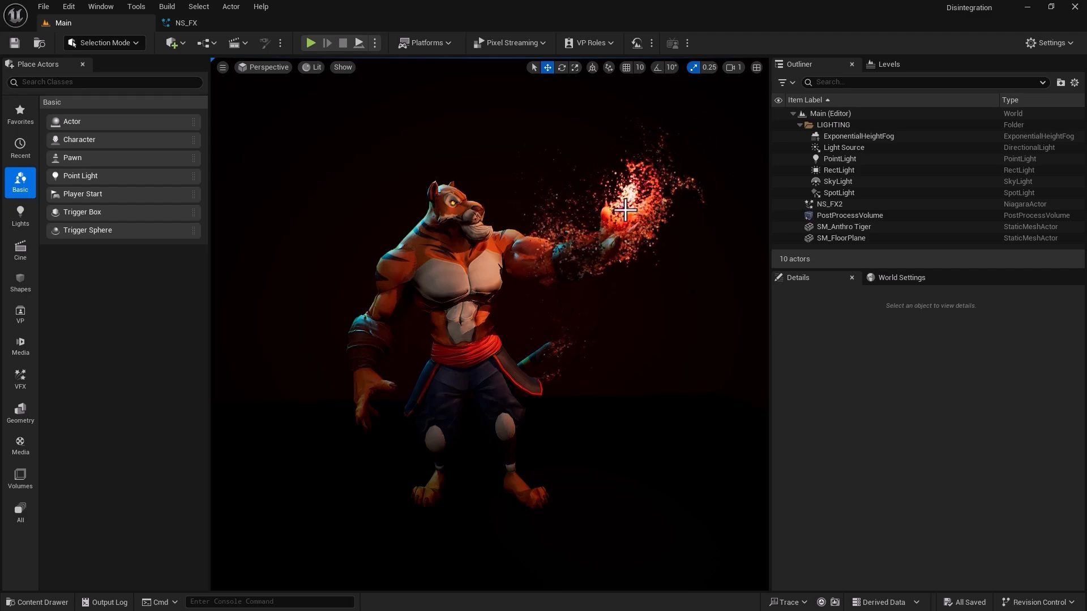
{"action": "left_click", "coordinate": [39, 604]}
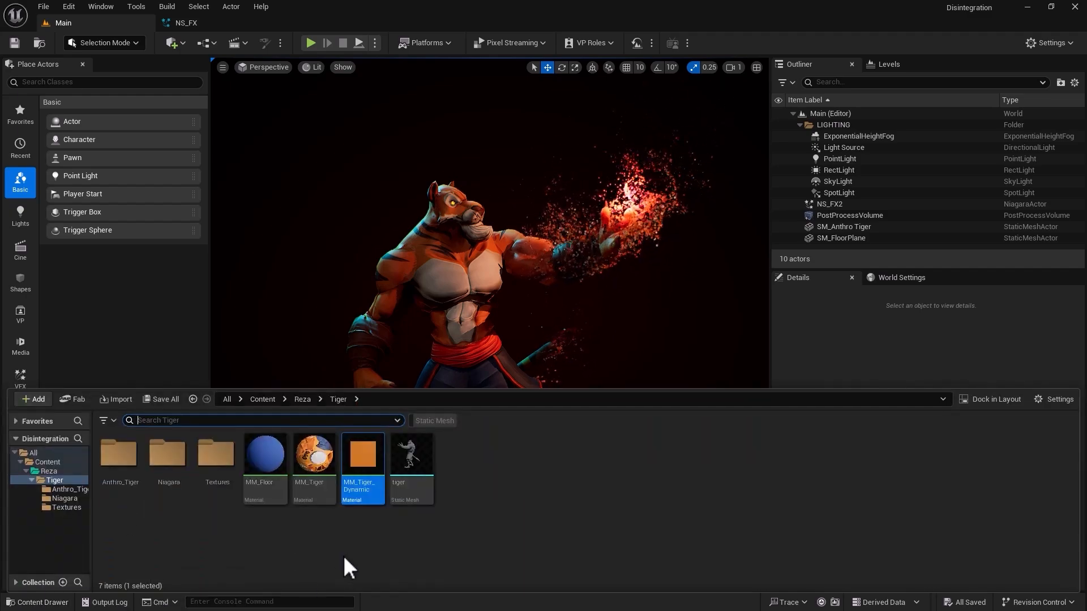
{"action": "double_click", "coordinate": [373, 457]}
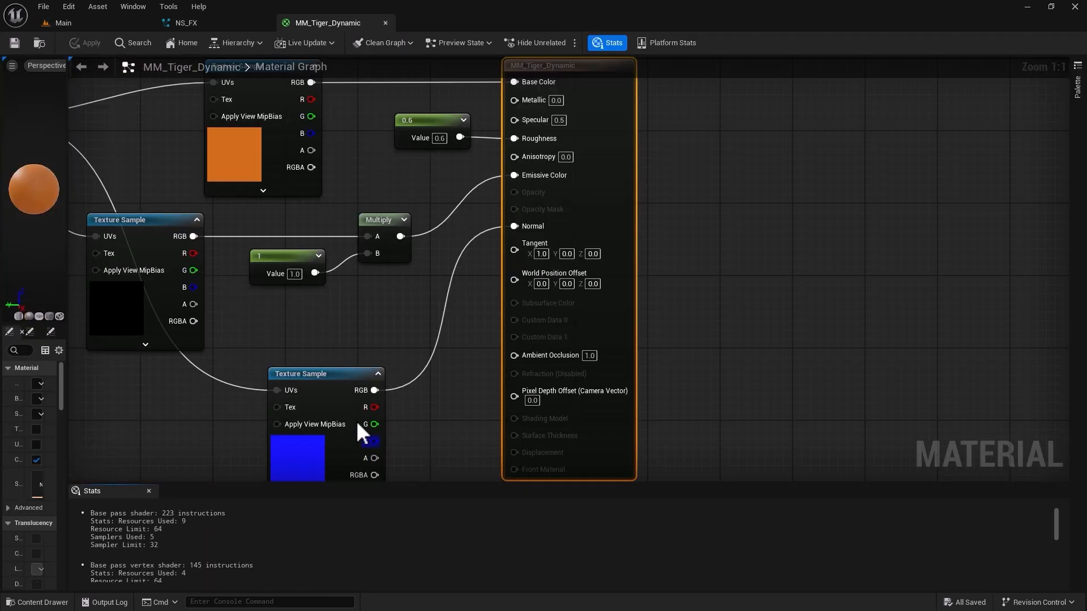
{"action": "scroll", "coordinate": [317, 362], "scroll_direction": "down", "scroll_amount": 5}
{"action": "right_click_drag", "start_coordinate": [296, 321], "coordinate": [548, 283]}
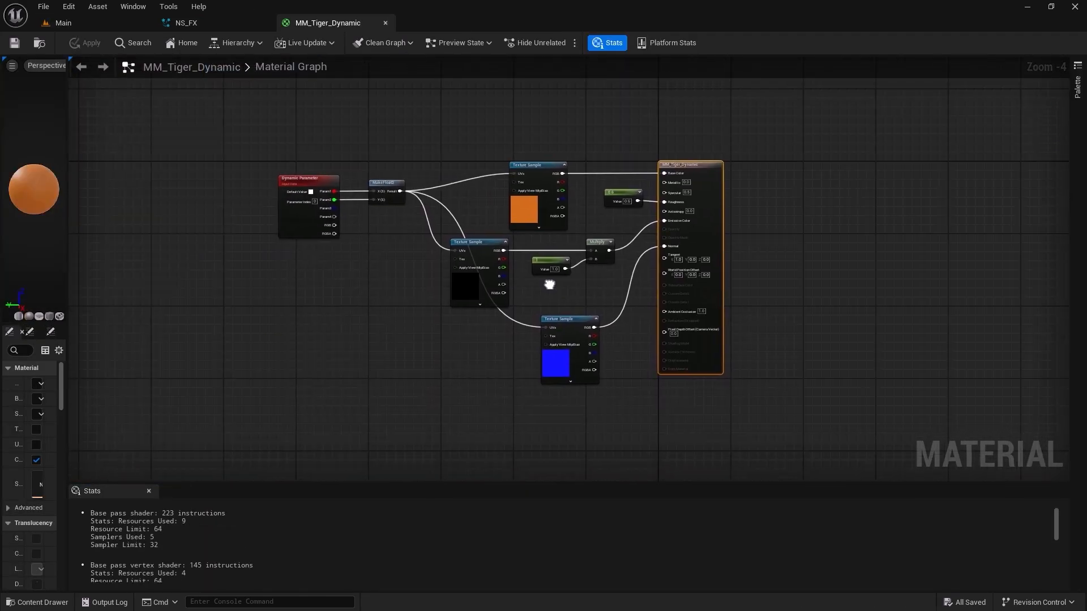
{"action": "scroll", "coordinate": [356, 337], "scroll_direction": "up", "scroll_amount": 2}
{"action": "right_click_drag", "start_coordinate": [355, 325], "coordinate": [409, 346]}
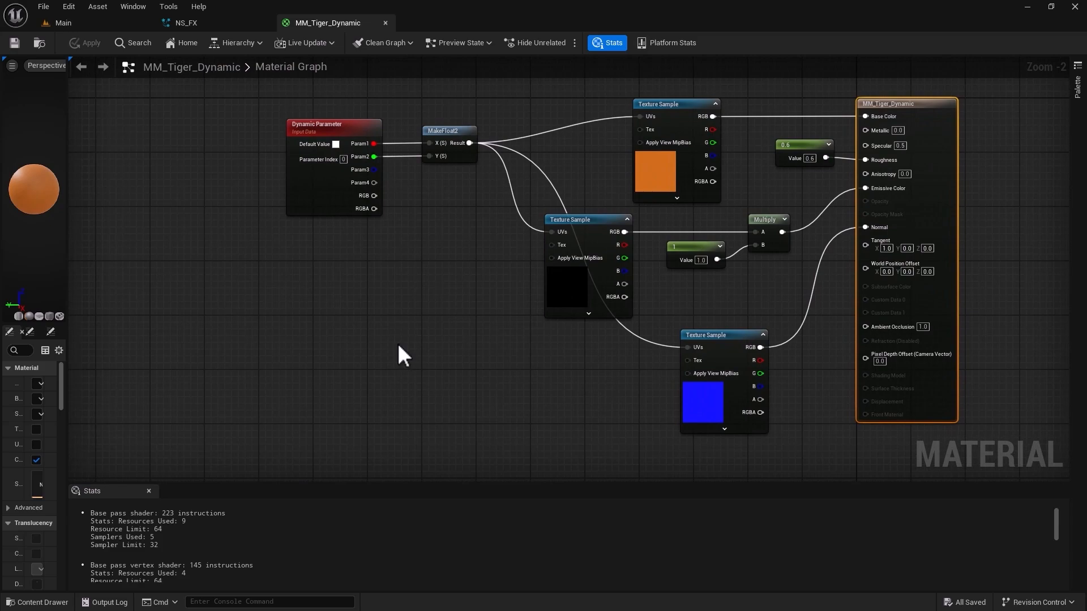
Add a Fresnel node to the material graph in the empty area below the Dynamic Parameter node.
{"action": "left_click", "coordinate": [322, 323]}
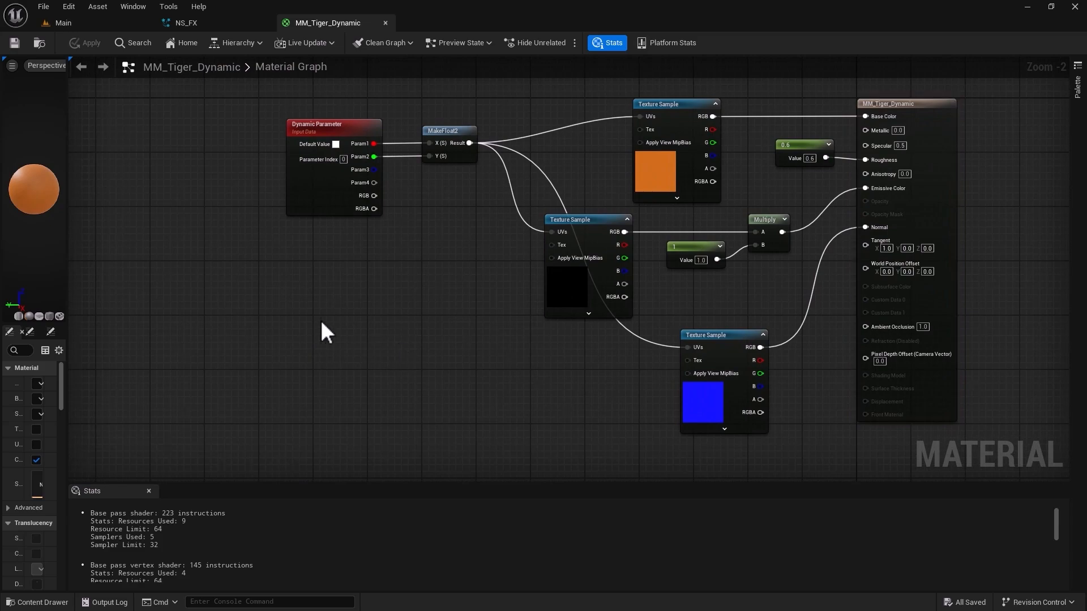
{"action": "right_click", "coordinate": [321, 323]}
{"action": "type", "text": "fresnel"}
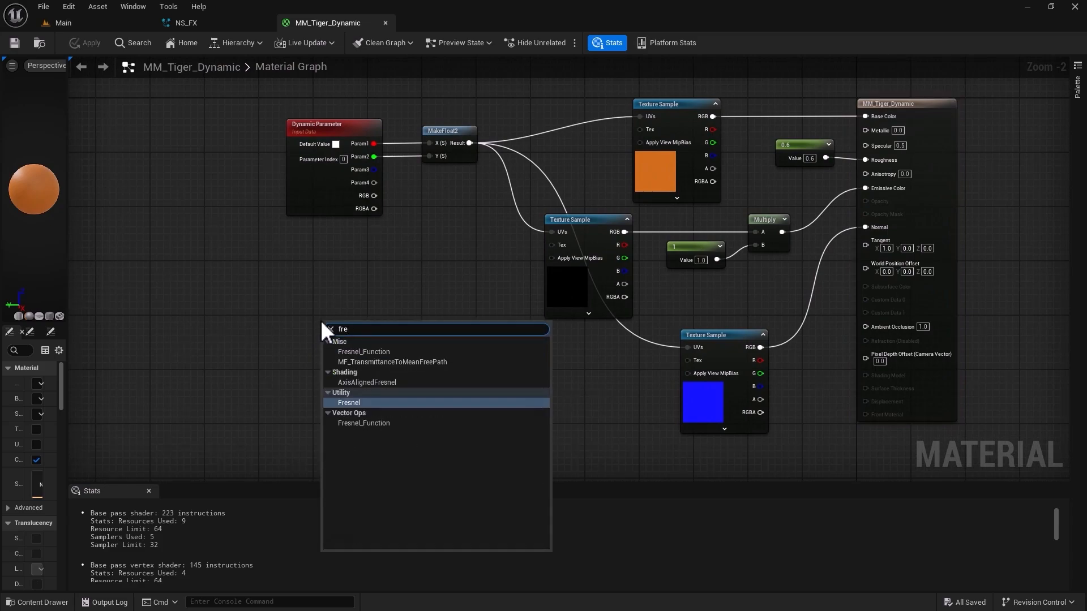
{"action": "key", "text": "Return"}
{"action": "left_click_drag", "start_coordinate": [359, 332], "coordinate": [271, 321]}
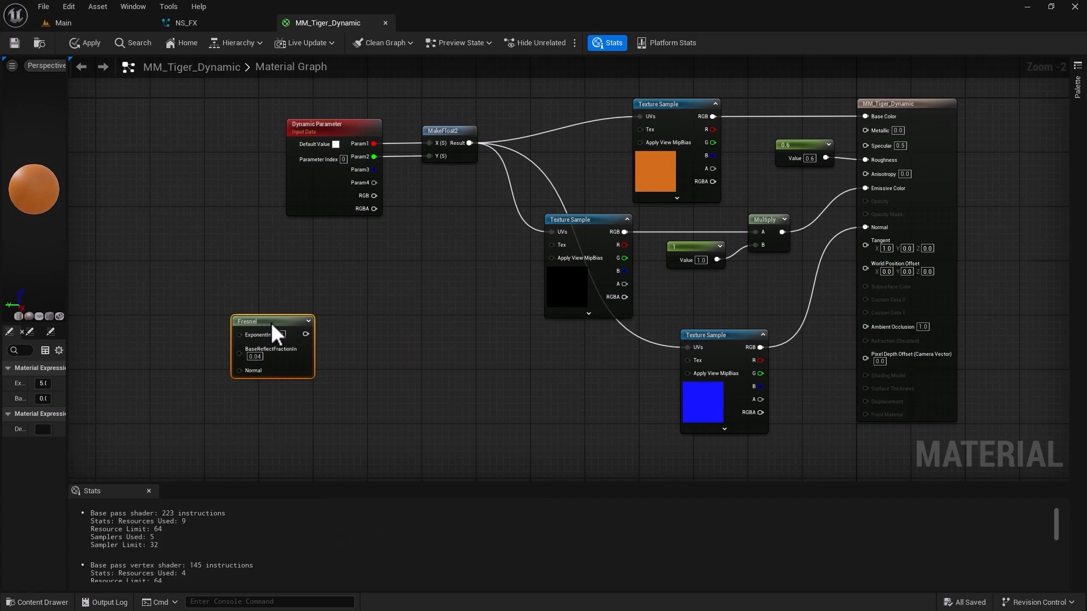
Add a Power node with an exponent of 3 and feed the Fresnel output into its Base.
{"action": "left_click", "coordinate": [366, 328]}
{"action": "right_click", "coordinate": [366, 328]}
{"action": "type", "text": "power"}
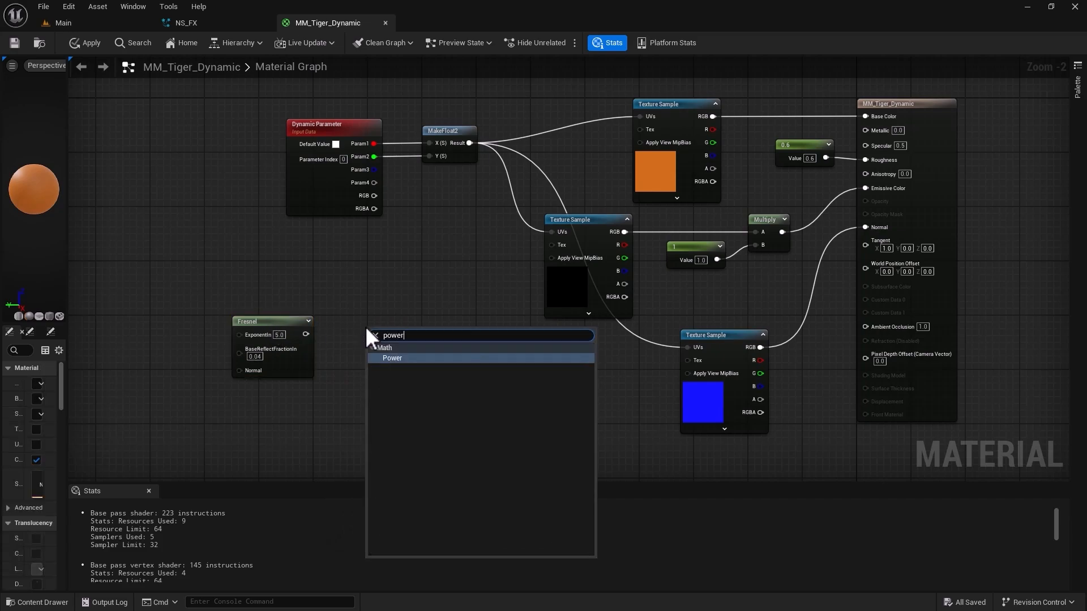
{"action": "key", "text": "Return"}
{"action": "left_click_drag", "start_coordinate": [366, 328], "coordinate": [308, 333]}
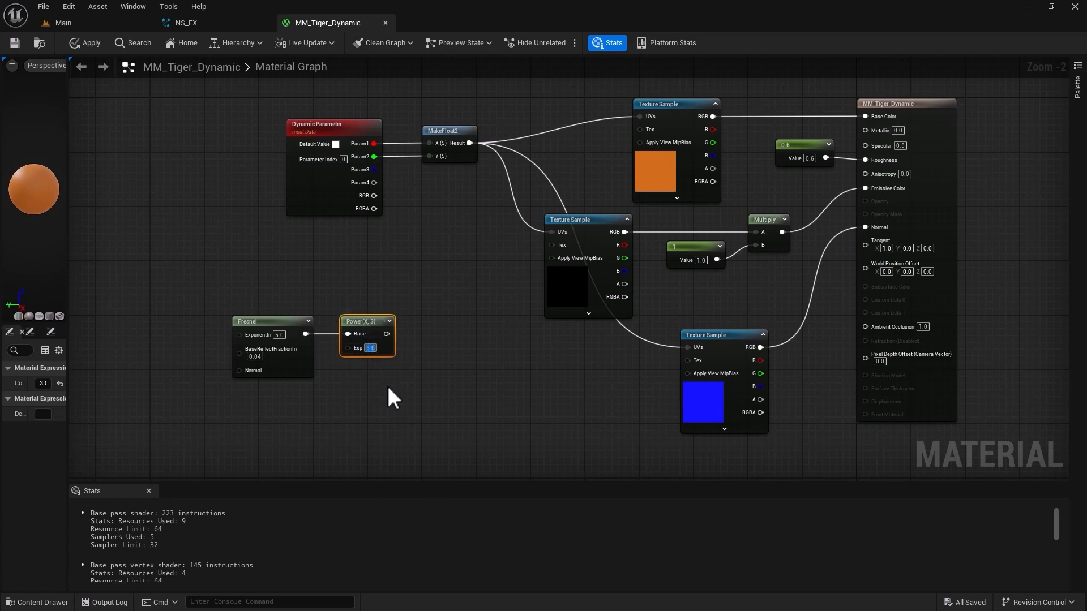
{"action": "left_click", "coordinate": [446, 396]}
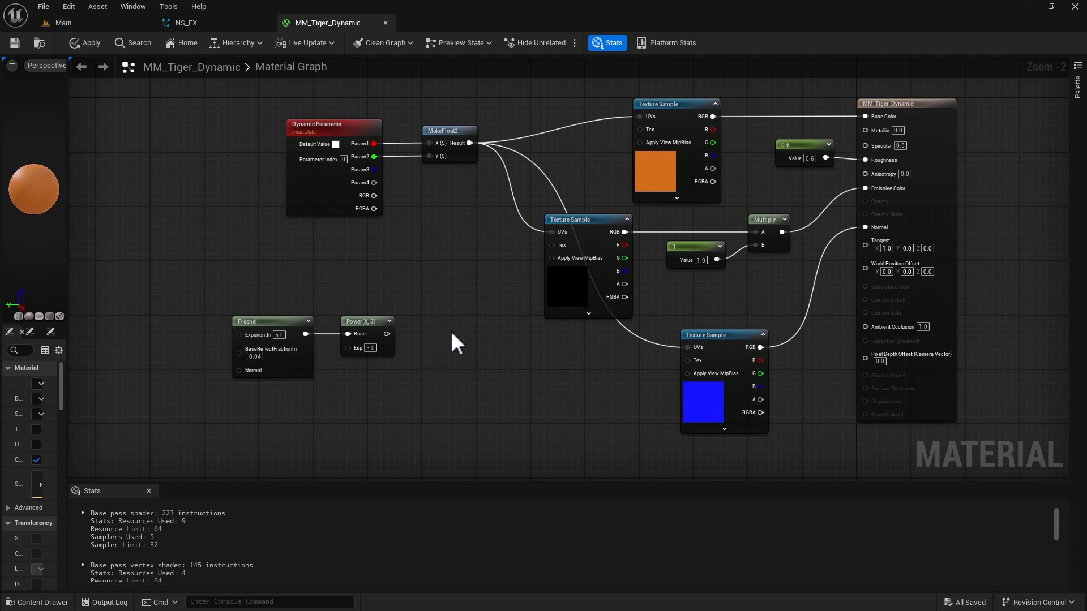
Add a Multiply node combining the base color texture's RGB with the Power output, moving the texture and its UV nodes away from the material result.
{"action": "left_click", "coordinate": [451, 330]}
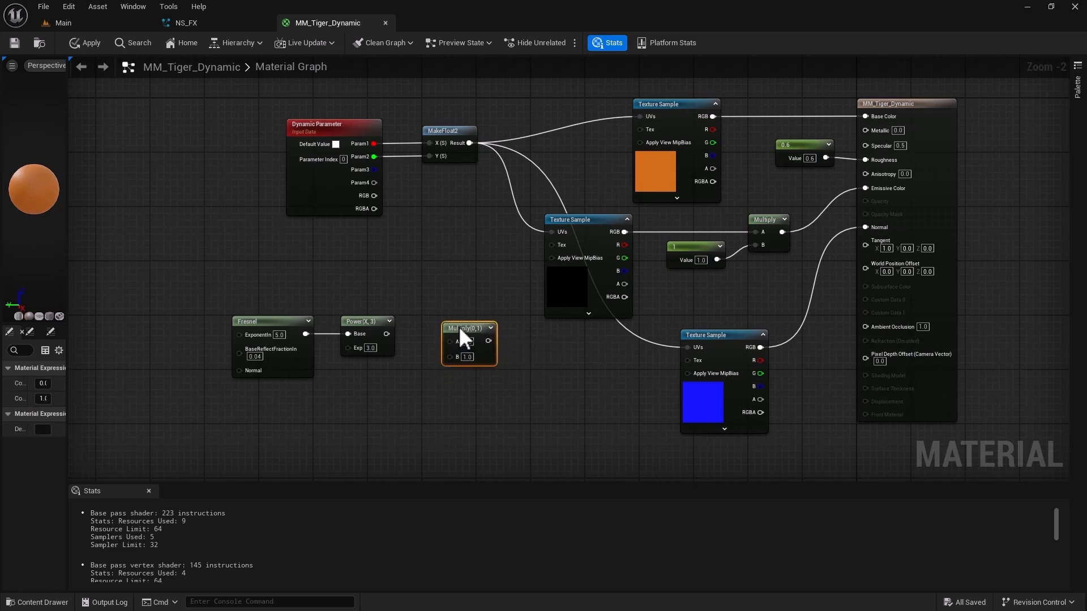
{"action": "left_click_drag", "start_coordinate": [447, 342], "coordinate": [713, 116]}
{"action": "left_click_drag", "start_coordinate": [290, 93], "coordinate": [717, 154]}
{"action": "left_click_drag", "start_coordinate": [685, 104], "coordinate": [331, 107]}
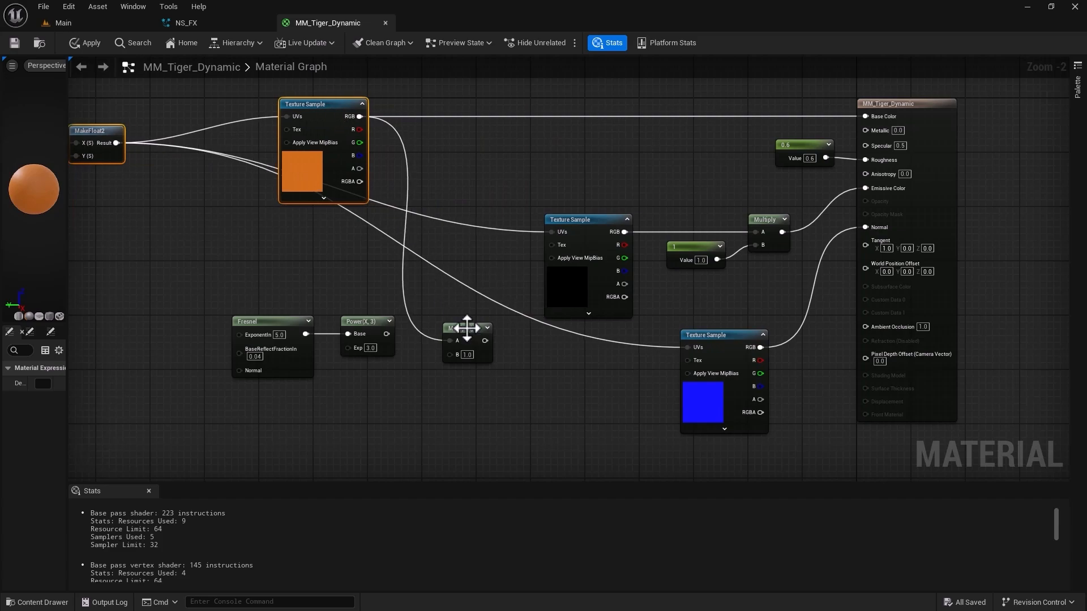
{"action": "left_click_drag", "start_coordinate": [467, 328], "coordinate": [468, 322]}
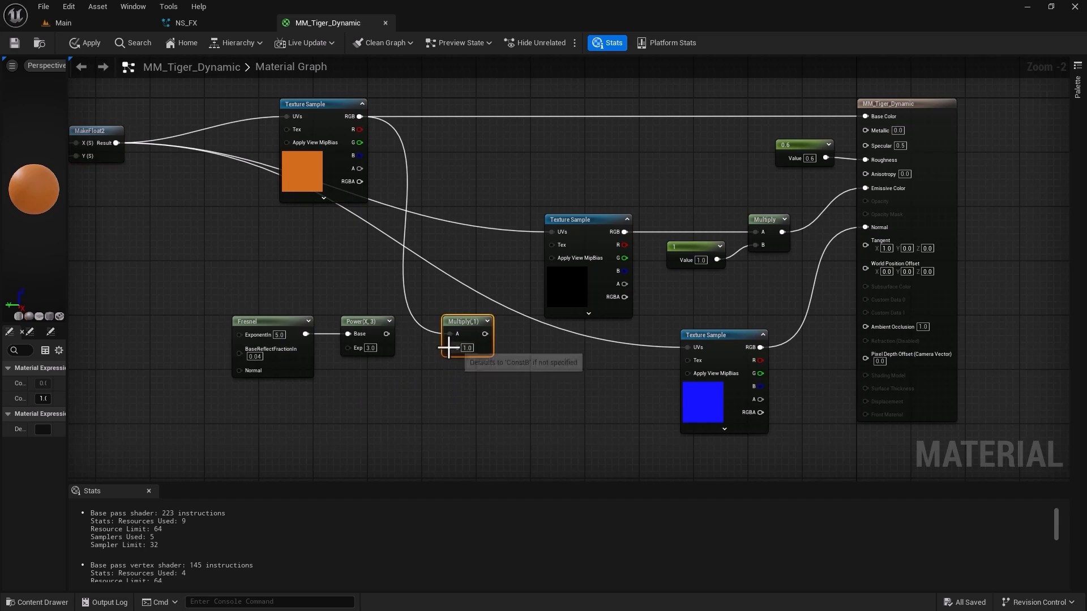
{"action": "left_click_drag", "start_coordinate": [451, 347], "coordinate": [386, 334]}
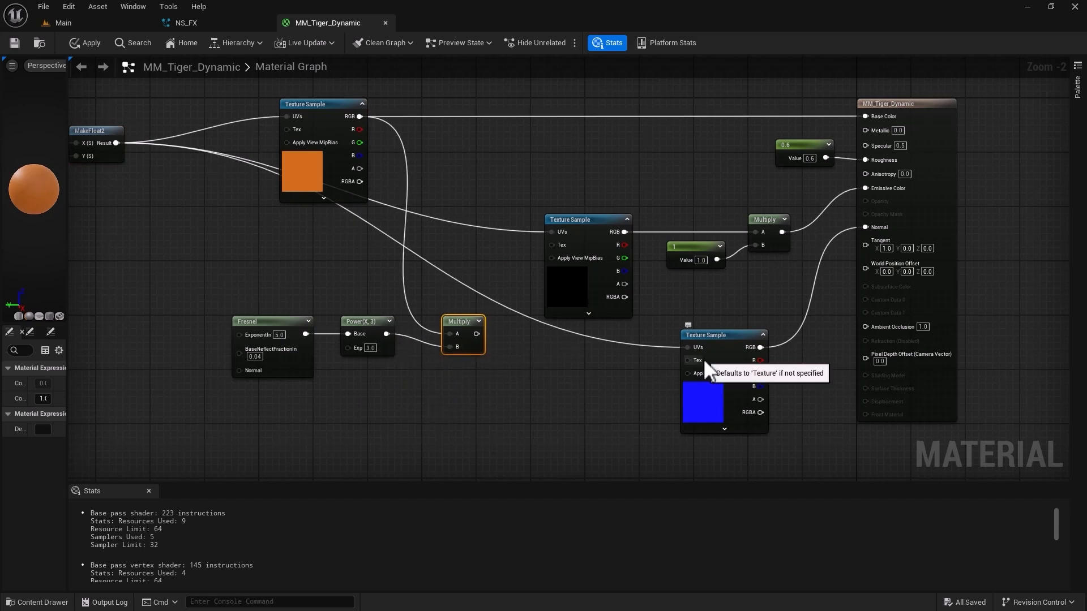
Delete the emissive Texture Sample, its constant and old Multiply, and connect a new Multiply node to Emissive Color.
{"action": "left_click", "coordinate": [865, 188], "text": "alt"}
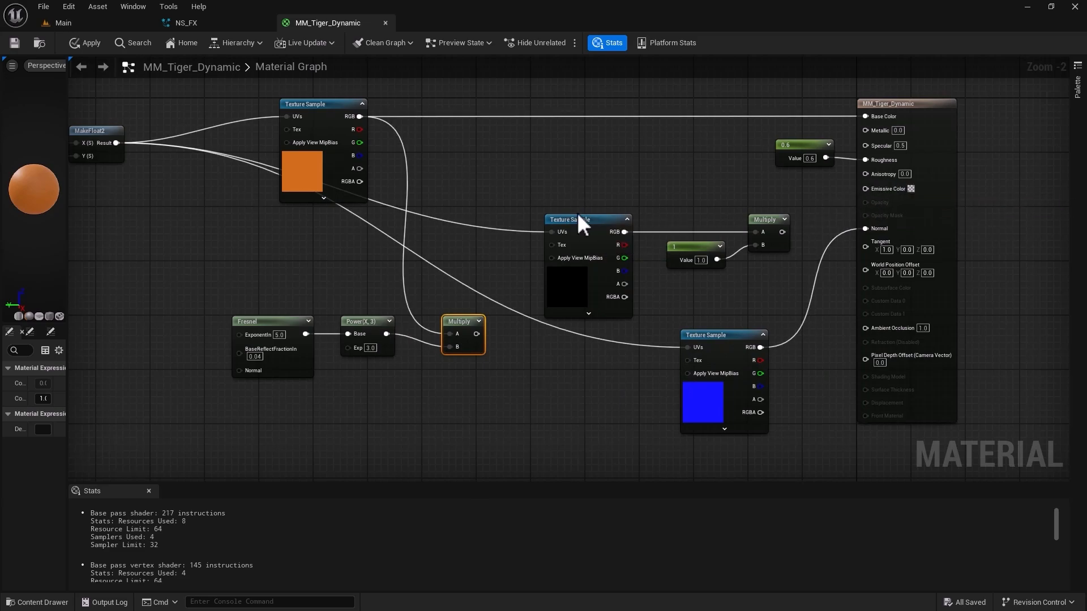
{"action": "left_click_drag", "start_coordinate": [551, 186], "coordinate": [762, 292]}
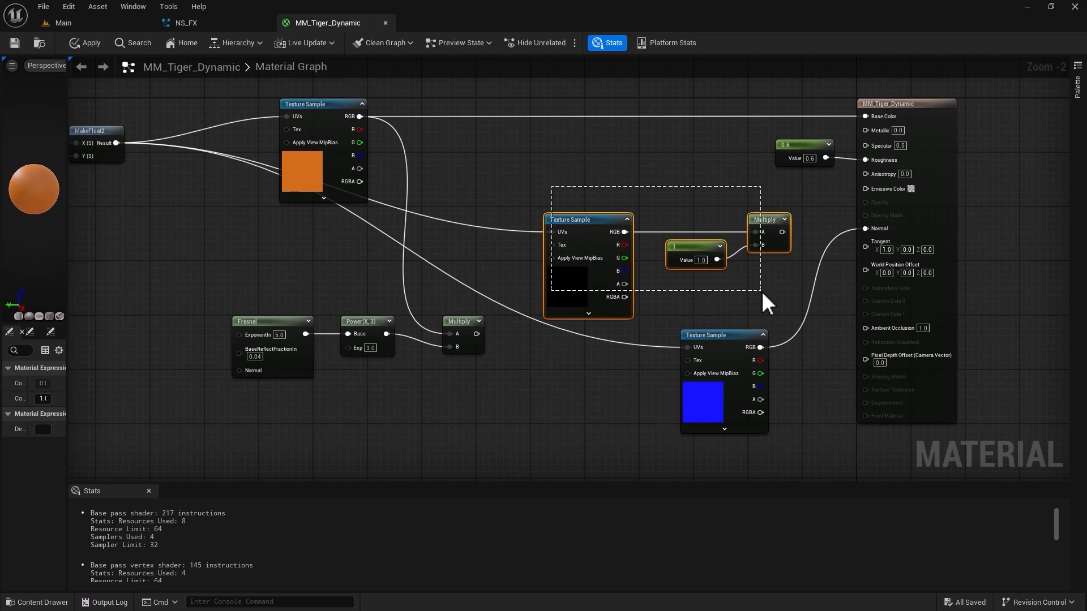
{"action": "key", "text": "Delete"}
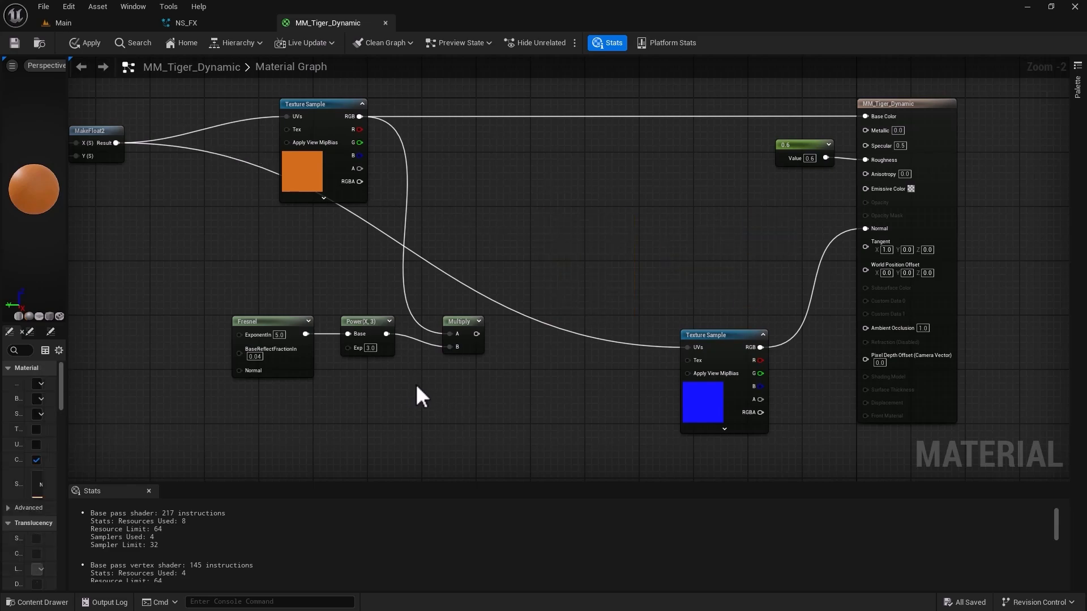
{"action": "left_click", "coordinate": [720, 216]}
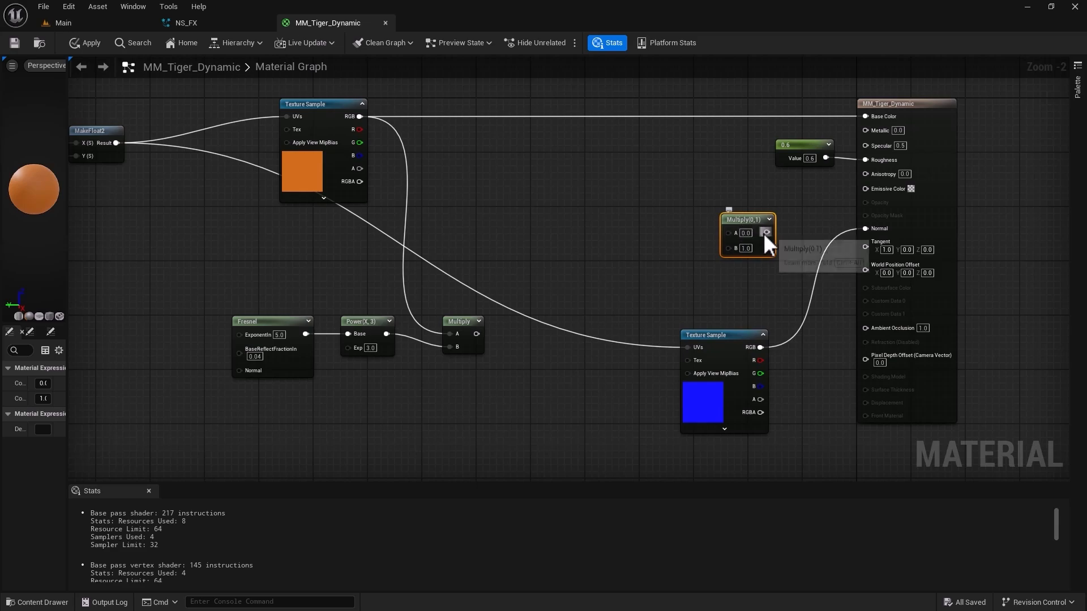
{"action": "left_click_drag", "start_coordinate": [766, 232], "coordinate": [865, 189]}
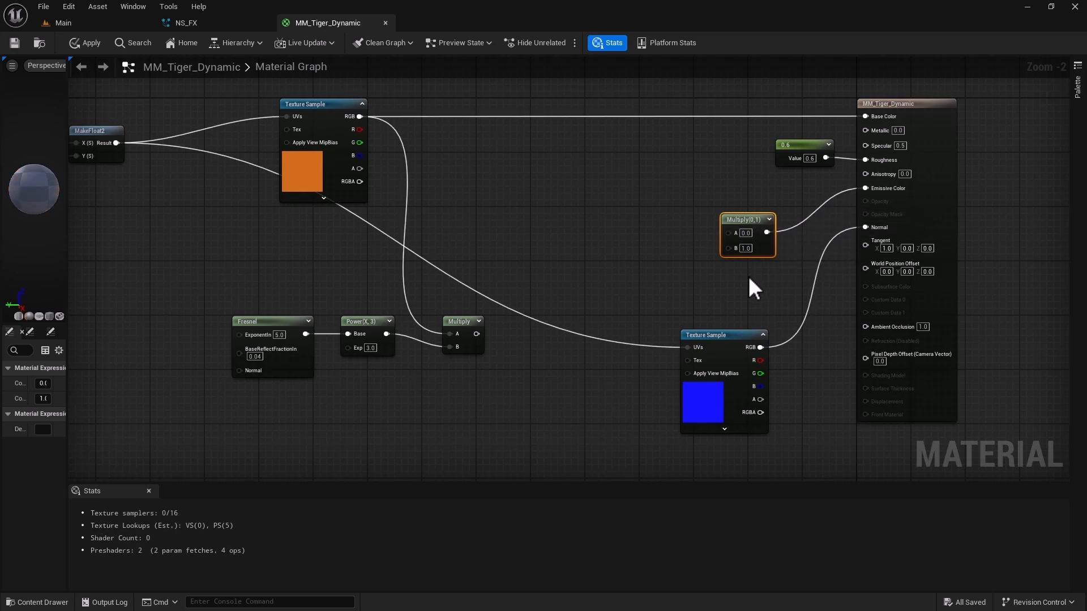
Add a Particle Color node and place it between the base color texture and the emissive Multiply.
{"action": "left_click", "coordinate": [539, 201]}
{"action": "right_click", "coordinate": [539, 201]}
{"action": "type", "text": "pa"}
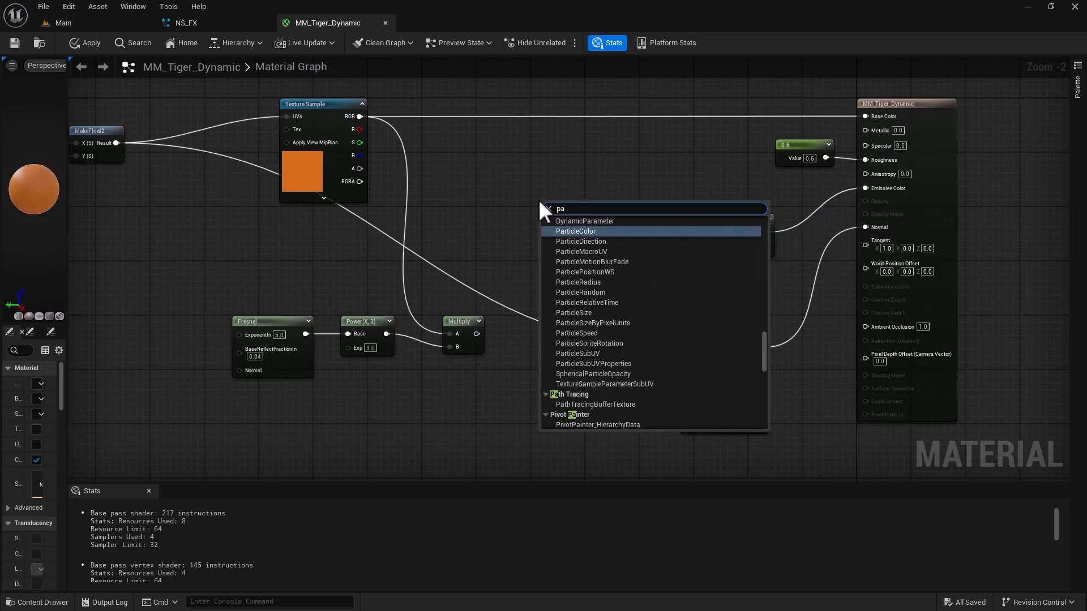
{"action": "type", "text": "rticle"}
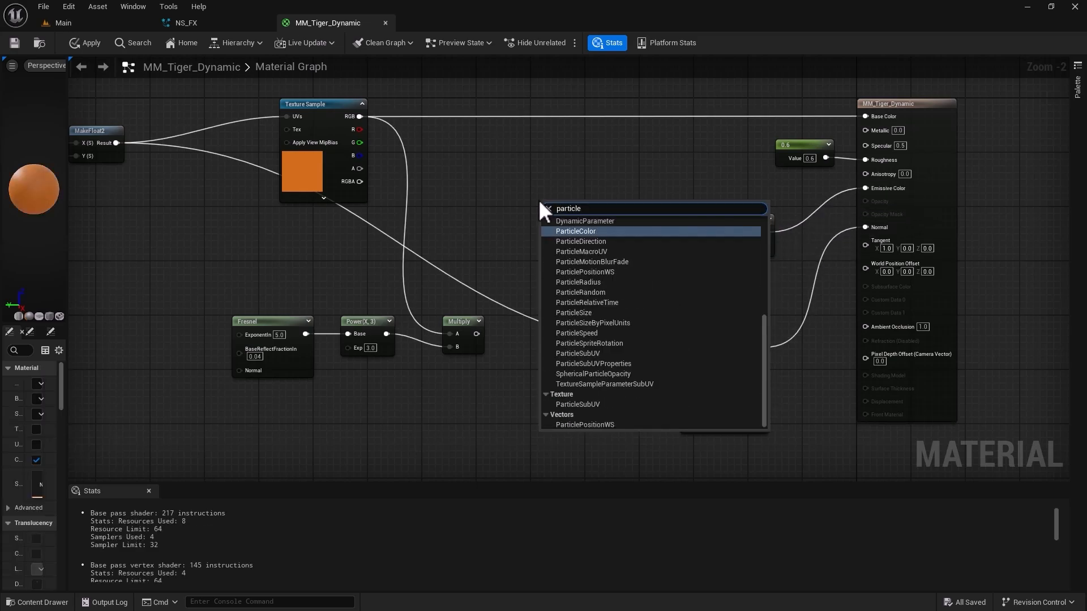
{"action": "left_click", "coordinate": [572, 231]}
{"action": "left_click_drag", "start_coordinate": [565, 208], "coordinate": [545, 176]}
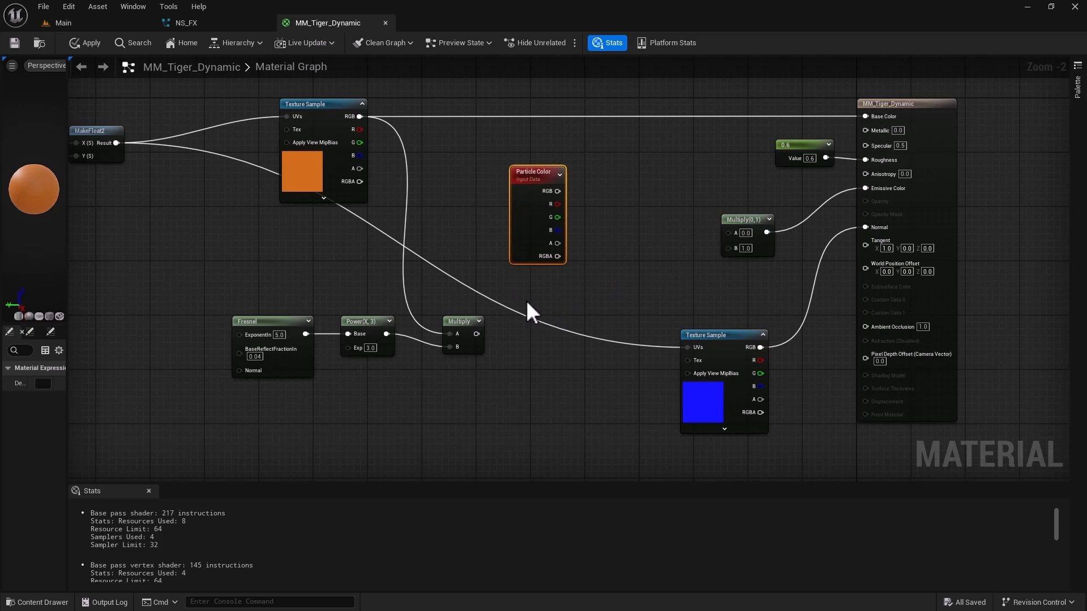
{"action": "left_click_drag", "start_coordinate": [534, 178], "coordinate": [514, 165]}
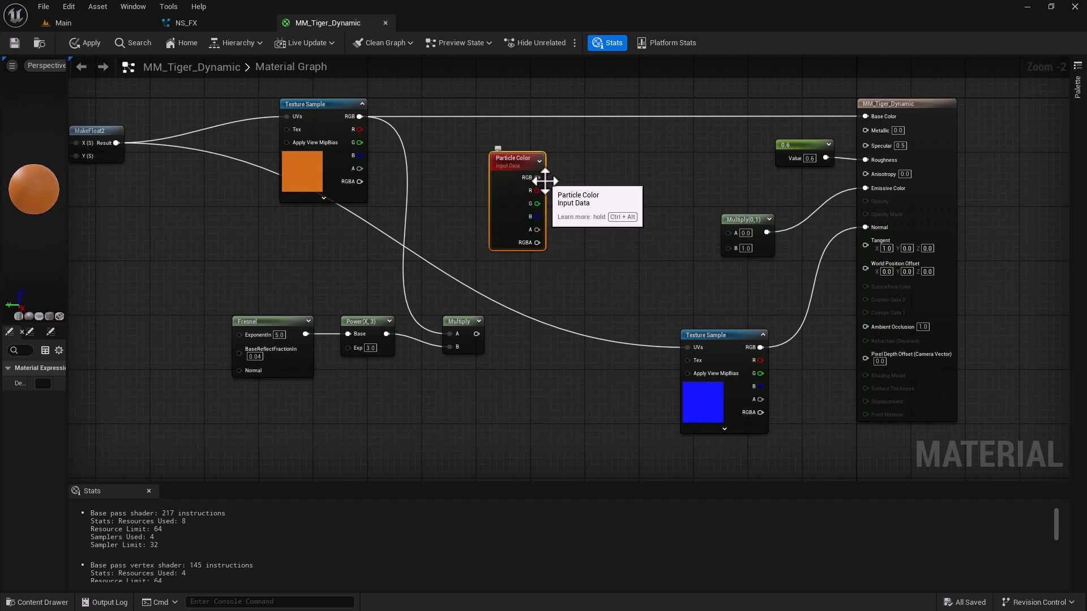
Wire the Fresnel Multiply and Particle Color RGB into the emissive Multiply's A and B, and move the Fresnel chain above Particle Color.
{"action": "left_click_drag", "start_coordinate": [537, 177], "coordinate": [476, 334]}
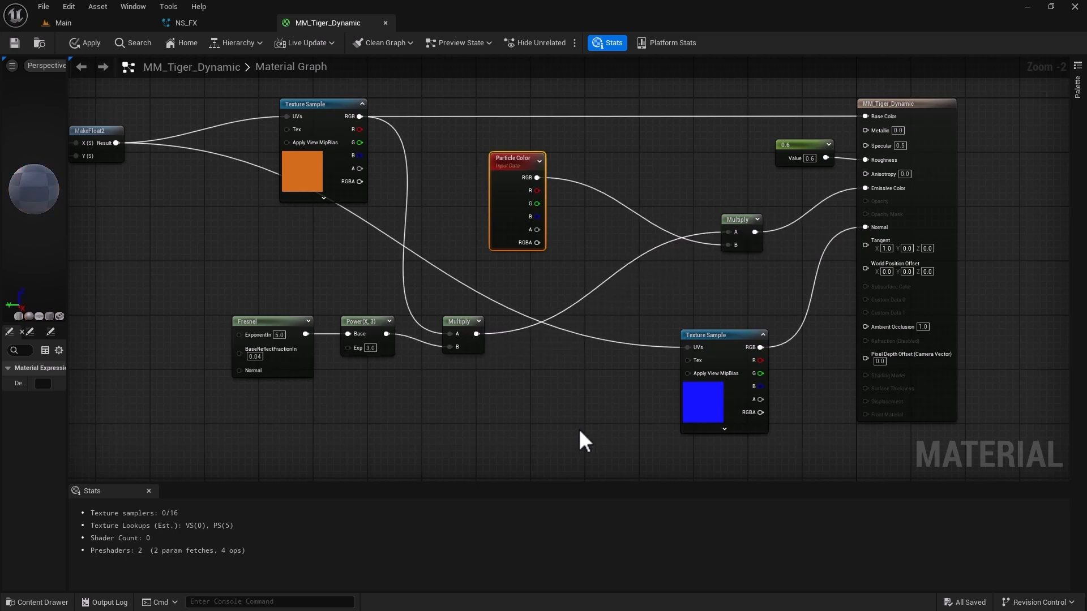
{"action": "left_click_drag", "start_coordinate": [203, 306], "coordinate": [451, 381]}
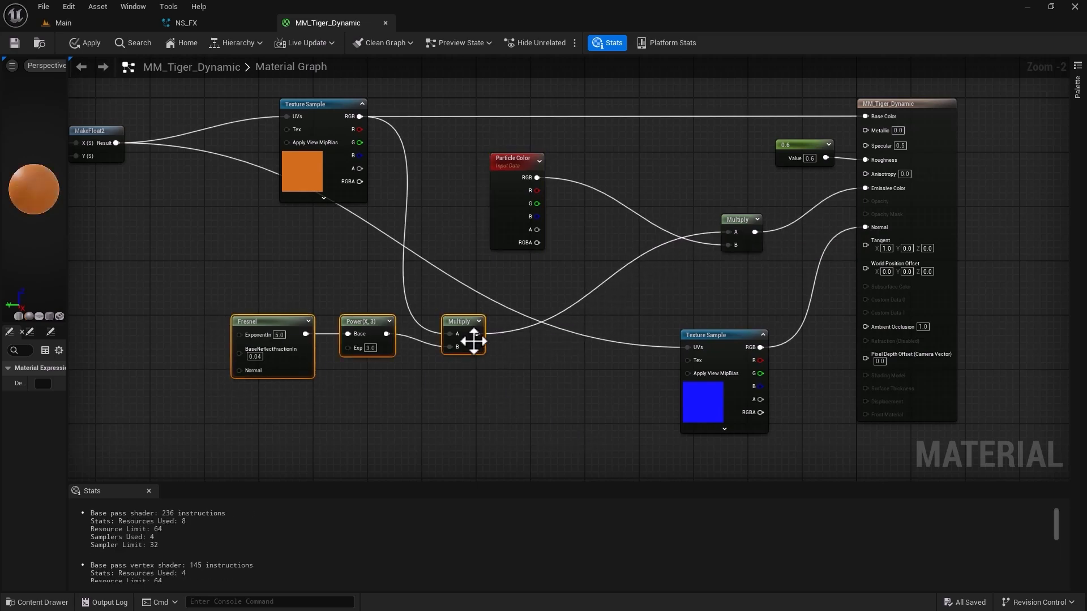
{"action": "left_click_drag", "start_coordinate": [473, 341], "coordinate": [643, 87]}
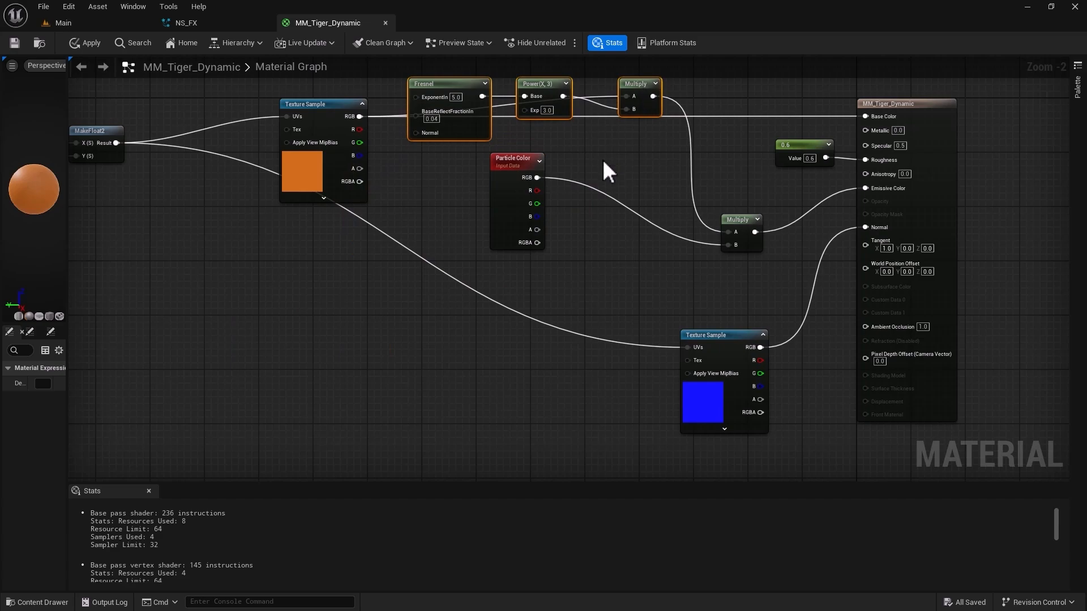
Move the Particle Color node beside the emissive Multiply and lower the base color Texture Sample beneath the Fresnel chain.
{"action": "left_click_drag", "start_coordinate": [603, 162], "coordinate": [498, 206]}
{"action": "left_click_drag", "start_coordinate": [523, 163], "coordinate": [644, 229]}
{"action": "scroll", "coordinate": [473, 338], "scroll_direction": "down", "scroll_amount": 1}
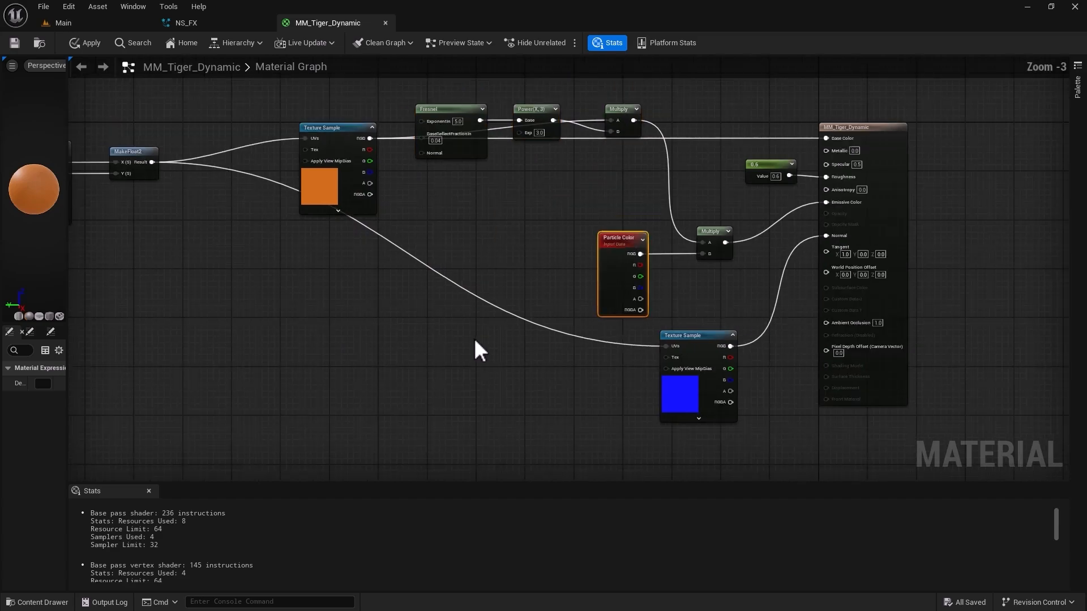
{"action": "right_click_drag", "start_coordinate": [385, 353], "coordinate": [528, 379]}
{"action": "left_click_drag", "start_coordinate": [485, 153], "coordinate": [406, 311]}
Add reroute nodes to the base color texture's wires to Fresnel and Base Color, stacking them just before the Fresnel node.
{"action": "double_click", "coordinate": [560, 273]}
{"action": "left_click_drag", "start_coordinate": [561, 273], "coordinate": [519, 158]}
{"action": "left_click", "coordinate": [501, 228]}
{"action": "double_click", "coordinate": [606, 286]}
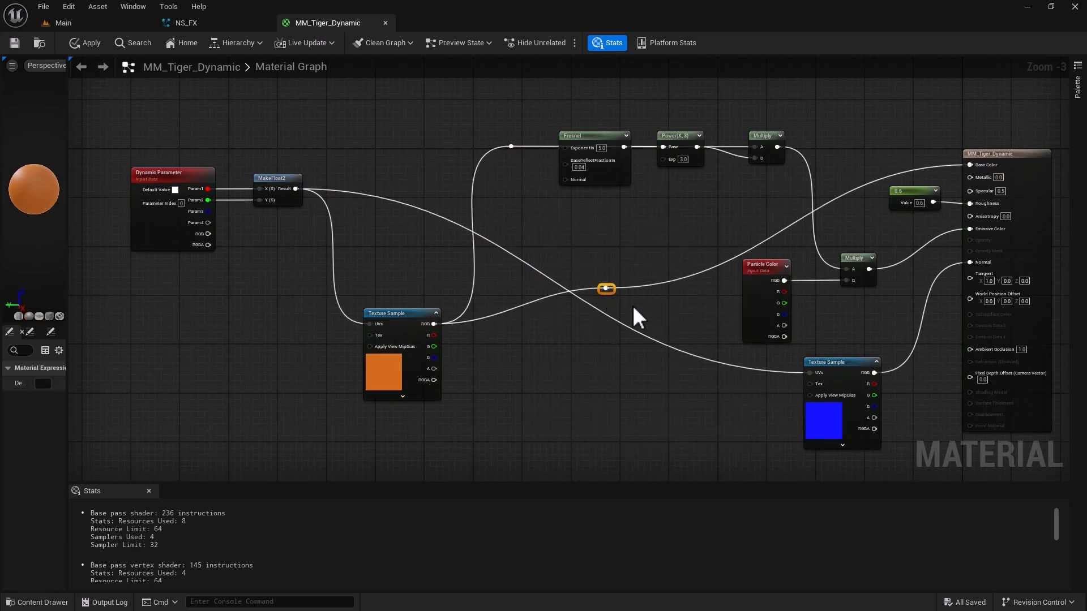
{"action": "left_click_drag", "start_coordinate": [605, 288], "coordinate": [507, 173]}
Move the MakeFloat2 and Dynamic Parameter nodes down so they sit level with the base color Texture Sample.
{"action": "left_click_drag", "start_coordinate": [267, 188], "coordinate": [304, 366]}
{"action": "left_click_drag", "start_coordinate": [182, 173], "coordinate": [213, 363]}
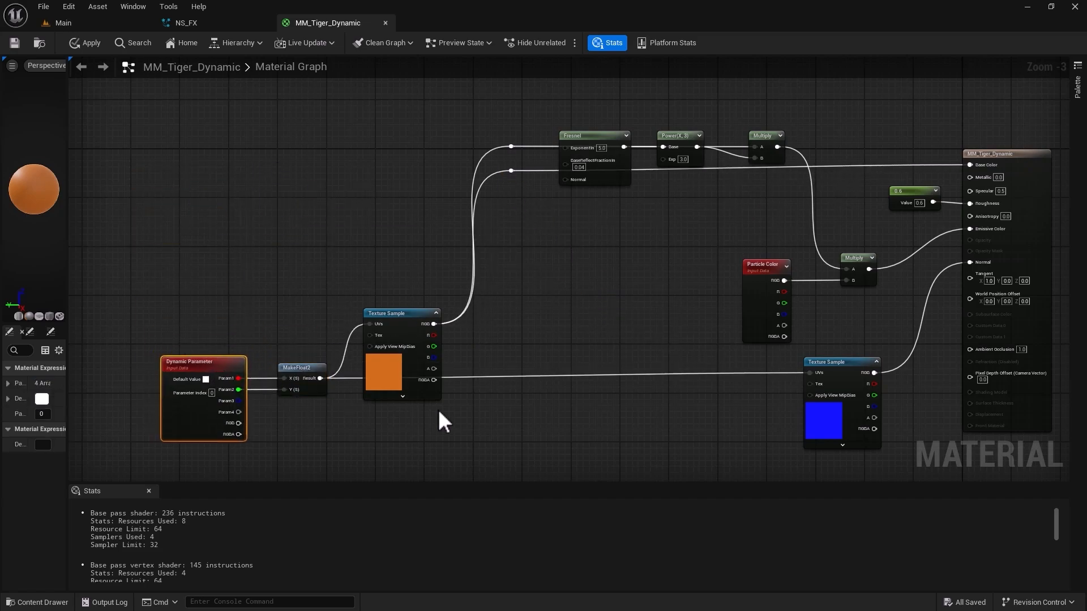
{"action": "left_click", "coordinate": [610, 277]}
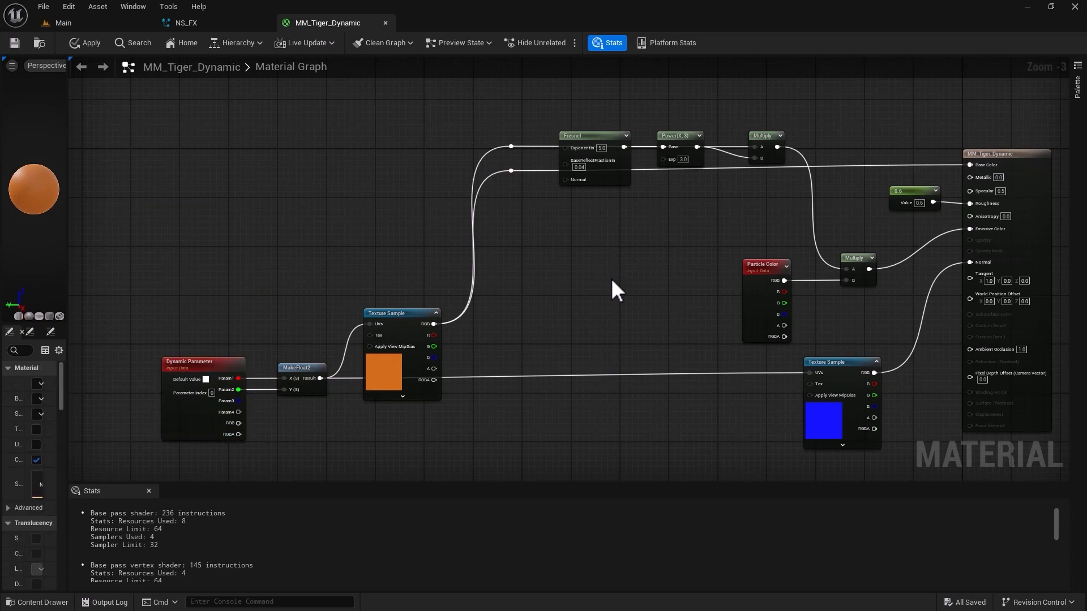
Add a Multiply node feeding Base Color, with the base color texture wire in B and Particle Color RGB in A.
{"action": "left_click", "coordinate": [638, 243]}
{"action": "left_click_drag", "start_coordinate": [642, 244], "coordinate": [898, 108]}
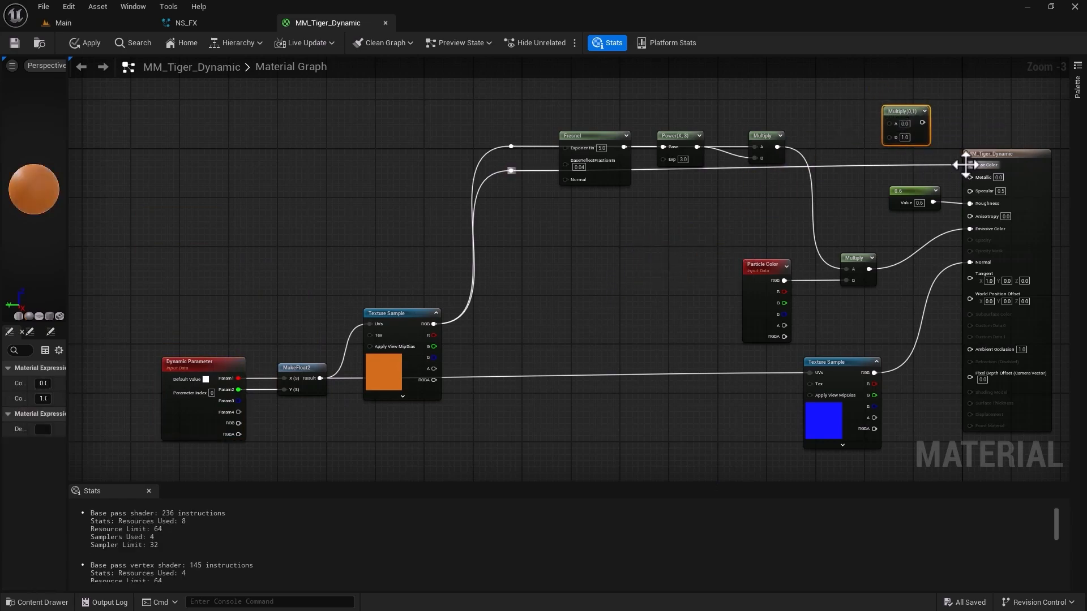
{"action": "left_click_drag", "start_coordinate": [965, 165], "coordinate": [893, 174], "text": "ctrl"}
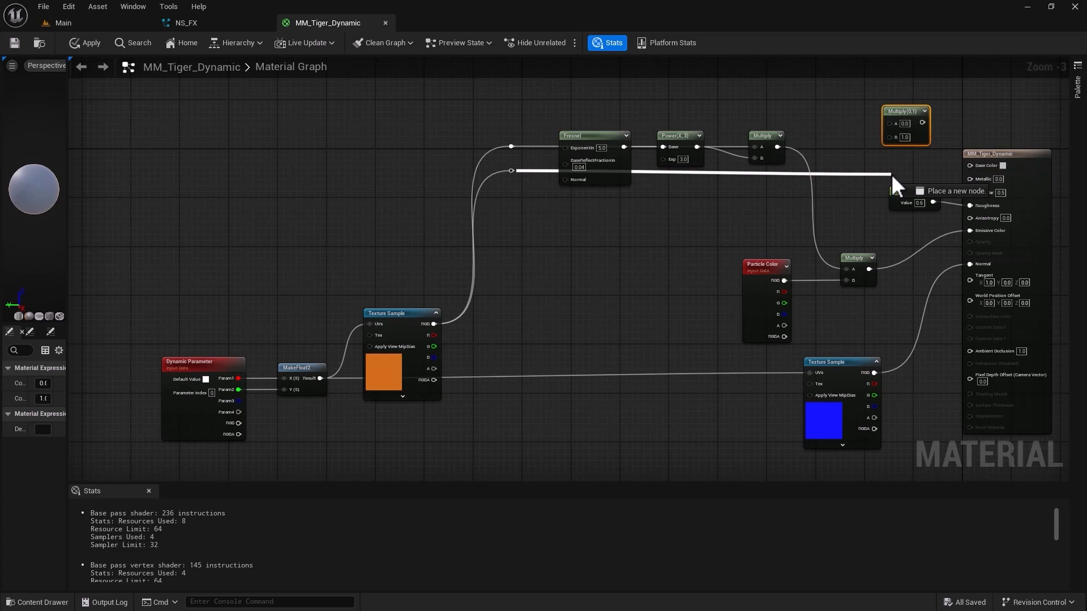
{"action": "left_click_drag", "start_coordinate": [891, 174], "coordinate": [946, 163], "text": "ctrl"}
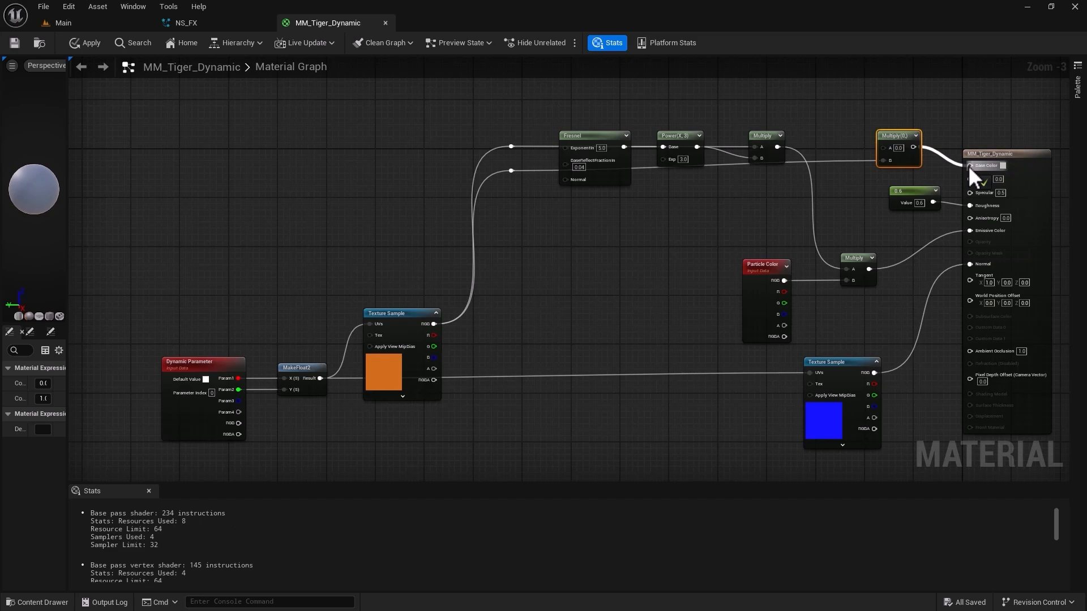
{"action": "left_click_drag", "start_coordinate": [968, 166], "coordinate": [968, 165]}
{"action": "left_click_drag", "start_coordinate": [784, 280], "coordinate": [882, 147]}
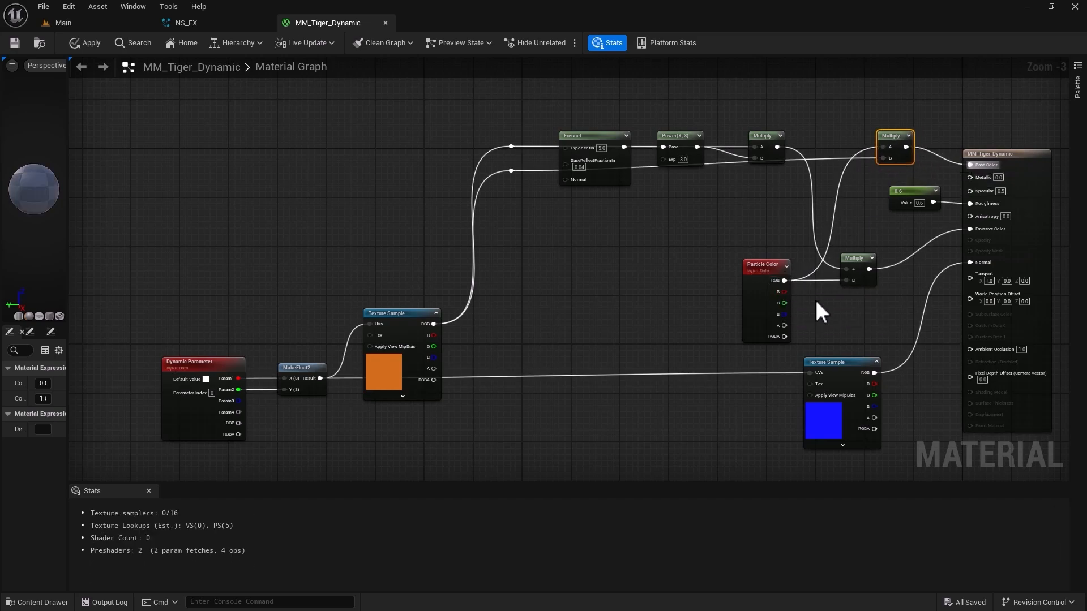
Align the Base Color Multiply with its incoming texture wire and view the effect in the Main level.
{"action": "left_click", "coordinate": [770, 271]}
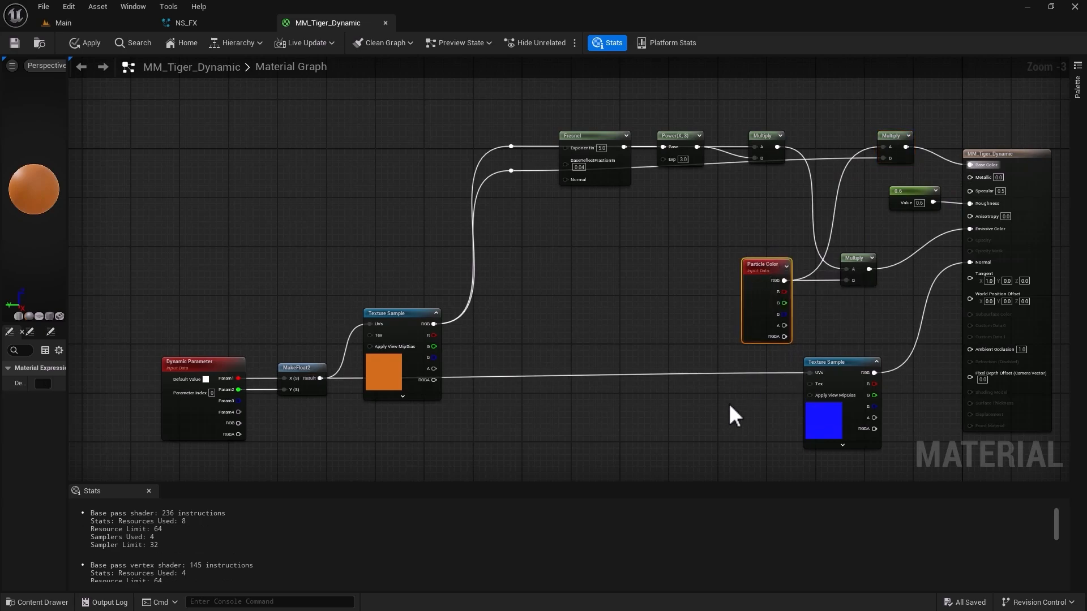
{"action": "left_click_drag", "start_coordinate": [888, 139], "coordinate": [889, 153]}
{"action": "left_click", "coordinate": [759, 266]}
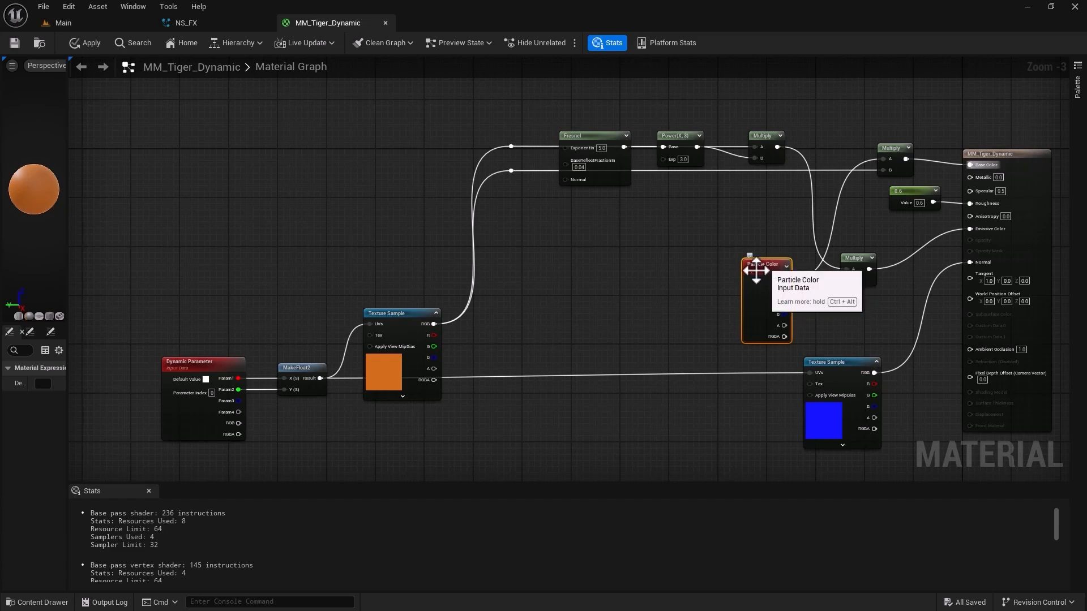
{"action": "left_click_drag", "start_coordinate": [536, 126], "coordinate": [784, 206]}
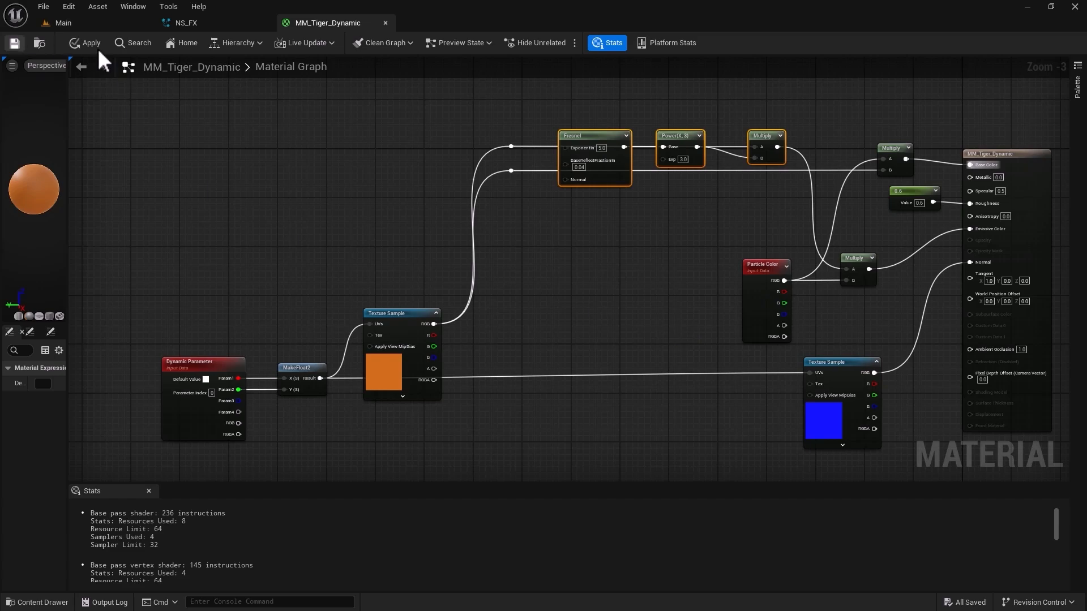
{"action": "left_click", "coordinate": [85, 24]}
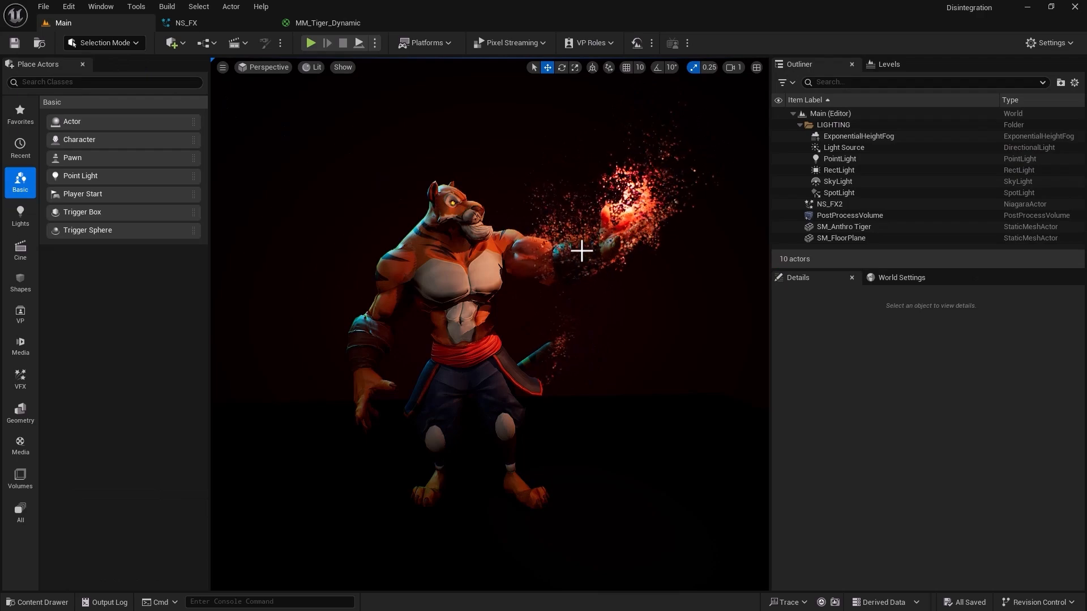
Duplicate the NE_Main emitter in NS_FX, place the copy beside it and rename it NE_CameraOffset.
{"action": "left_click", "coordinate": [226, 23]}
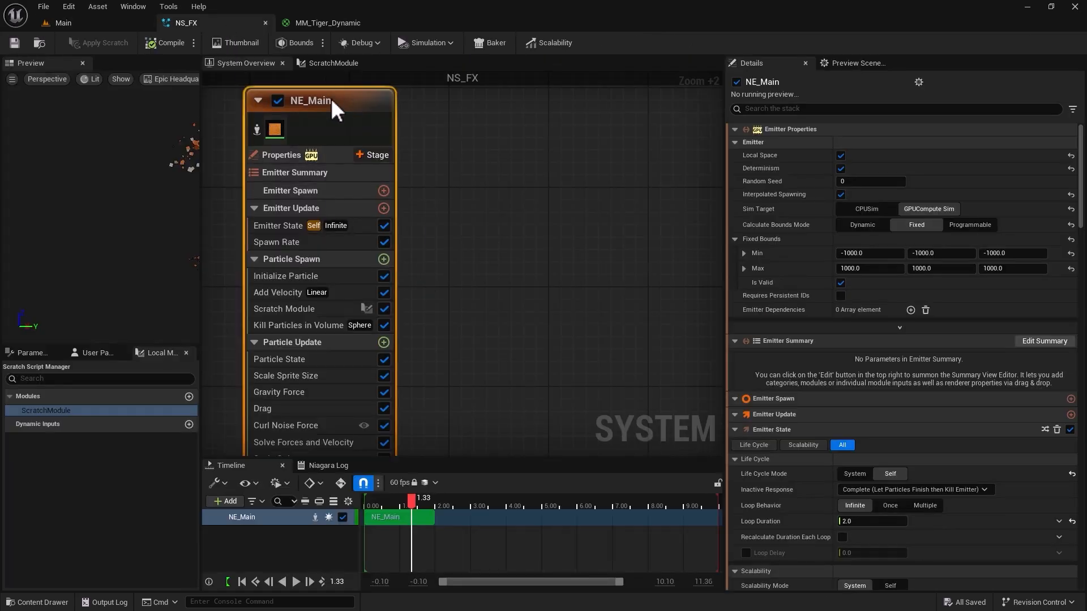
{"action": "key", "text": "ctrl+d"}
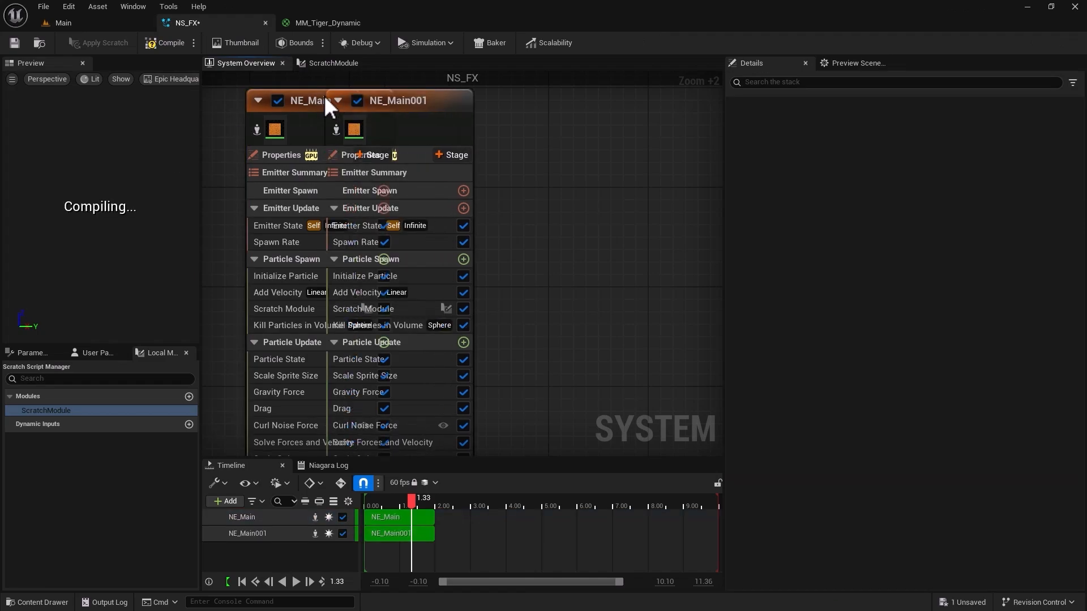
{"action": "left_click_drag", "start_coordinate": [429, 104], "coordinate": [542, 105]}
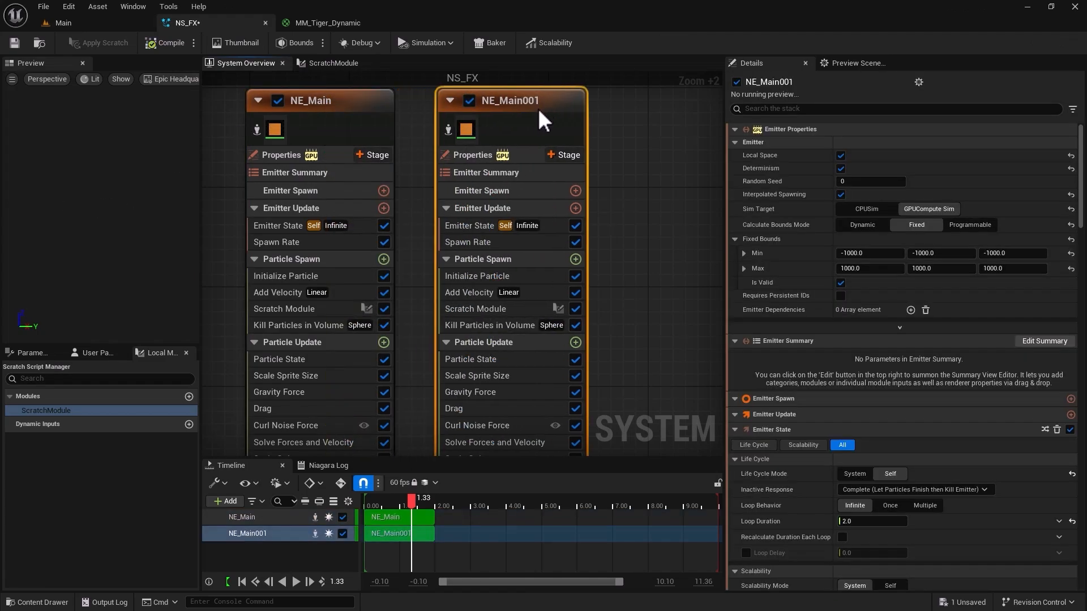
{"action": "double_click", "coordinate": [768, 82]}
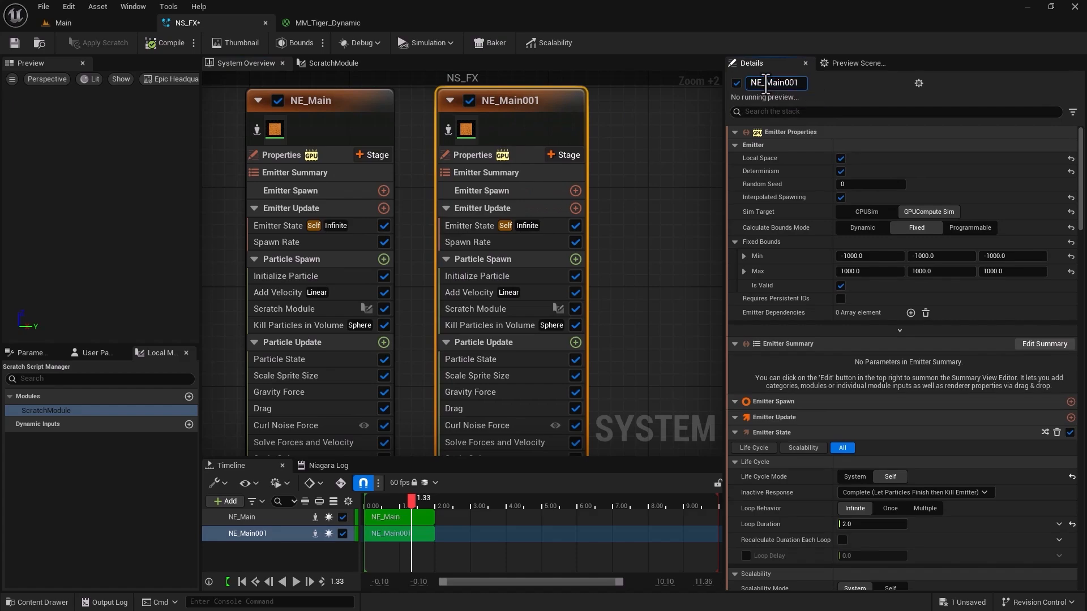
{"action": "type", "text": "CameraOffset"}
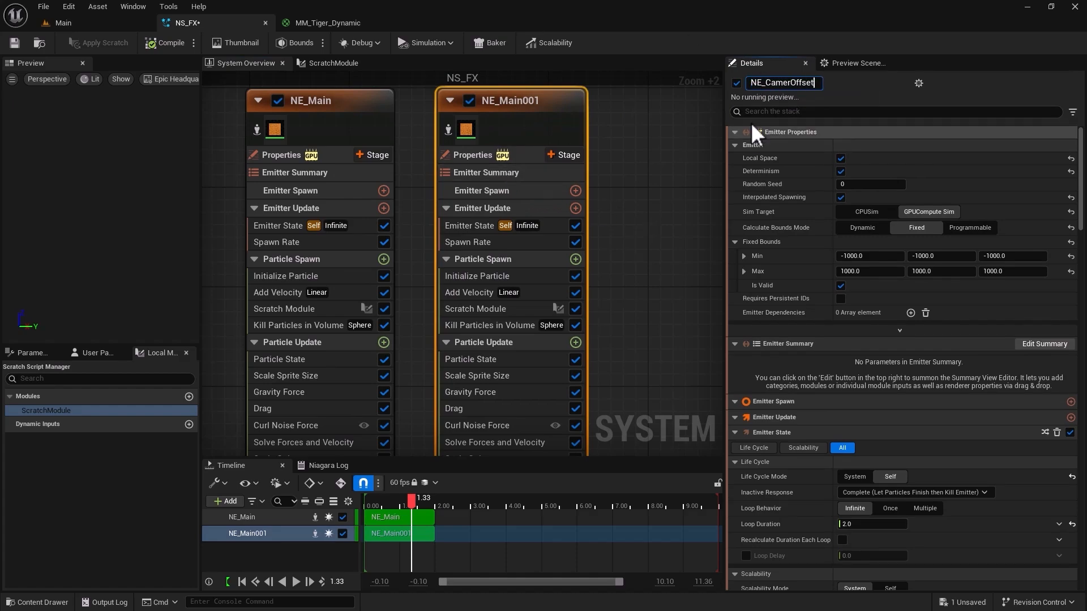
{"action": "key", "text": "Return"}
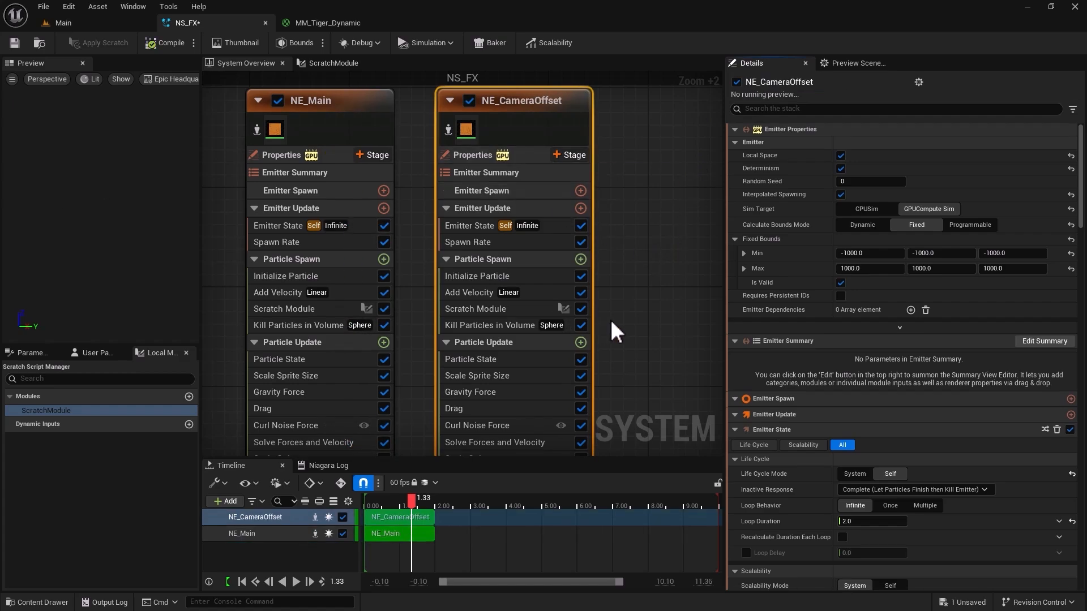
Set the Initialize Particle color of NE_CameraOffset to 50000 for Red, Green and Blue.
{"action": "left_click", "coordinate": [466, 277]}
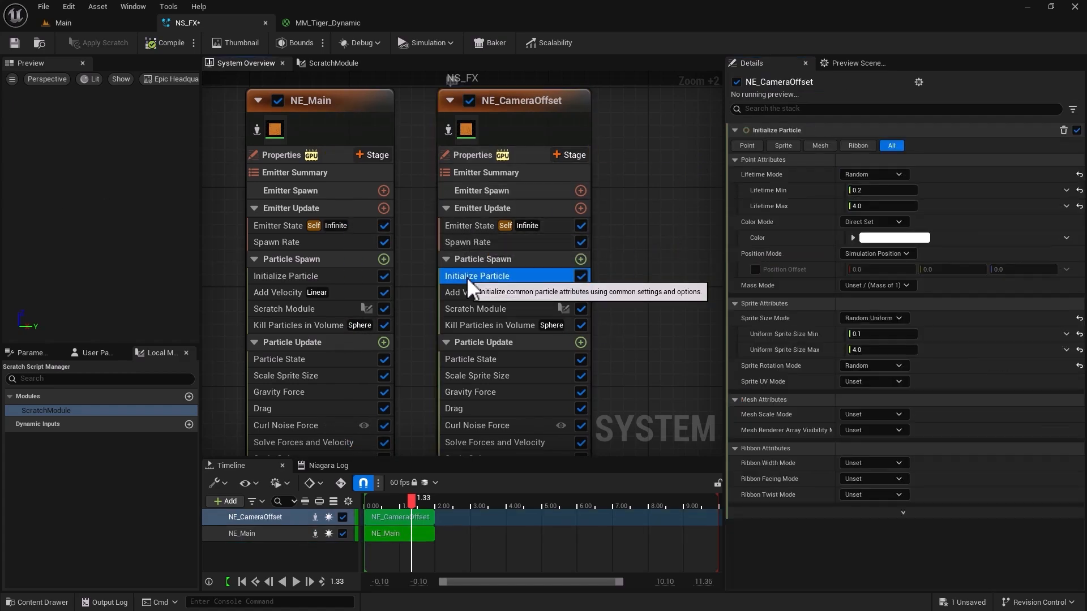
{"action": "left_click", "coordinate": [853, 238]}
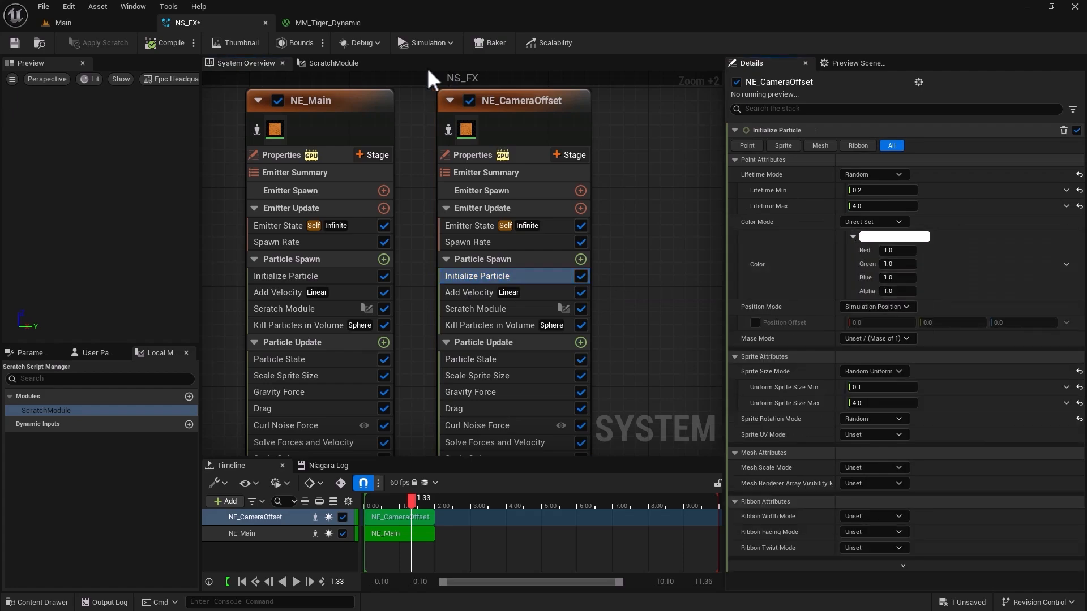
{"action": "left_click", "coordinate": [338, 25]}
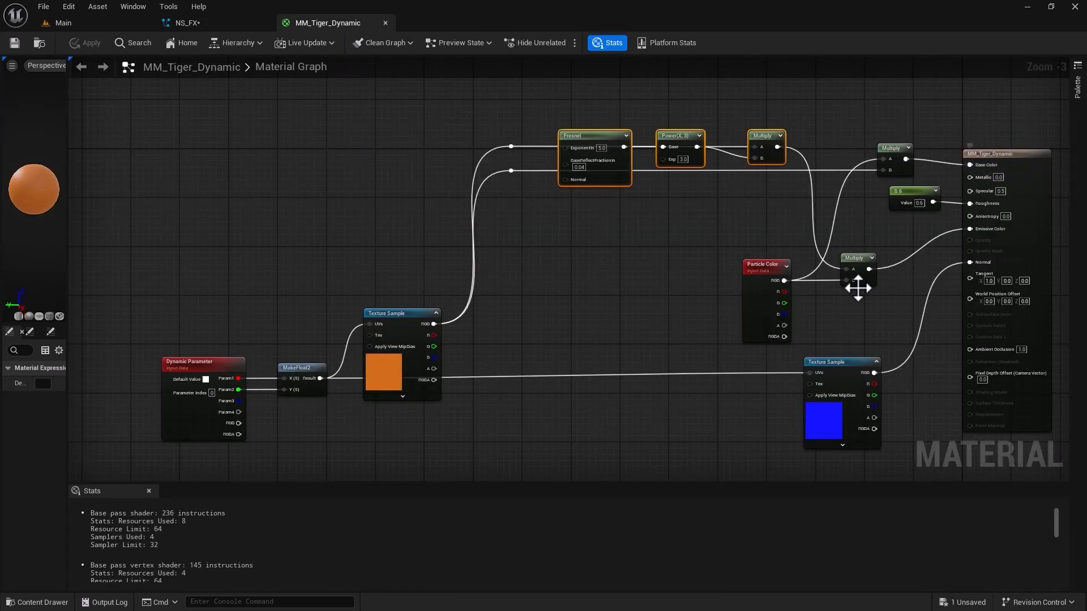
{"action": "left_click", "coordinate": [748, 330]}
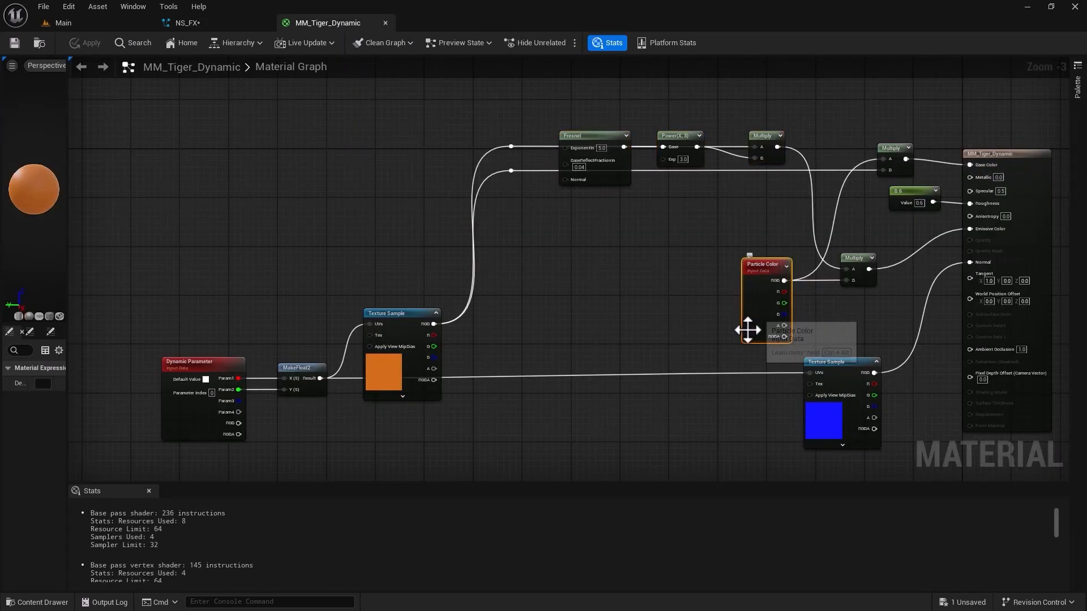
{"action": "left_click", "coordinate": [187, 23]}
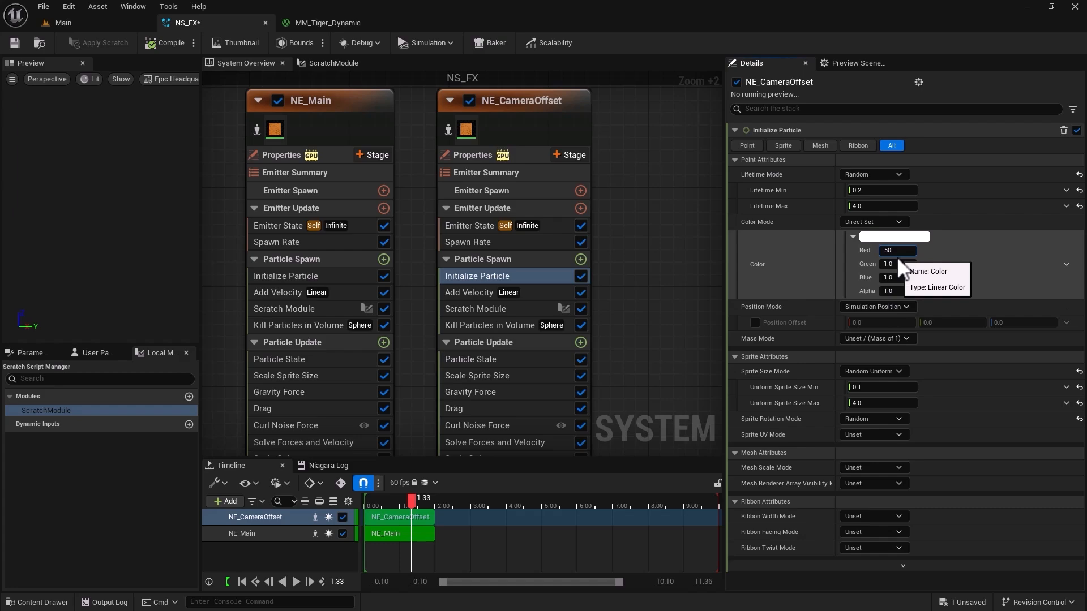
{"action": "type", "text": "000"}
{"action": "key", "text": "Return"}
{"action": "key", "text": "ctrl+c"}
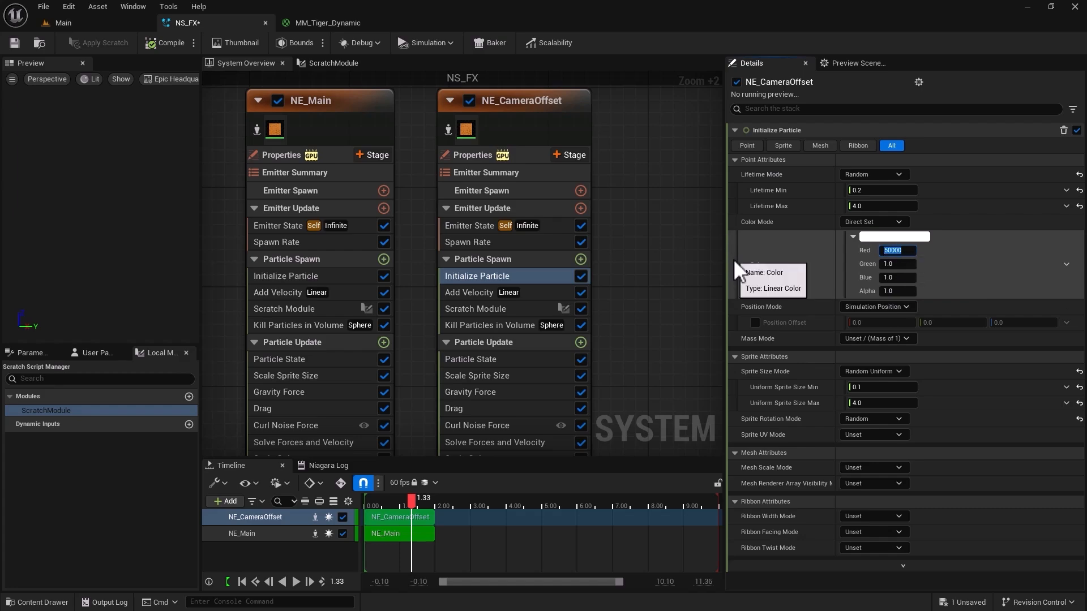
{"action": "left_click", "coordinate": [894, 265]}
{"action": "key", "text": "ctrl+v"}
{"action": "left_click", "coordinate": [890, 278]}
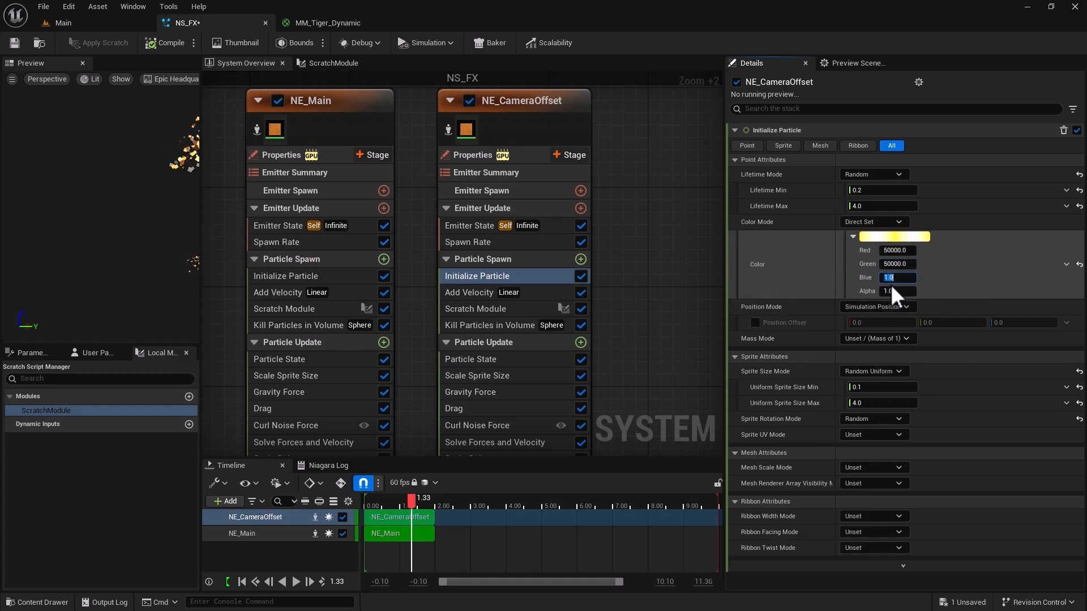
{"action": "key", "text": "ctrl+v"}
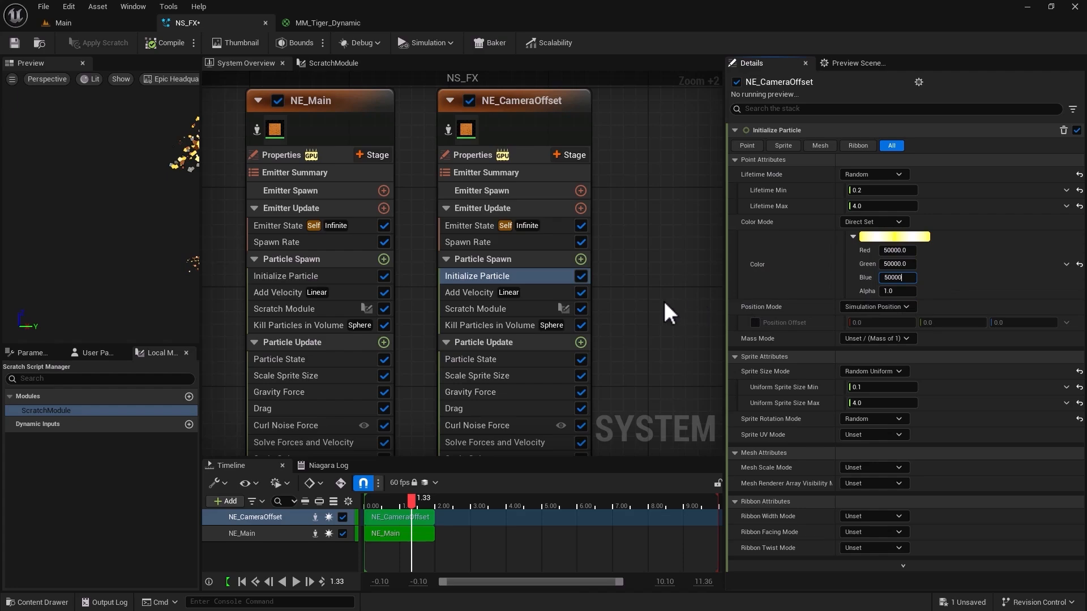
{"action": "key", "text": "Return"}
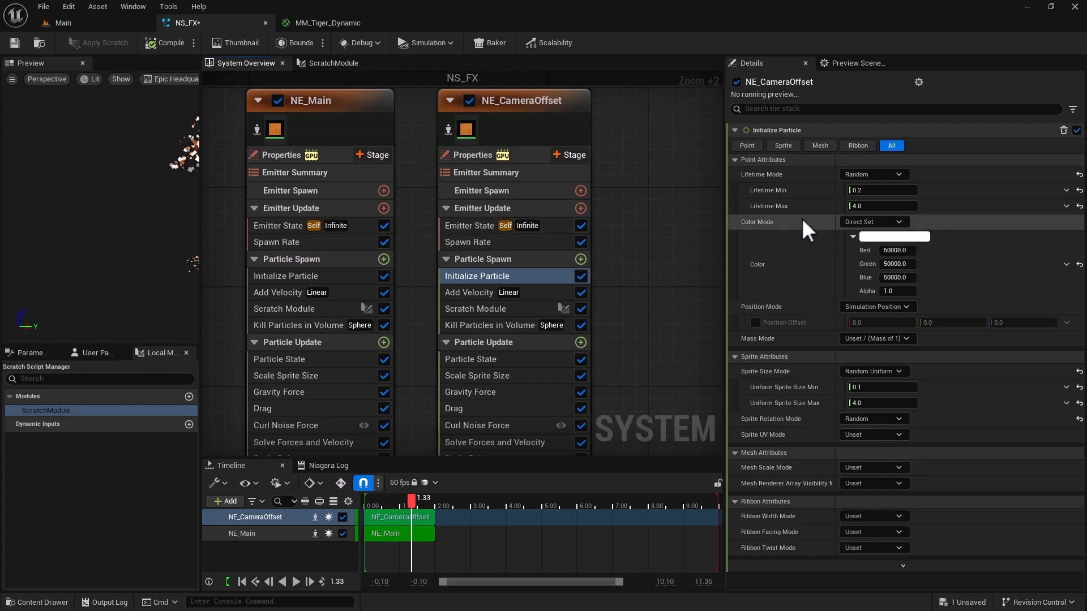
Set NE_CameraOffset's particle lifetime range to 0.1–5.0 and its uniform sprite size range to 0.01–3.0.
{"action": "left_click", "coordinate": [862, 193]}
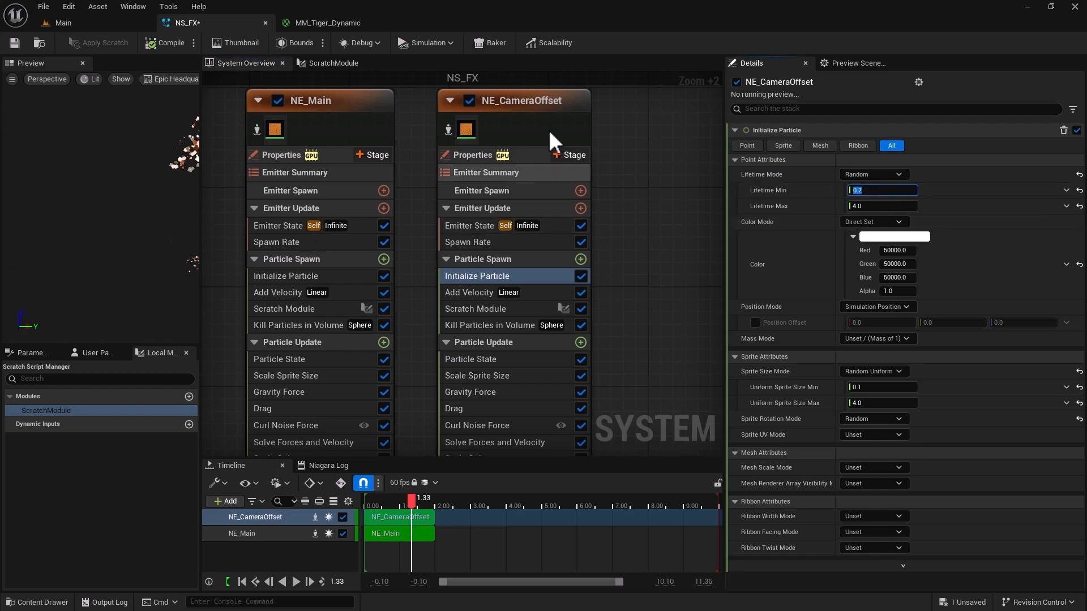
{"action": "left_click", "coordinate": [881, 193]}
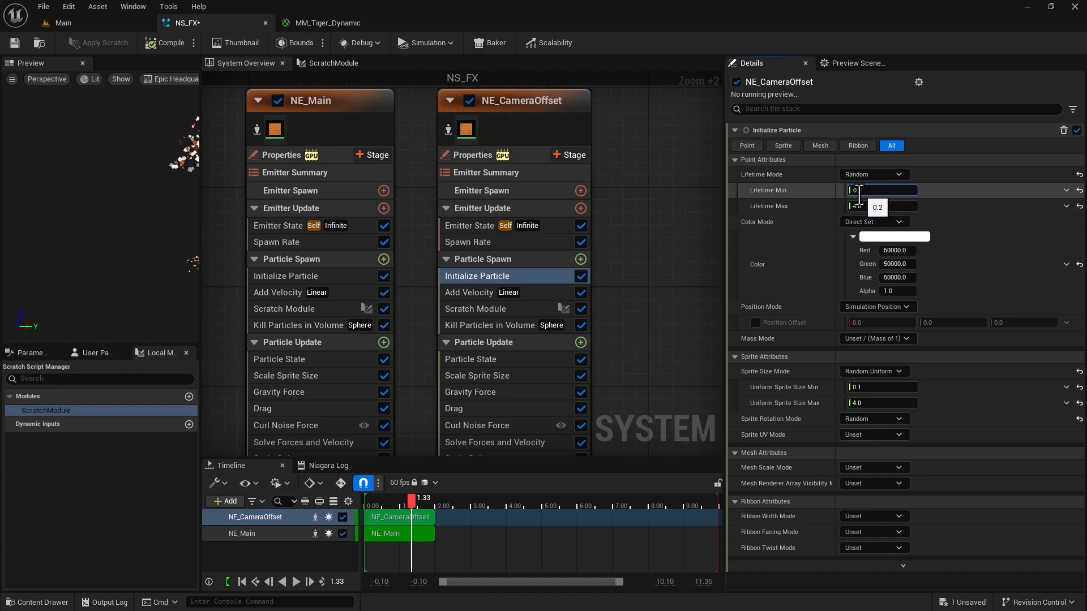
{"action": "left_click_drag", "start_coordinate": [858, 191], "coordinate": [864, 190]}
{"action": "type", "text": "1"}
{"action": "left_click", "coordinate": [867, 206]}
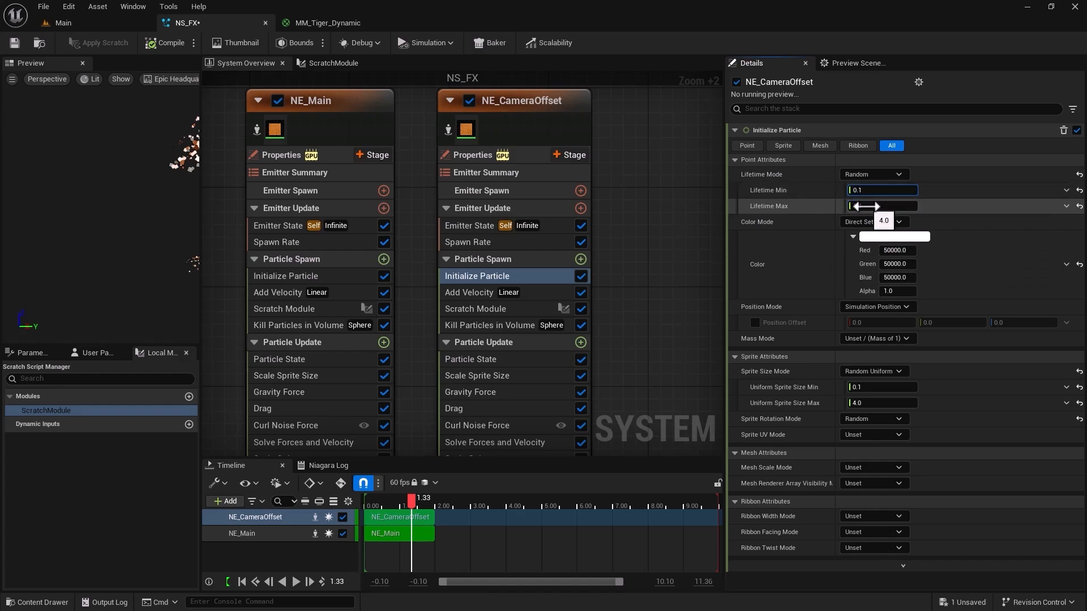
{"action": "type", "text": "5"}
{"action": "key", "text": "Return"}
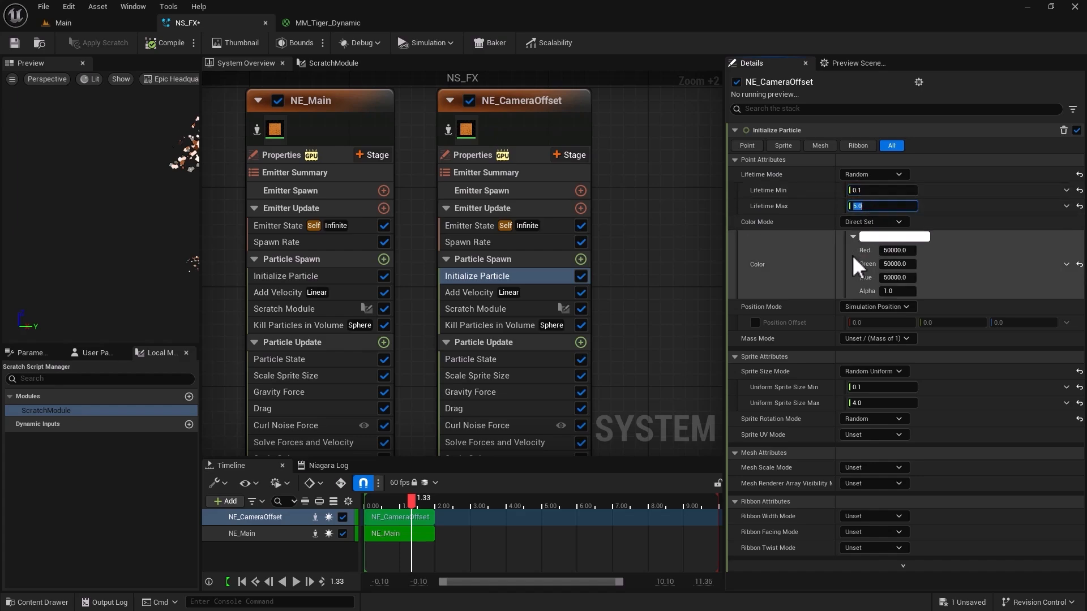
{"action": "left_click", "coordinate": [861, 387]}
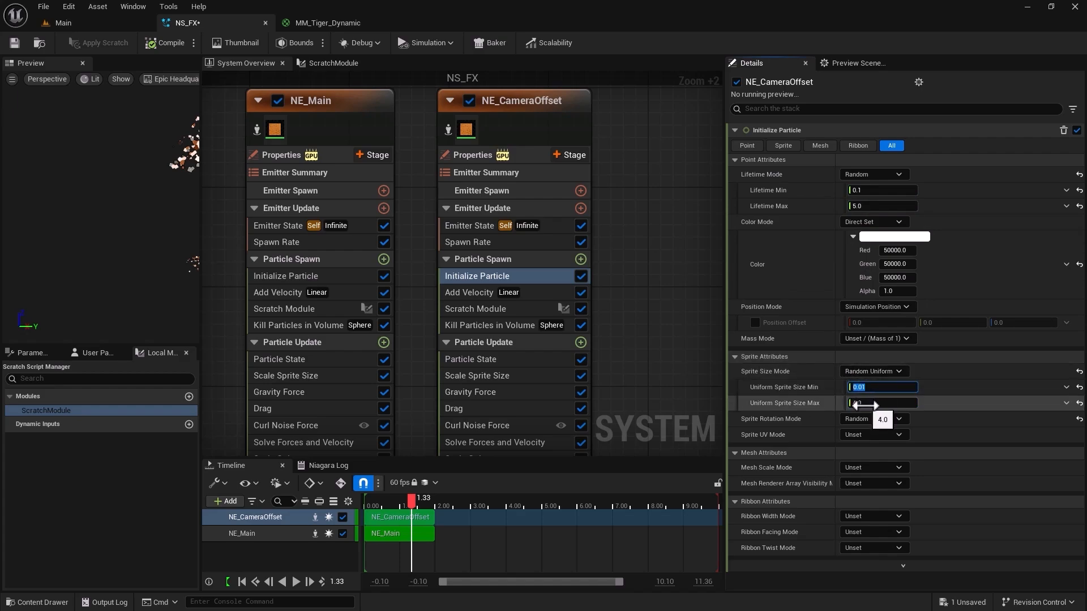
{"action": "left_click", "coordinate": [864, 404]}
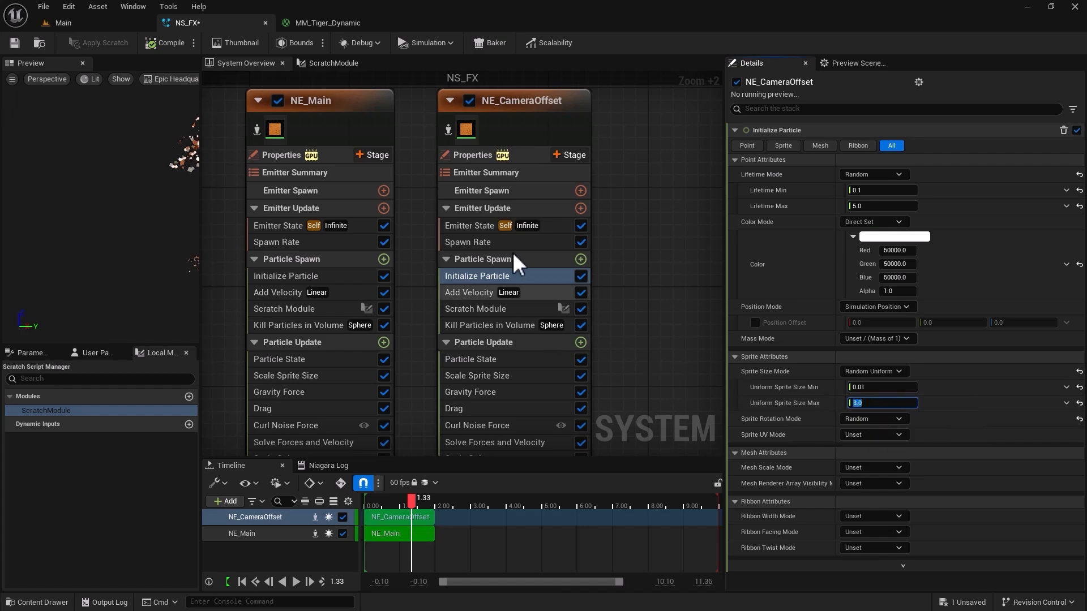
Save the NS_FX system and view the updated particles in the Main level.
{"action": "right_click_drag", "start_coordinate": [596, 309], "coordinate": [560, 254]}
{"action": "left_click", "coordinate": [15, 42]}
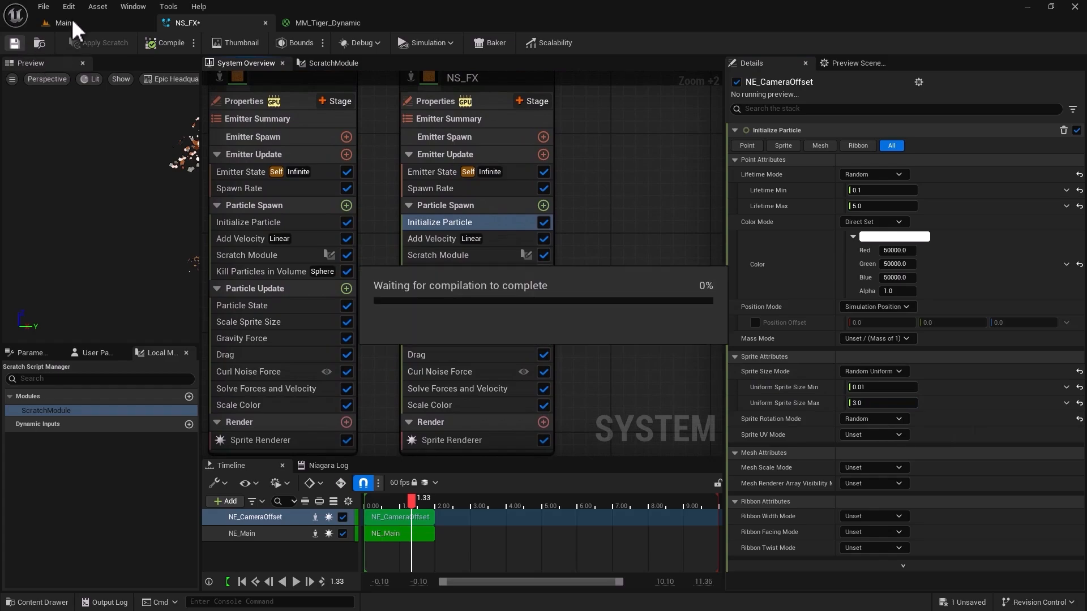
{"action": "left_click", "coordinate": [89, 20]}
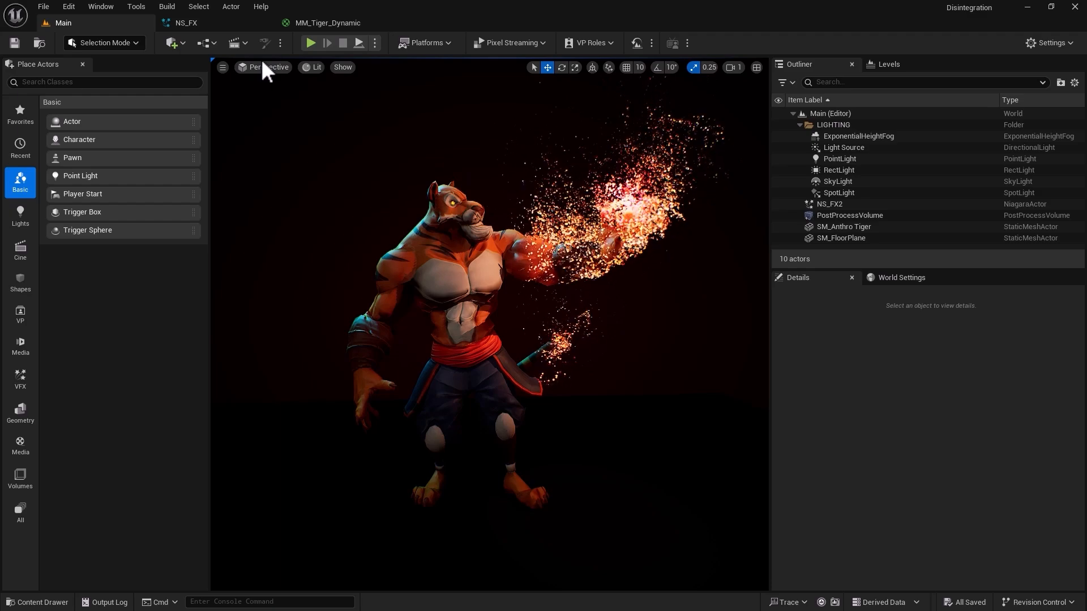
Set the Initialize Particle color of NE_CameraOffset in NS_FX to 30000 for Red, Green and Blue.
{"action": "left_click", "coordinate": [240, 23]}
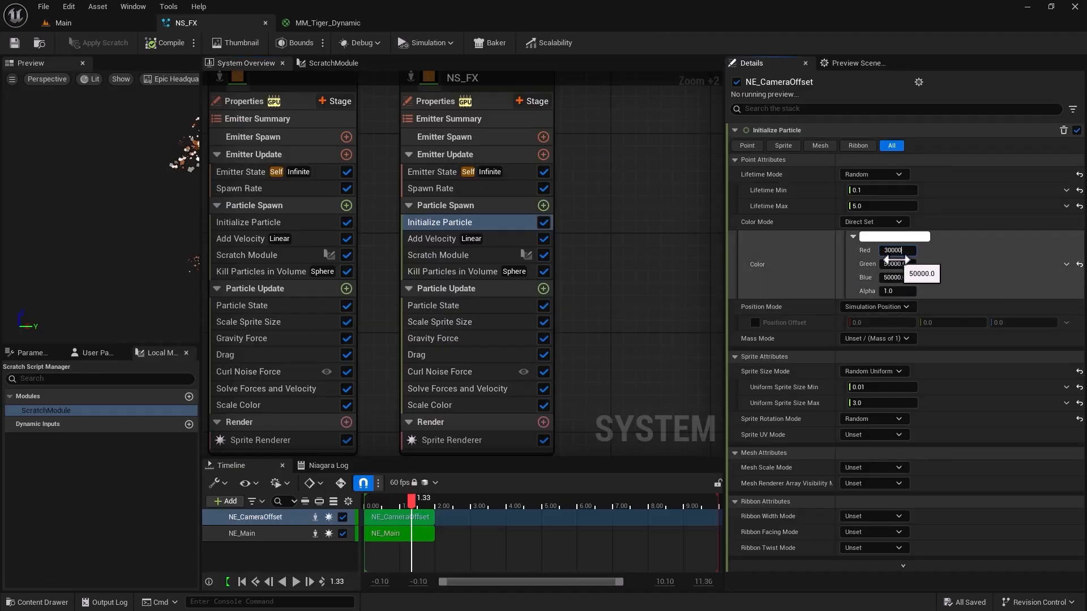
{"action": "double_click", "coordinate": [899, 251]}
{"action": "key", "text": "ctrl+c"}
{"action": "left_click", "coordinate": [896, 265]}
{"action": "key", "text": "ctrl+v"}
{"action": "left_click", "coordinate": [894, 279]}
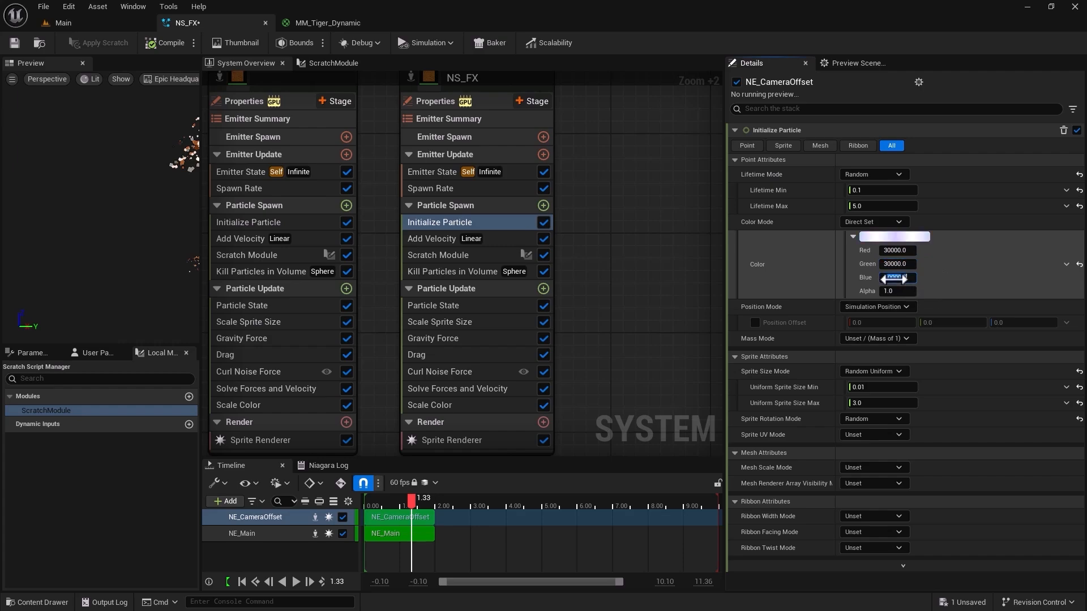
{"action": "key", "text": "ctrl+v"}
{"action": "key", "text": "Return"}
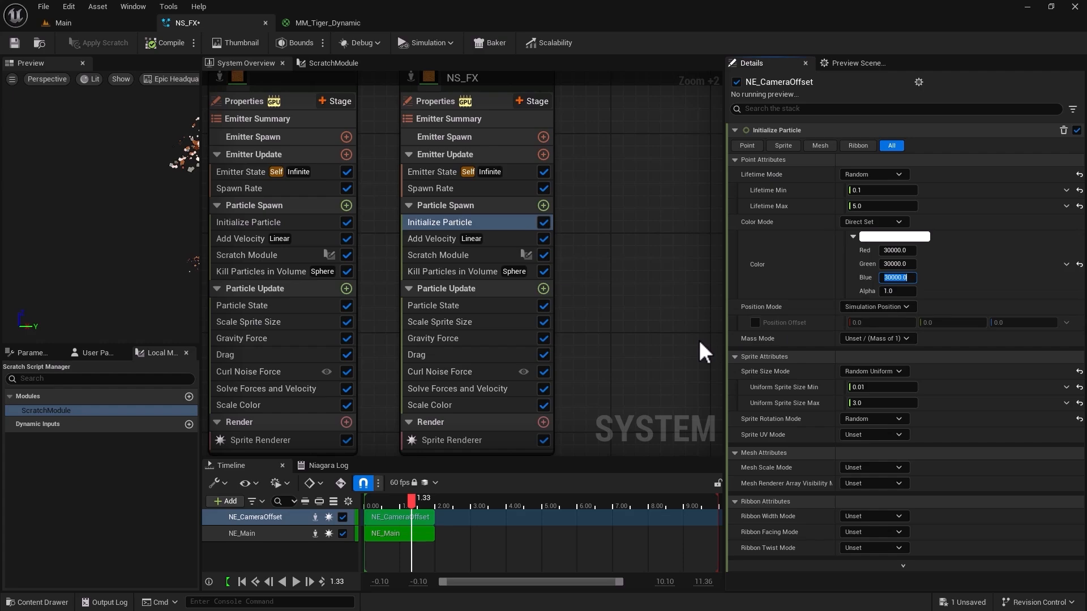
Add a Camera Offset module to the Particle Spawn stage of NE_CameraOffset.
{"action": "left_click", "coordinate": [543, 205]}
{"action": "type", "text": "ca"}
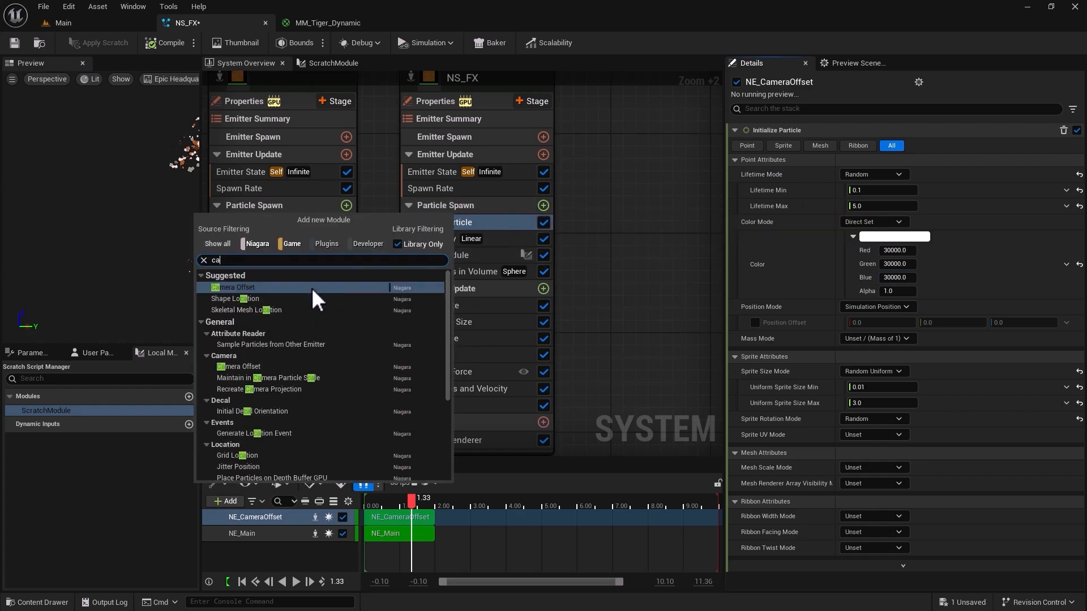
{"action": "type", "text": "mera"}
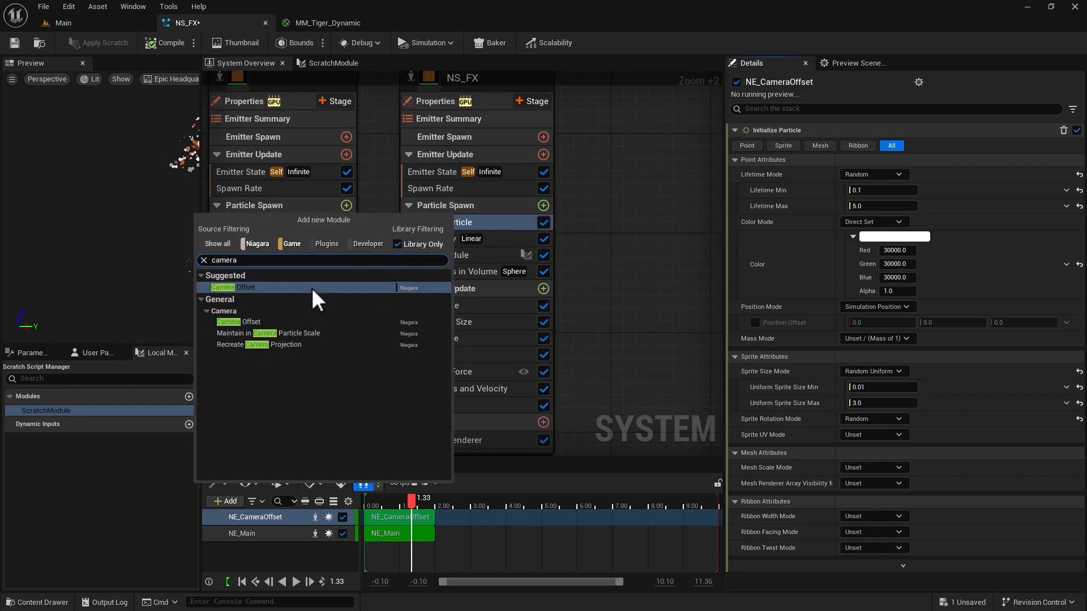
{"action": "left_click", "coordinate": [311, 287]}
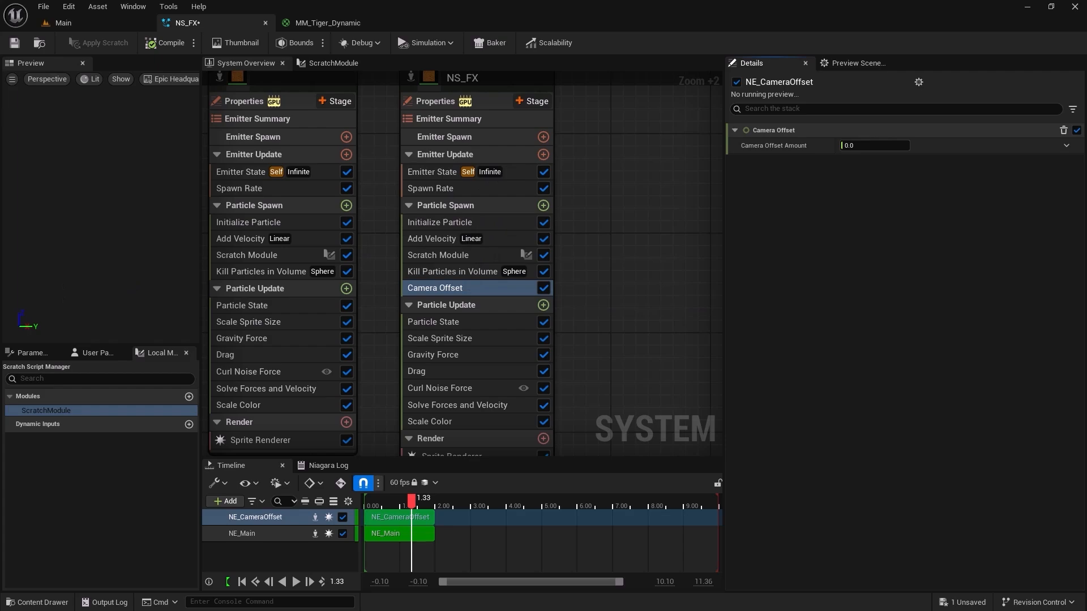
Set the spawn rate of NE_CameraOffset to 1000 and view the particles in the Main level.
{"action": "left_click", "coordinate": [439, 190]}
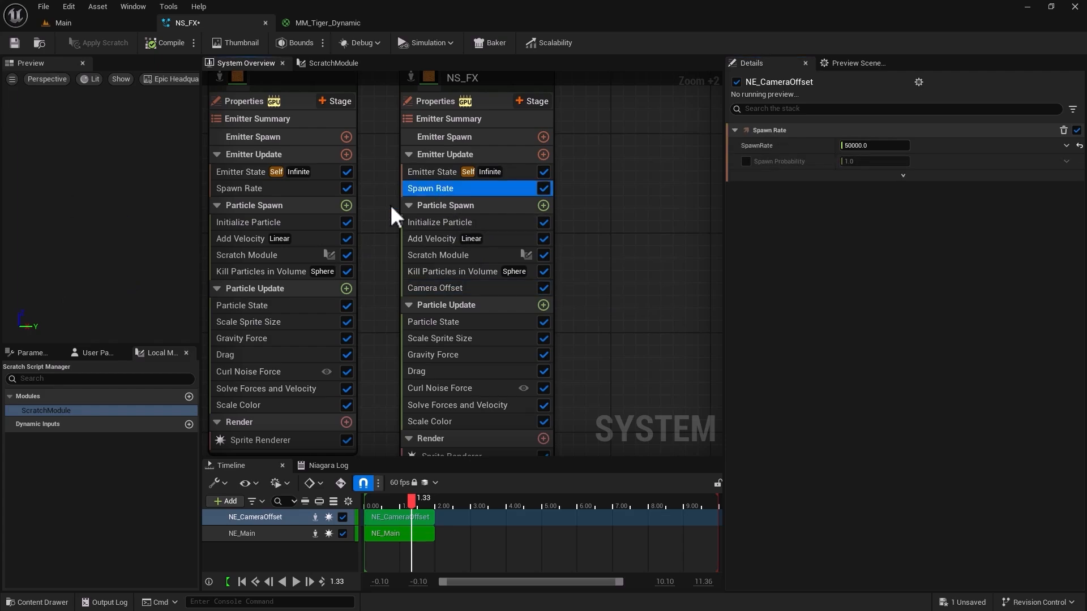
{"action": "left_click", "coordinate": [888, 146]}
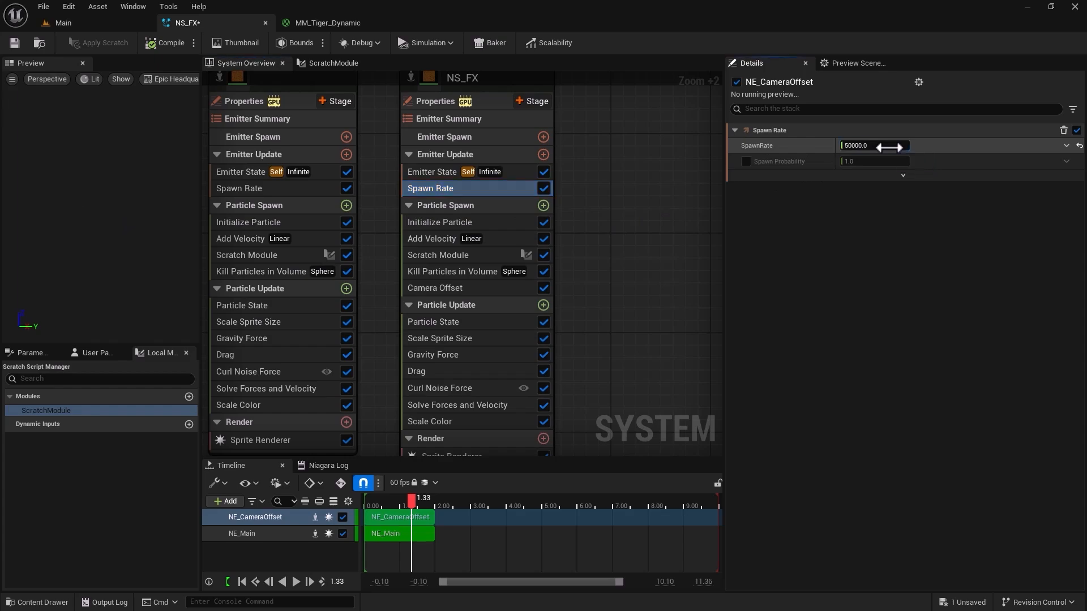
{"action": "type", "text": "1"}
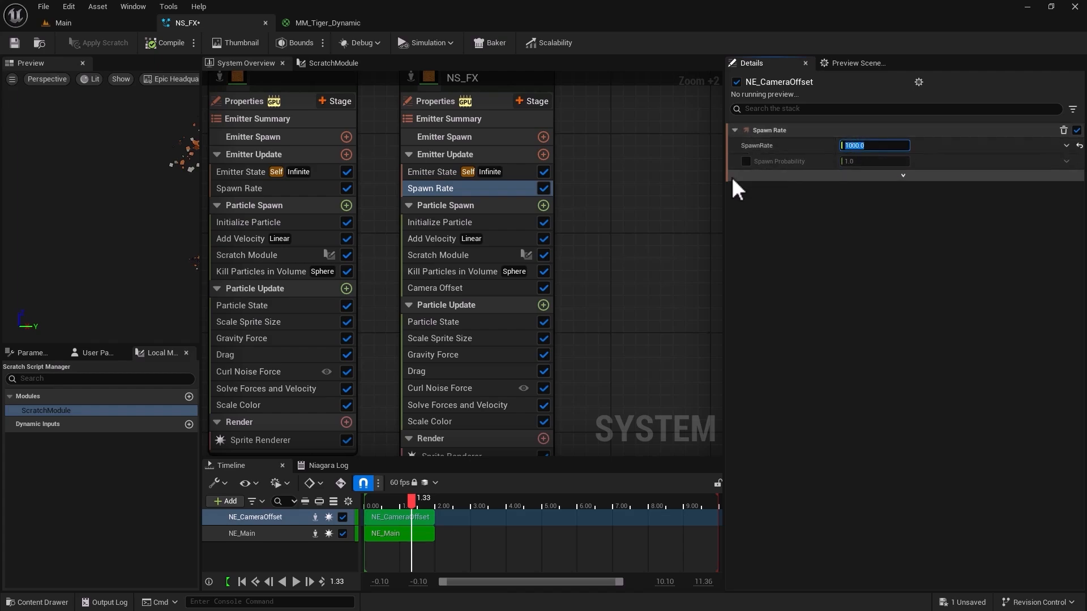
{"action": "left_click", "coordinate": [90, 29]}
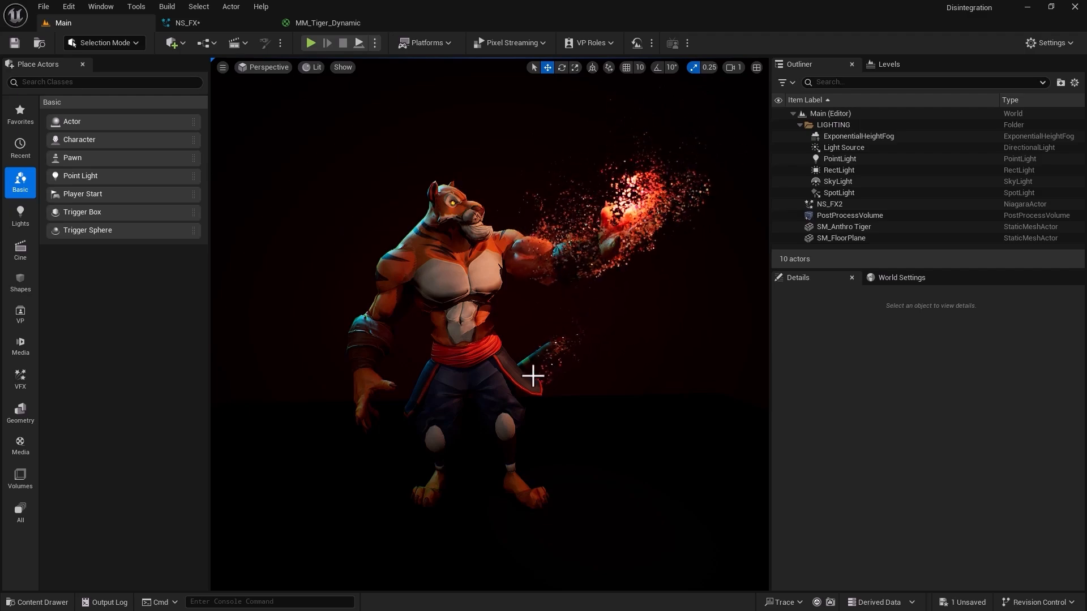
Drive NE_CameraOffset's Camera Offset Amount with a Random Range Float and set its maximum to 10.
{"action": "left_click", "coordinate": [212, 25]}
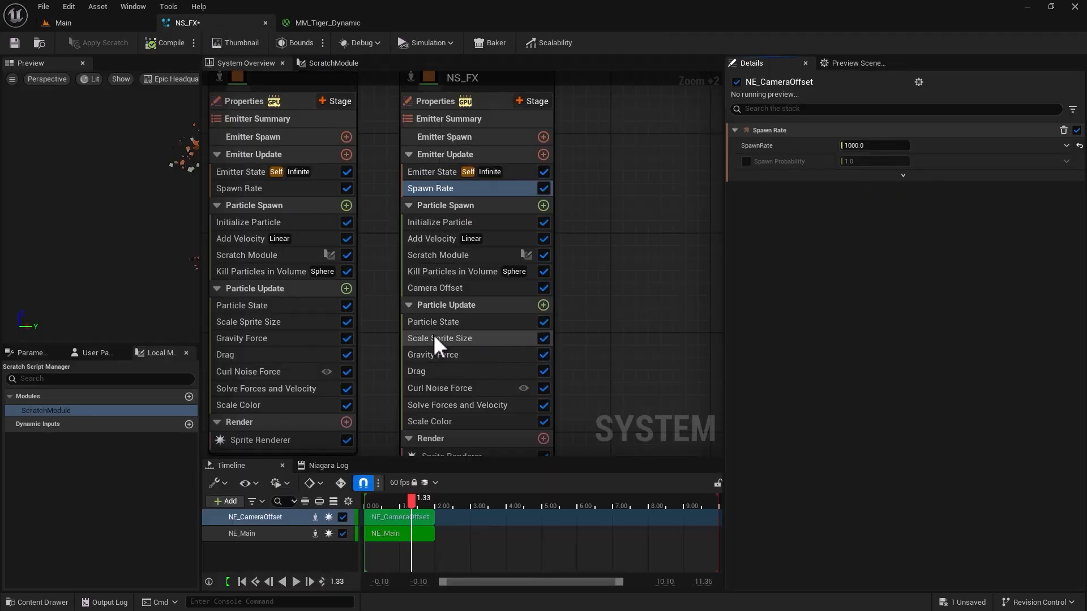
{"action": "left_click", "coordinate": [430, 288]}
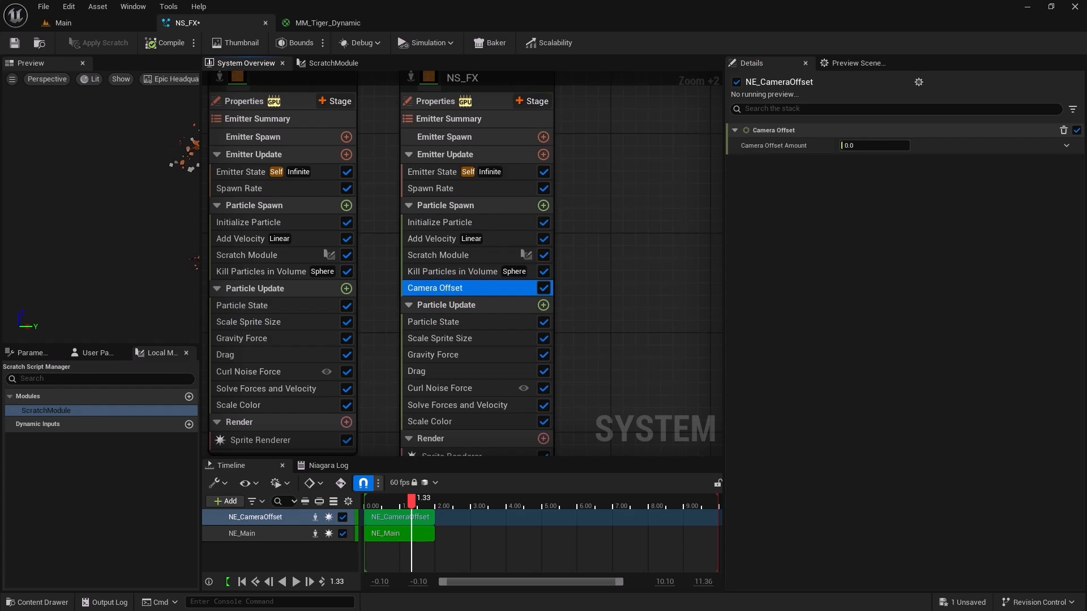
{"action": "left_click", "coordinate": [1065, 146]}
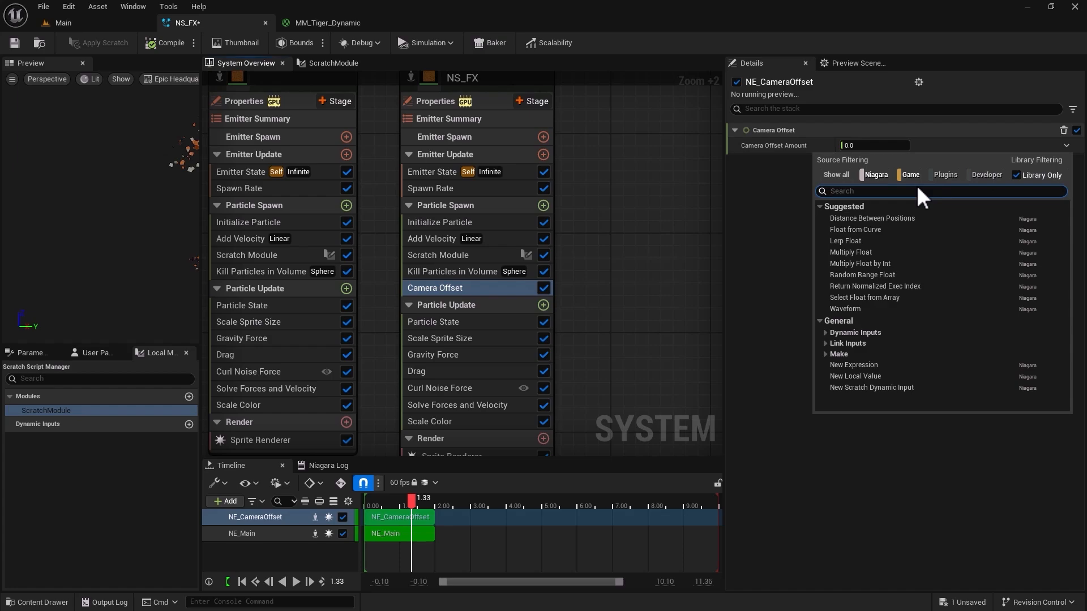
{"action": "type", "text": "random"}
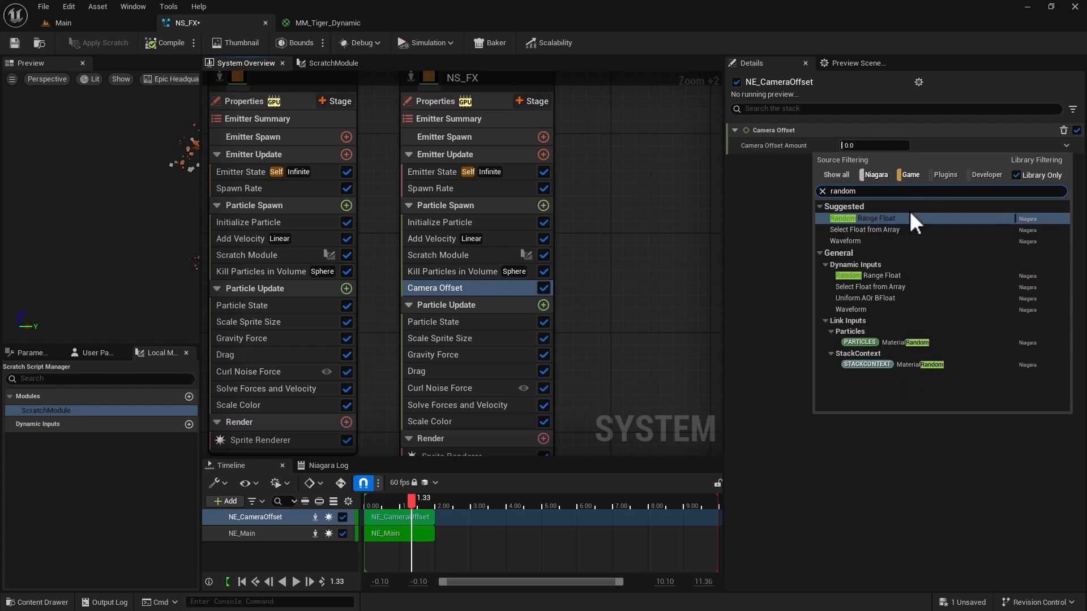
{"action": "left_click", "coordinate": [910, 218]}
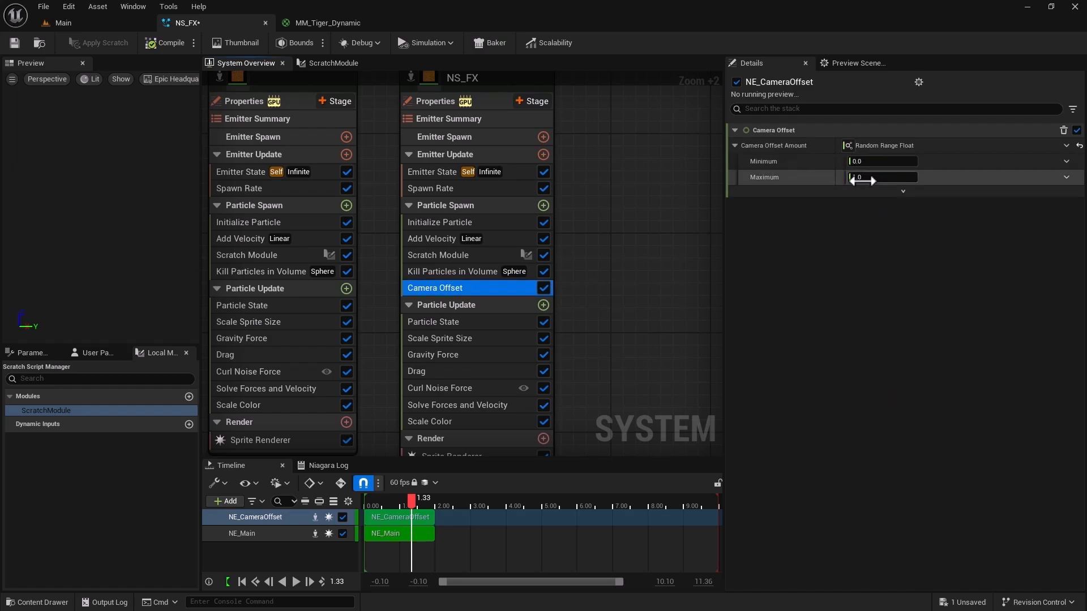
{"action": "left_click", "coordinate": [866, 177]}
{"action": "type", "text": "10"}
{"action": "key", "text": "Return"}
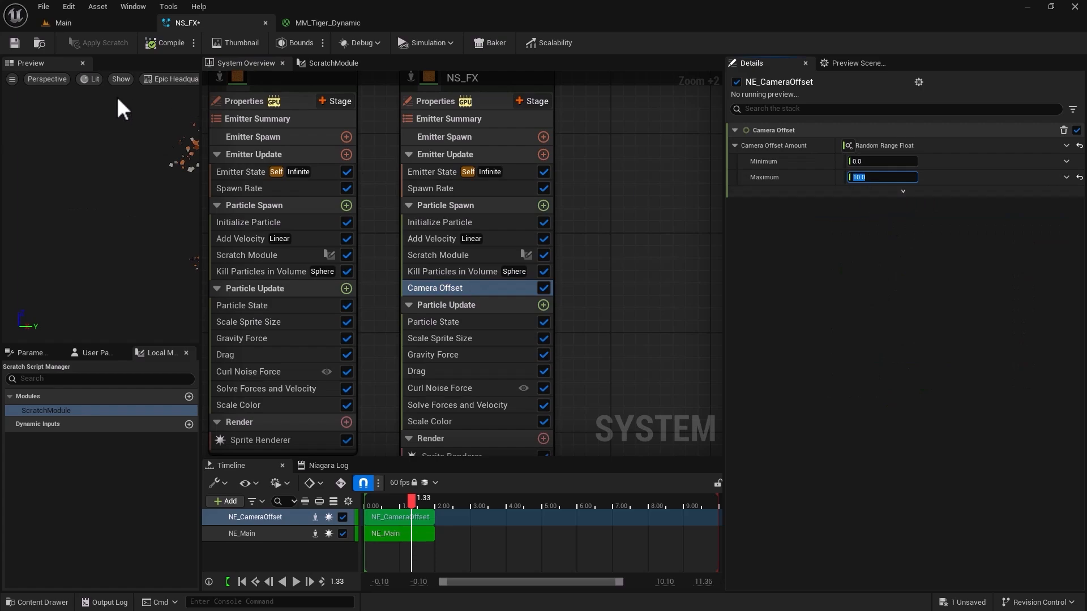
Save the NS_FX system and inspect the particles around the tiger's raised arm in the Main level.
{"action": "left_click", "coordinate": [11, 44]}
{"action": "left_click", "coordinate": [82, 22]}
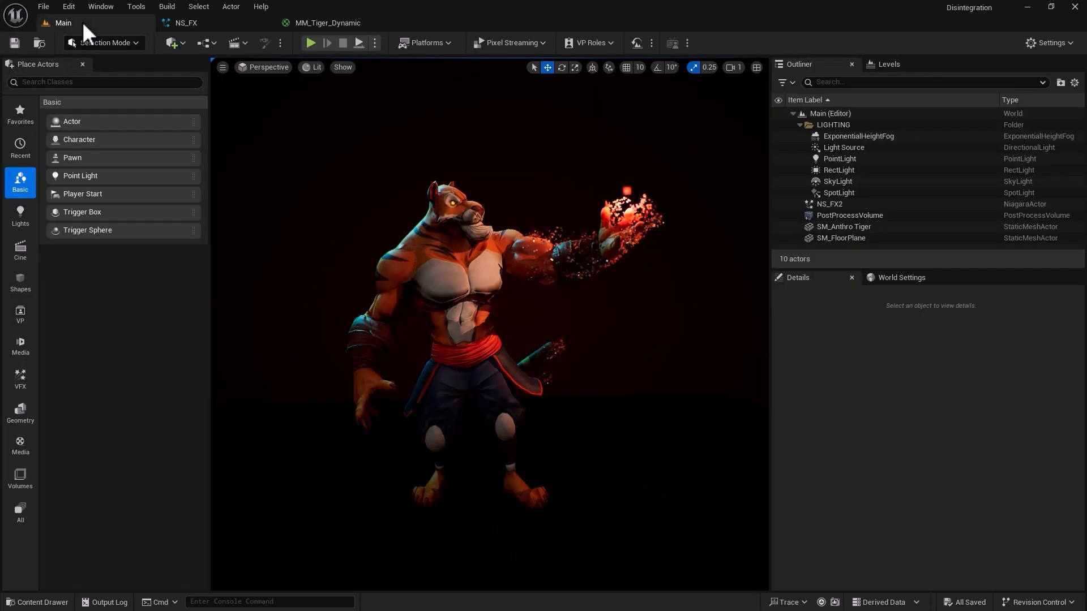
{"action": "scroll", "coordinate": [544, 220], "scroll_direction": "up", "scroll_amount": 4}
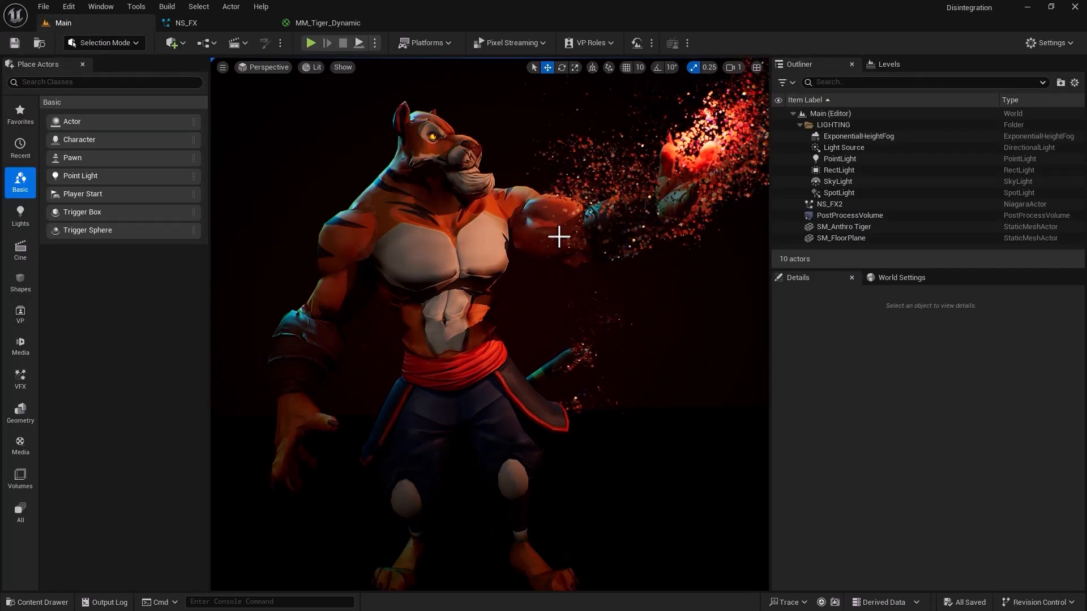
{"action": "middle_click_drag", "start_coordinate": [665, 310], "coordinate": [747, 198]}
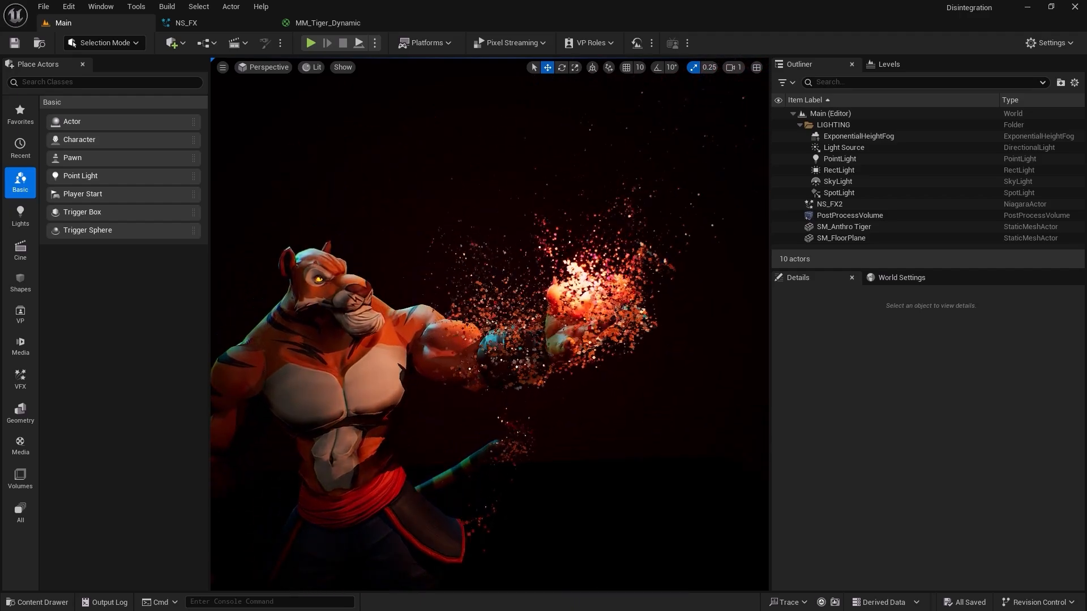
Set the maximum of NE_CameraOffset's Camera Offset Amount to 30 and check the effect in the Main level.
{"action": "left_click", "coordinate": [227, 25]}
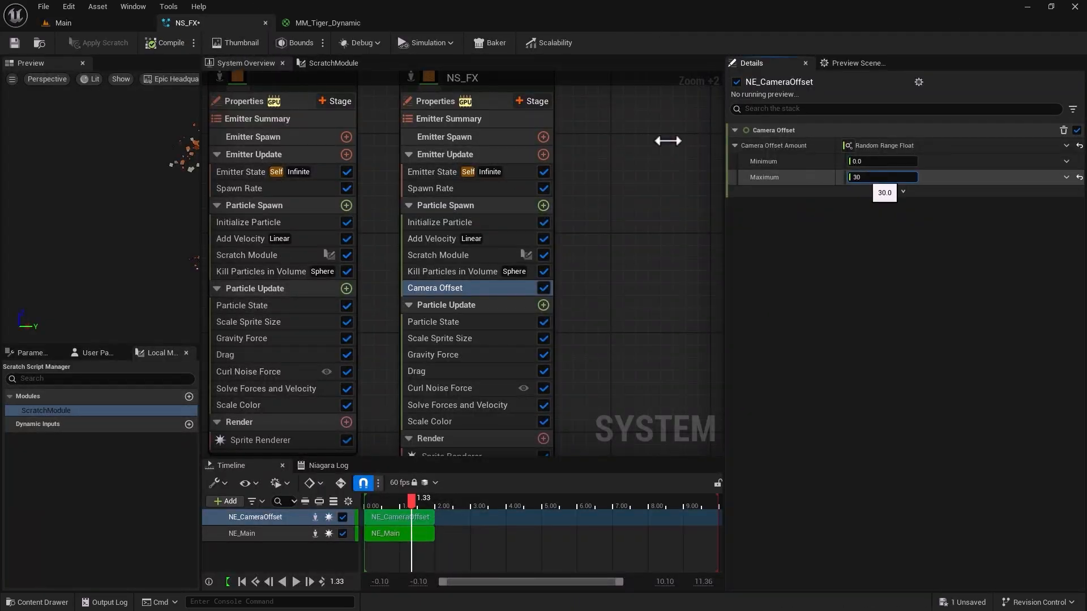
{"action": "left_click", "coordinate": [65, 23]}
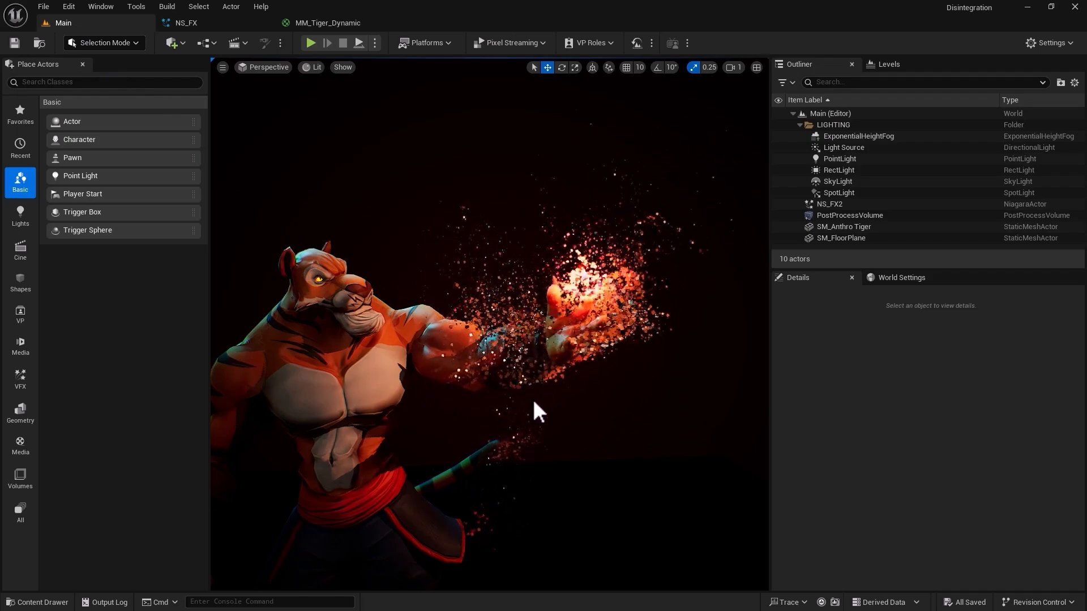
{"action": "scroll", "coordinate": [555, 430], "scroll_direction": "down", "scroll_amount": 2}
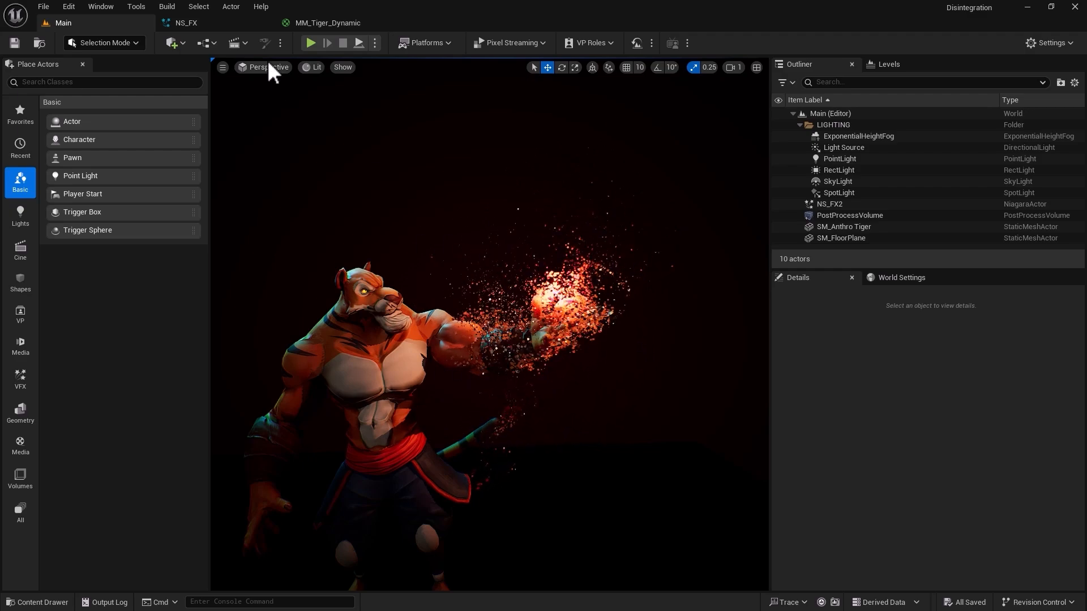
Examine the whole tiger and its disintegration particles from several distances and angles in the Main level.
{"action": "left_click", "coordinate": [235, 25]}
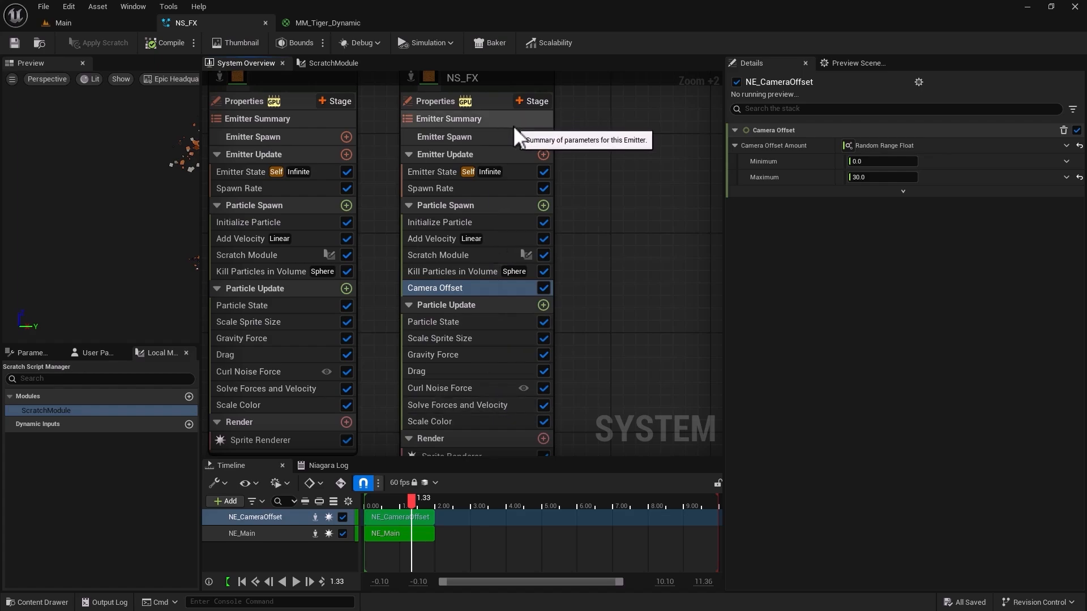
{"action": "left_click", "coordinate": [104, 29]}
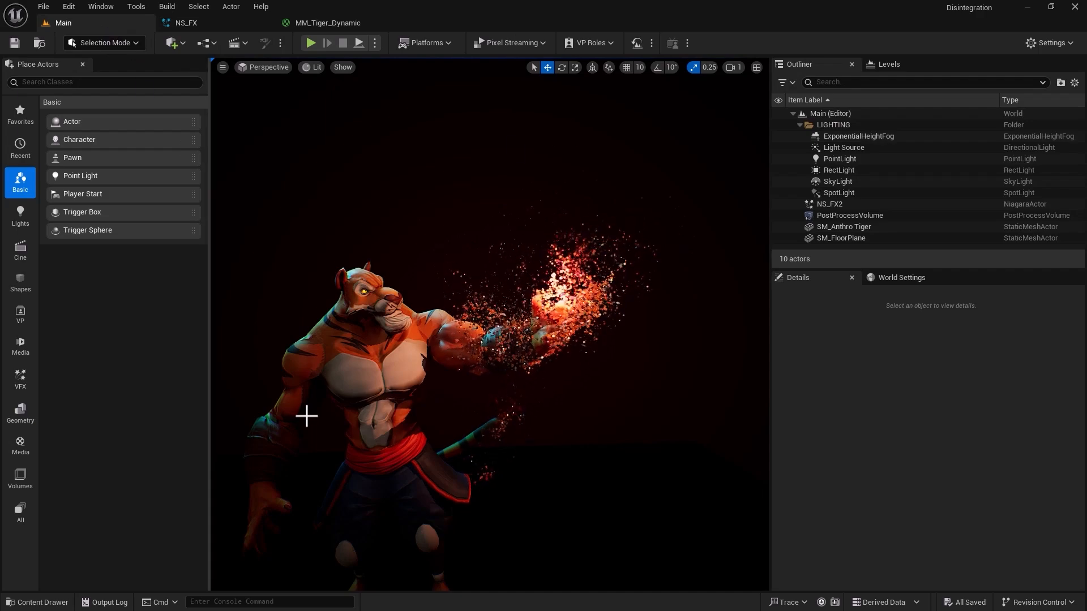
{"action": "scroll", "coordinate": [495, 431], "scroll_direction": "down", "scroll_amount": 4}
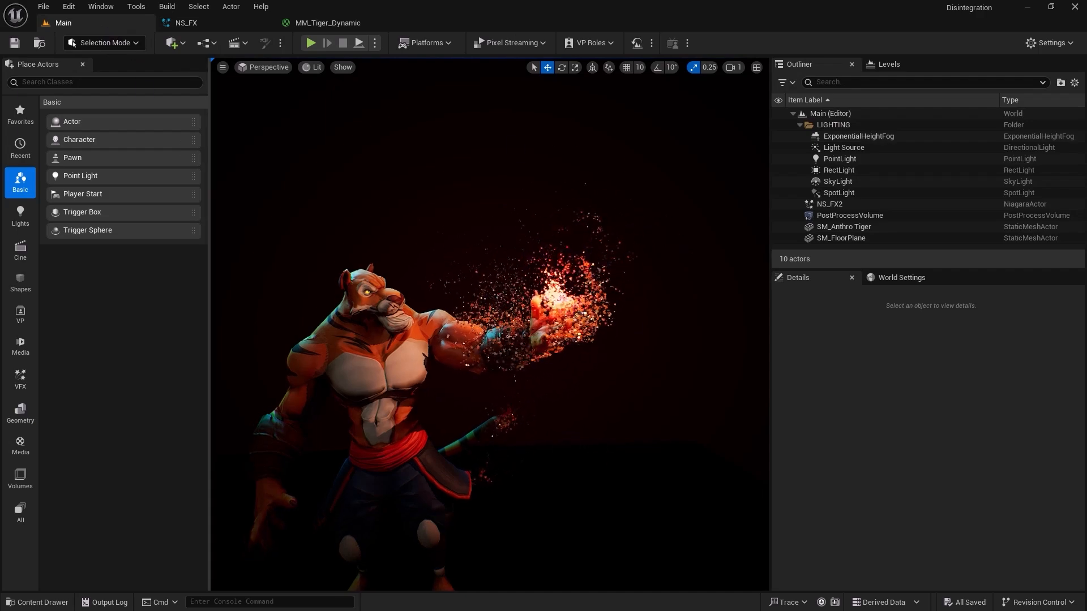
{"action": "left_click_drag", "start_coordinate": [495, 431], "coordinate": [456, 432], "text": "alt"}
{"action": "middle_click_drag", "start_coordinate": [558, 468], "coordinate": [590, 406]}
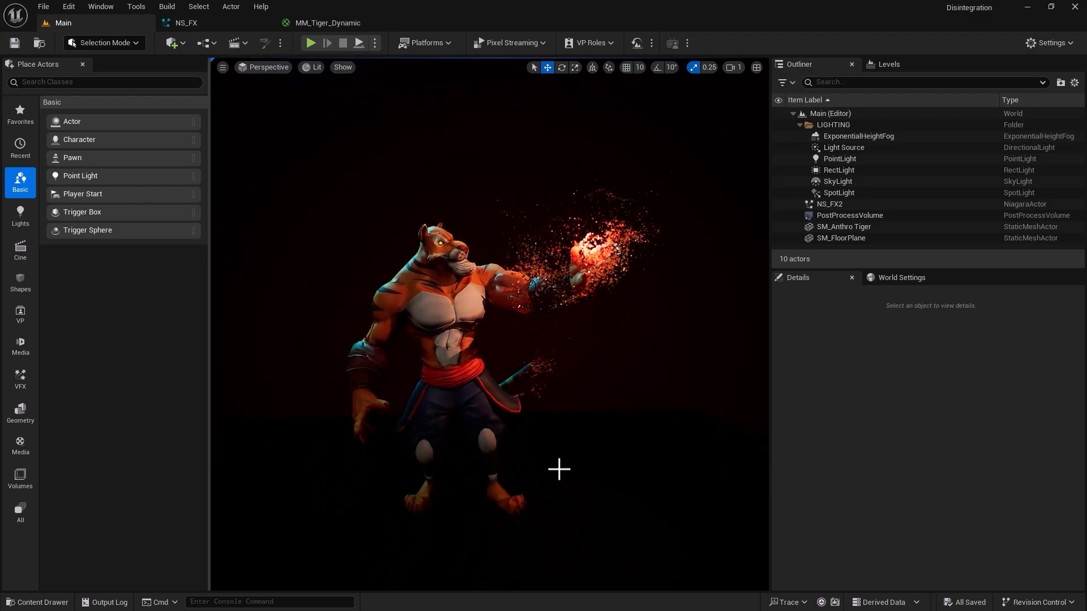
{"action": "scroll", "coordinate": [489, 320], "scroll_direction": "up", "scroll_amount": 3}
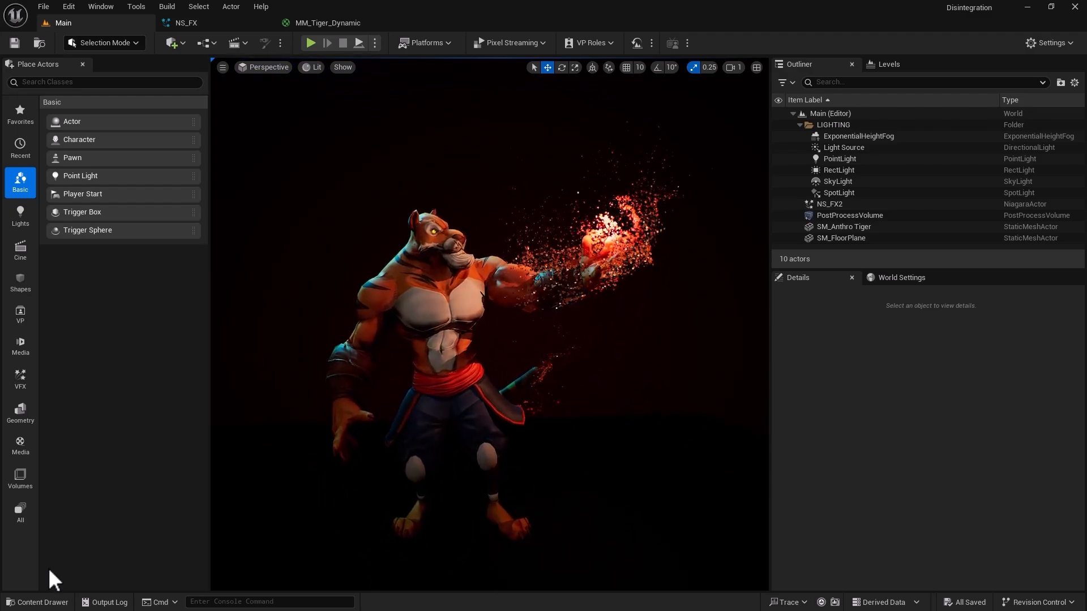
Open the LS_Tiger level sequence and look through its CineCameraActor in the viewport.
{"action": "left_click", "coordinate": [50, 603]}
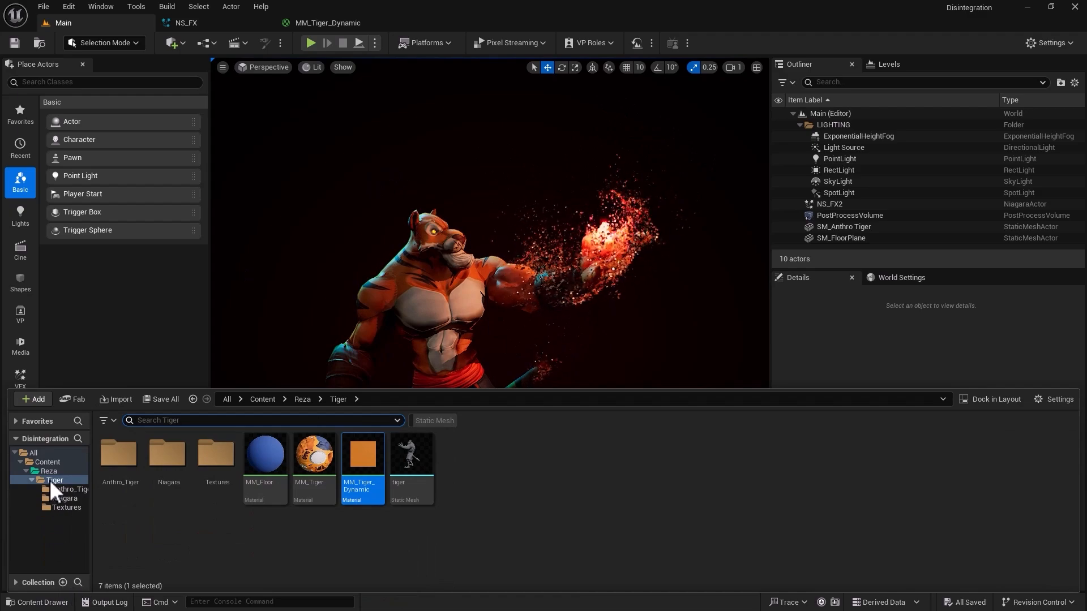
{"action": "left_click", "coordinate": [48, 471]}
{"action": "left_click", "coordinate": [168, 455]}
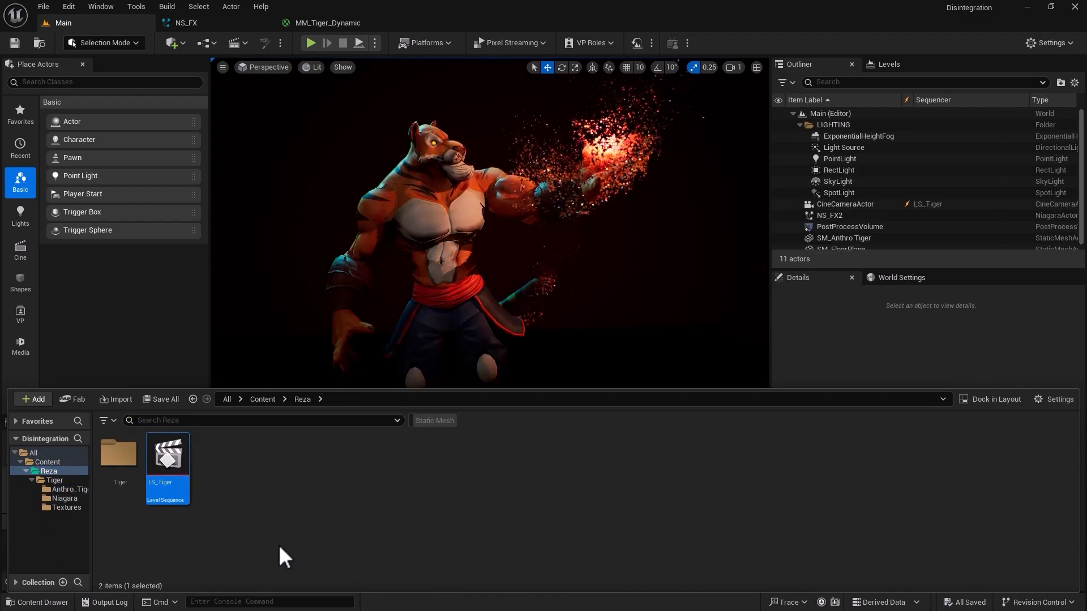
{"action": "left_click", "coordinate": [68, 592]}
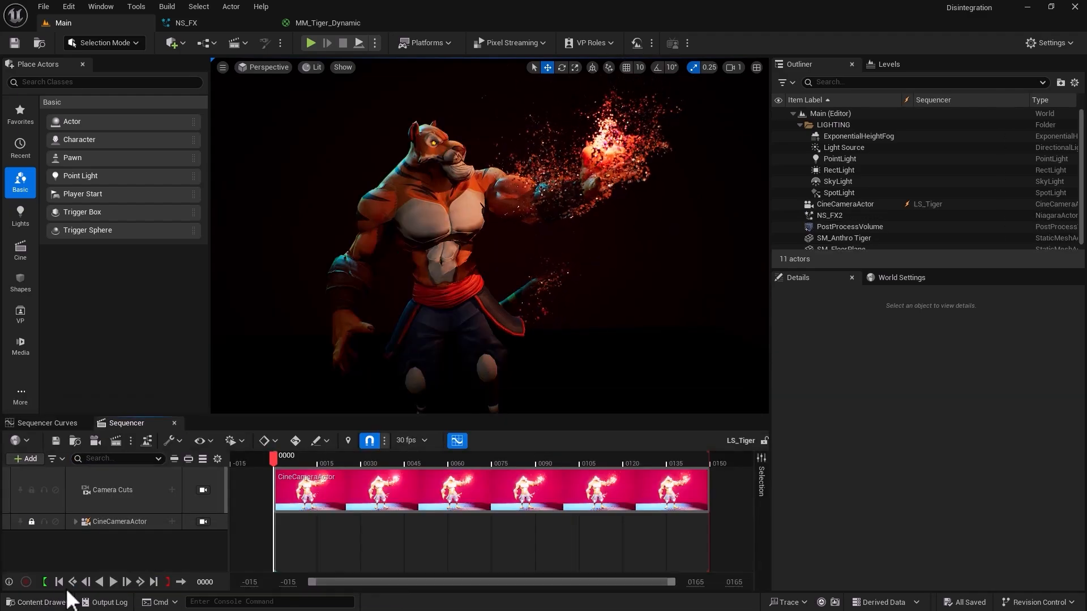
{"action": "left_click", "coordinate": [203, 490]}
{"action": "left_click", "coordinate": [204, 522]}
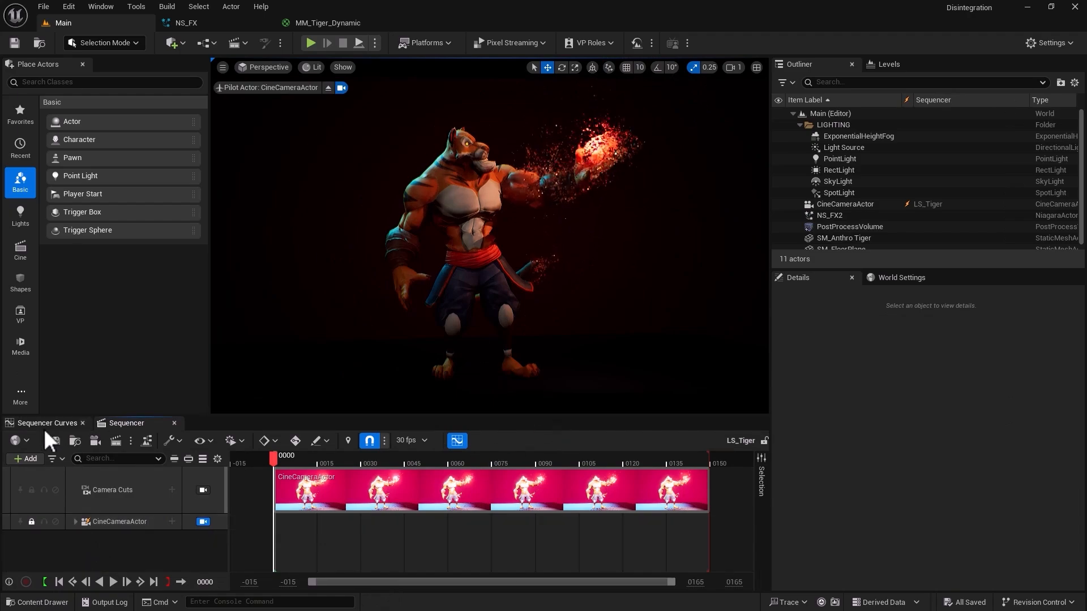
Review the NE_Main emitter properties in NS_FX and the MM_Tiger_Dynamic material graph.
{"action": "left_click", "coordinate": [47, 602]}
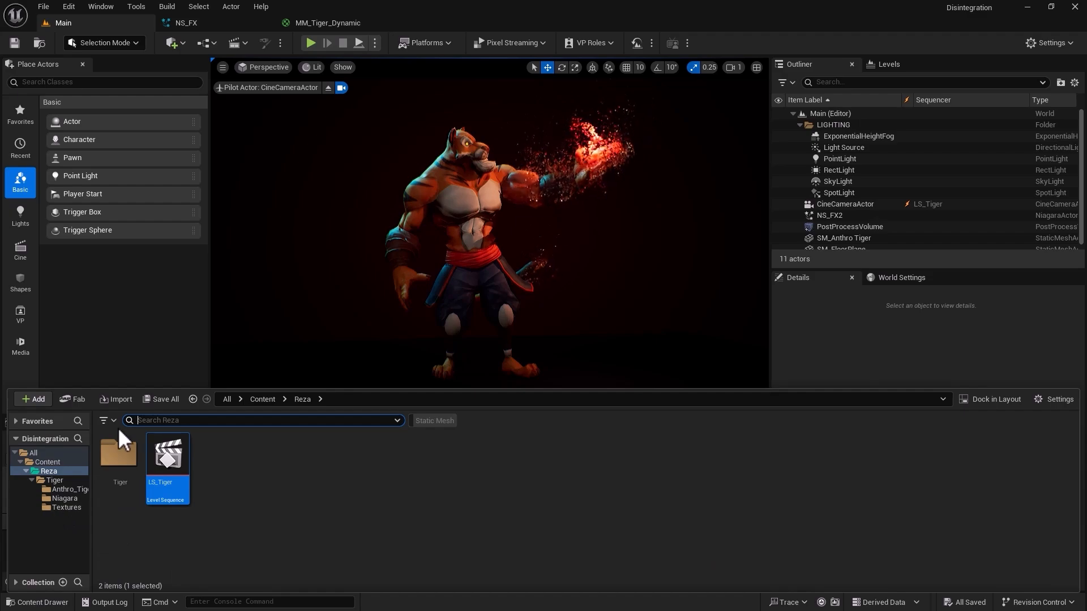
{"action": "left_click", "coordinate": [198, 24]}
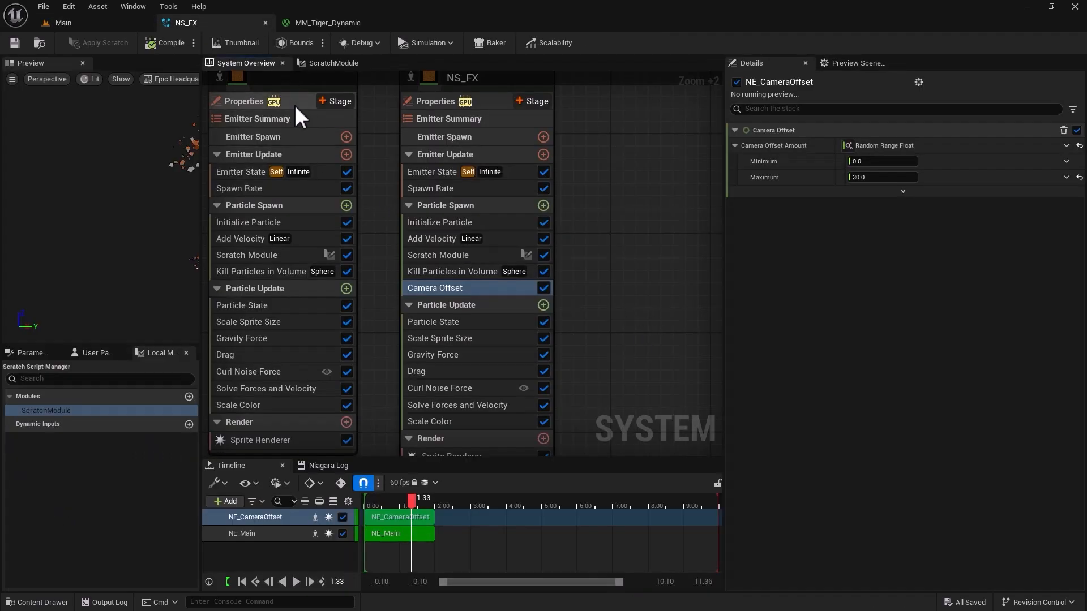
{"action": "scroll", "coordinate": [385, 196], "scroll_direction": "down", "scroll_amount": 3}
{"action": "left_click", "coordinate": [327, 122]}
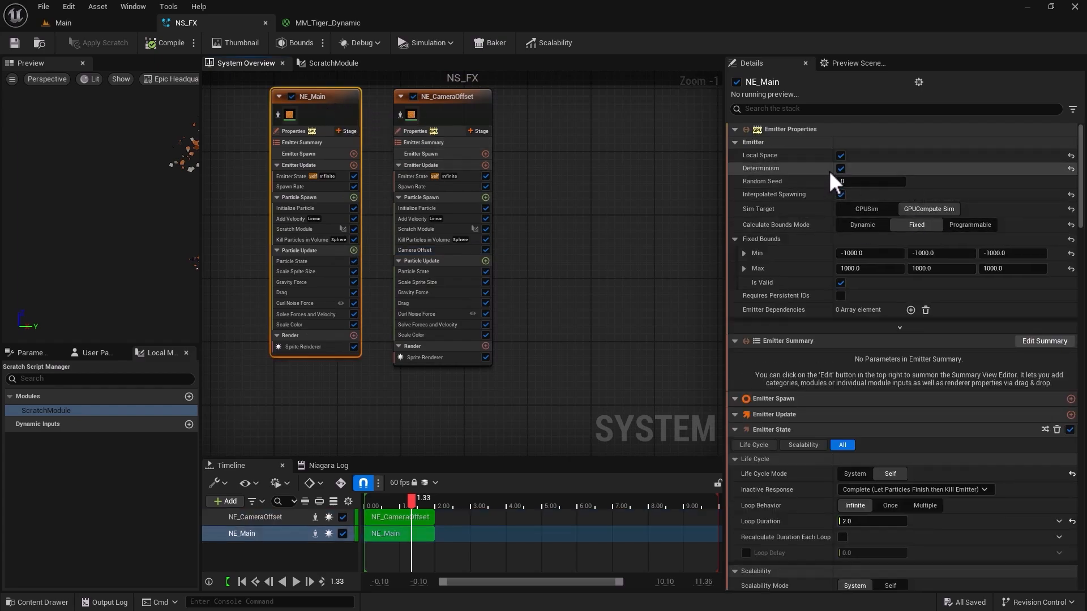
{"action": "left_click", "coordinate": [307, 20]}
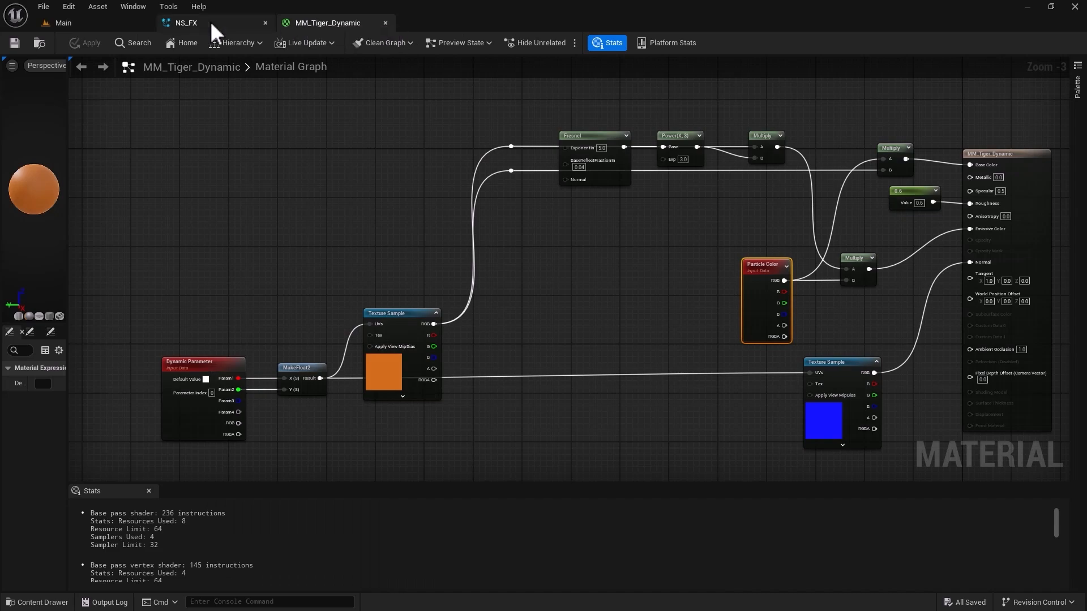
In the Main level, rotate NS_FX2 and SM_Anthro Tiger together by about 21.8° around the vertical axis.
{"action": "left_click", "coordinate": [108, 24]}
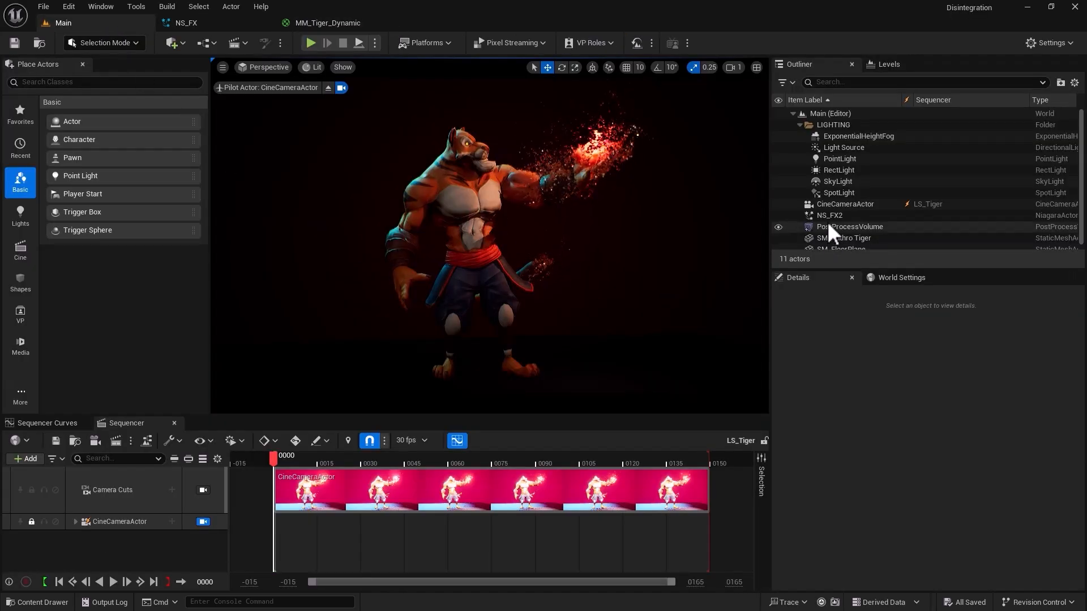
{"action": "left_click", "coordinate": [798, 125]}
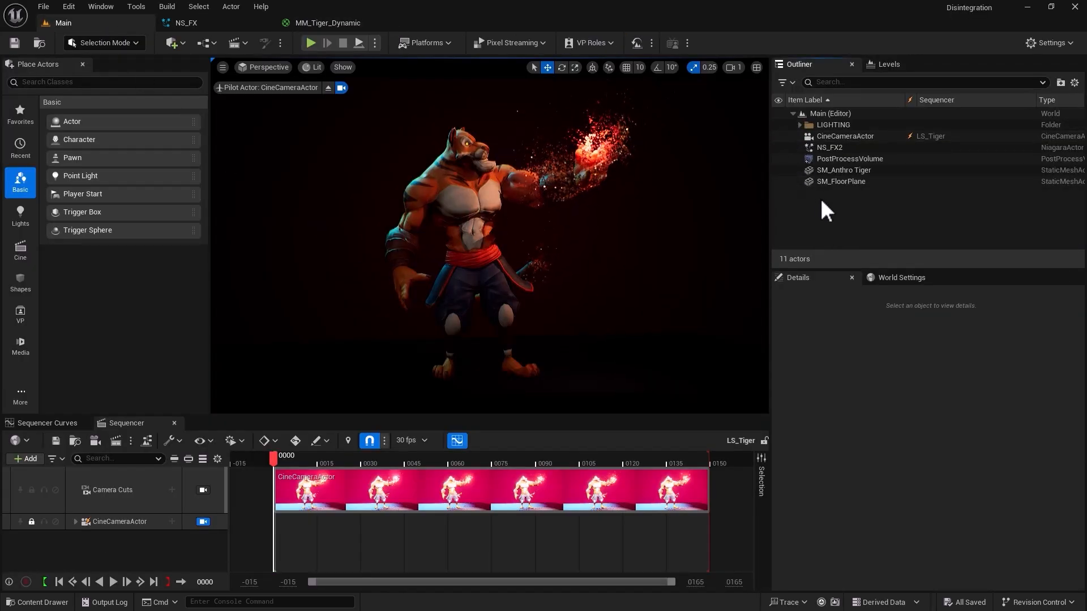
{"action": "left_click", "coordinate": [830, 148]}
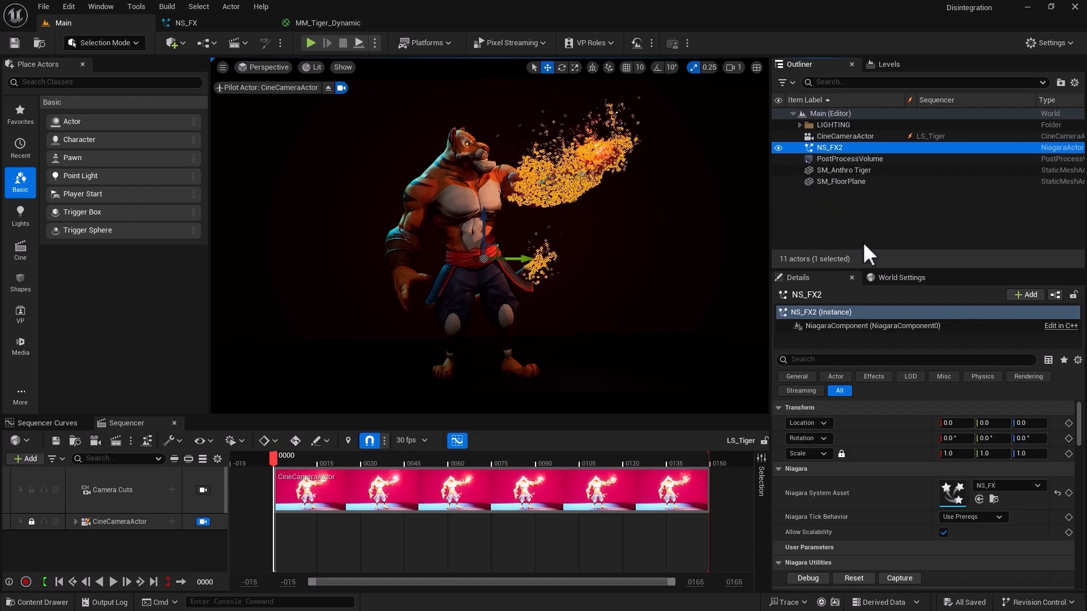
{"action": "left_click", "coordinate": [840, 170], "text": "ctrl"}
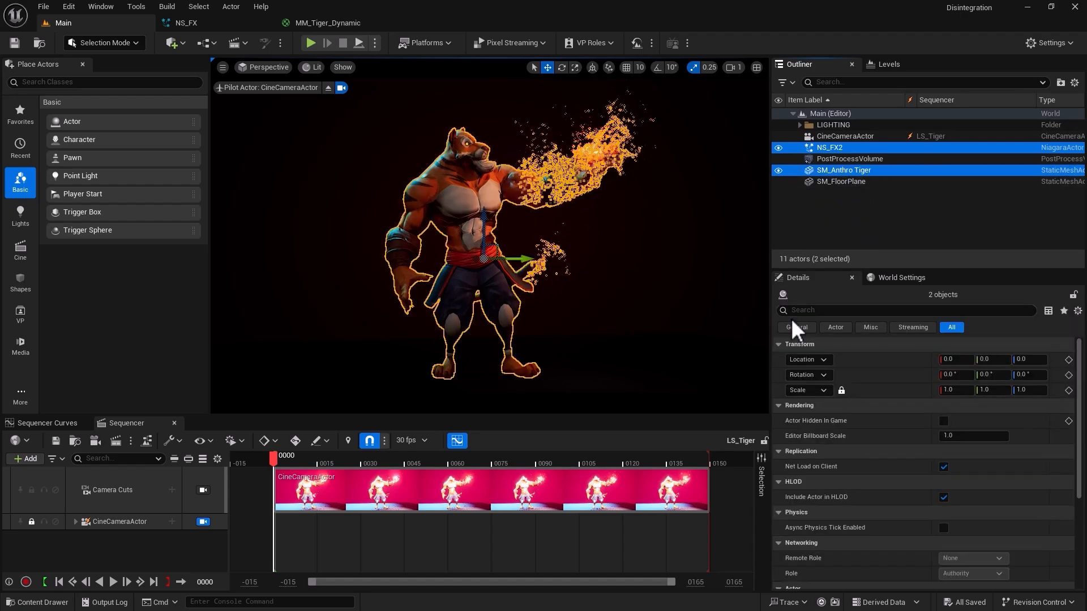
{"action": "key", "text": "e"}
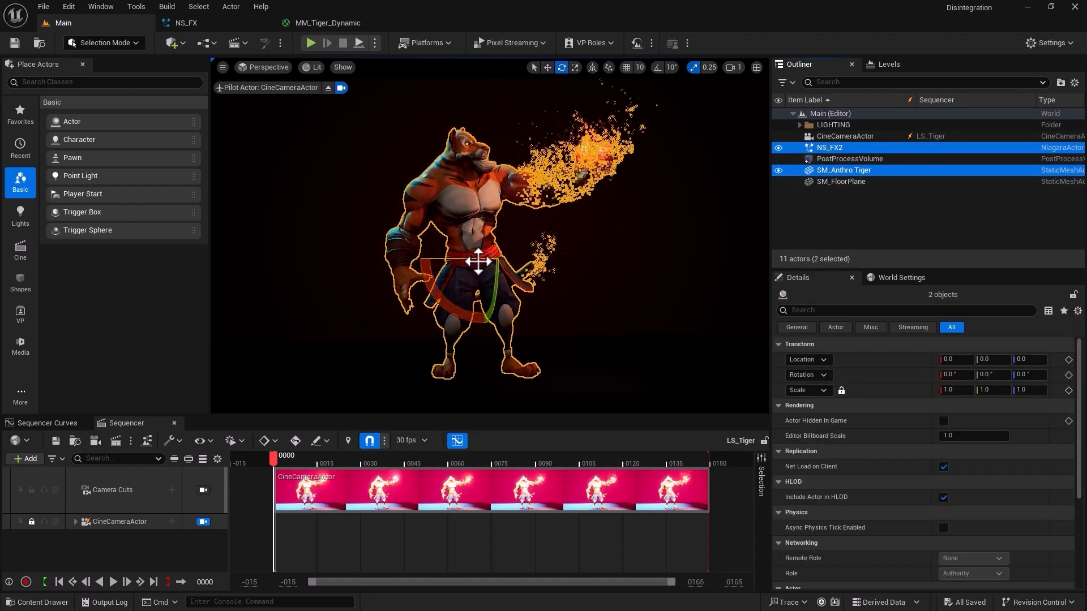
{"action": "left_click_drag", "start_coordinate": [481, 255], "coordinate": [530, 261]}
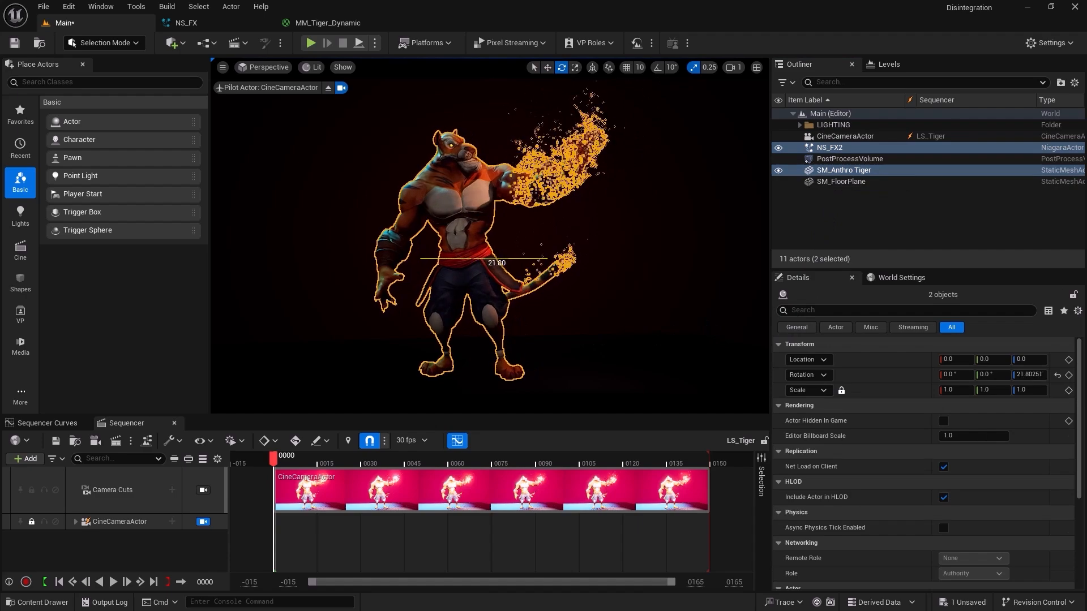
{"action": "left_click", "coordinate": [315, 250]}
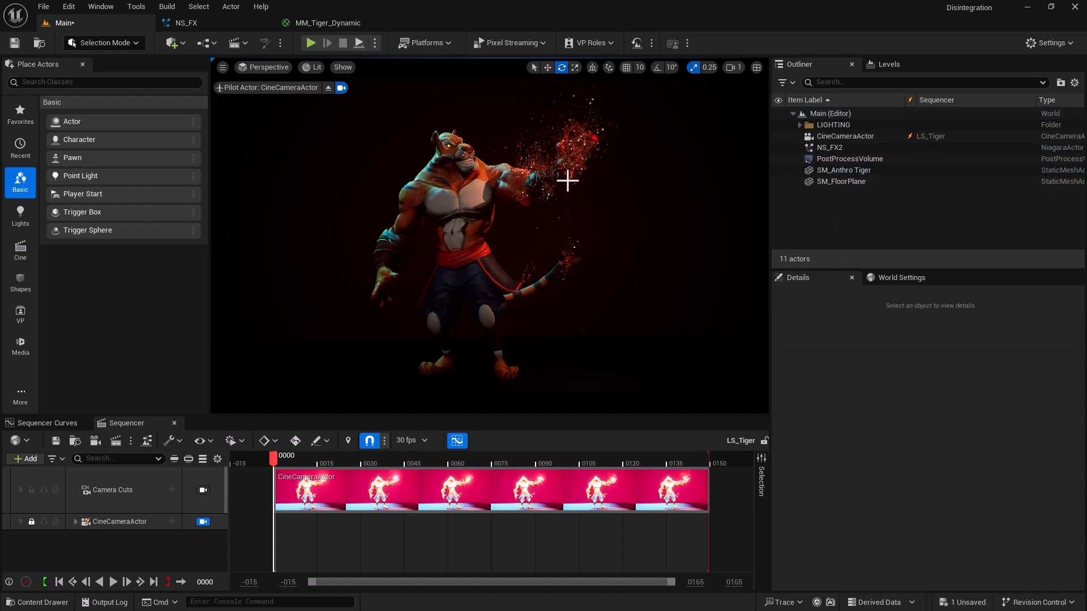
Check NE_Main's Local Space and Determinism settings in NS_FX and look over the MM_Tiger_Dynamic graph.
{"action": "left_click", "coordinate": [220, 27]}
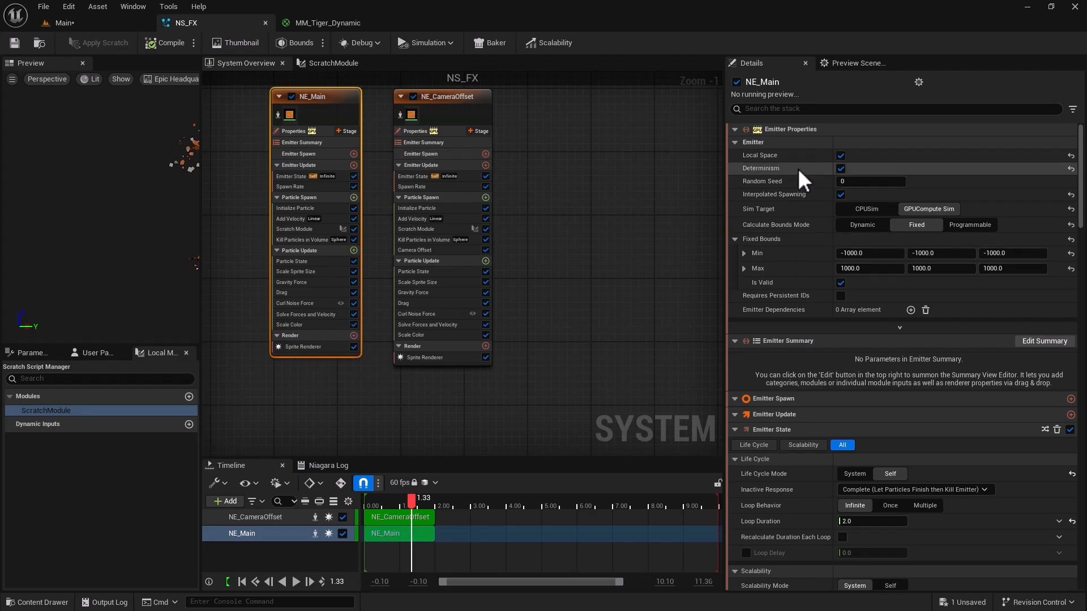
{"action": "mouse_move", "coordinate": [760, 170]}
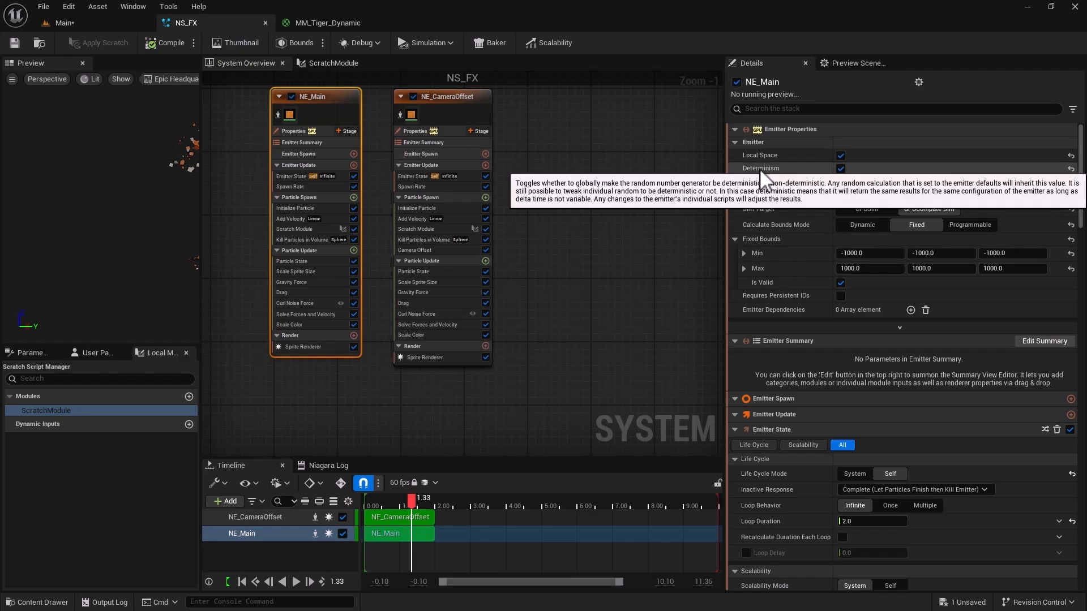
{"action": "left_click", "coordinate": [322, 25]}
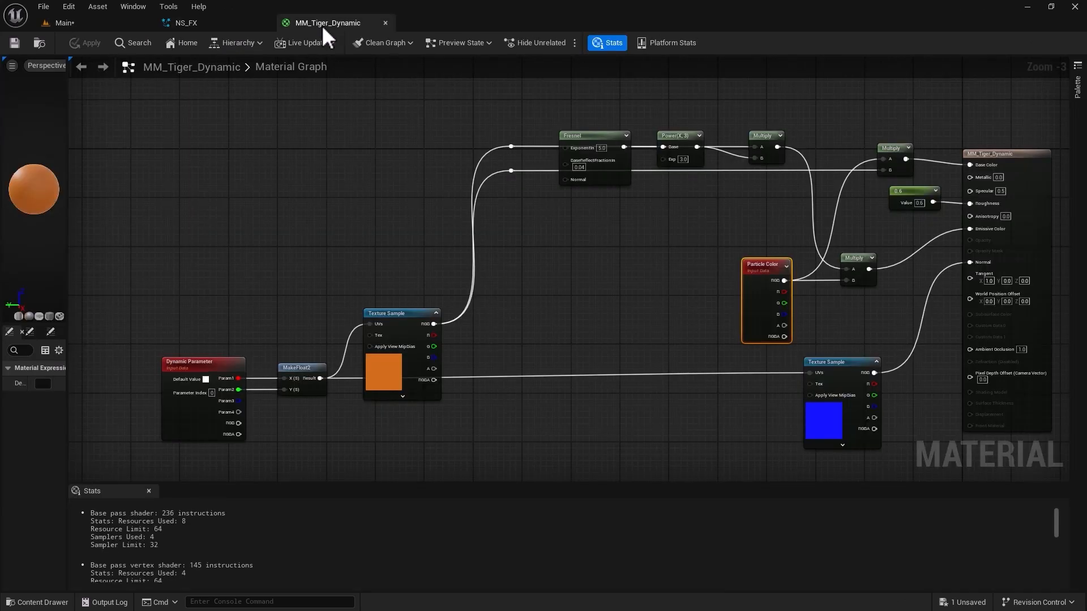
Move the PointLight in the Main level onto the disintegrating raised hand, at about X -242, Y 119.
{"action": "left_click", "coordinate": [122, 24]}
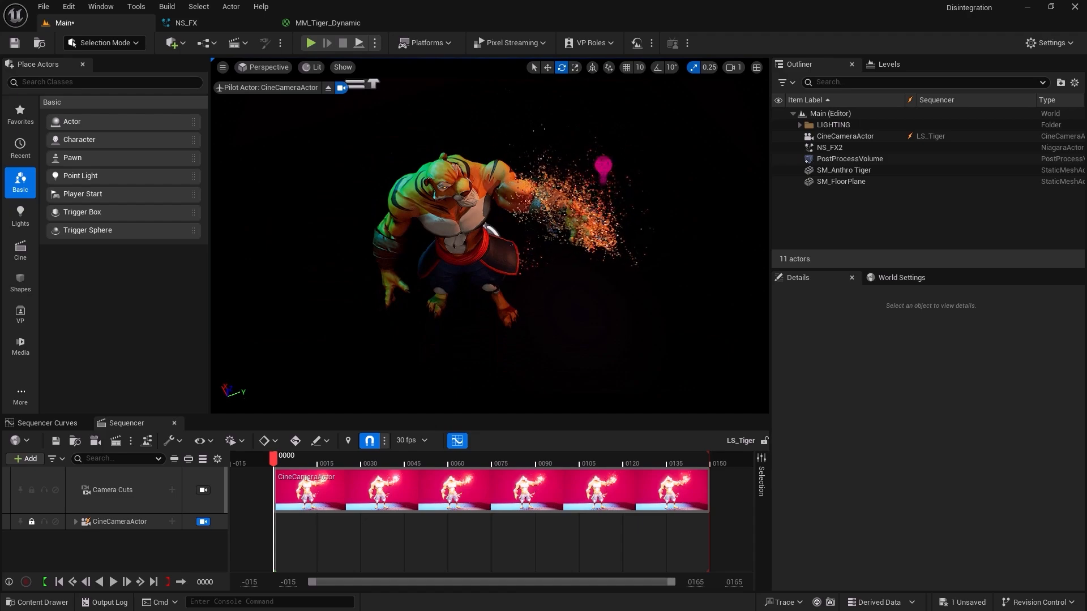
{"action": "left_click", "coordinate": [603, 173]}
{"action": "key", "text": "w"}
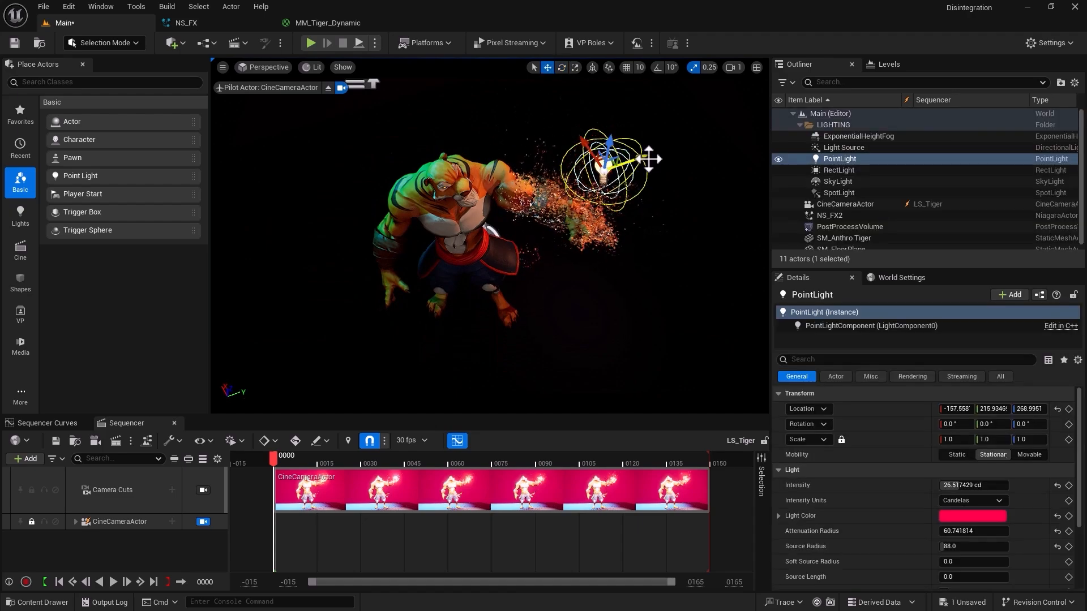
{"action": "left_click_drag", "start_coordinate": [645, 161], "coordinate": [621, 182]}
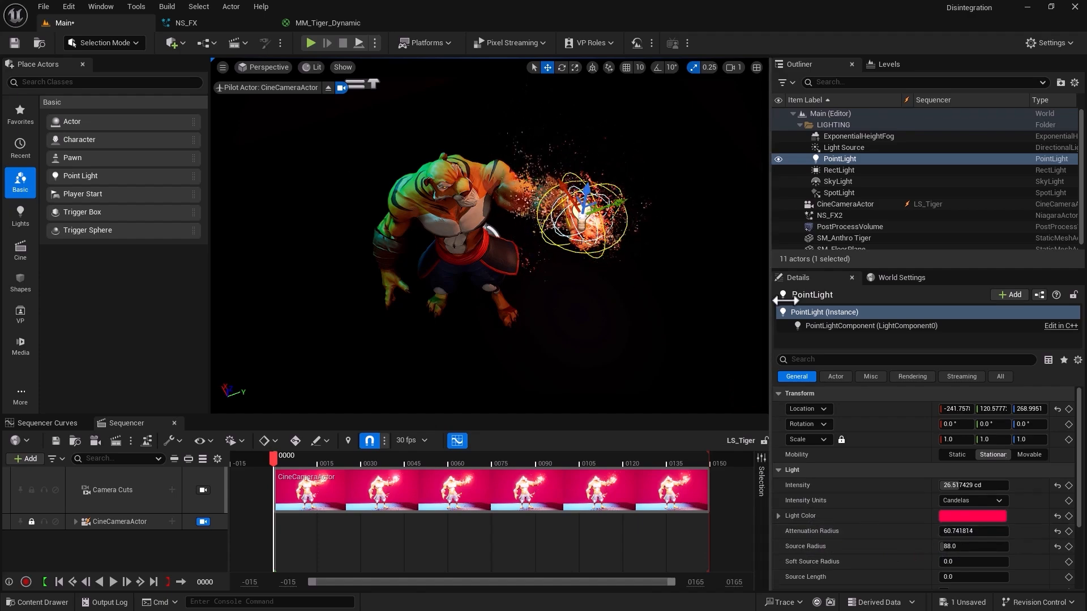
{"action": "left_click_drag", "start_coordinate": [383, 346], "coordinate": [328, 334], "text": "alt"}
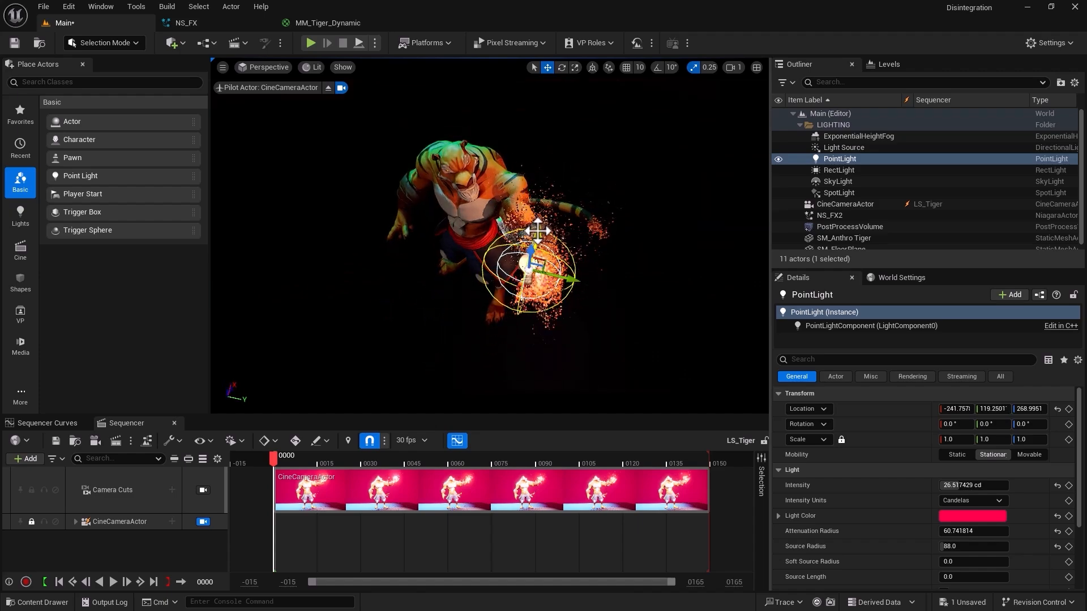
{"action": "left_click_drag", "start_coordinate": [296, 321], "coordinate": [314, 277], "text": "alt"}
{"action": "left_click", "coordinate": [314, 276]}
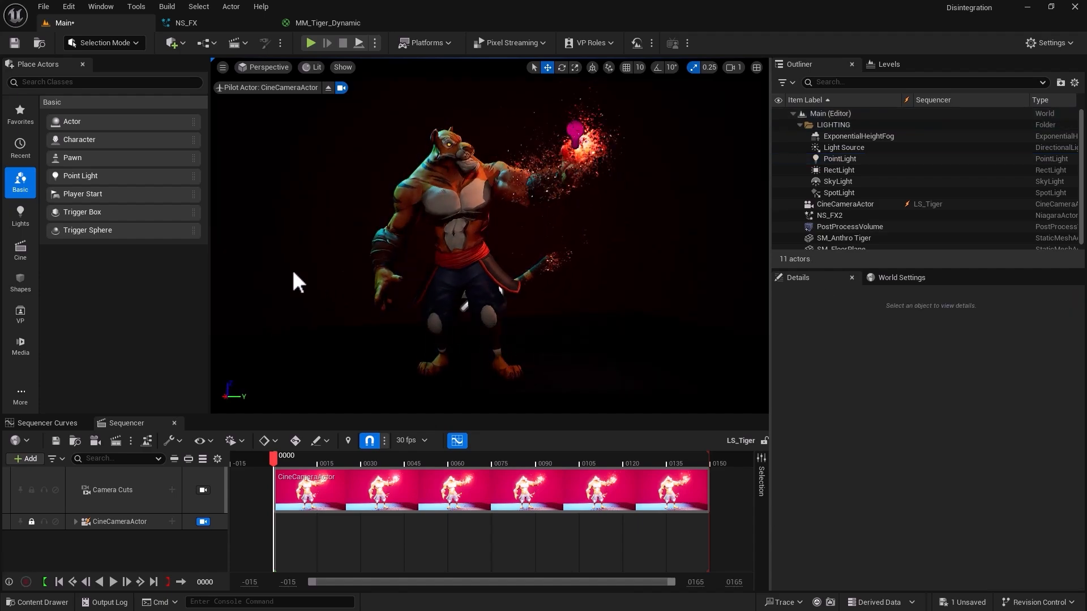